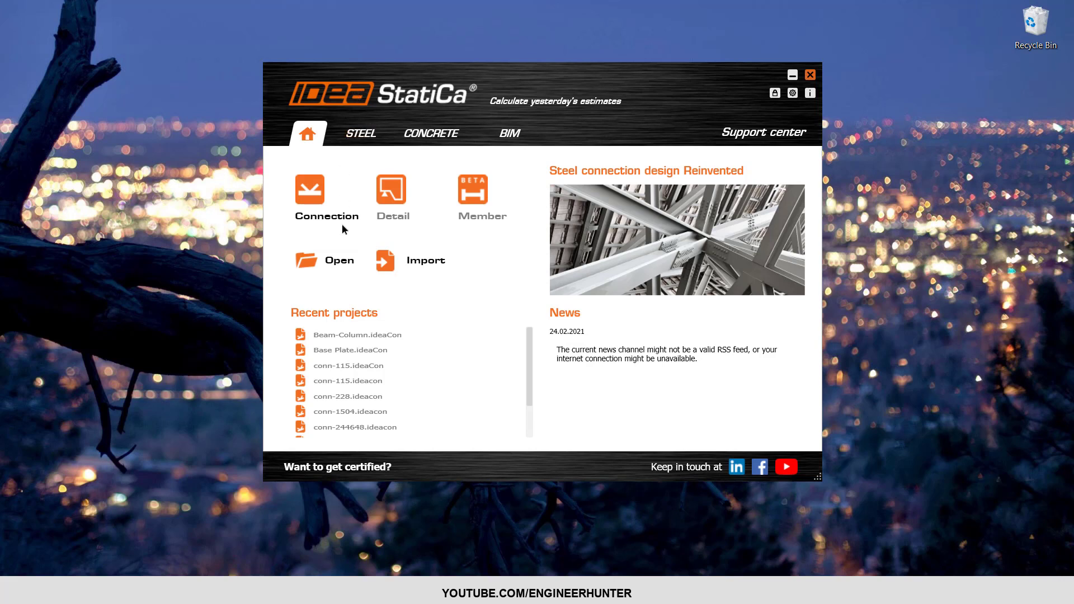
Step: Start a new steel connection project with the beam-to-beam class and the in-line I-section splice topology
{"action": "left_click", "coordinate": [312, 201]}
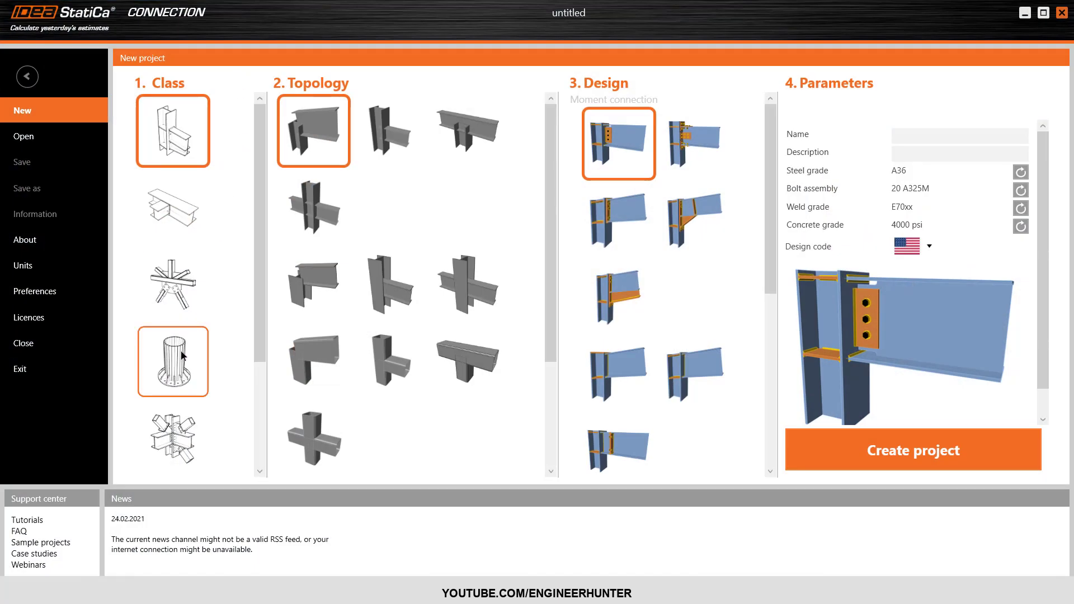
{"action": "scroll", "coordinate": [168, 386], "scroll_direction": "down", "scroll_amount": 3}
{"action": "scroll", "coordinate": [168, 280], "scroll_direction": "up", "scroll_amount": 3}
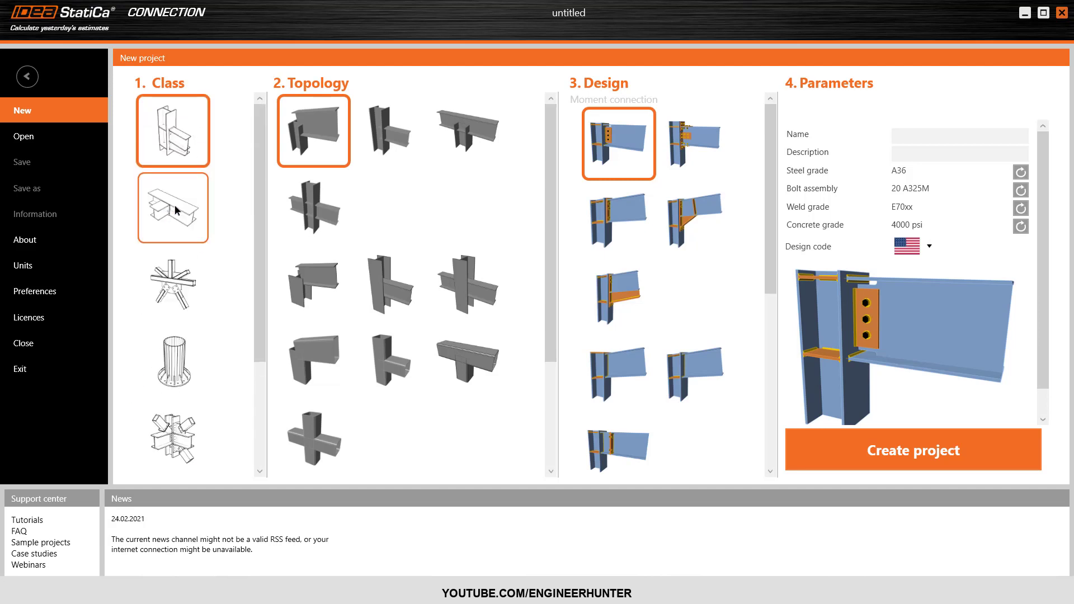
{"action": "left_click", "coordinate": [175, 224]}
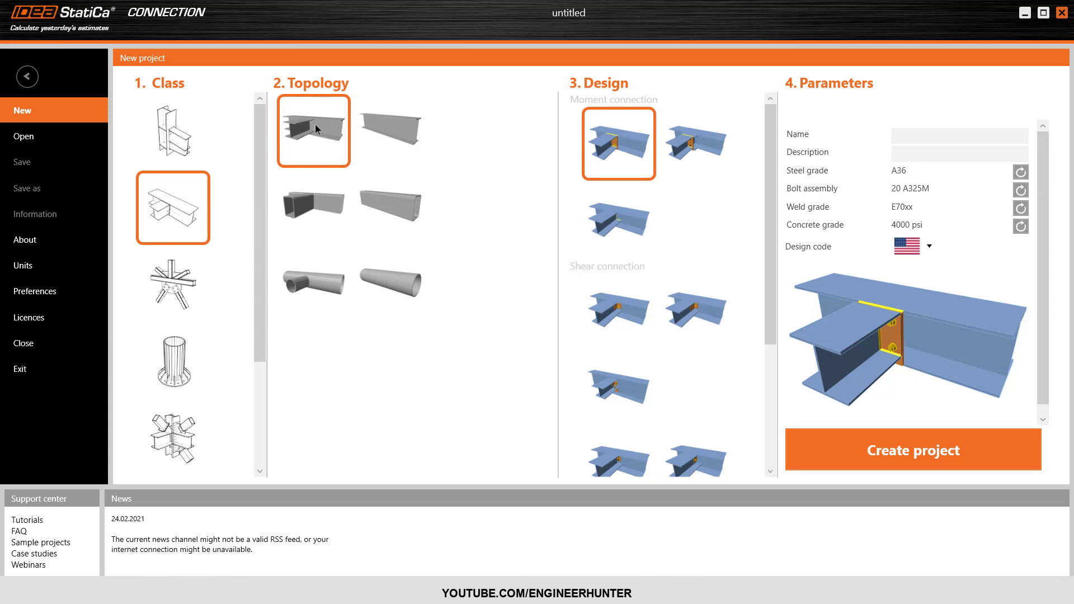
{"action": "left_click", "coordinate": [397, 136]}
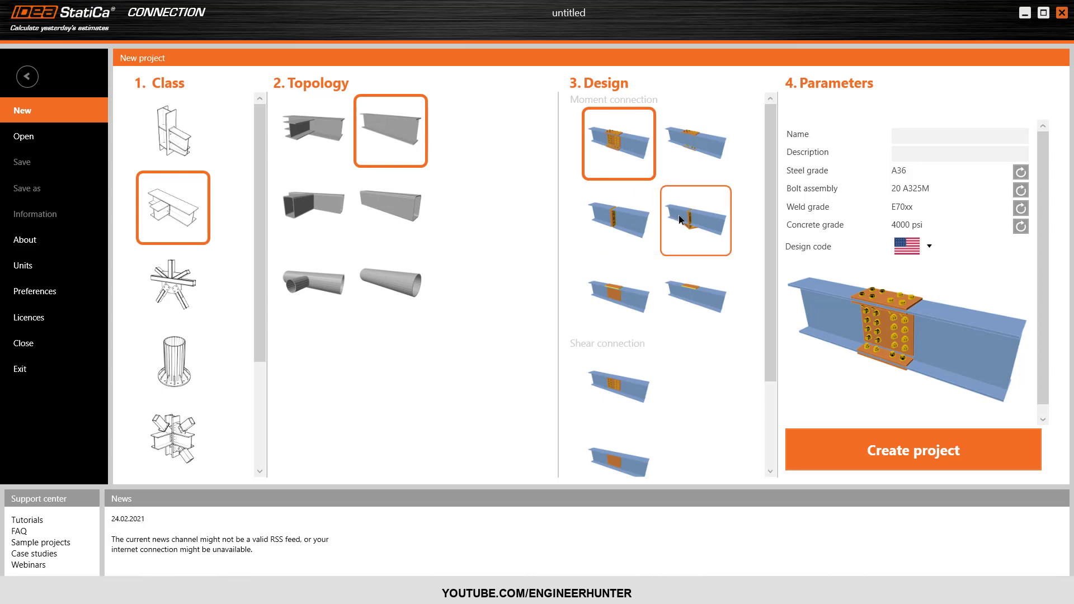
Step: Compare the moment splice designs and create the project with the design using bolted splice plates on both flanges and the web
{"action": "scroll", "coordinate": [680, 221], "scroll_direction": "down", "scroll_amount": 3}
{"action": "scroll", "coordinate": [670, 337], "scroll_direction": "up", "scroll_amount": 3}
{"action": "scroll", "coordinate": [670, 337], "scroll_direction": "down", "scroll_amount": 3}
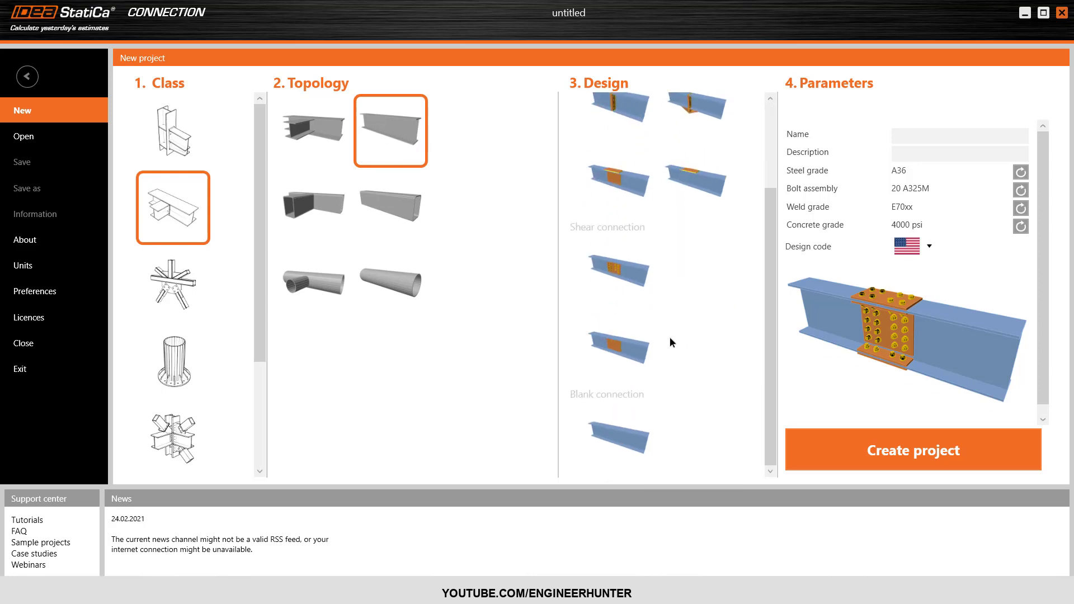
{"action": "scroll", "coordinate": [669, 336], "scroll_direction": "up", "scroll_amount": 3}
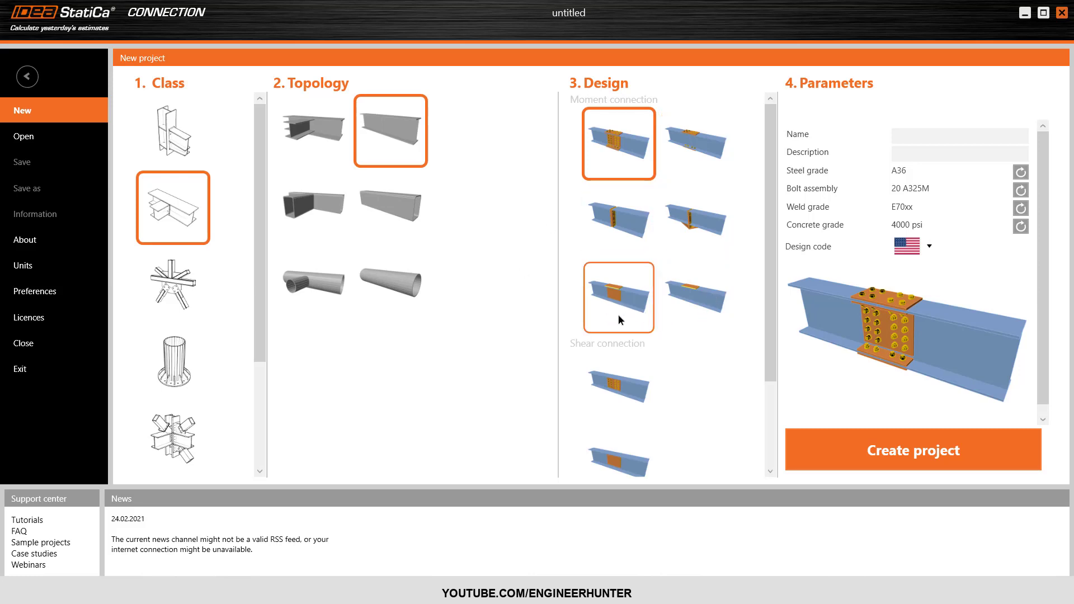
{"action": "left_click", "coordinate": [618, 296]}
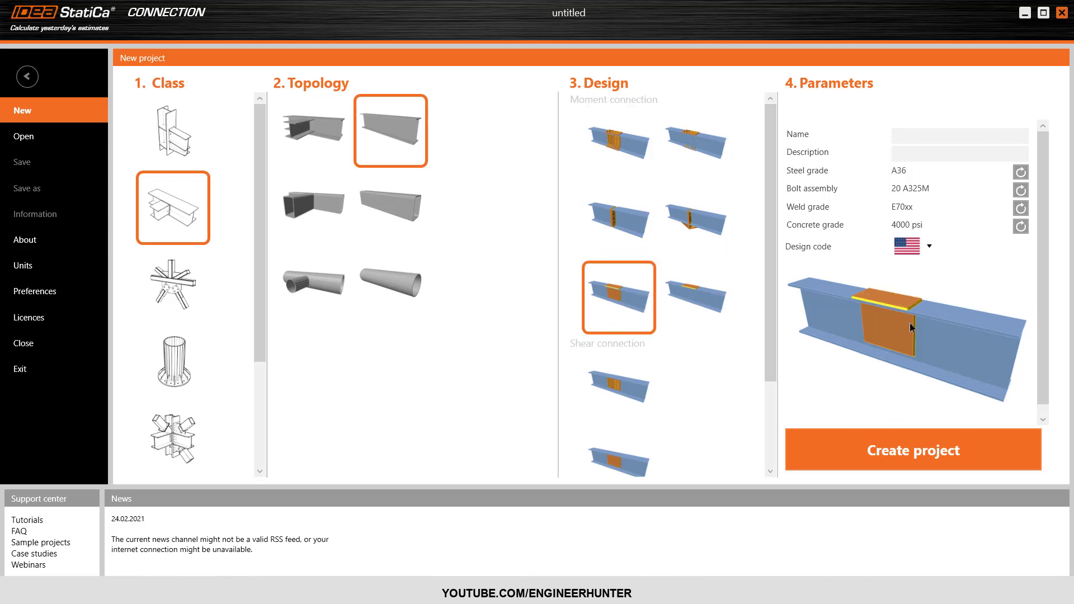
{"action": "left_click", "coordinate": [636, 211]}
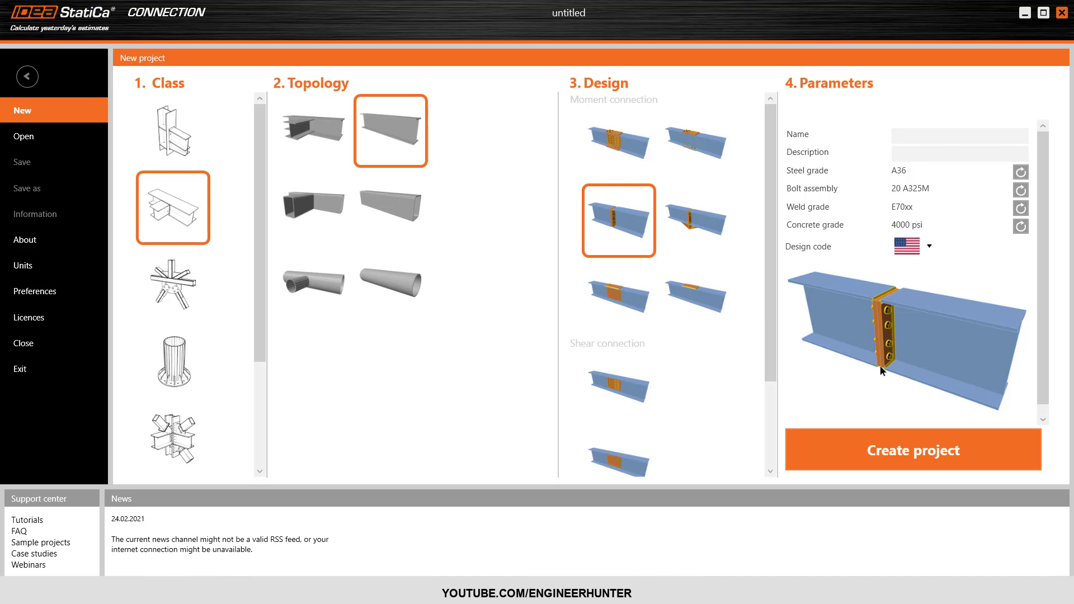
{"action": "left_click", "coordinate": [697, 222]}
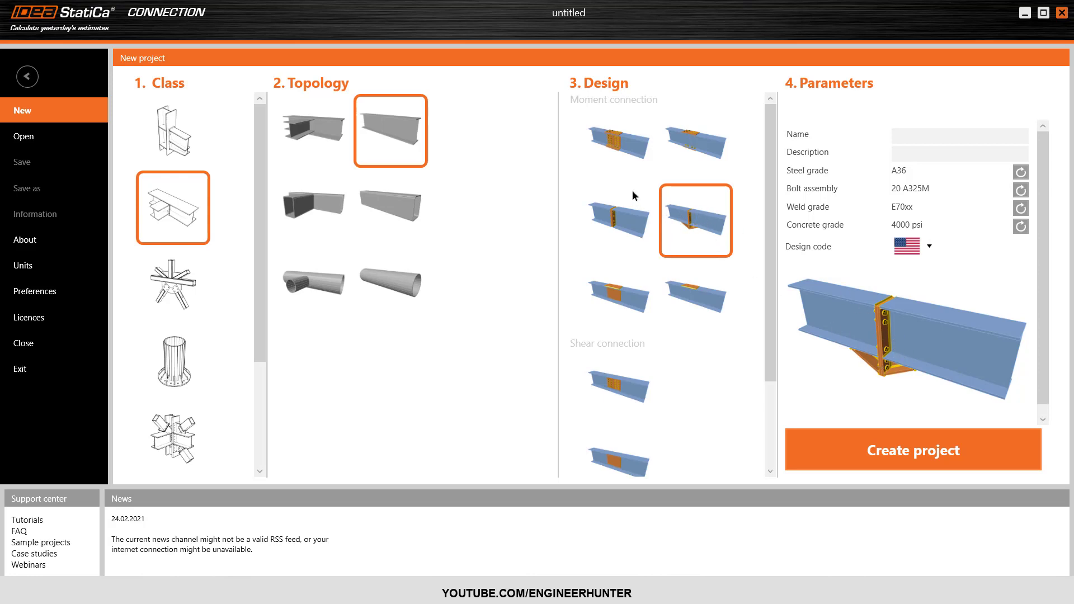
{"action": "left_click", "coordinate": [642, 139]}
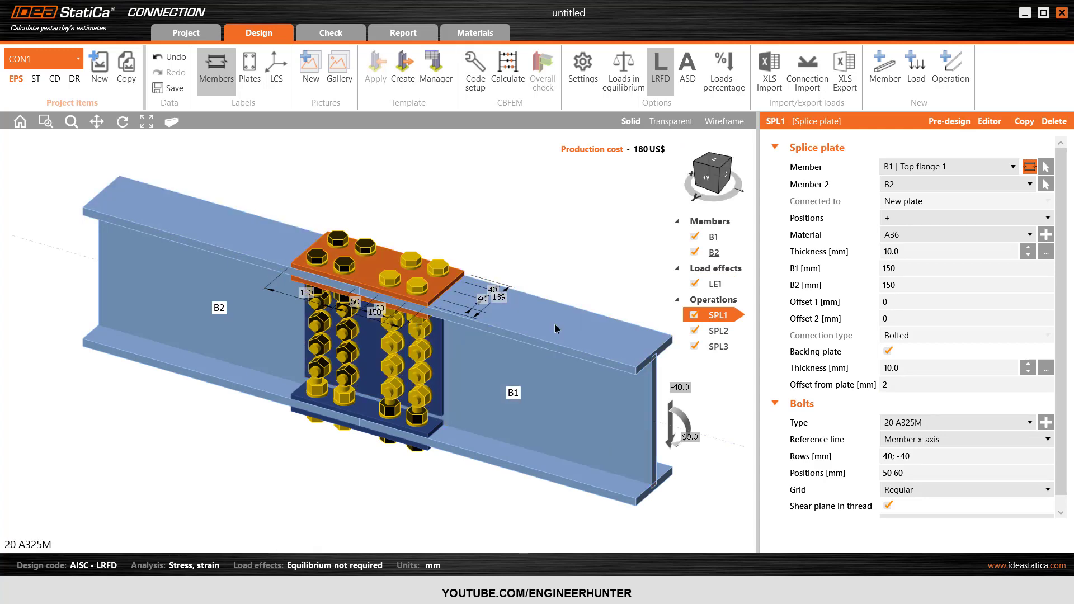
Step: Assign beam B1 the rolled cross-section H 500x200x10 from the H(Japan) library
{"action": "left_click_drag", "start_coordinate": [719, 174], "coordinate": [504, 333]}
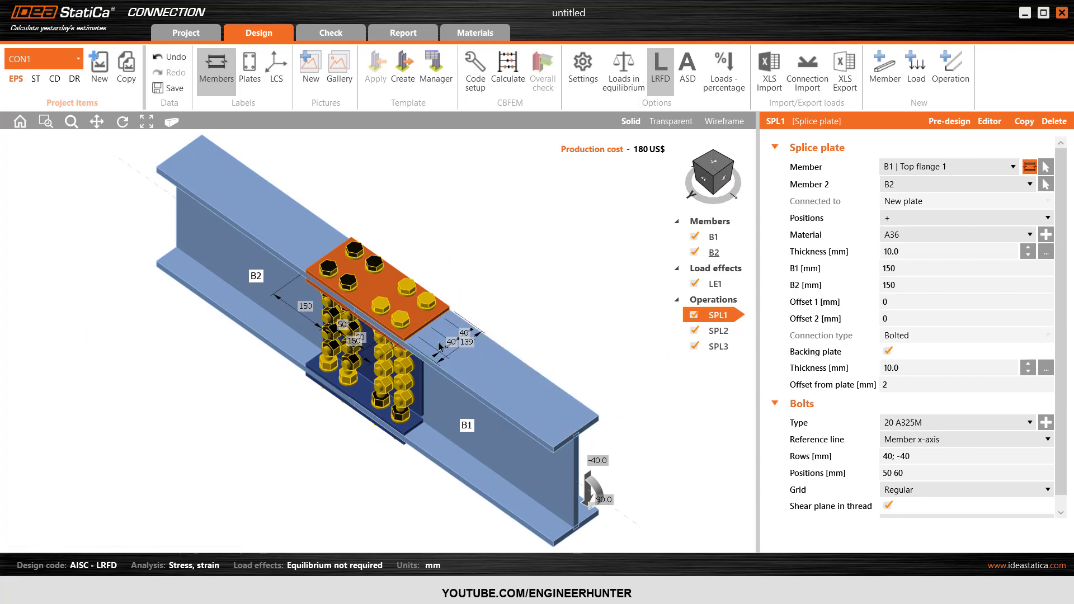
{"action": "middle_click_drag", "start_coordinate": [309, 288], "coordinate": [304, 280]}
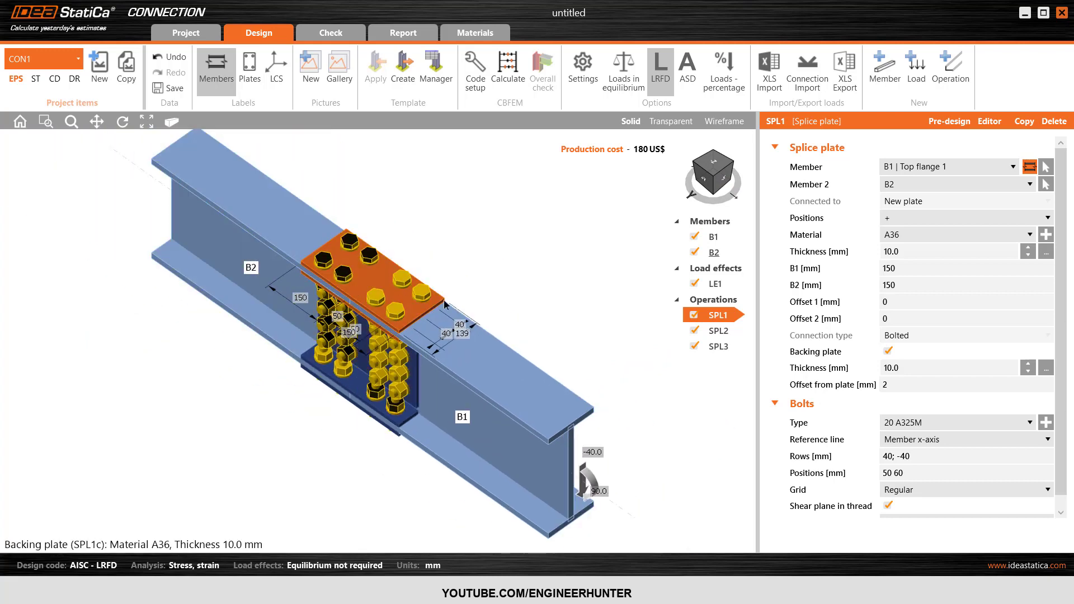
{"action": "left_click", "coordinate": [705, 169]}
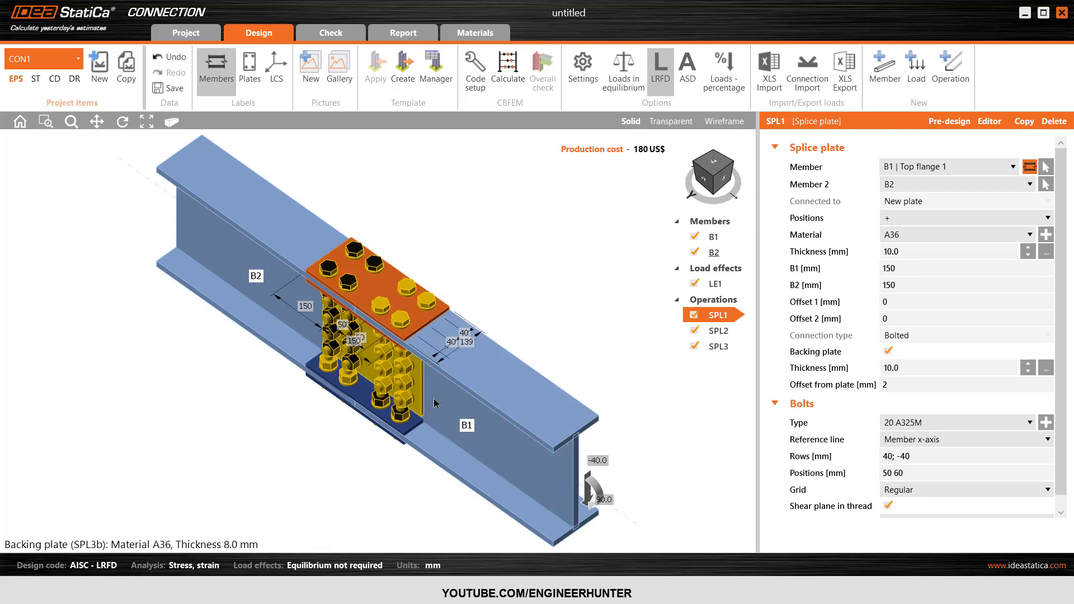
{"action": "left_click", "coordinate": [721, 241]}
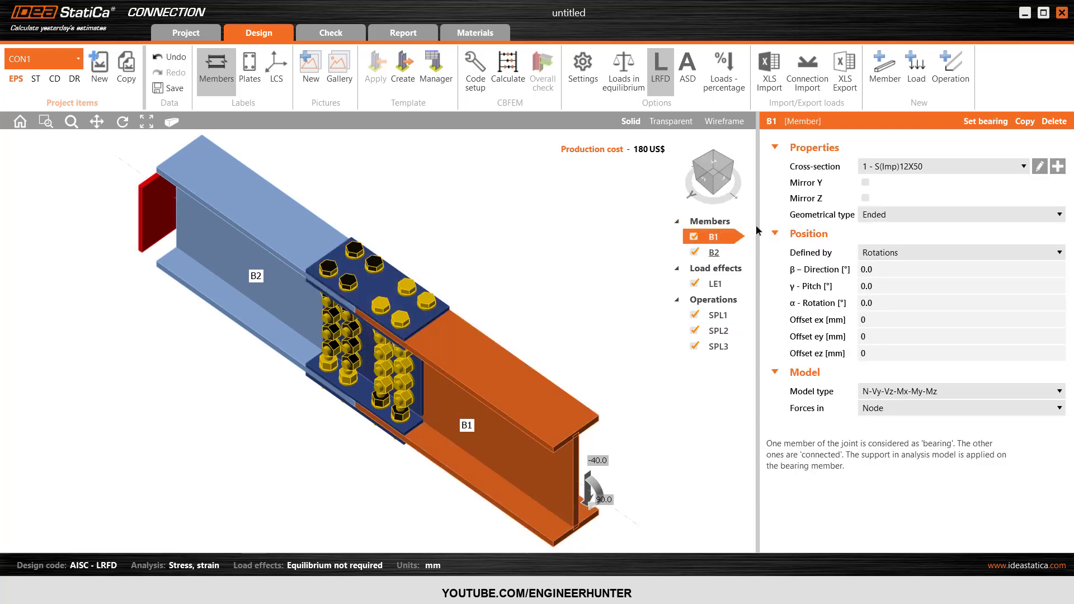
{"action": "left_click", "coordinate": [1057, 167]}
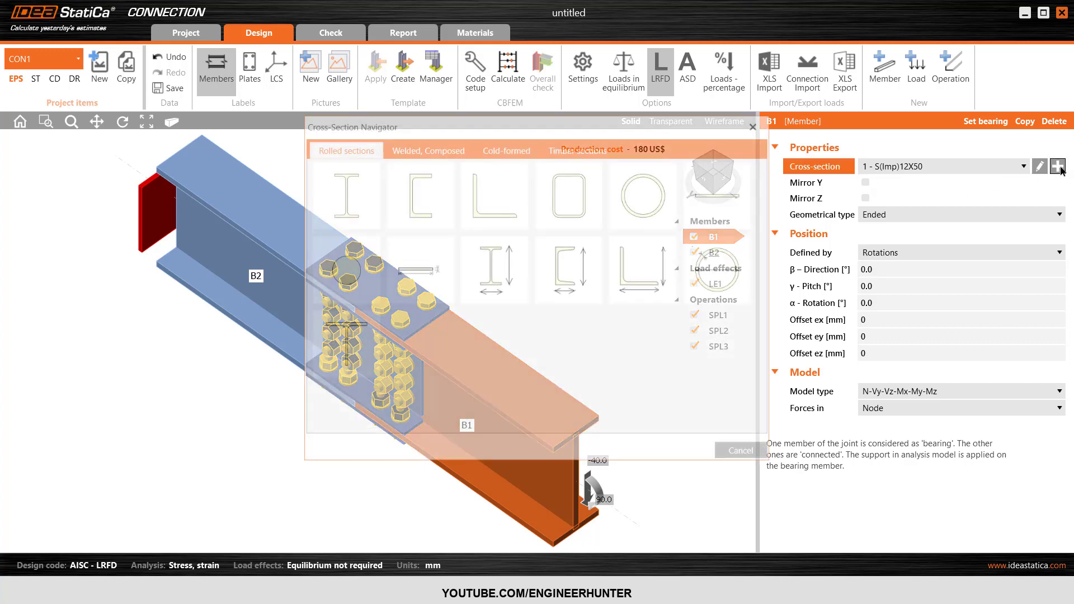
{"action": "left_click", "coordinate": [352, 185]}
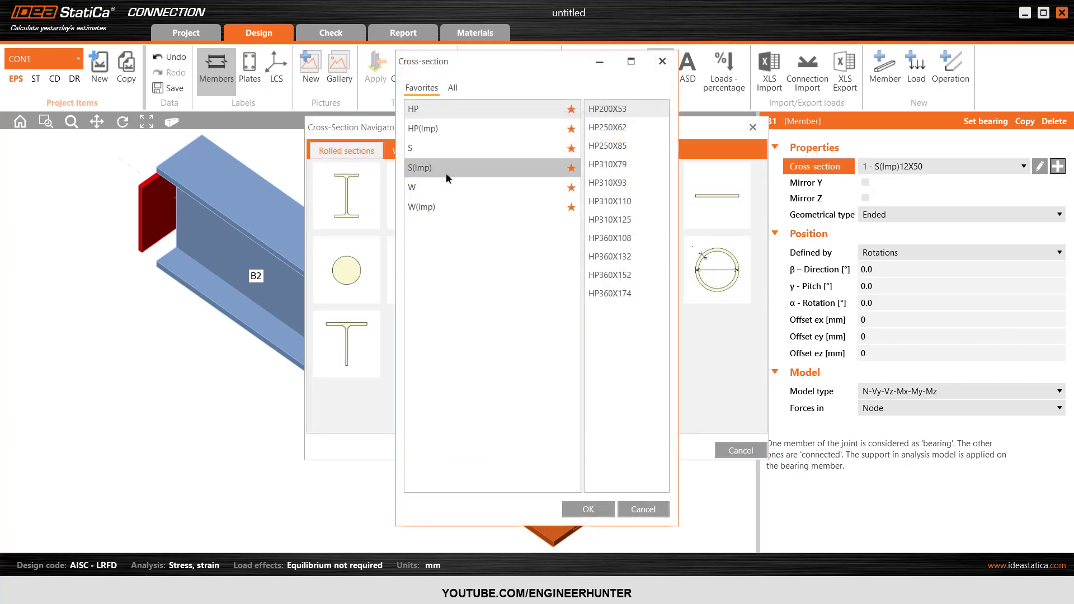
{"action": "left_click", "coordinate": [453, 88]}
{"action": "scroll", "coordinate": [451, 223], "scroll_direction": "down", "scroll_amount": 1}
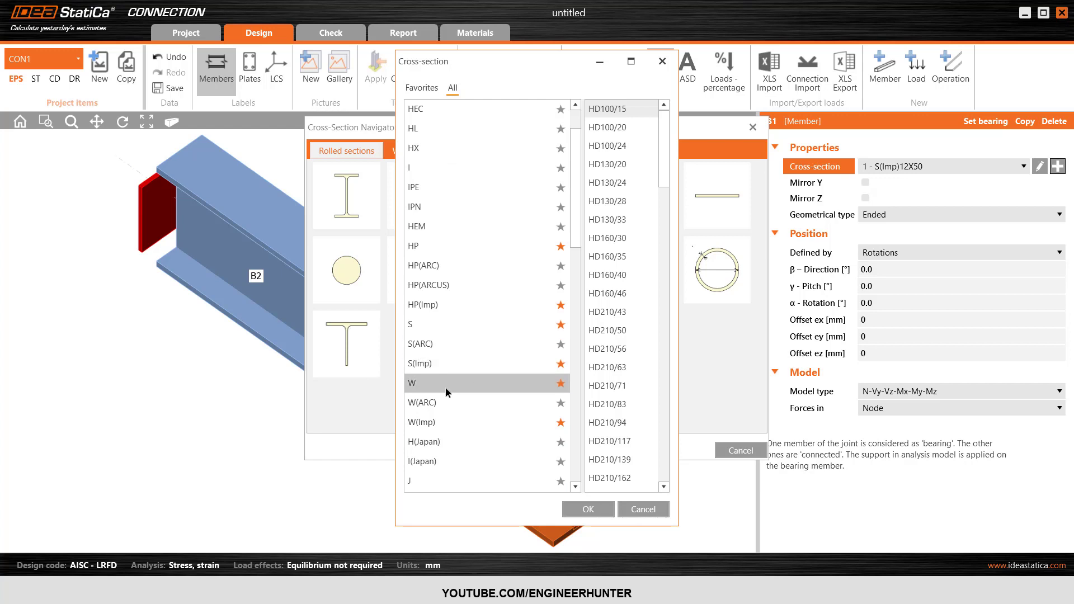
{"action": "left_click", "coordinate": [451, 442]}
{"action": "scroll", "coordinate": [621, 303], "scroll_direction": "down", "scroll_amount": 8}
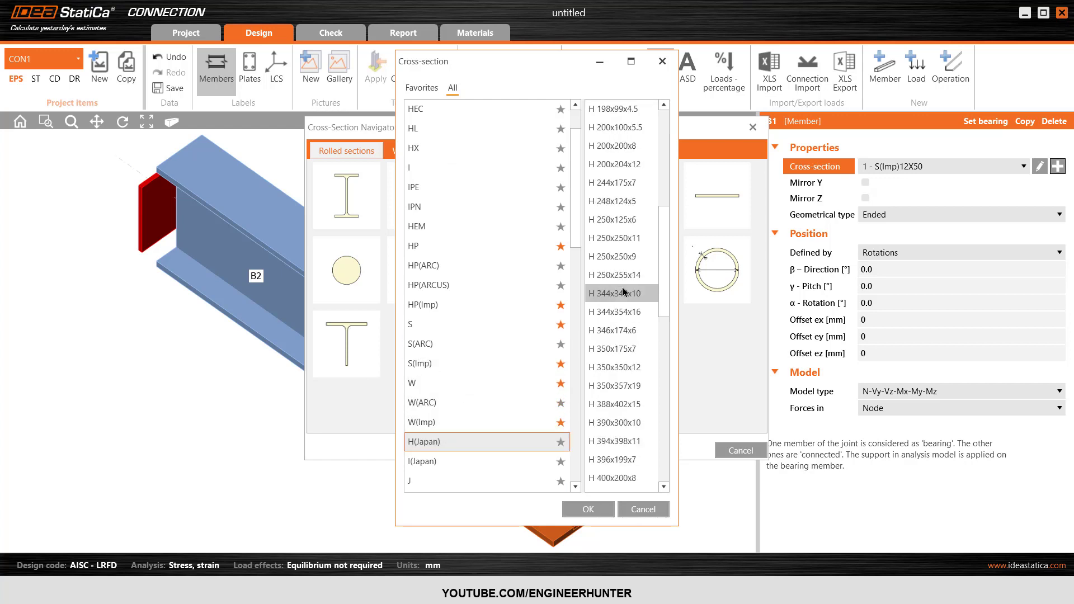
{"action": "scroll", "coordinate": [629, 380], "scroll_direction": "down", "scroll_amount": 4}
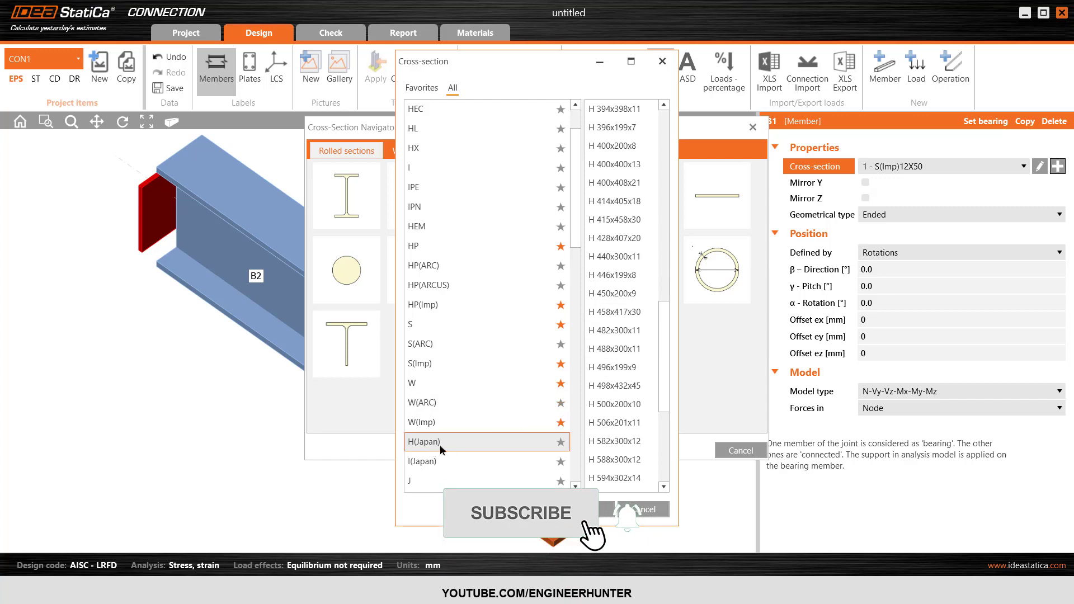
{"action": "left_click", "coordinate": [596, 405]}
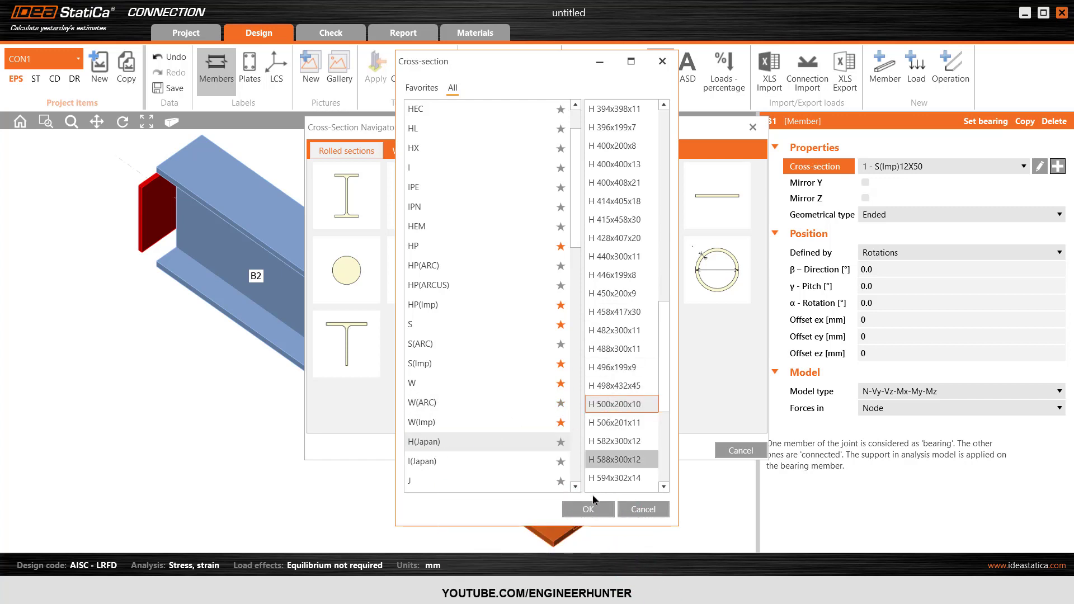
{"action": "left_click", "coordinate": [588, 511]}
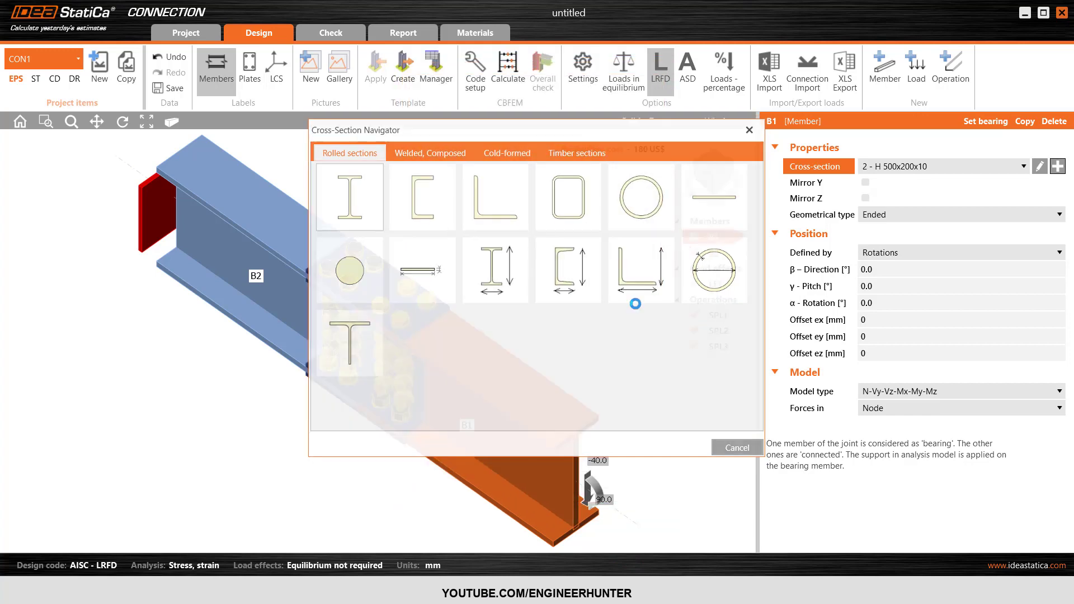
Step: Assign the existing H 500x200x10 cross-section to beam B2
{"action": "left_click", "coordinate": [235, 184]}
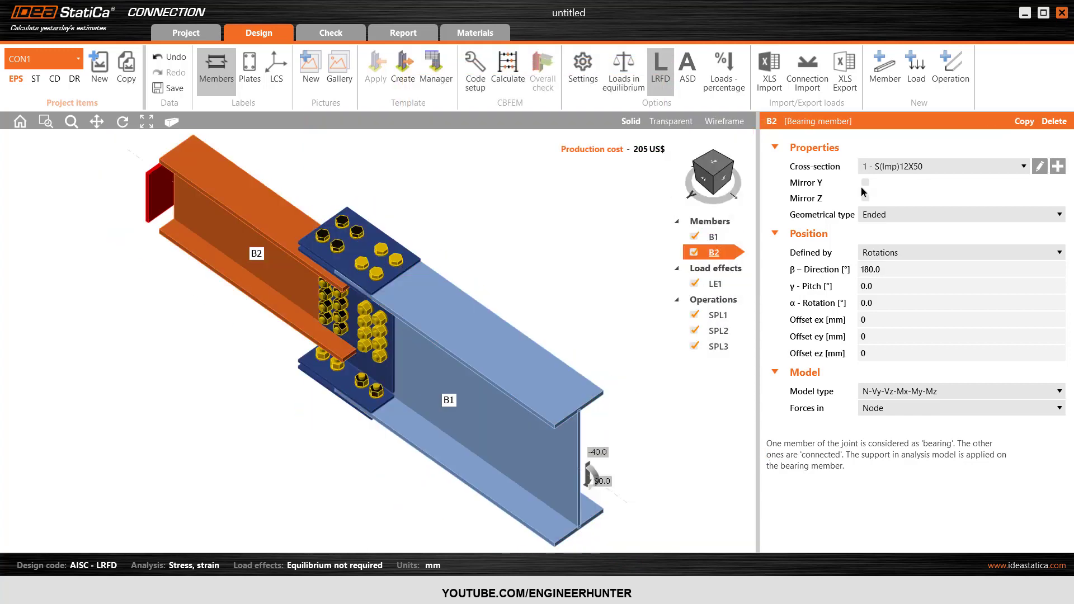
{"action": "left_click", "coordinate": [905, 171]}
{"action": "left_click", "coordinate": [895, 194]}
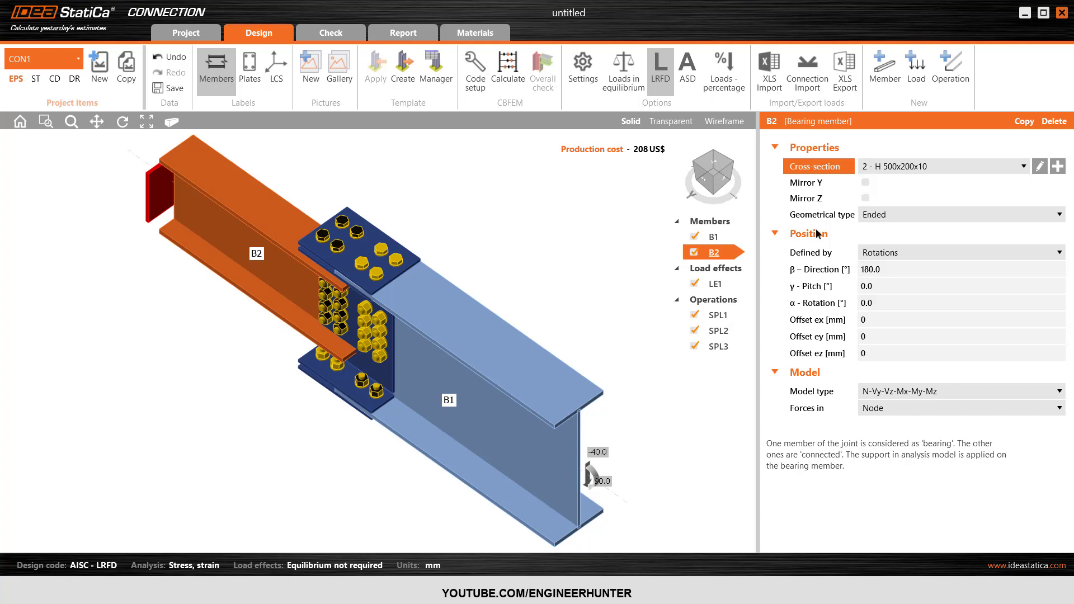
Step: Inspect the bolted splice in side view and examine load effect LE1 in the side and isometric views
{"action": "left_click", "coordinate": [728, 178]}
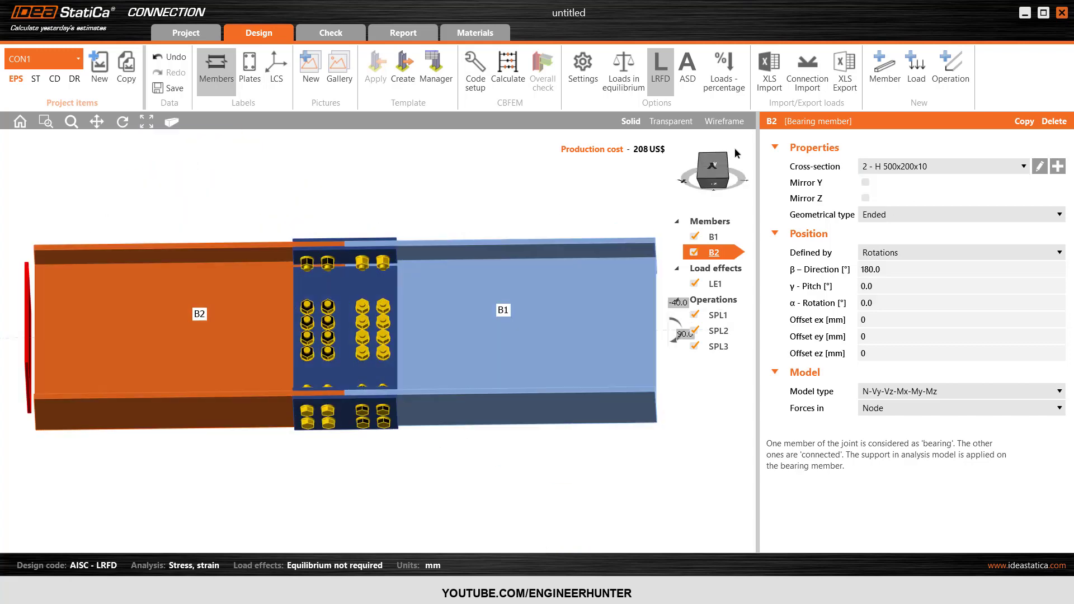
{"action": "left_click", "coordinate": [711, 175]}
{"action": "left_click", "coordinate": [710, 175]}
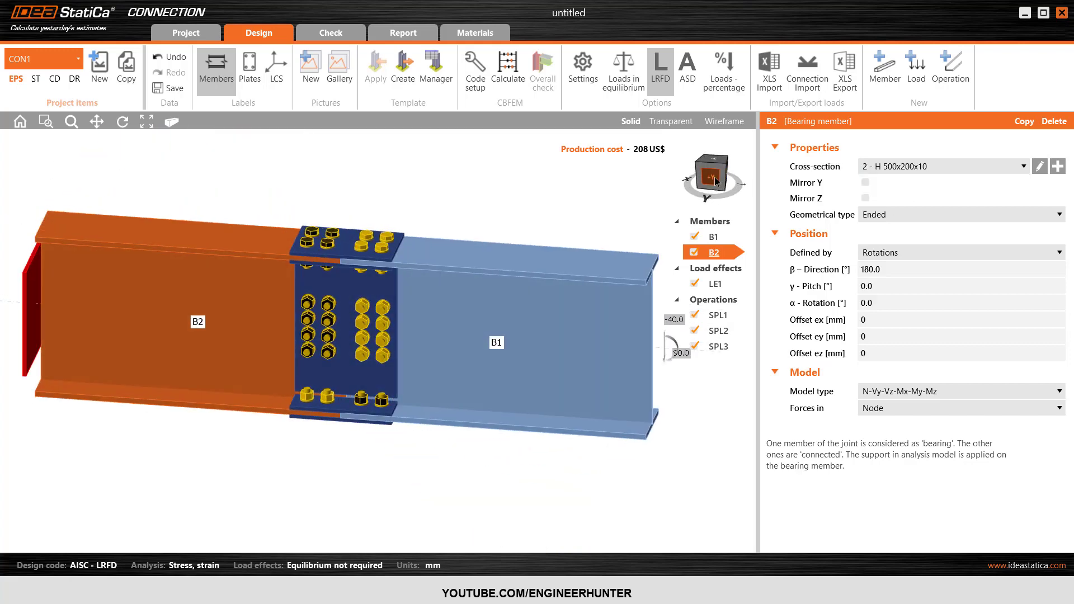
{"action": "scroll", "coordinate": [382, 368], "scroll_direction": "up", "scroll_amount": 2}
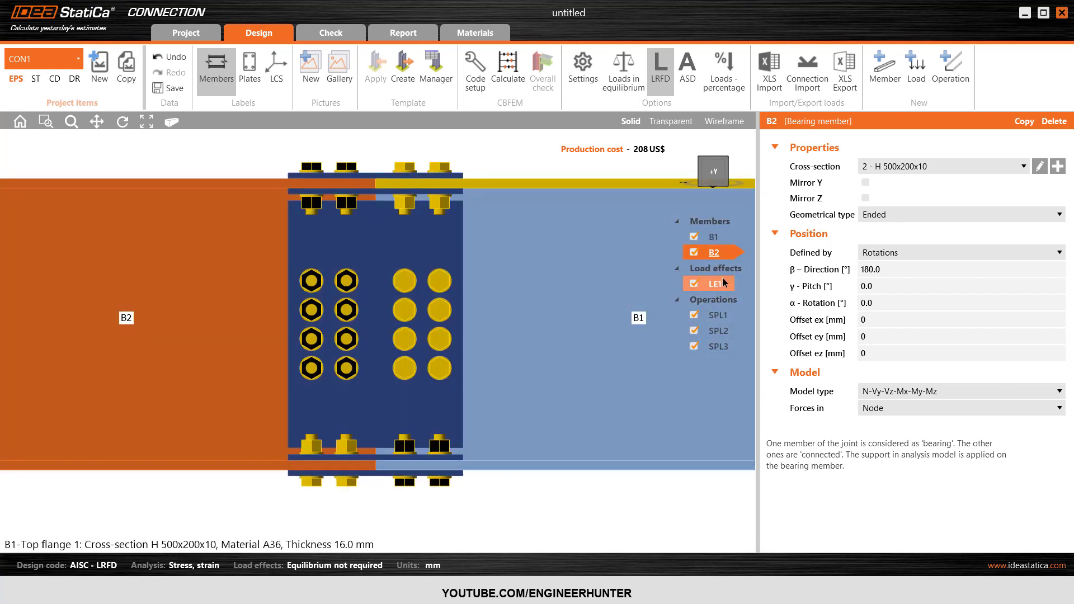
{"action": "scroll", "coordinate": [421, 282], "scroll_direction": "down", "scroll_amount": 1}
{"action": "scroll", "coordinate": [421, 283], "scroll_direction": "down", "scroll_amount": 3}
{"action": "scroll", "coordinate": [420, 283], "scroll_direction": "up", "scroll_amount": 2}
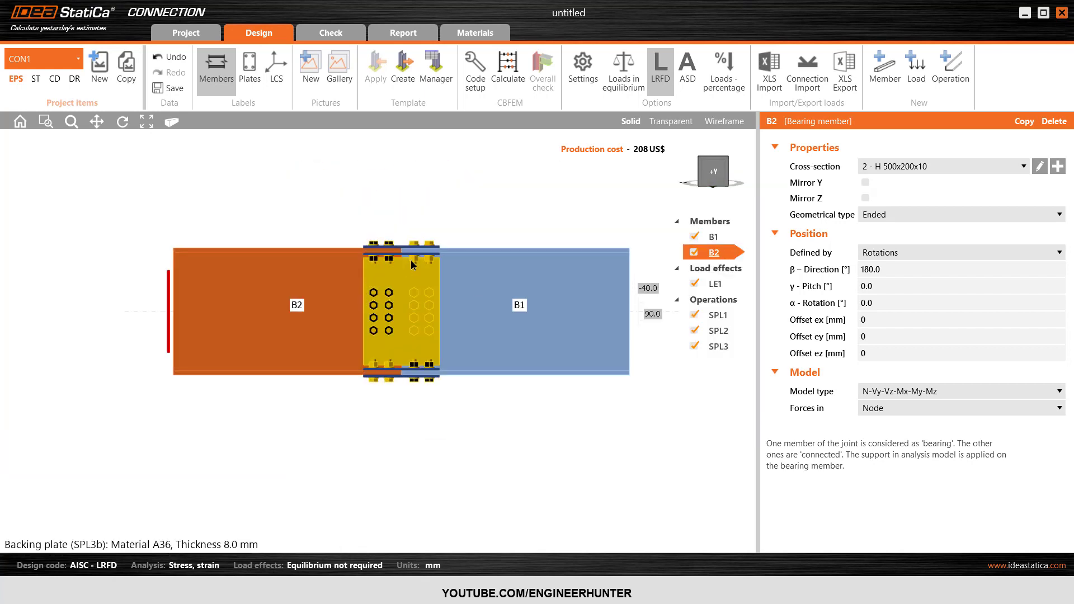
{"action": "left_click", "coordinate": [717, 285]}
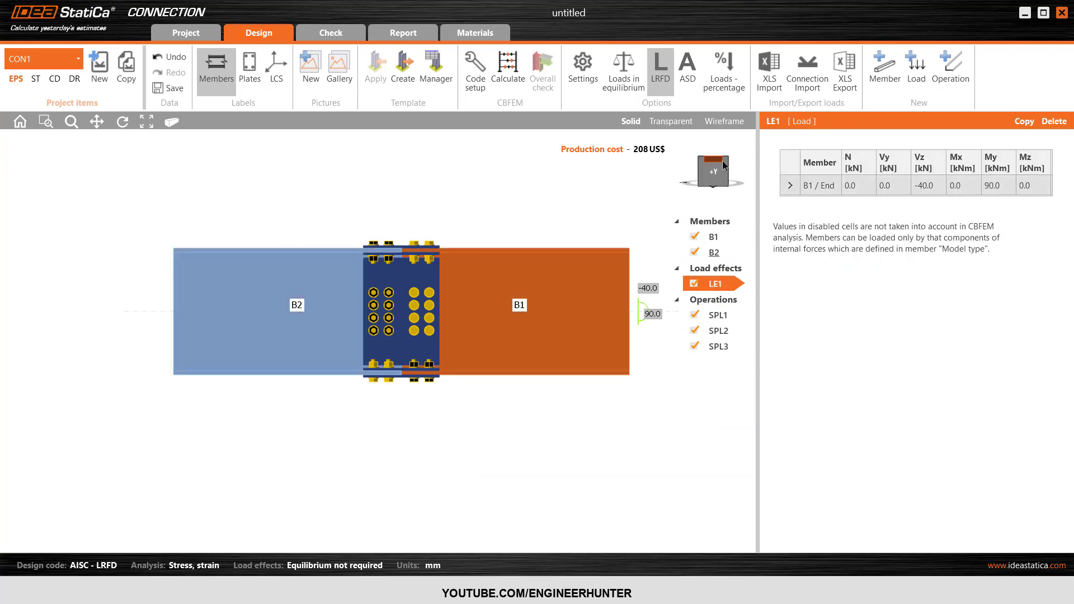
{"action": "left_click", "coordinate": [723, 165]}
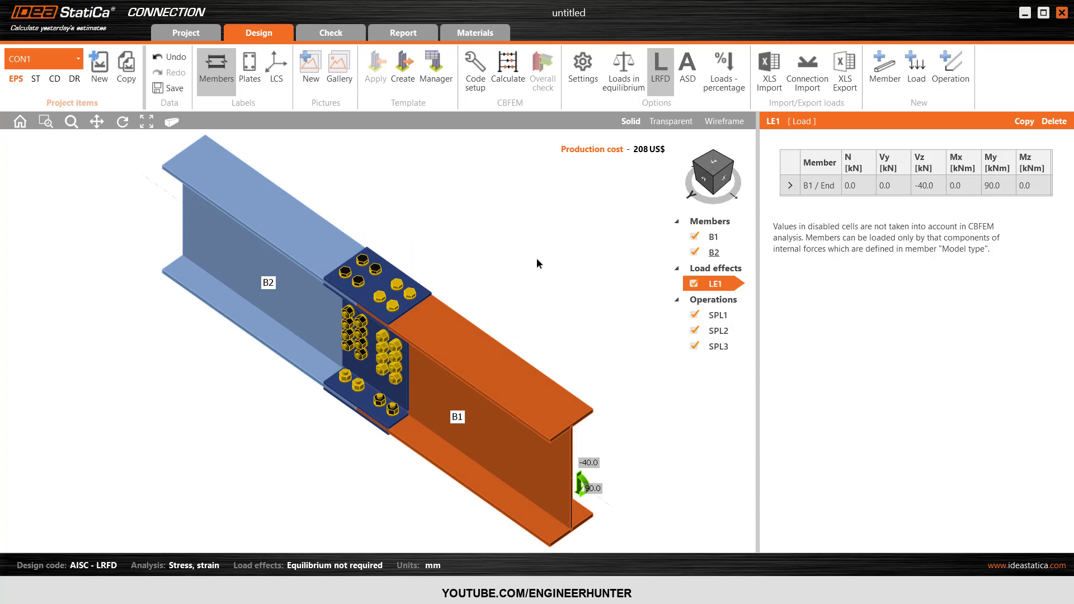
Step: Set beam B1 as the bearing member of the connection
{"action": "left_click", "coordinate": [265, 207]}
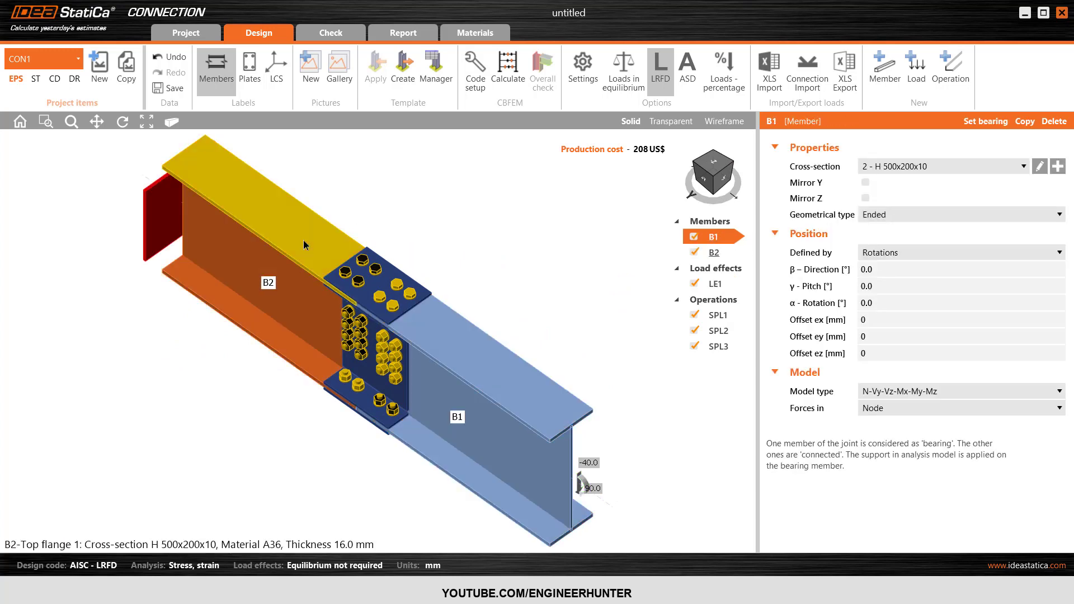
{"action": "left_click", "coordinate": [473, 352]}
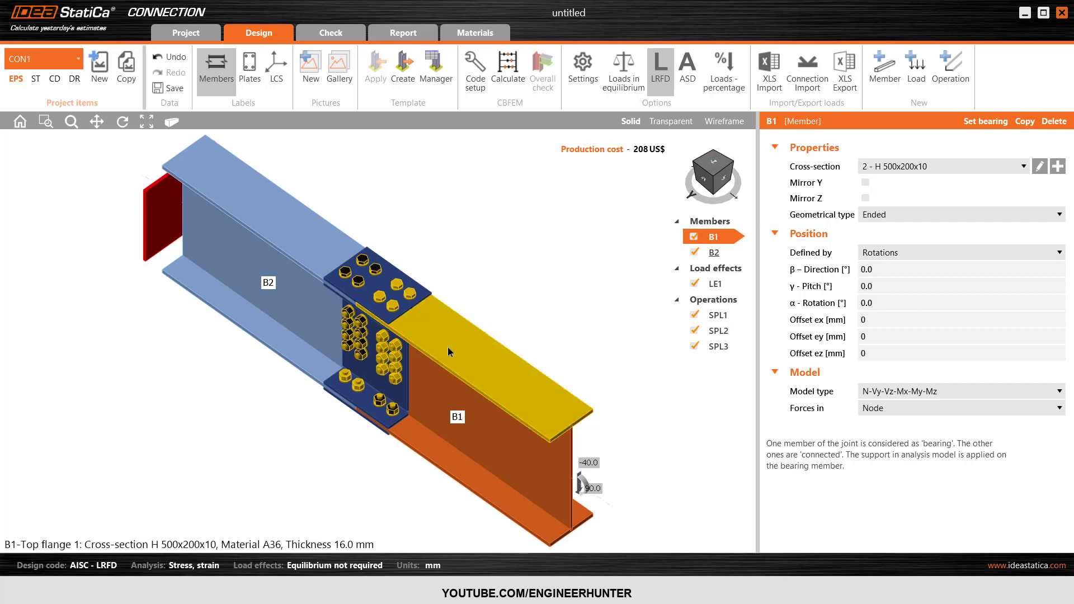
{"action": "left_click", "coordinate": [990, 122]}
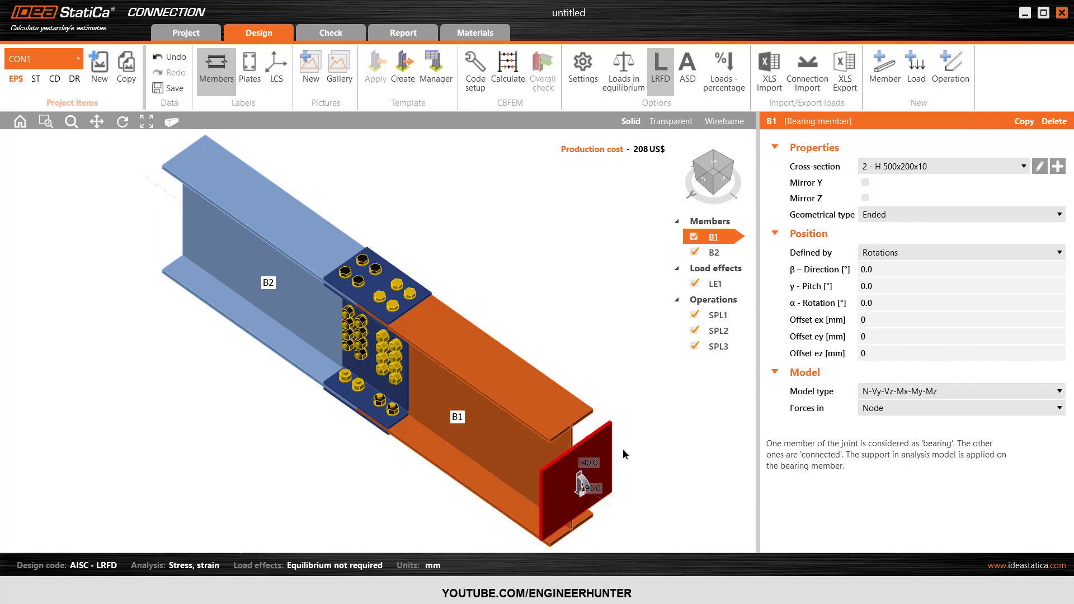
Step: Review beam B2, the load effect LE1 table and the bearing beam B1 after the bearing change
{"action": "left_click", "coordinate": [185, 235]}
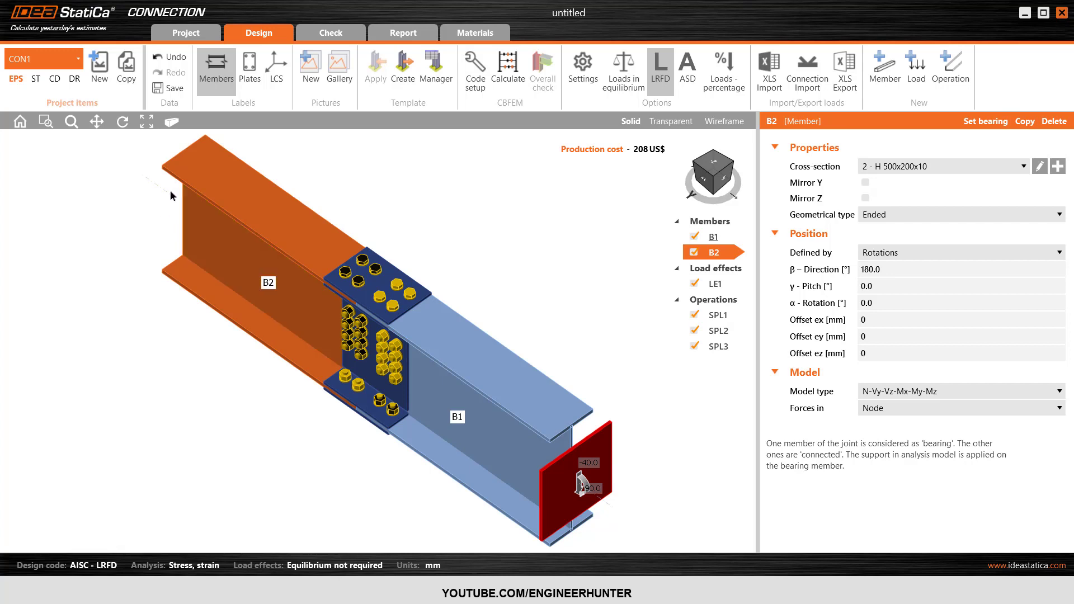
{"action": "left_click", "coordinate": [714, 285]}
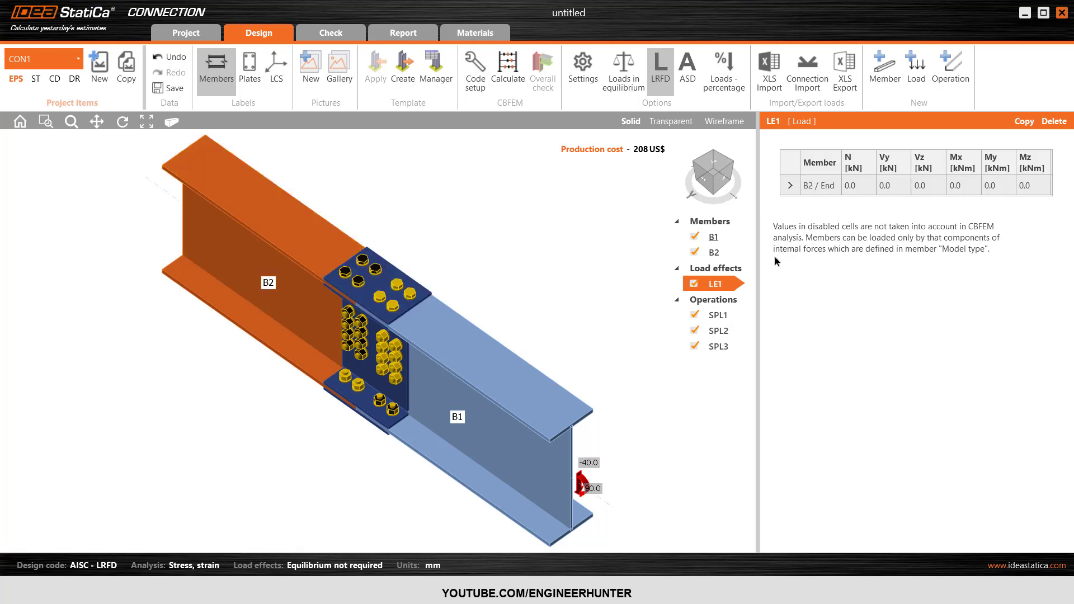
{"action": "left_click", "coordinate": [727, 242]}
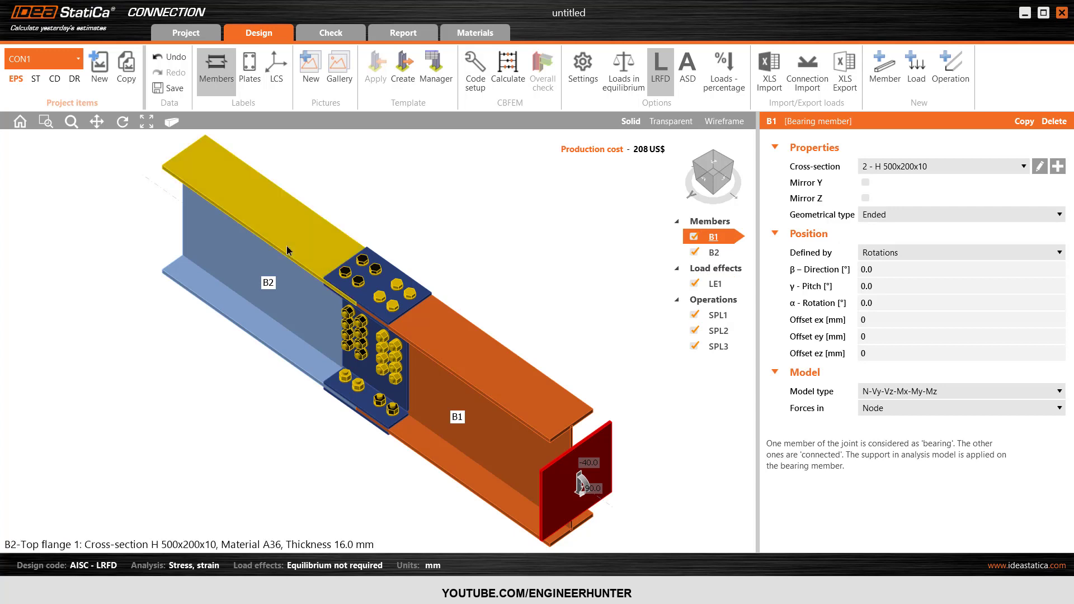
Step: Set beam B2 as the bearing member of the connection
{"action": "left_click", "coordinate": [722, 253]}
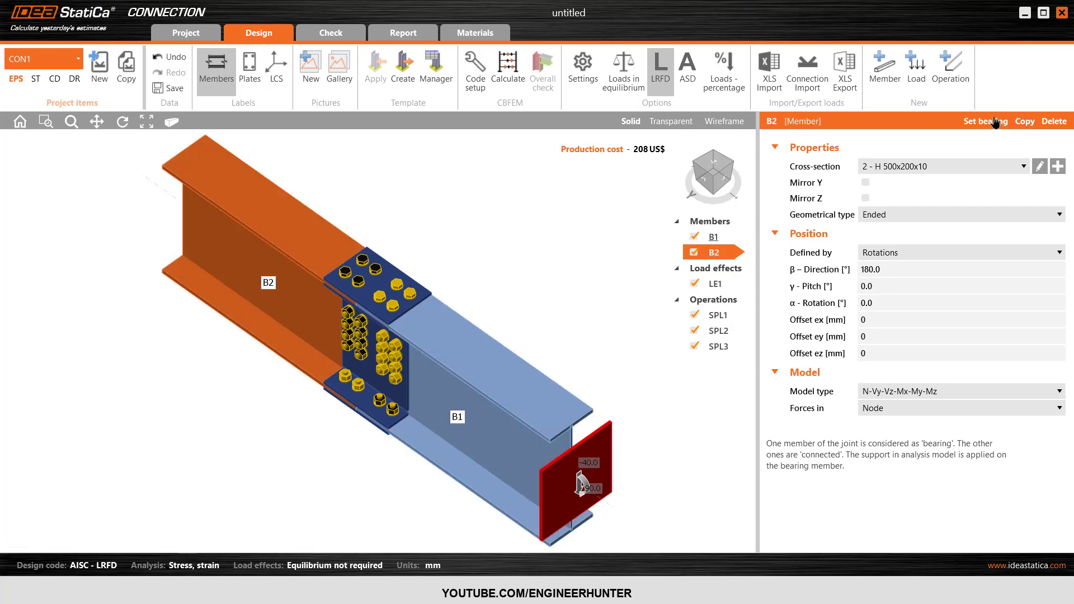
{"action": "left_click", "coordinate": [989, 121]}
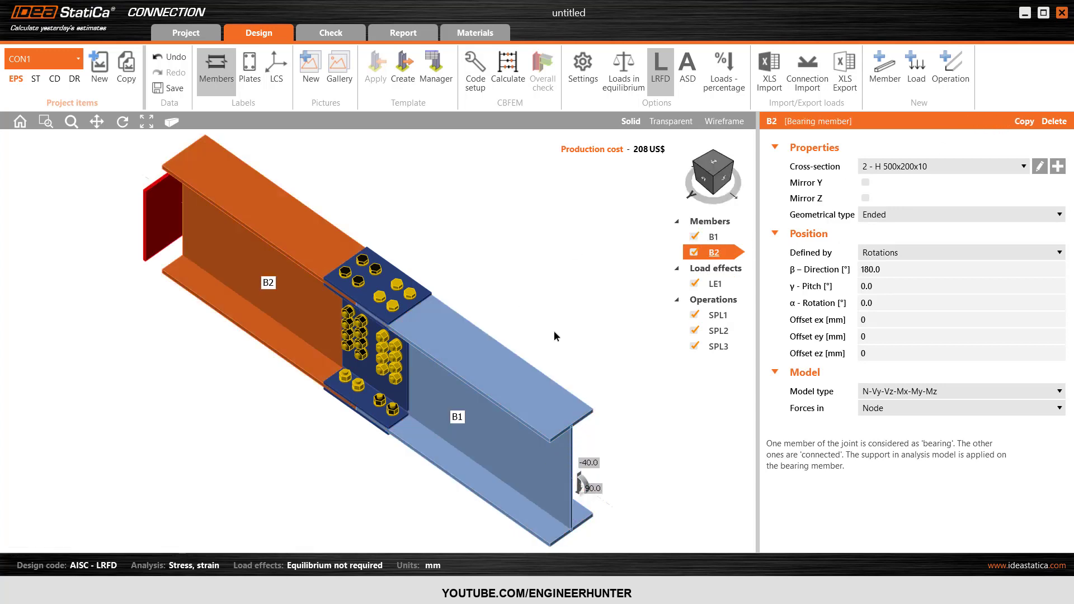
Step: Set the shear force Vz of load effect LE1 at the end of beam B1 to -70 kN
{"action": "left_click", "coordinate": [715, 283]}
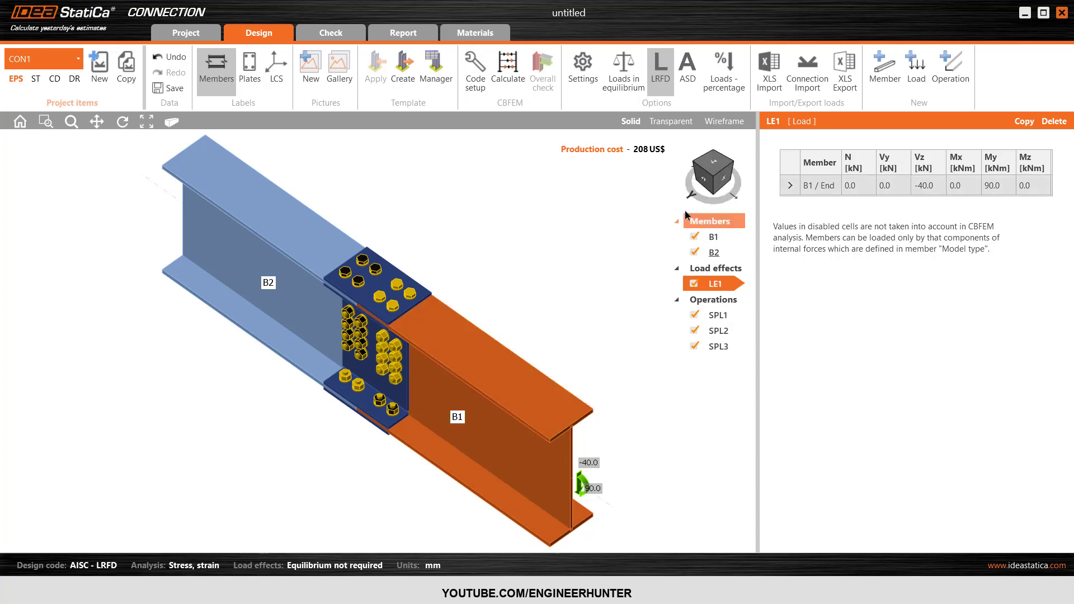
{"action": "left_click", "coordinate": [934, 186]}
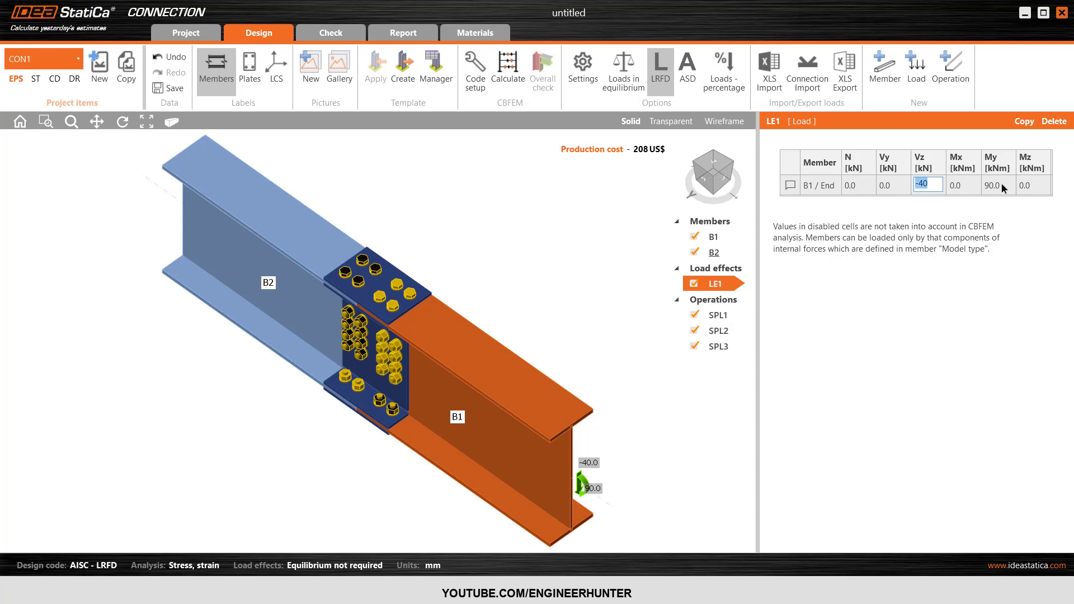
{"action": "left_click", "coordinate": [1002, 186]}
{"action": "left_click", "coordinate": [928, 188]}
{"action": "type", "text": "-70"}
Step: Set the bending moment My of load effect LE1 on beam B1 to 120 kNm
{"action": "left_click", "coordinate": [1000, 185]}
{"action": "type", "text": "-120"}
{"action": "key", "text": "Tab"}
{"action": "left_click", "coordinate": [995, 185]}
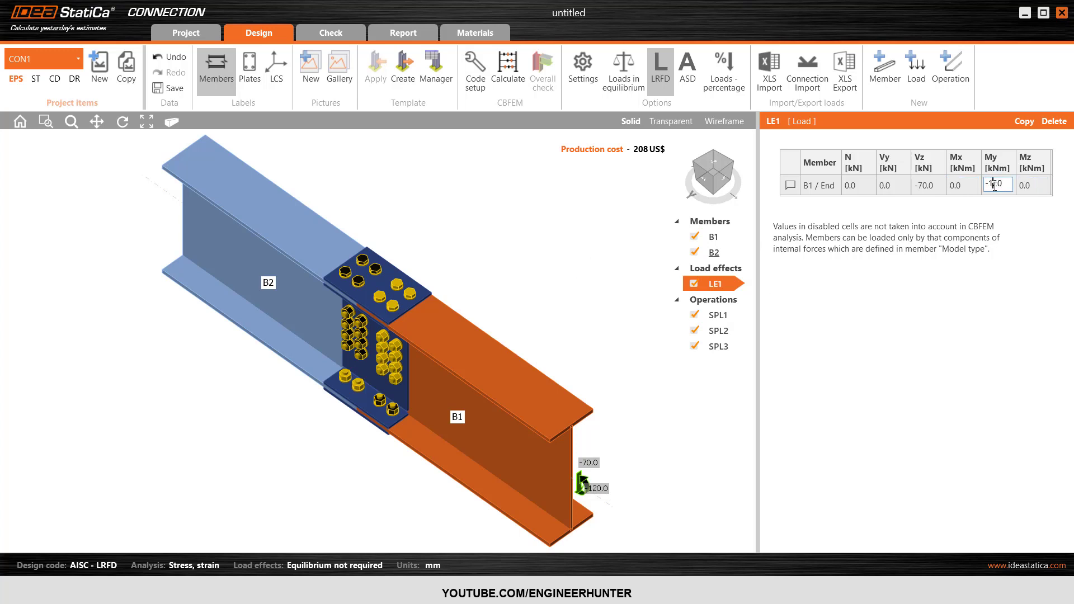
{"action": "type", "text": "120"}
{"action": "key", "text": "ctrl+a"}
{"action": "type", "text": "120"}
{"action": "key", "text": "Tab"}
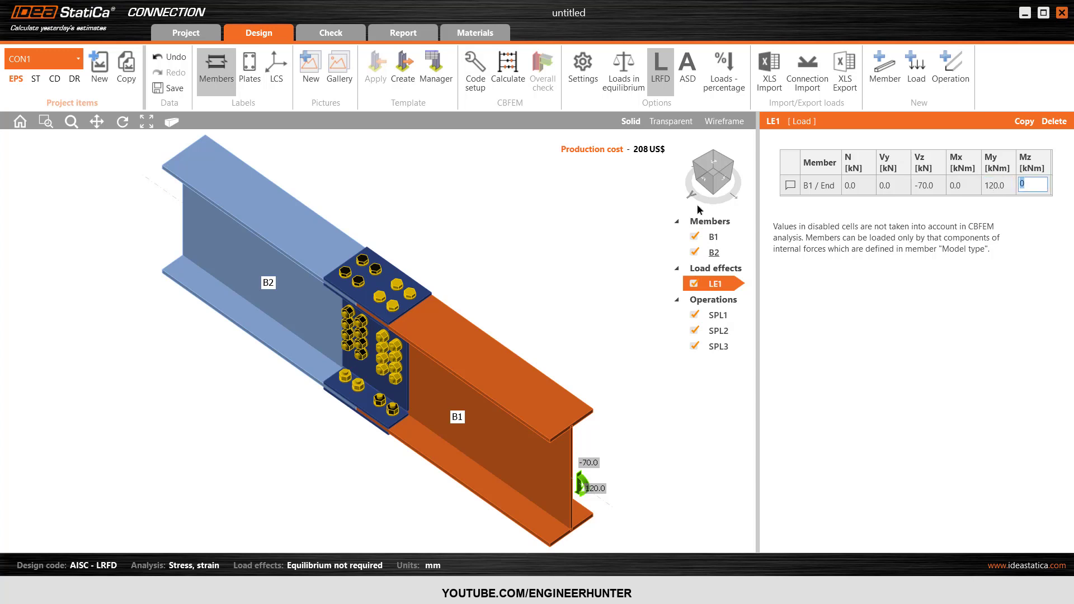
{"action": "left_click", "coordinate": [484, 194]}
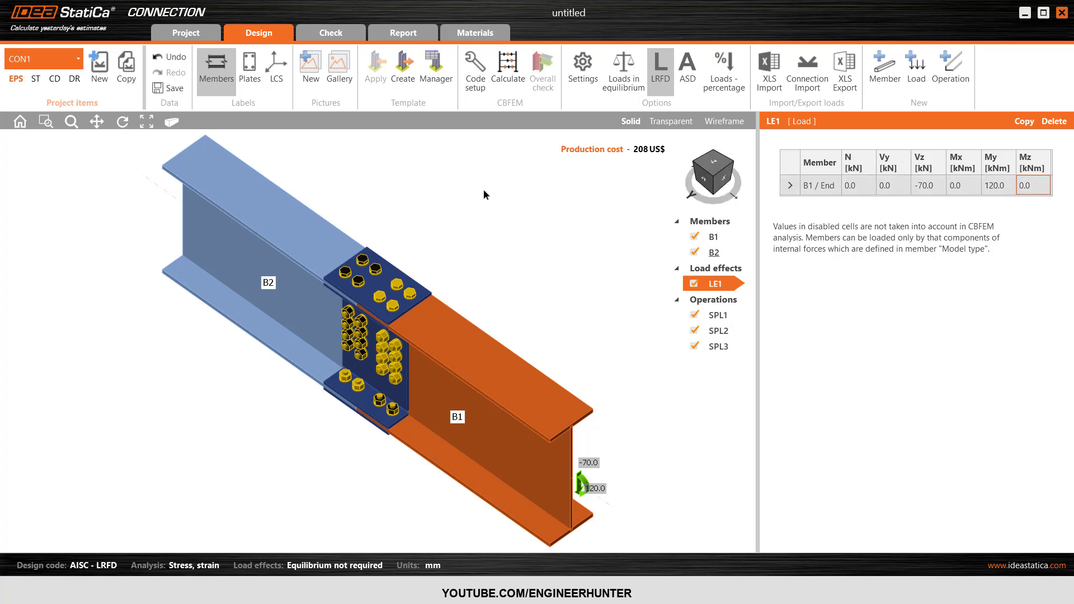
Step: Inspect the top flange splice SPL1 from the side, isometric and end views, and remove its backing plate
{"action": "left_click", "coordinate": [705, 182]}
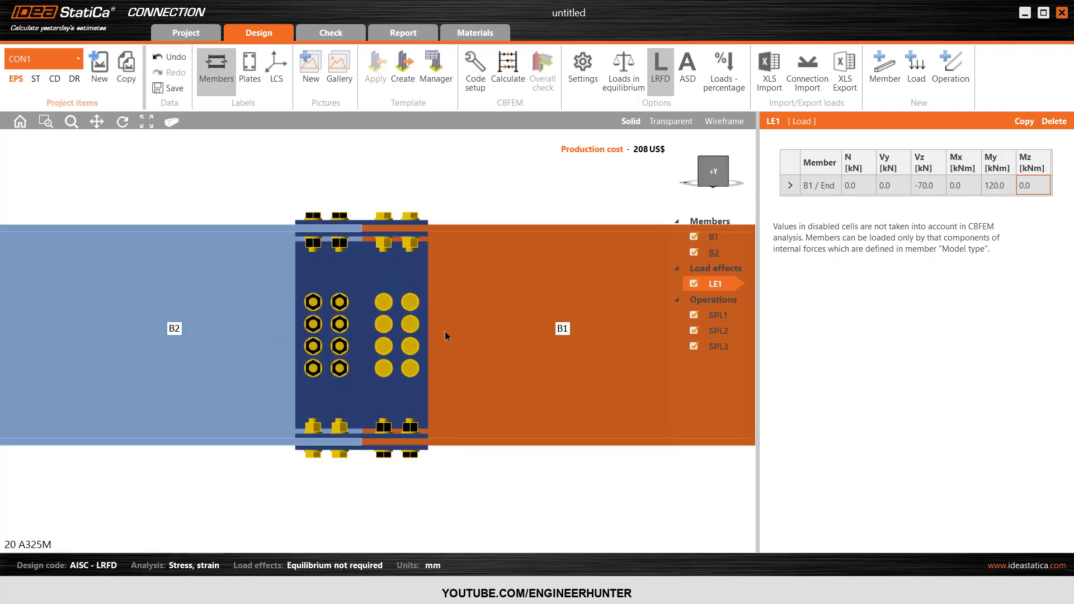
{"action": "left_click", "coordinate": [722, 315]}
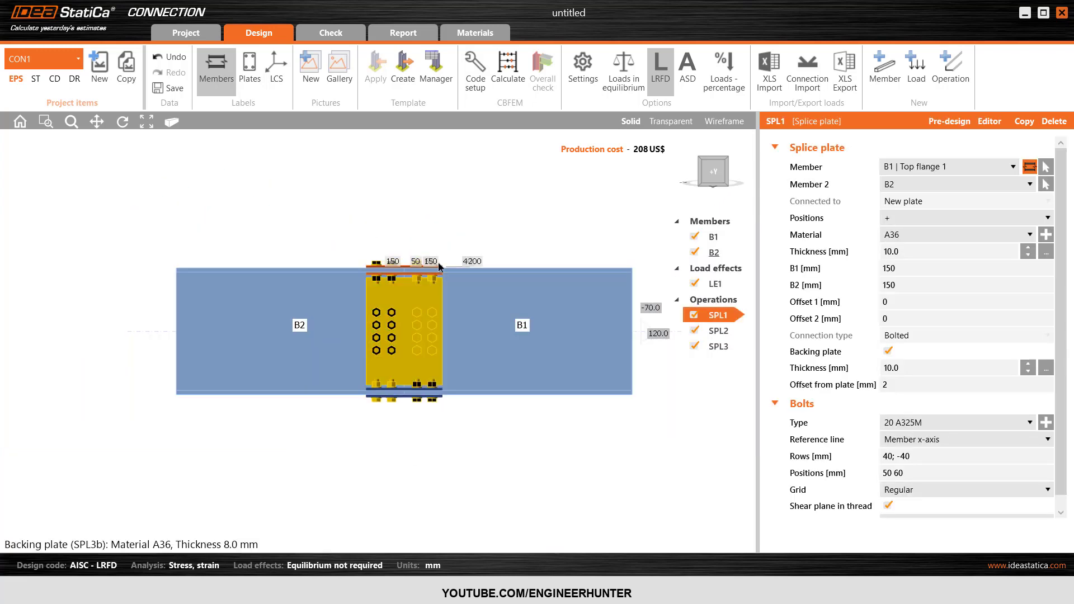
{"action": "scroll", "coordinate": [439, 189], "scroll_direction": "up", "scroll_amount": 2}
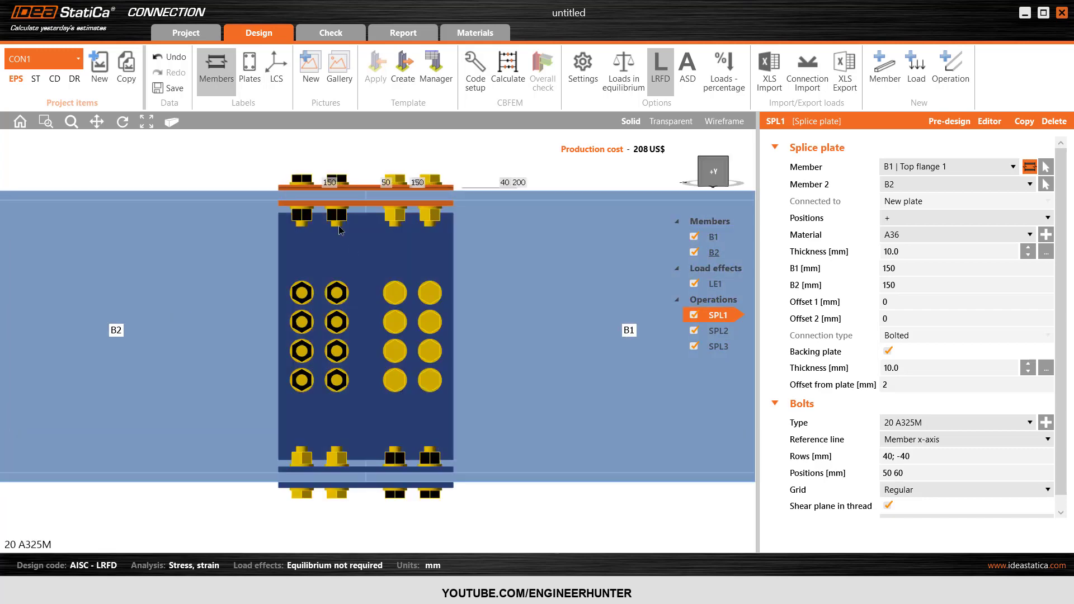
{"action": "left_click", "coordinate": [710, 159]}
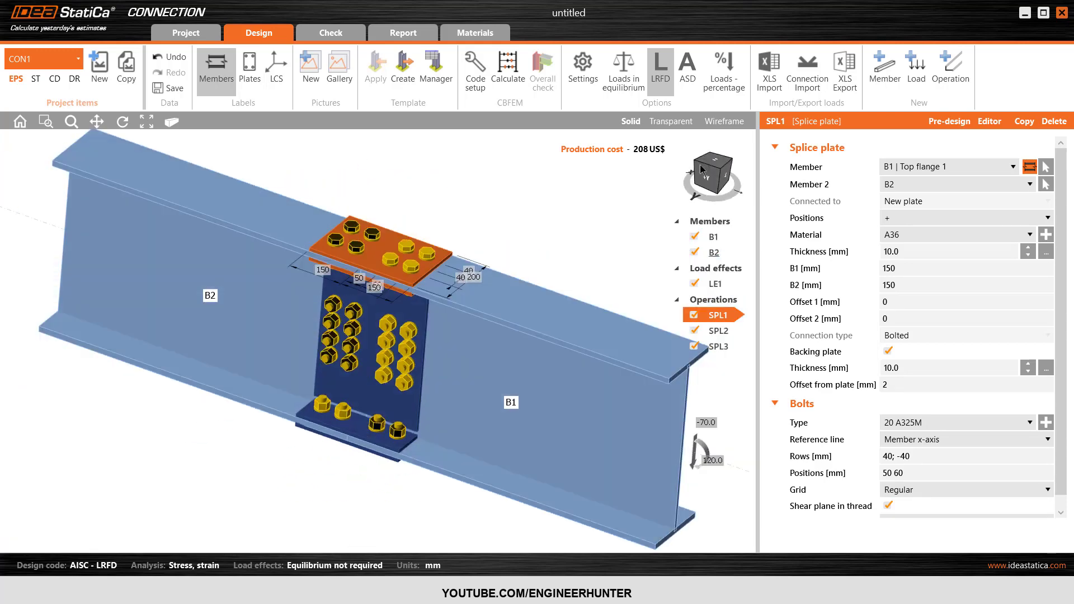
{"action": "scroll", "coordinate": [374, 310], "scroll_direction": "up", "scroll_amount": 2}
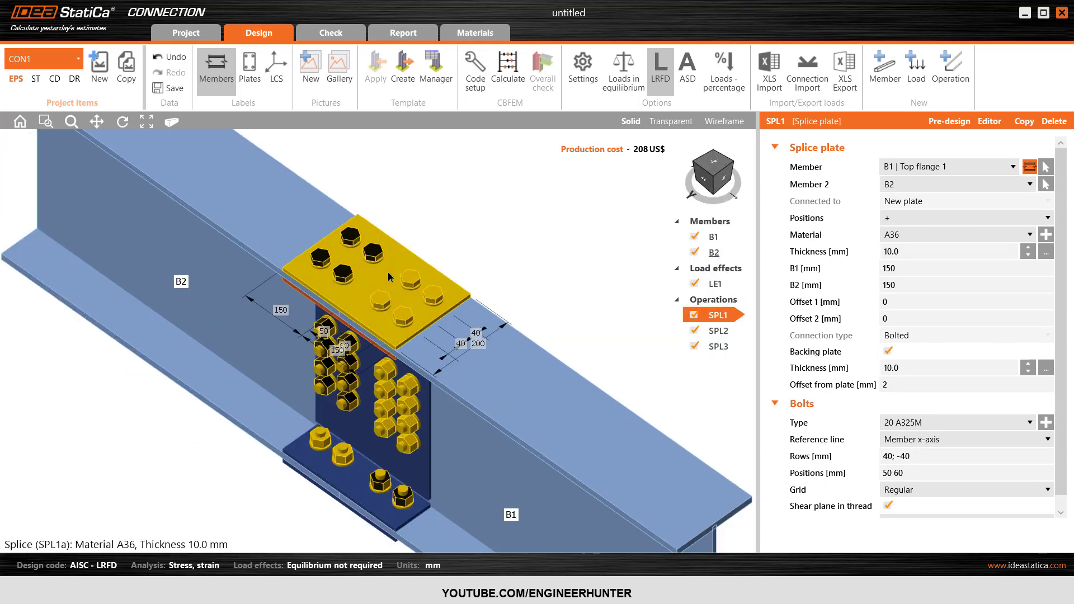
{"action": "left_click", "coordinate": [721, 180]}
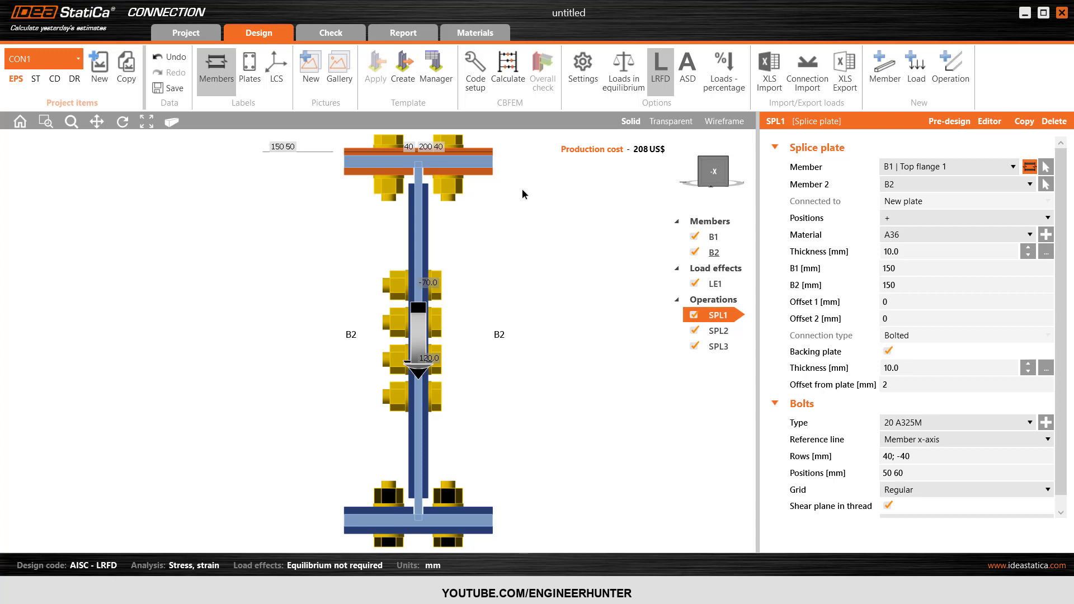
{"action": "left_click", "coordinate": [888, 352]}
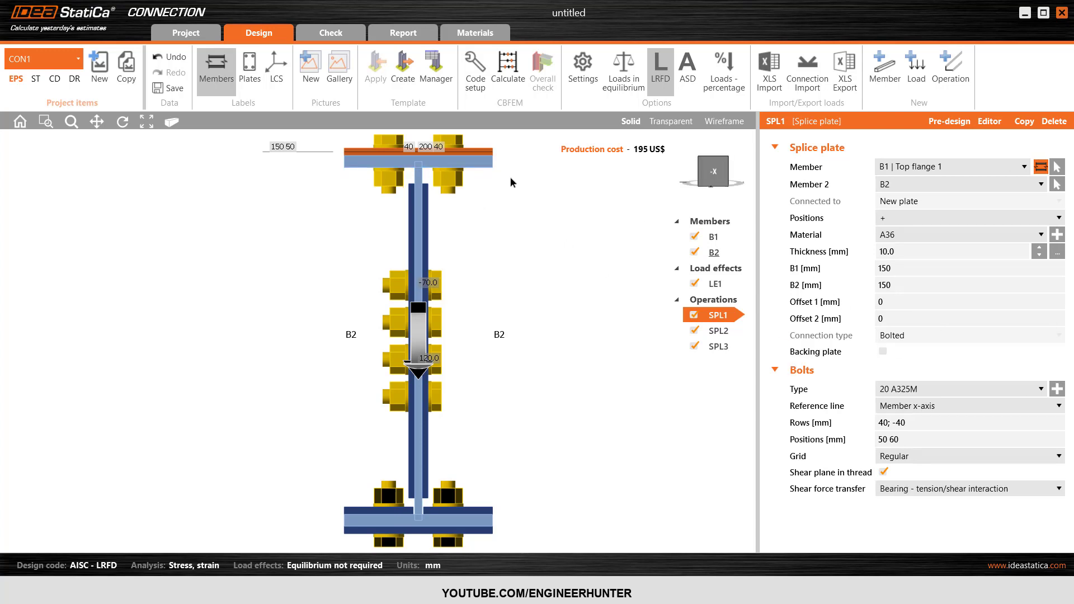
Step: Set the longitudinal offset ex of beam B1 to 5 mm at the splice
{"action": "left_click", "coordinate": [724, 182]}
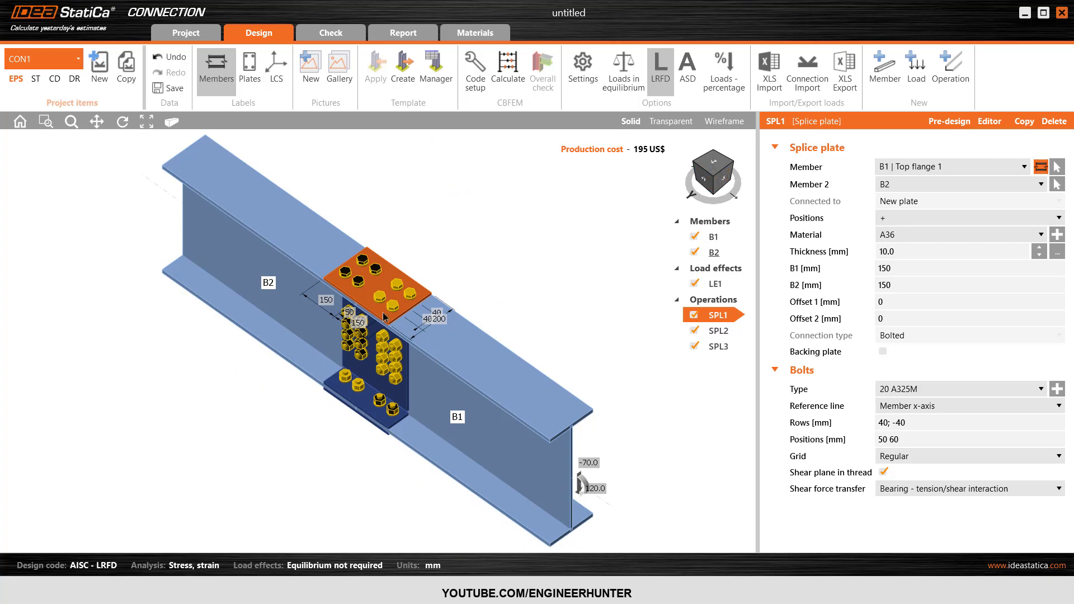
{"action": "scroll", "coordinate": [390, 273], "scroll_direction": "up", "scroll_amount": 4}
{"action": "scroll", "coordinate": [418, 305], "scroll_direction": "down", "scroll_amount": 1}
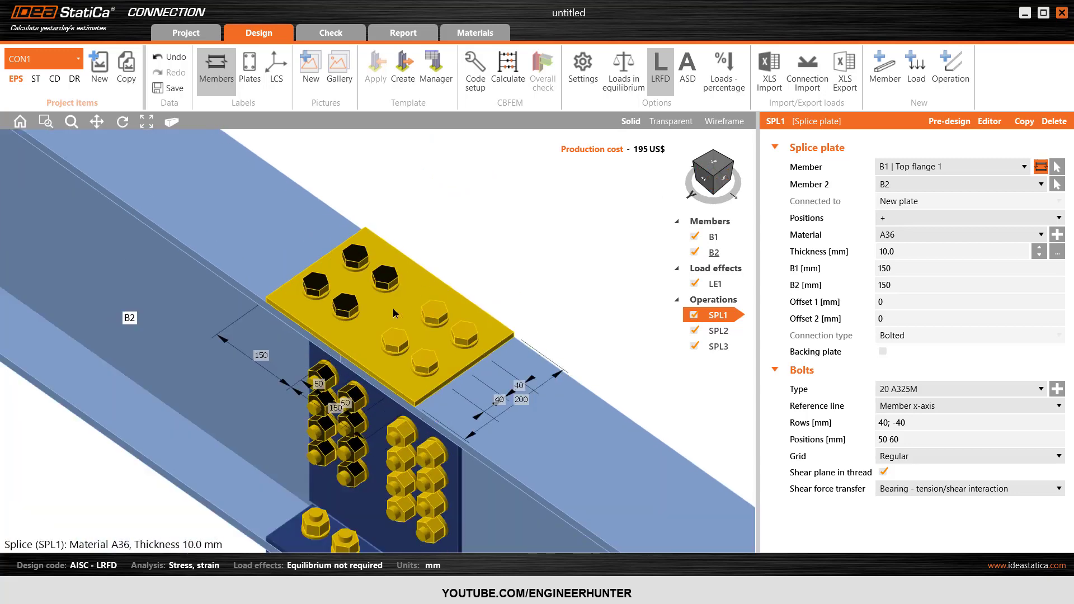
{"action": "left_click", "coordinate": [704, 168]}
{"action": "scroll", "coordinate": [397, 327], "scroll_direction": "up", "scroll_amount": 3}
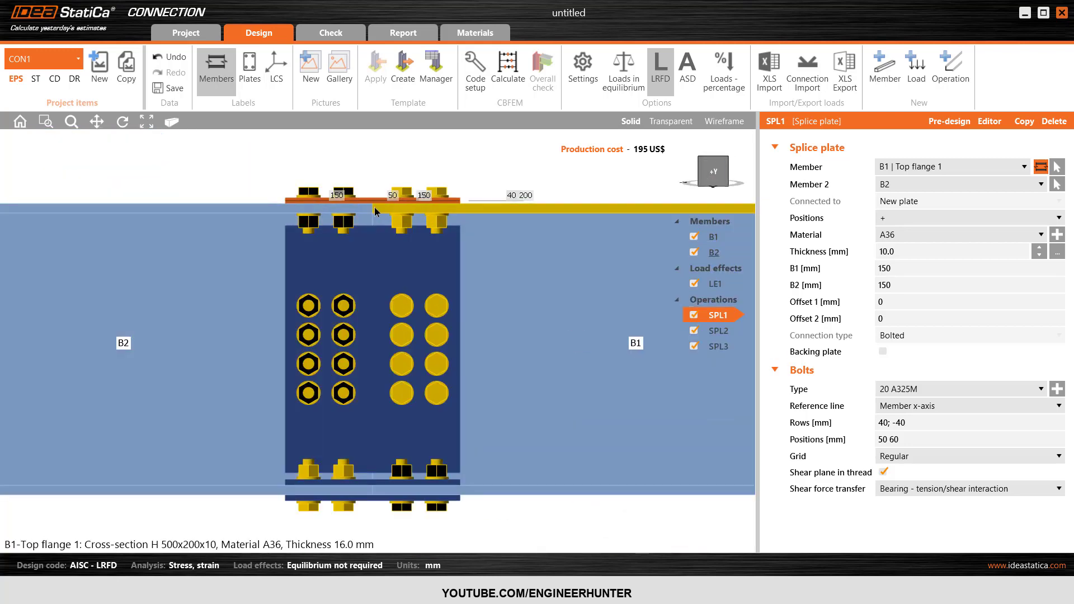
{"action": "left_click", "coordinate": [542, 221]}
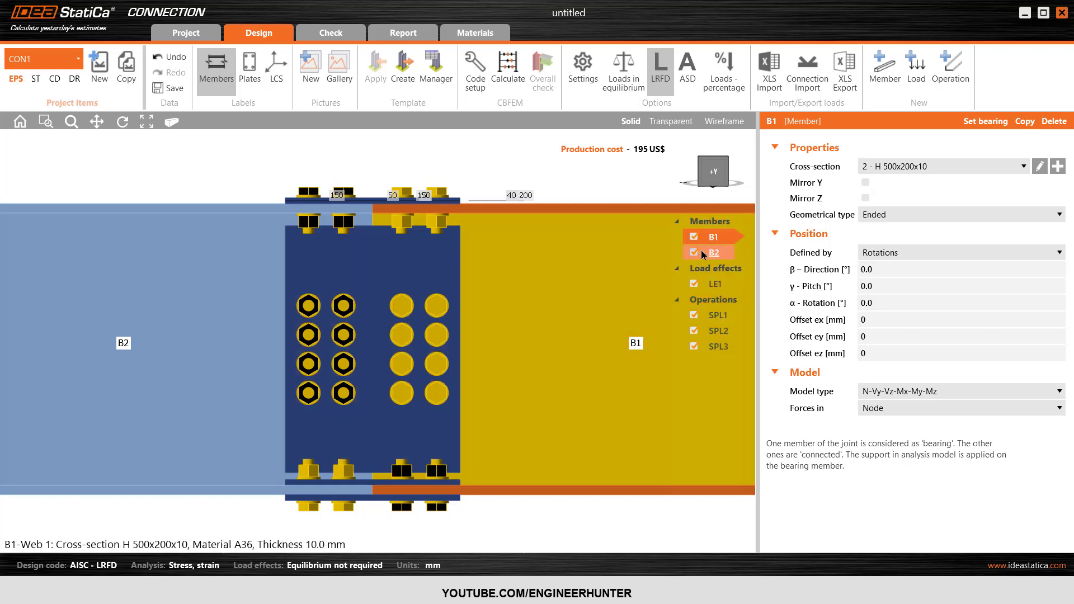
{"action": "left_click", "coordinate": [865, 319]}
{"action": "double_click", "coordinate": [865, 319]}
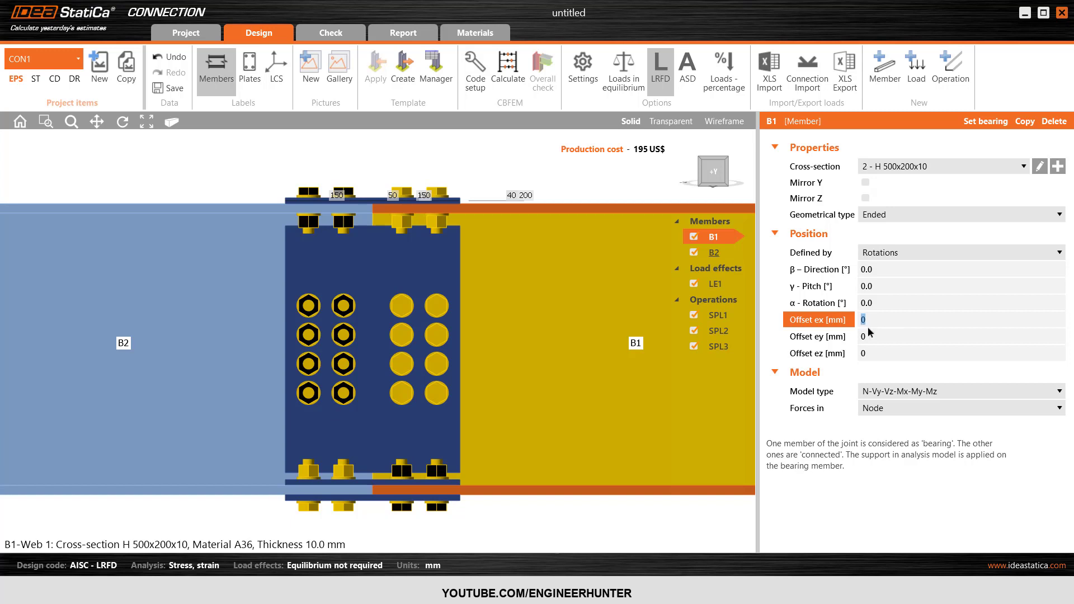
{"action": "type", "text": "5"}
{"action": "key", "text": "Tab"}
{"action": "key", "text": "Tab"}
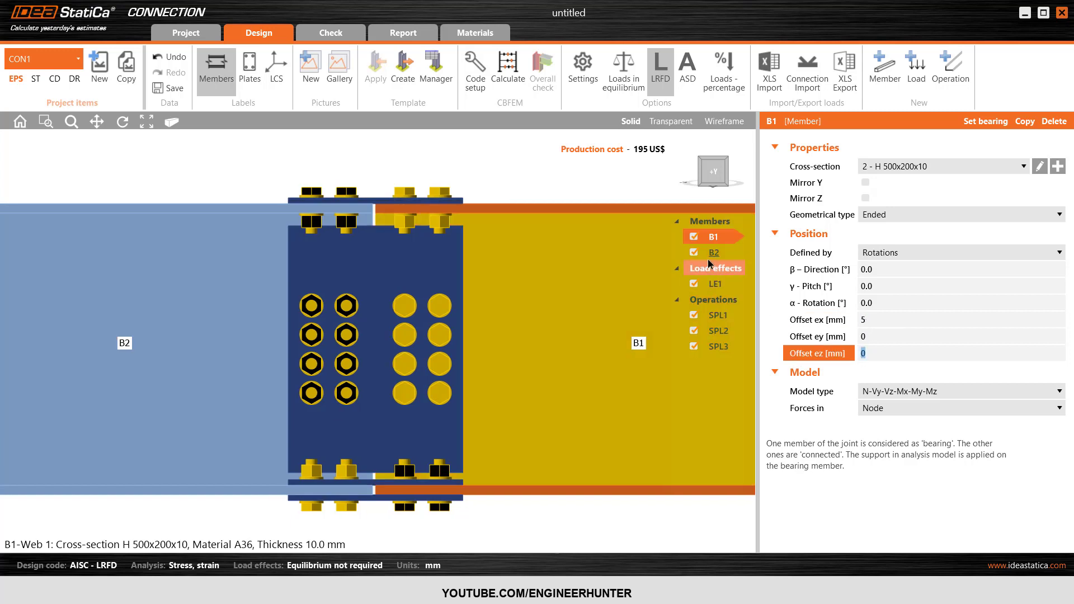
Step: Set the longitudinal offset ex of beam B2 to 5 mm
{"action": "left_click", "coordinate": [712, 254]}
{"action": "left_click", "coordinate": [844, 320]}
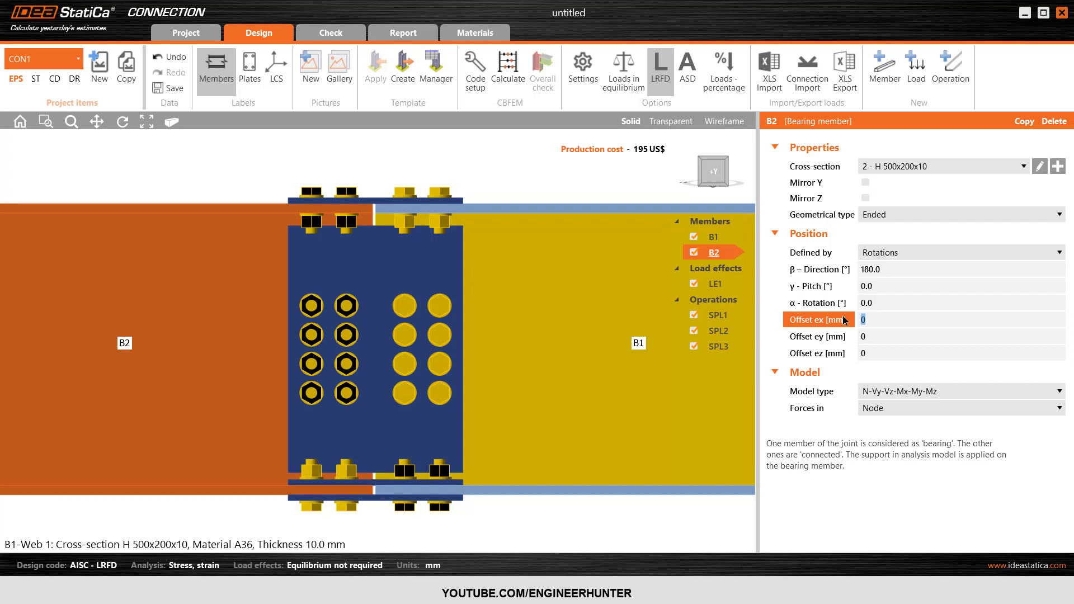
{"action": "type", "text": "5"}
{"action": "key", "text": "Tab"}
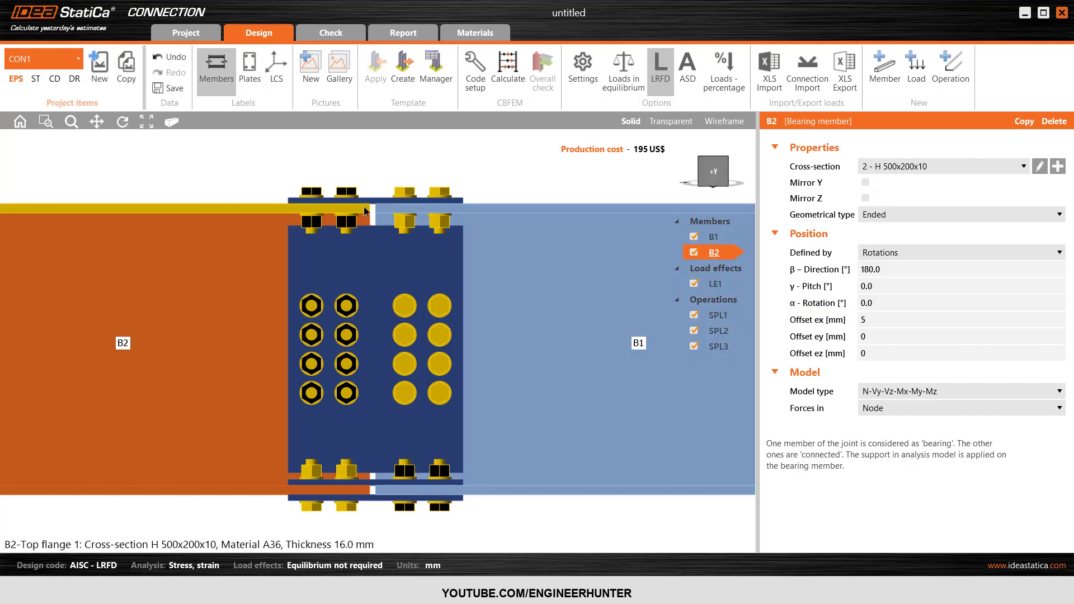
Step: Examine the top flange splice plate SPL1 in isometric view, including its thickness, B1 length, bolt rows and bolt positions
{"action": "left_click", "coordinate": [726, 161]}
{"action": "scroll", "coordinate": [332, 305], "scroll_direction": "up", "scroll_amount": 5}
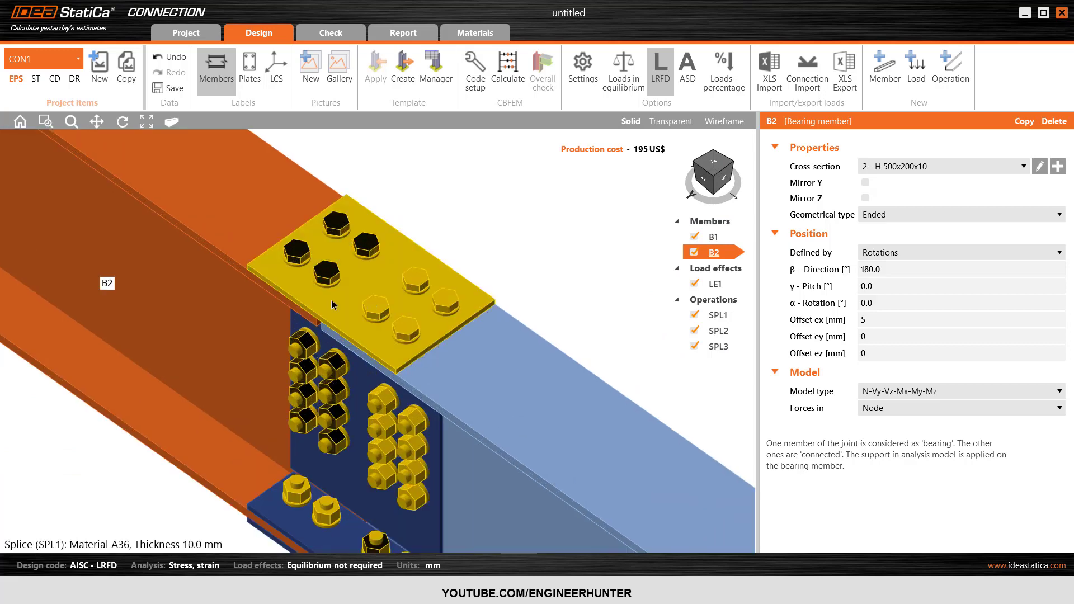
{"action": "left_click", "coordinate": [332, 302]}
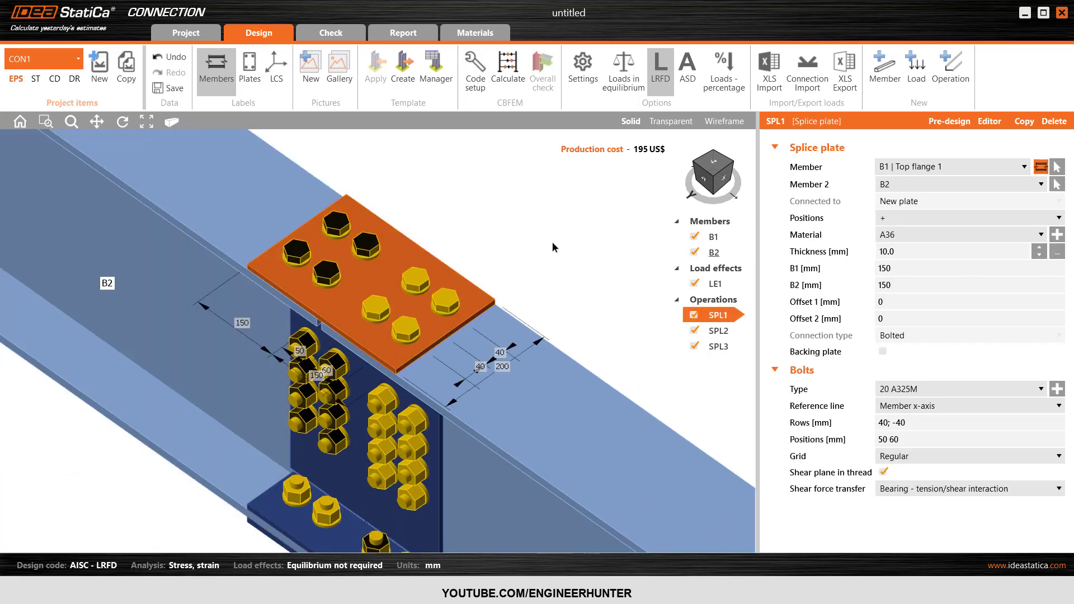
{"action": "left_click", "coordinate": [899, 253]}
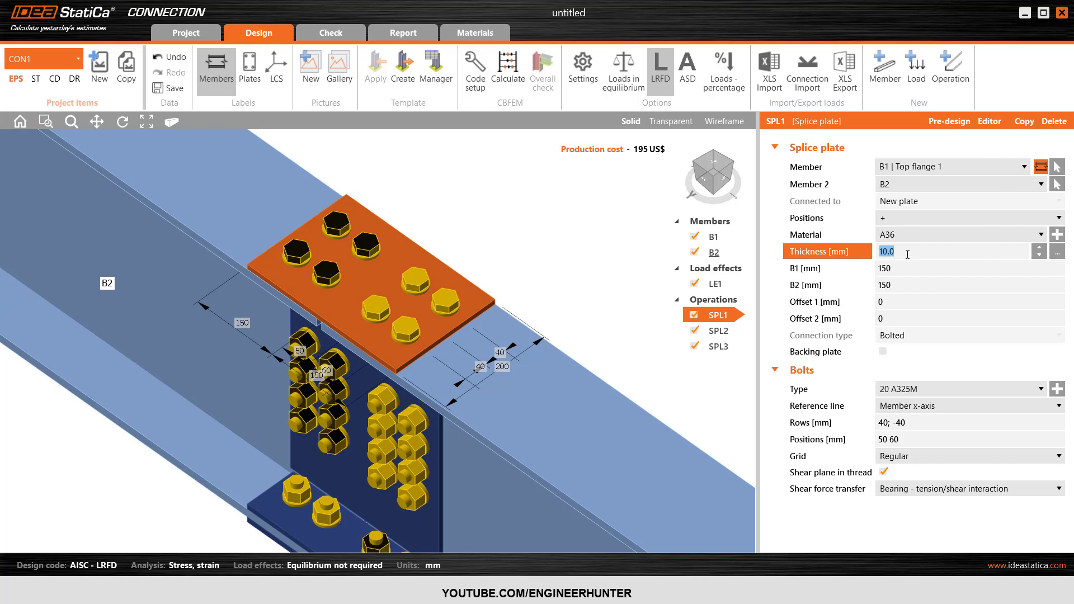
{"action": "left_click", "coordinate": [863, 274]}
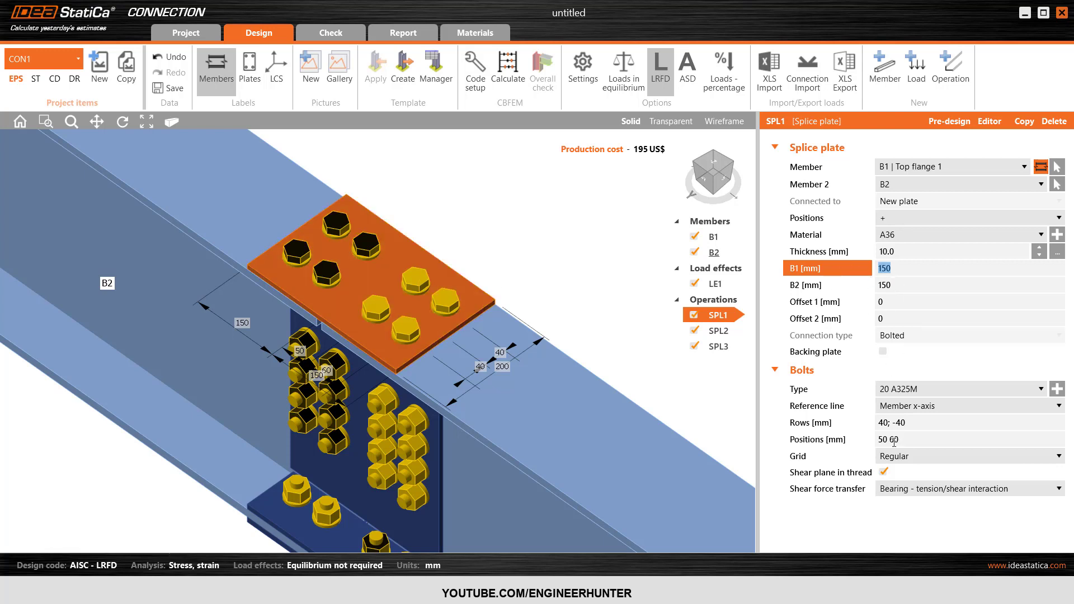
{"action": "left_click", "coordinate": [901, 423]}
{"action": "left_click", "coordinate": [874, 442]}
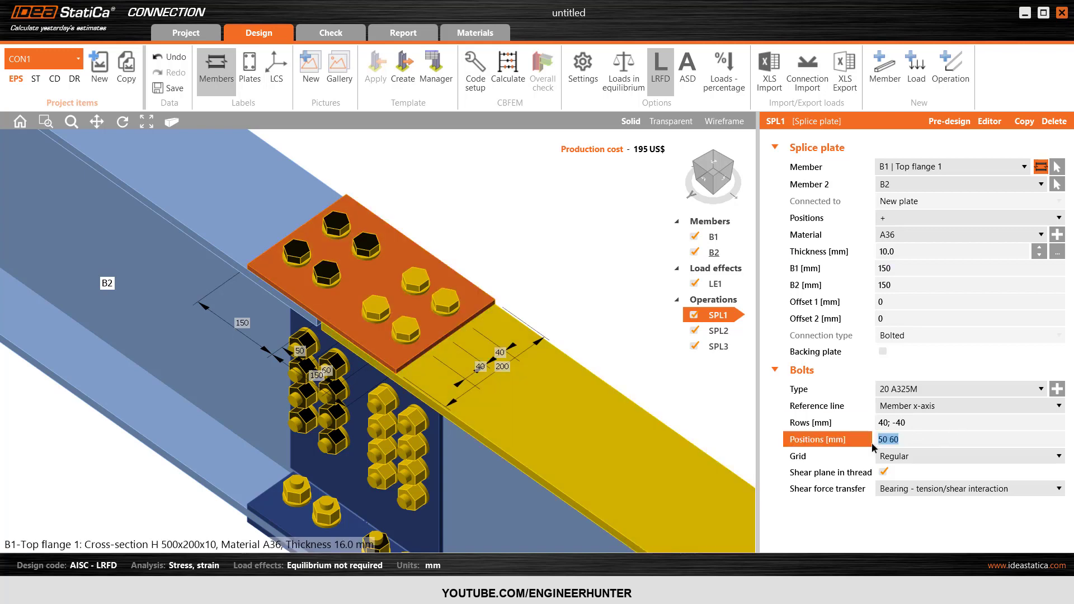
{"action": "left_click", "coordinate": [901, 423]}
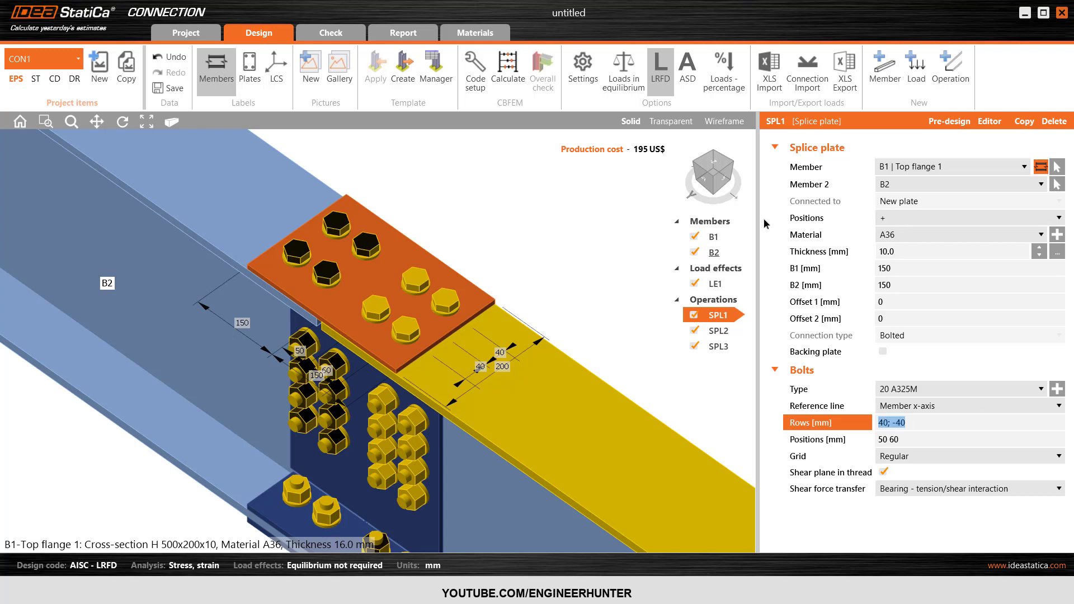
Step: Set the bolt rows of the top flange splice SPL1 to 50; -50 mm
{"action": "left_click", "coordinate": [724, 185]}
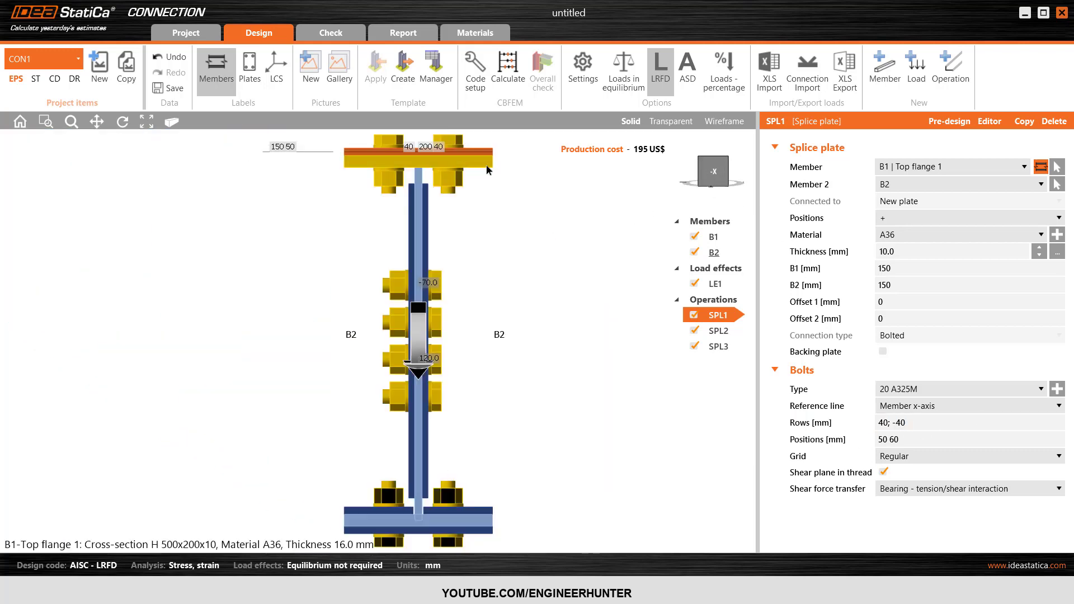
{"action": "left_click_drag", "start_coordinate": [923, 424], "coordinate": [869, 420]}
{"action": "type", "text": "5"}
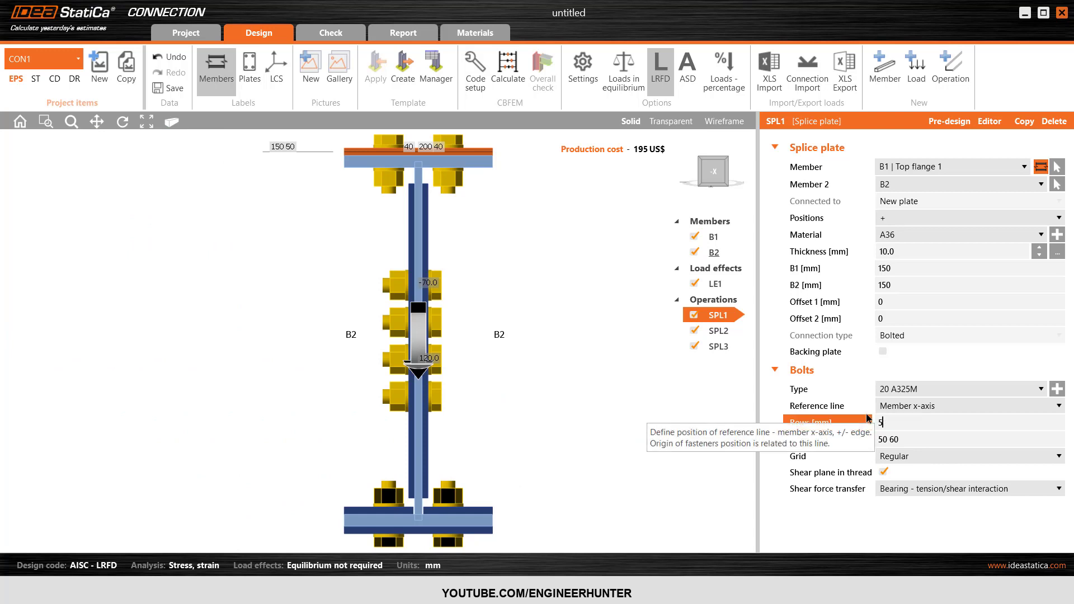
{"action": "type", "text": "0; -50"}
{"action": "key", "text": "Tab"}
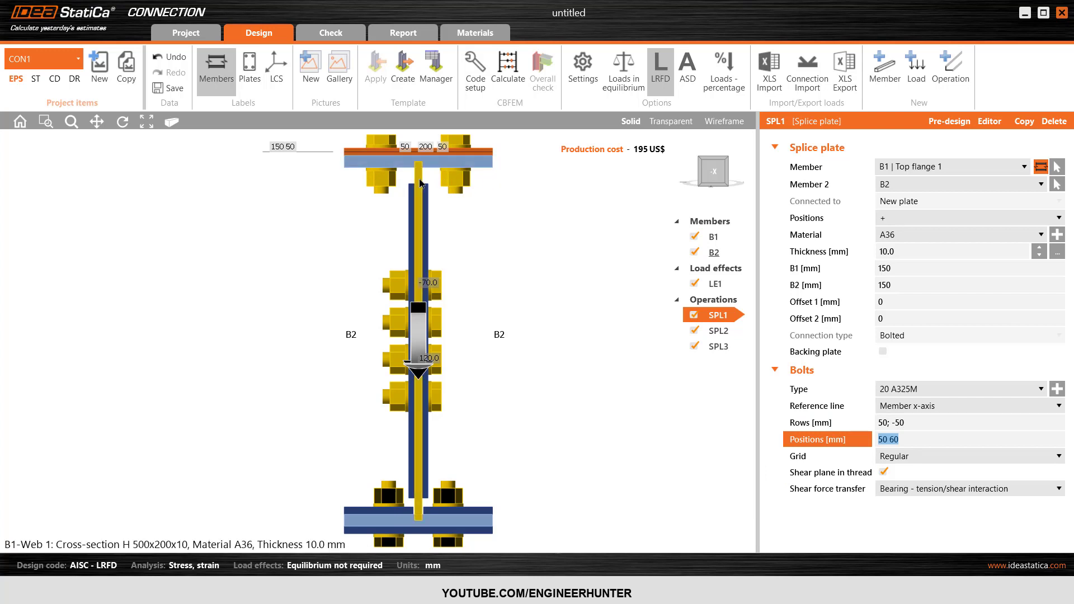
Step: Review the bolt rows and positions of splice SPL1 in a close-up isometric view
{"action": "left_click", "coordinate": [702, 162]}
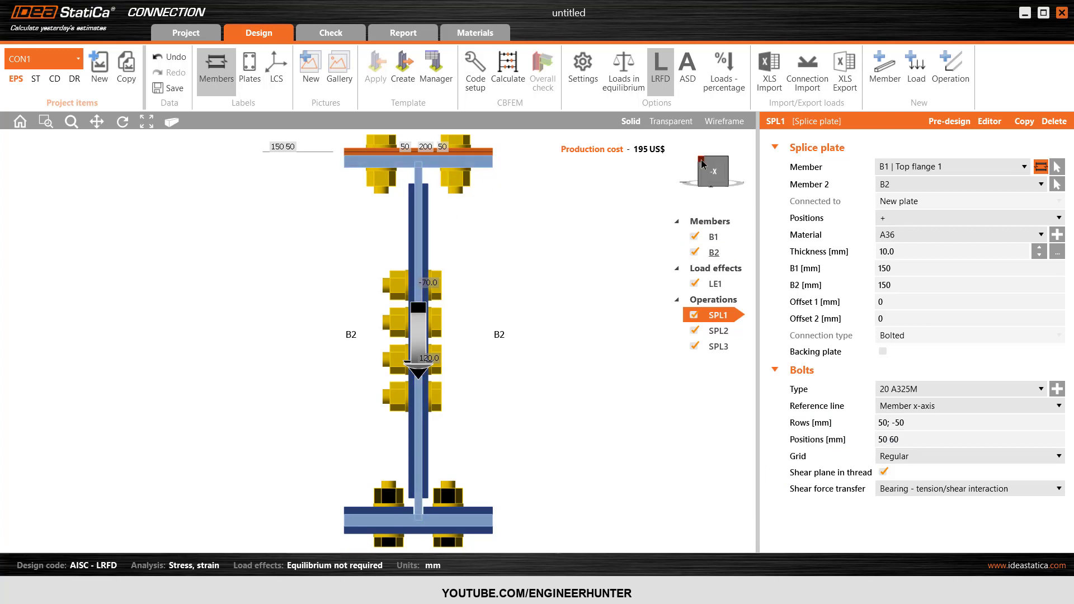
{"action": "scroll", "coordinate": [482, 335], "scroll_direction": "up", "scroll_amount": 5}
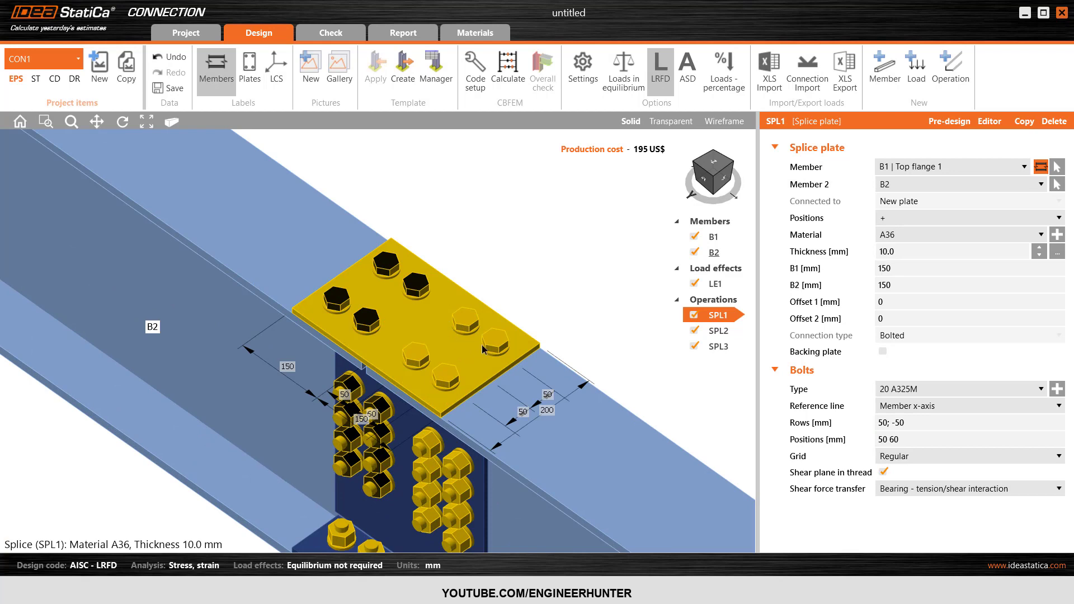
{"action": "left_click", "coordinate": [404, 353]}
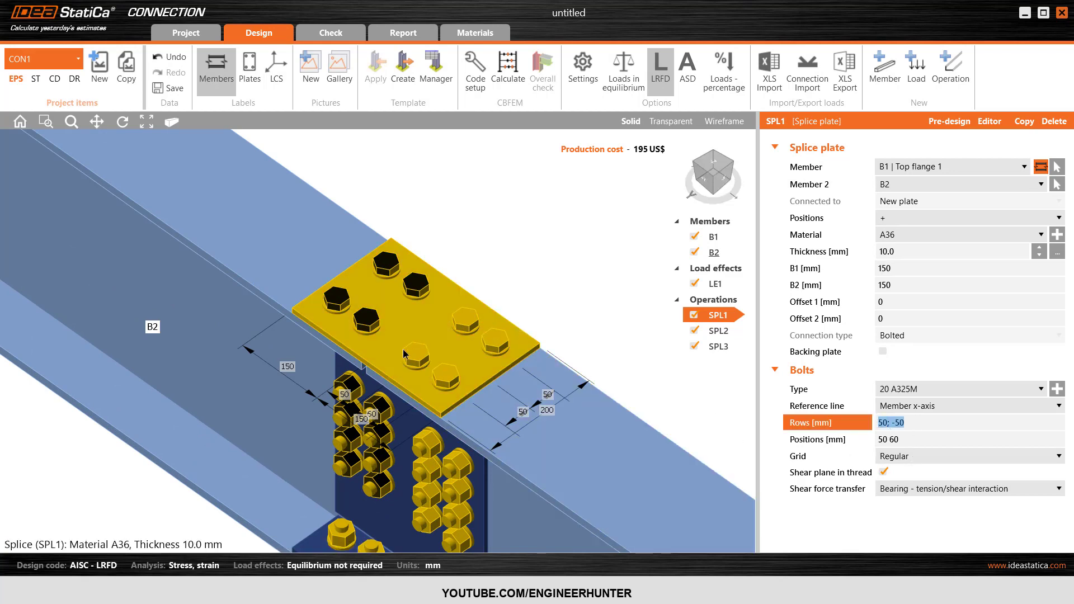
{"action": "left_click", "coordinate": [884, 440]}
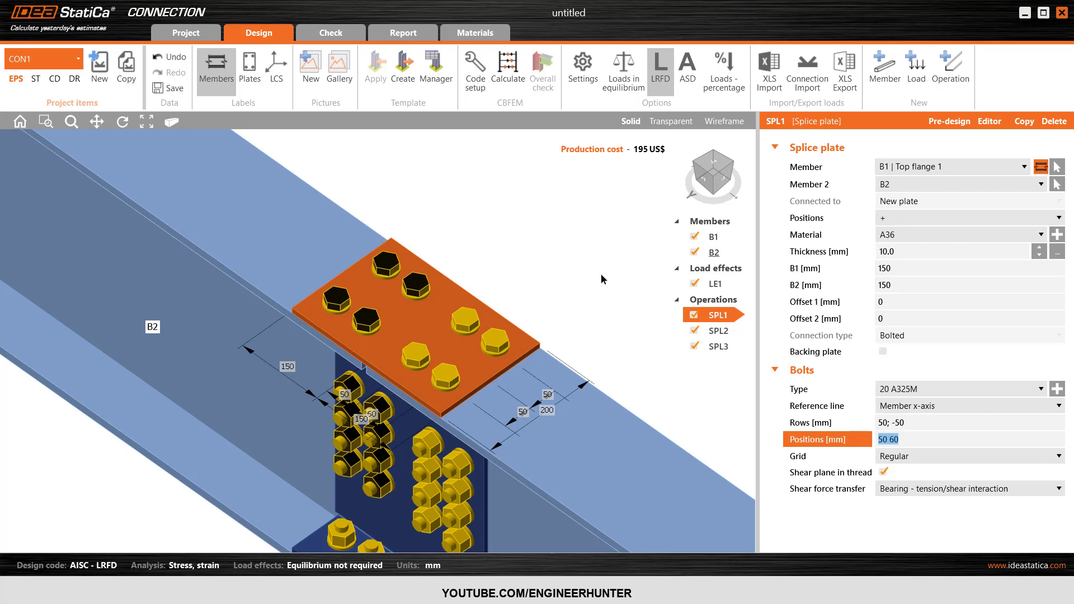
Step: Set the bolt positions of the top flange splice SPL1 to 50 60 60 mm
{"action": "type", "text": "0"}
{"action": "key", "text": "Tab"}
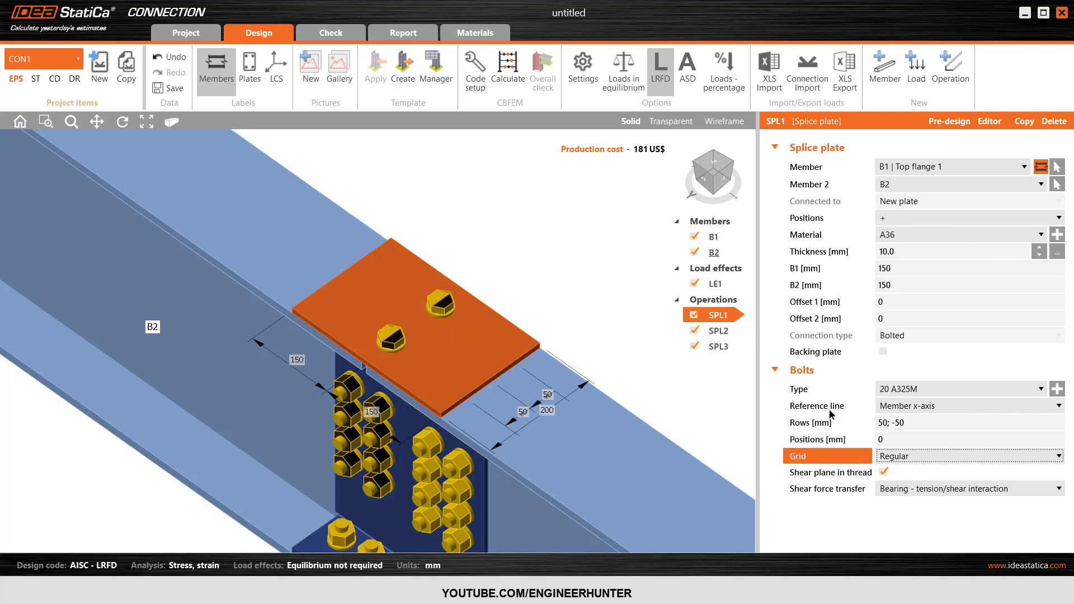
{"action": "left_click", "coordinate": [865, 445]}
{"action": "type", "text": "50 70"}
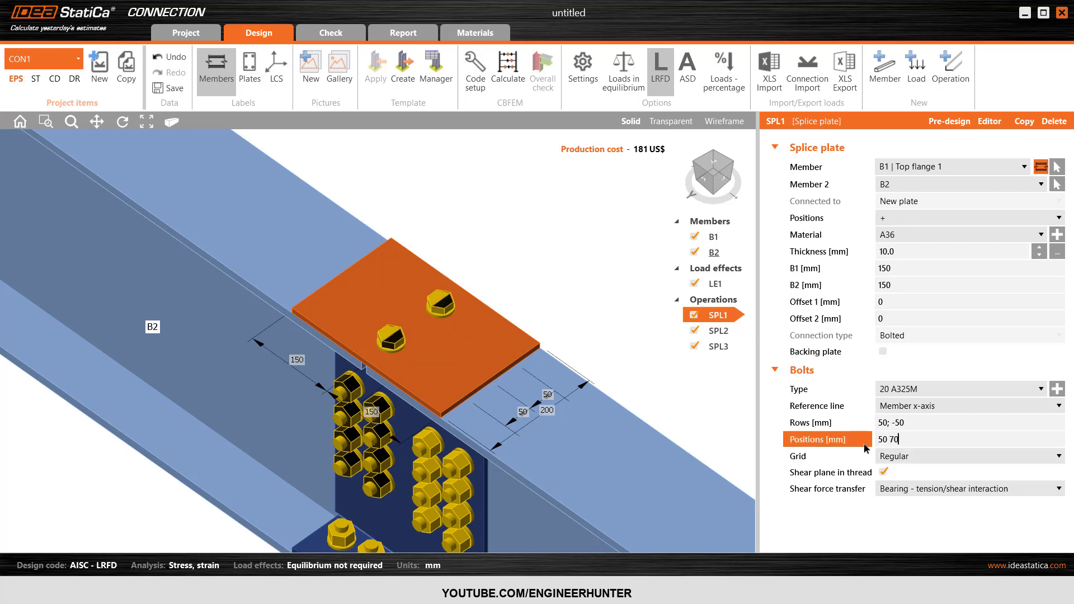
{"action": "key", "text": "BackSpace"}
{"action": "key", "text": "BackSpace"}
{"action": "type", "text": "60 60"}
{"action": "key", "text": "Tab"}
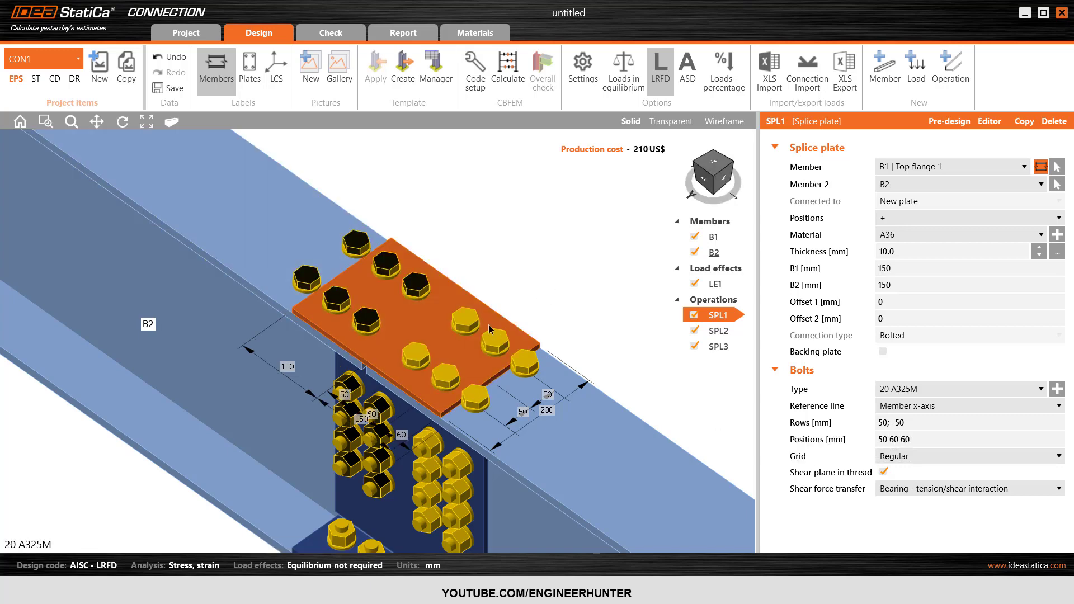
Step: Try plate lengths of 260 mm for B1 and B2 on top flange splice SPL1, and 250 mm for B1
{"action": "left_click", "coordinate": [862, 274]}
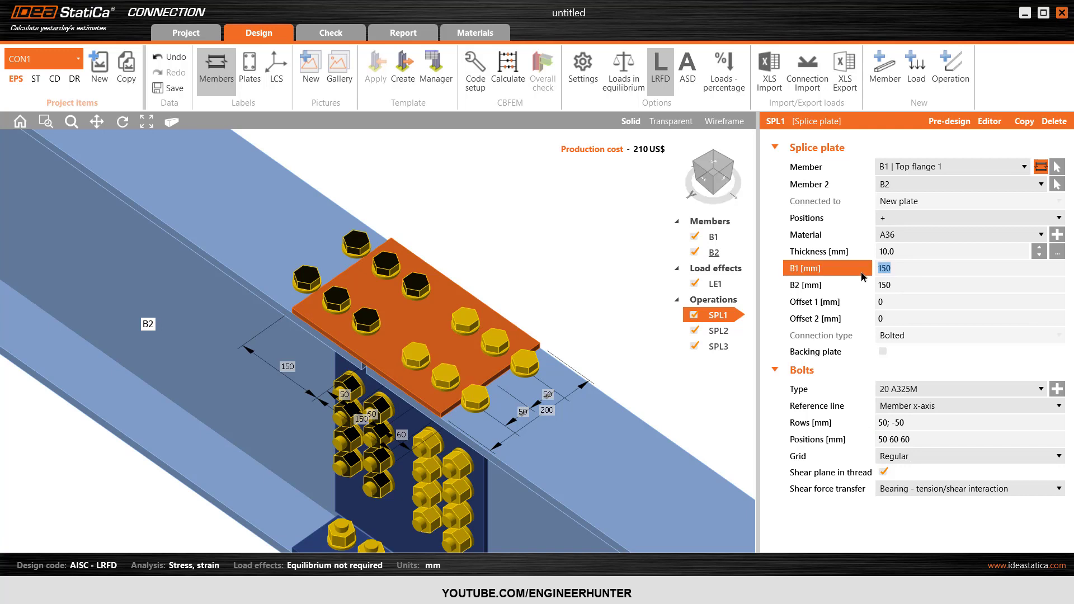
{"action": "type", "text": "260"}
{"action": "key", "text": "Tab"}
{"action": "type", "text": "26"}
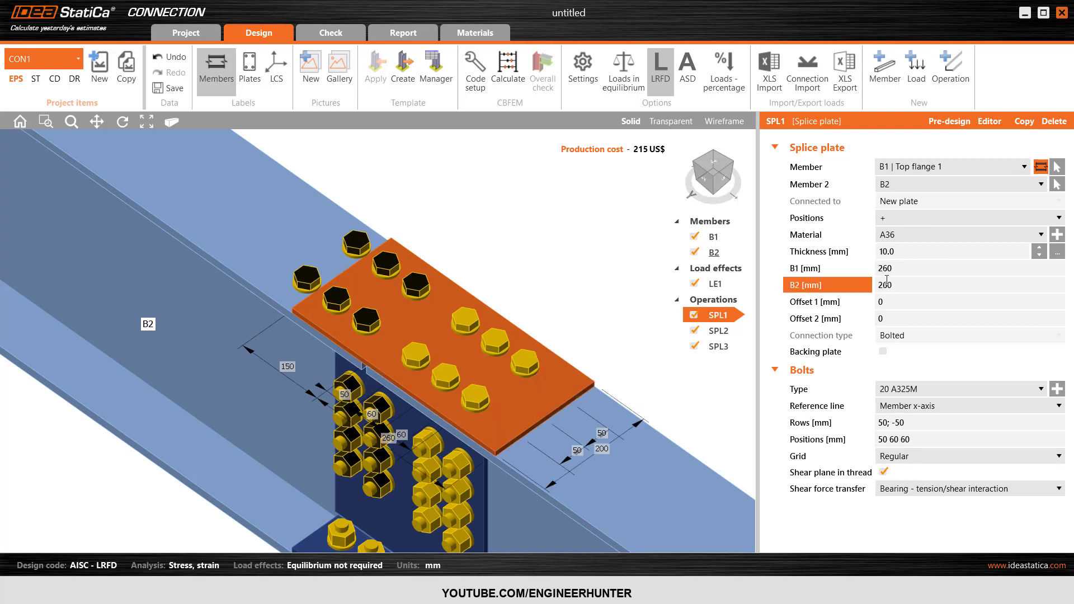
{"action": "key", "text": "Tab"}
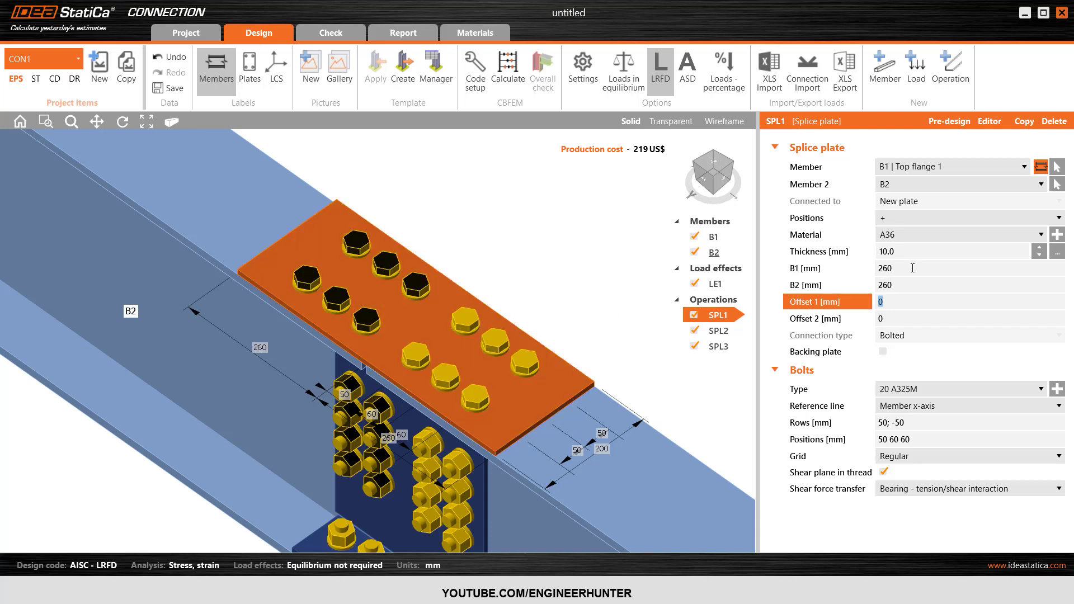
{"action": "left_click", "coordinate": [876, 267]}
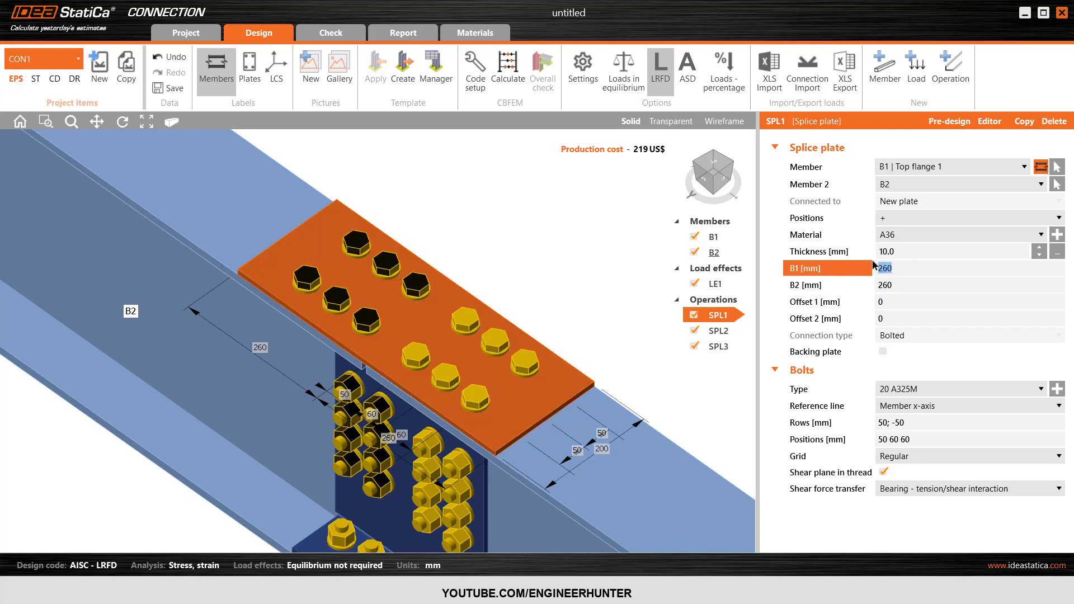
{"action": "type", "text": "250"}
{"action": "key", "text": "Tab"}
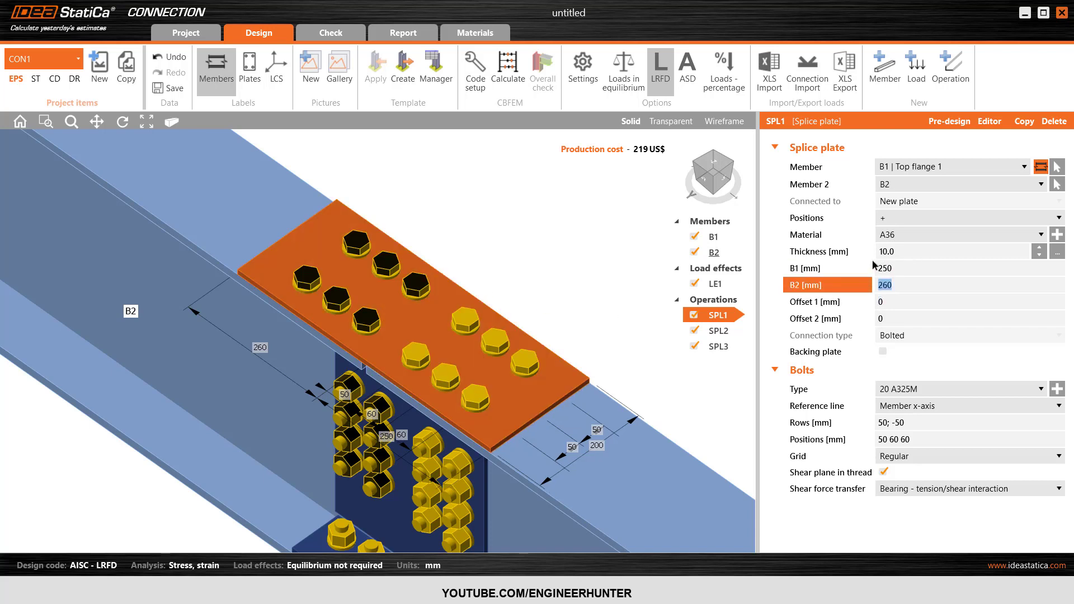
Step: Set both plate lengths B1 and B2 of the top flange splice SPL1 to 230 mm
{"action": "left_click", "coordinate": [894, 271]}
{"action": "type", "text": "230"}
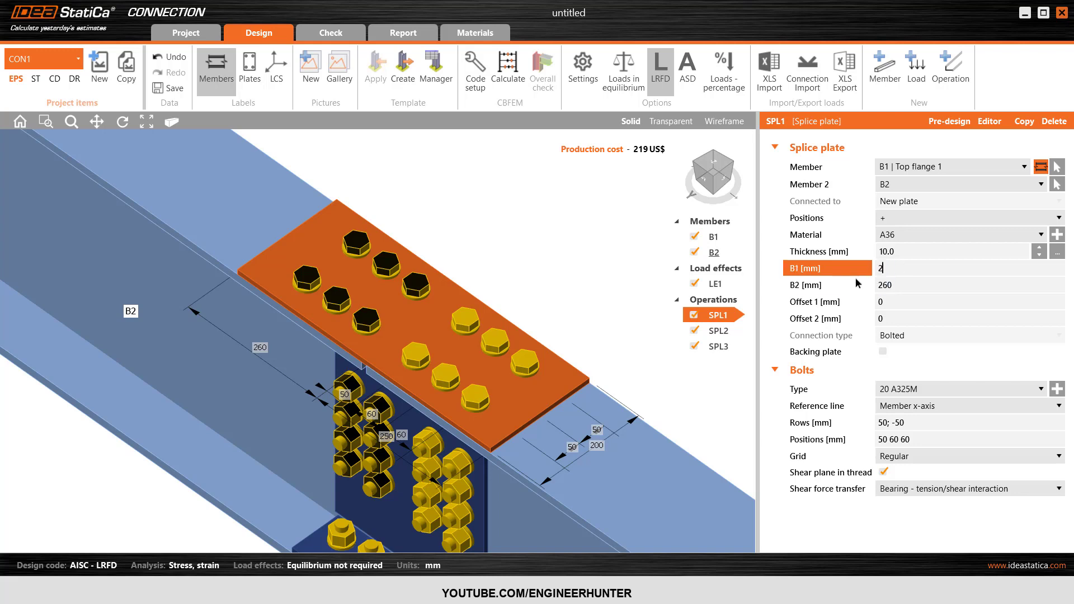
{"action": "key", "text": "Tab"}
{"action": "type", "text": "230"}
{"action": "key", "text": "Tab"}
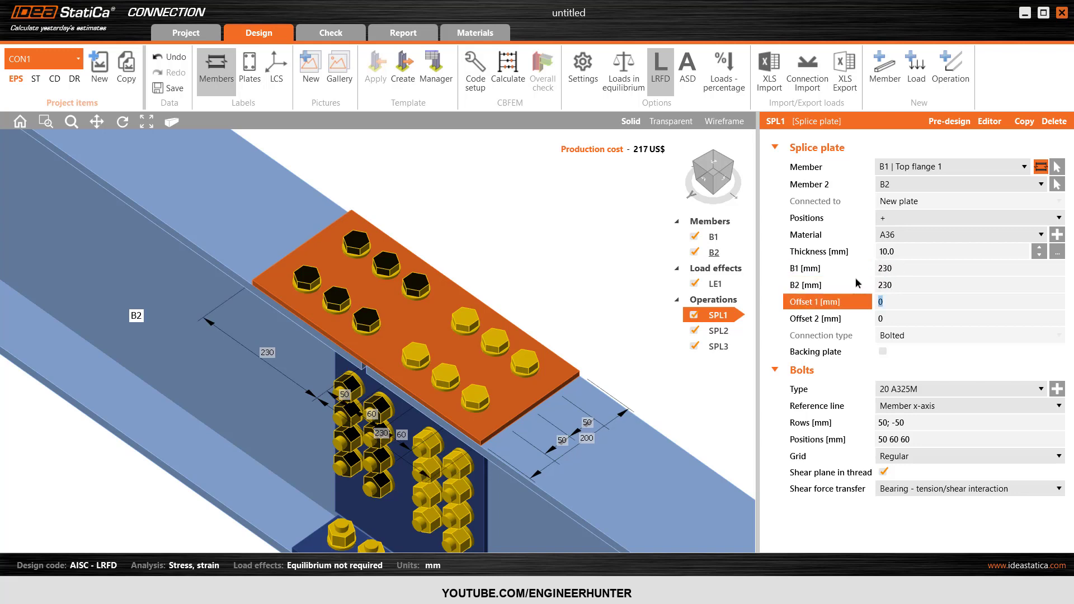
Step: Delete the bottom flange splice plate operation SPL2, including its backing plates
{"action": "left_click", "coordinate": [719, 167]}
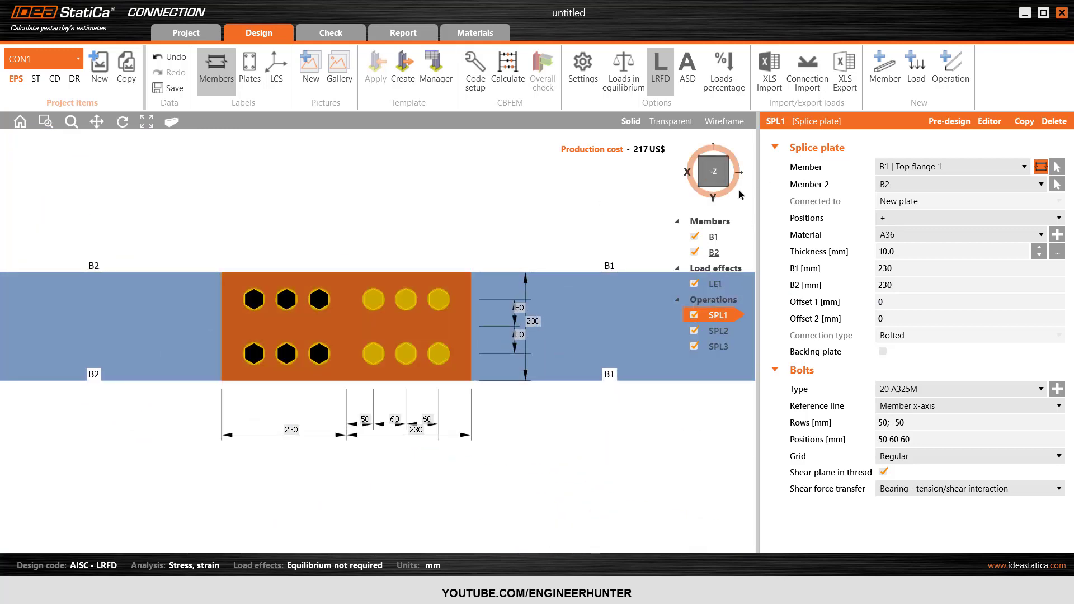
{"action": "left_click", "coordinate": [710, 191]}
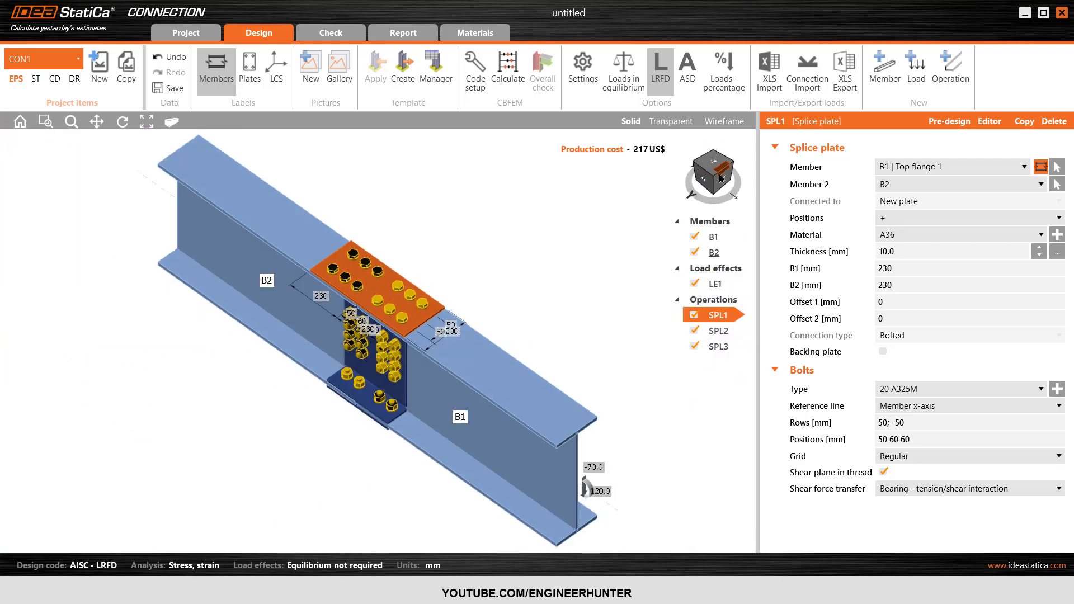
{"action": "left_click", "coordinate": [727, 167]}
{"action": "left_click_drag", "start_coordinate": [729, 164], "coordinate": [730, 168]}
{"action": "left_click", "coordinate": [728, 168]}
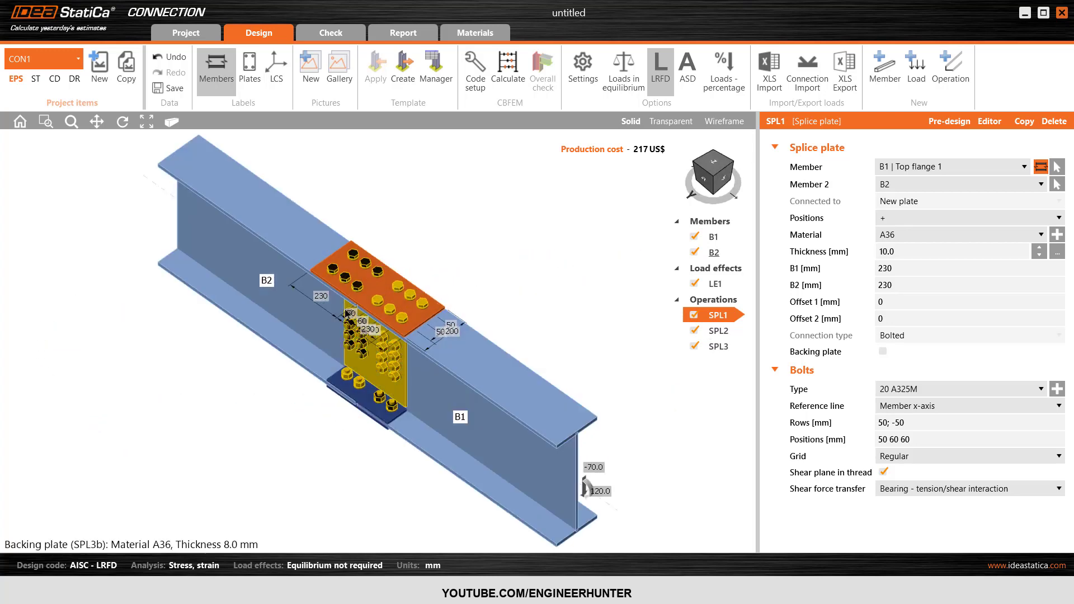
{"action": "scroll", "coordinate": [587, 307], "scroll_direction": "up", "scroll_amount": 4}
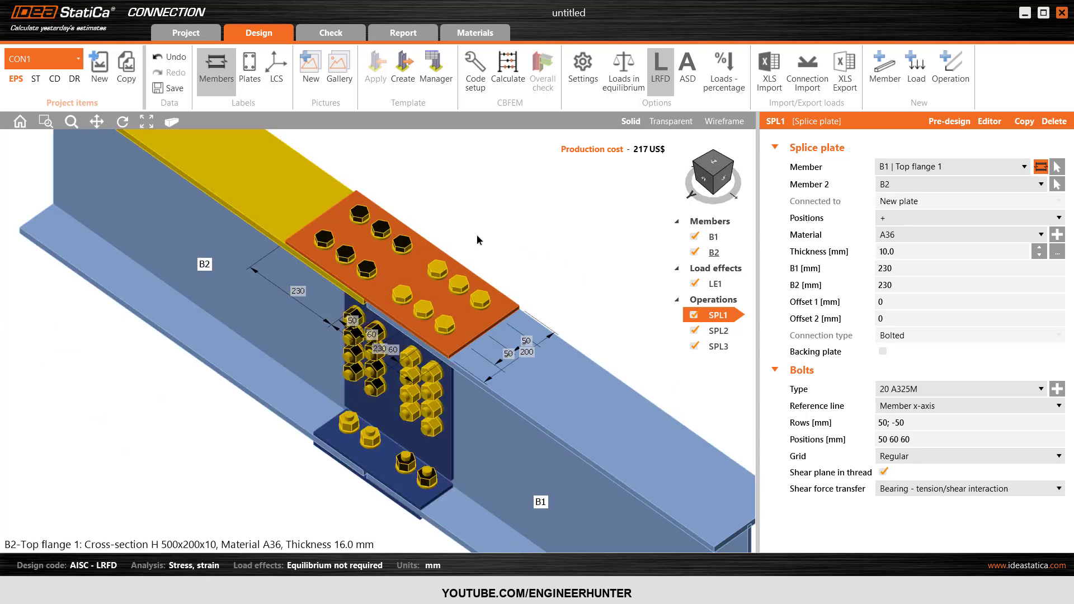
{"action": "left_click", "coordinate": [381, 473]}
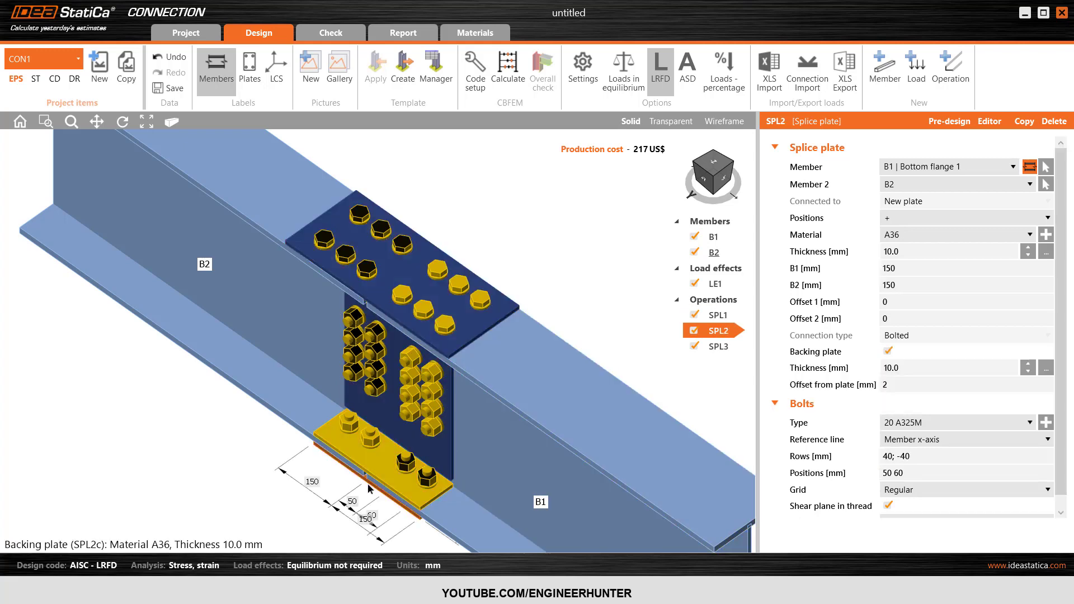
{"action": "left_click", "coordinate": [1054, 121]}
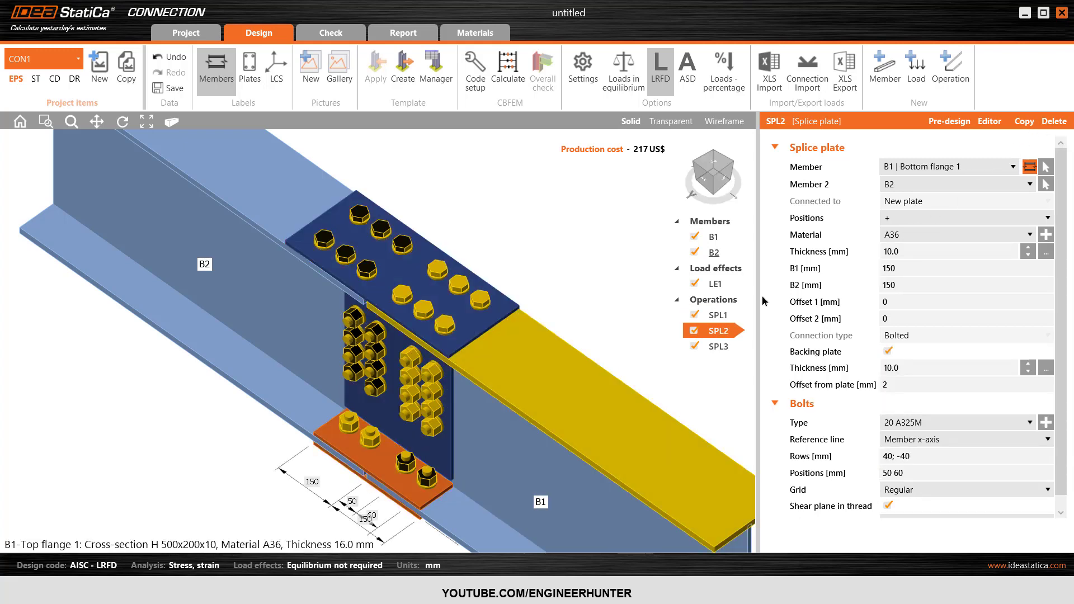
Step: Copy the top flange splice SPL1 and assign the copy to B1 | Bottom flange 1
{"action": "left_click", "coordinate": [718, 315]}
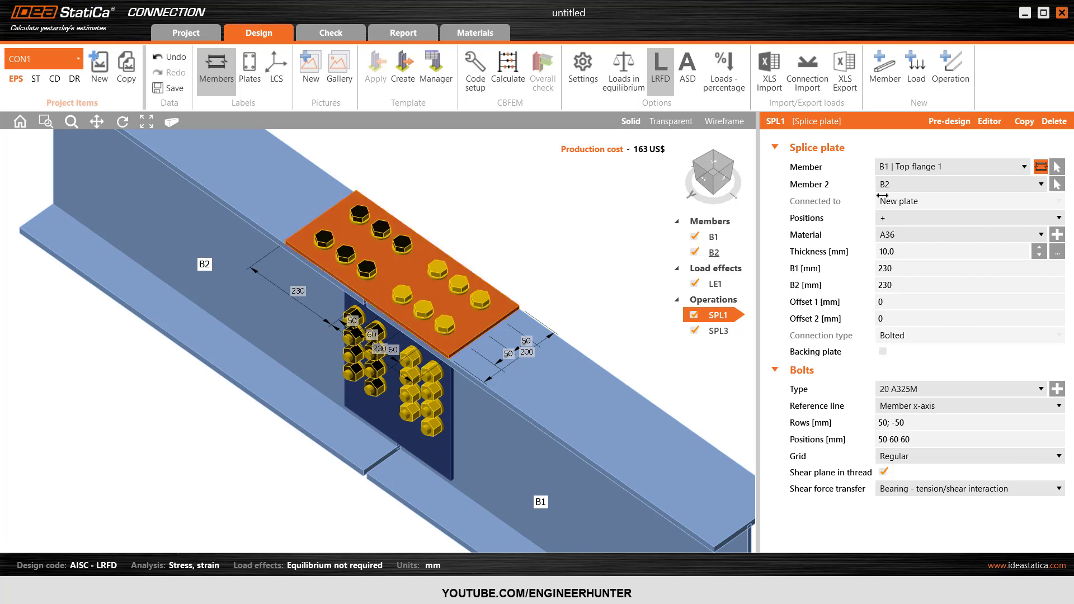
{"action": "left_click", "coordinate": [1024, 122]}
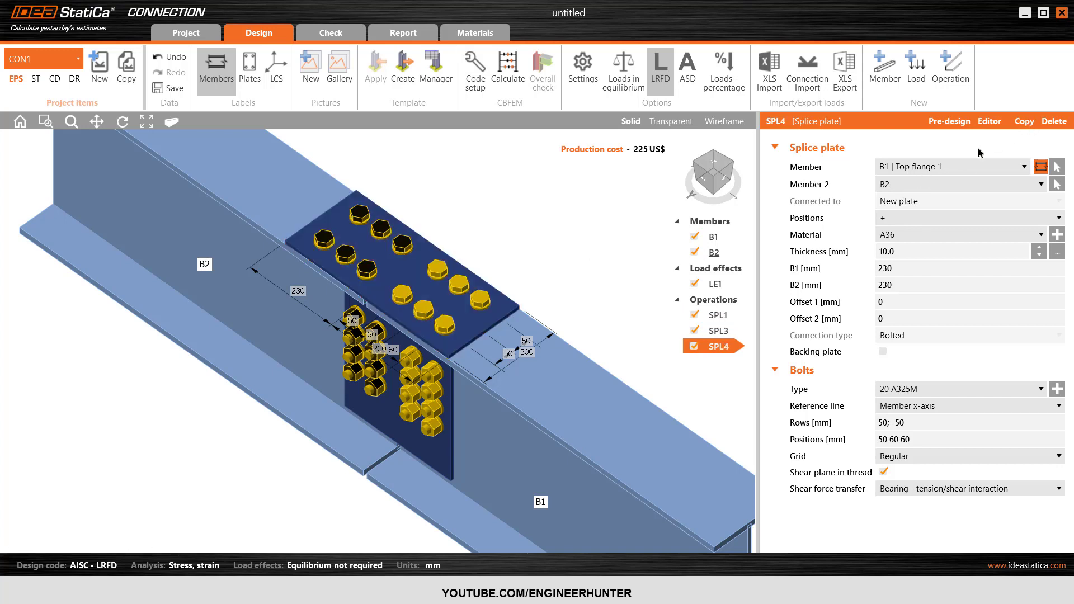
{"action": "left_click", "coordinate": [944, 167]}
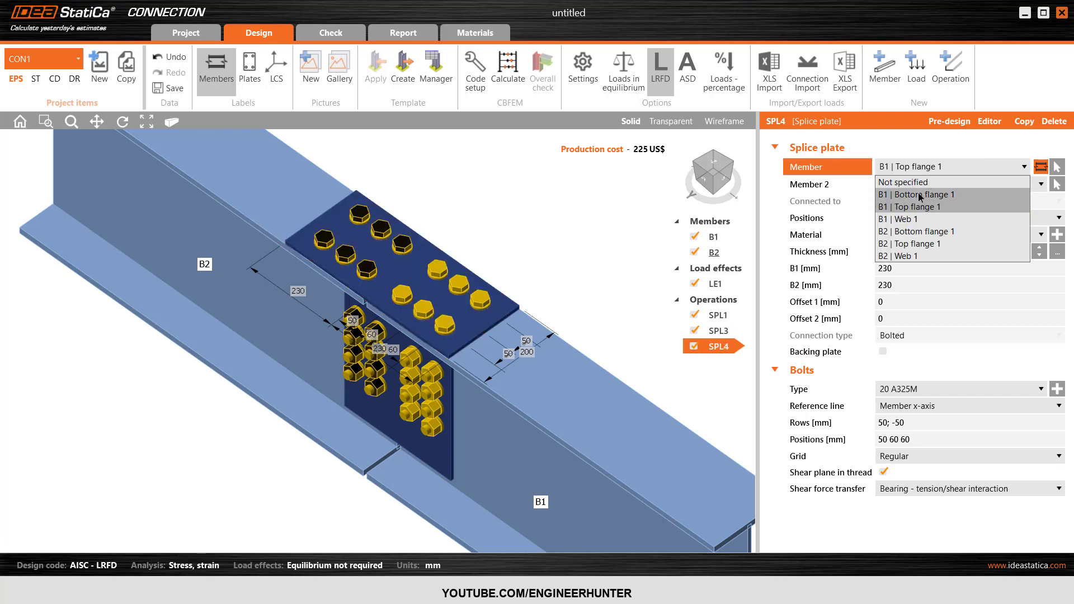
{"action": "left_click", "coordinate": [921, 195]}
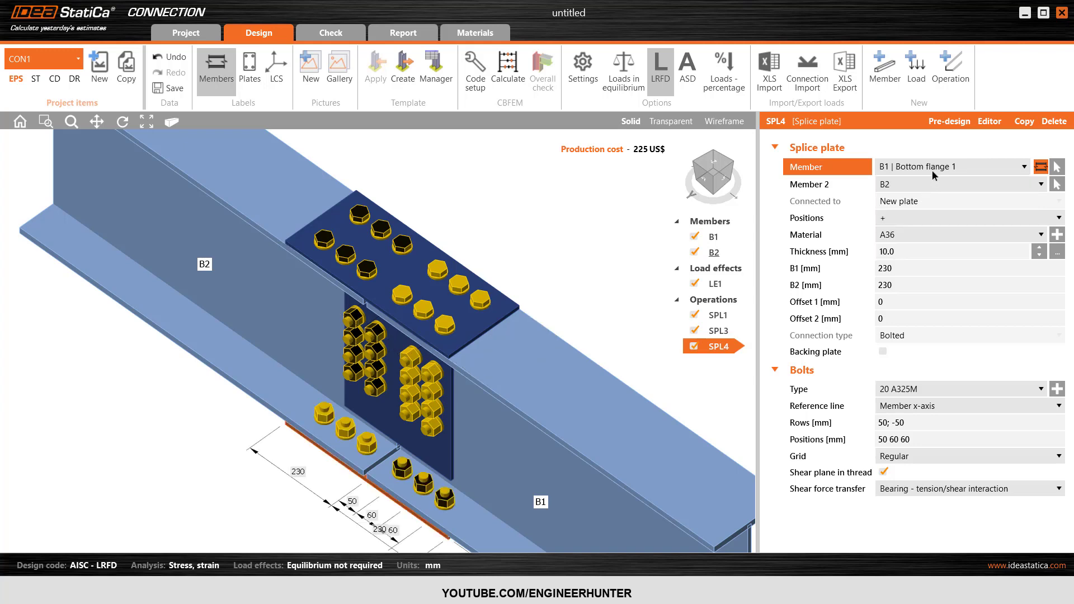
Step: Examine the copied bottom flange splice and its bolts from the side, from below and in isometric view
{"action": "left_click", "coordinate": [709, 174]}
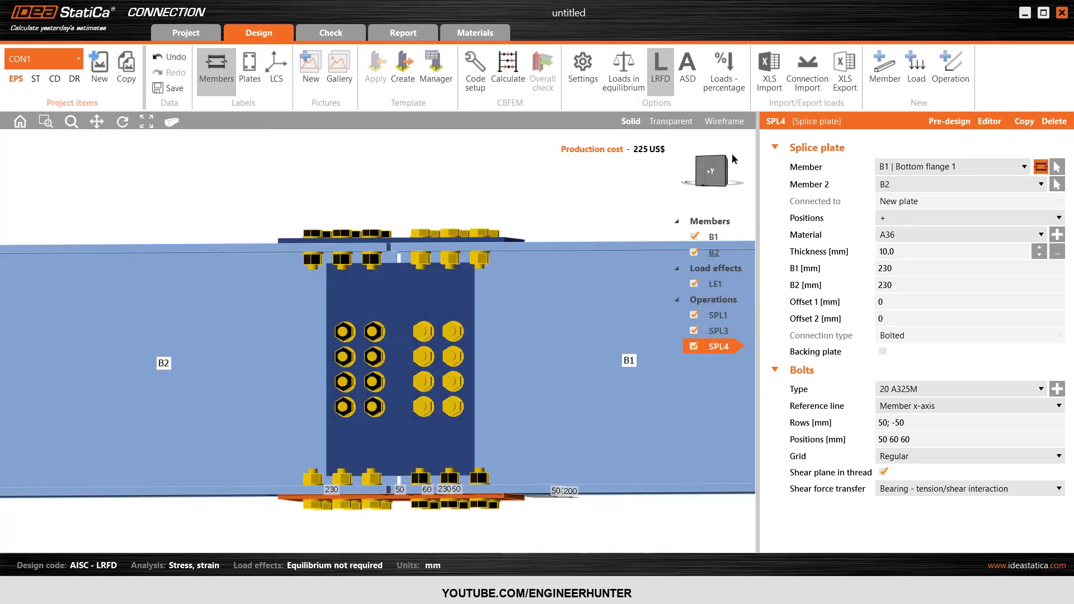
{"action": "left_click_drag", "start_coordinate": [732, 153], "coordinate": [713, 187]}
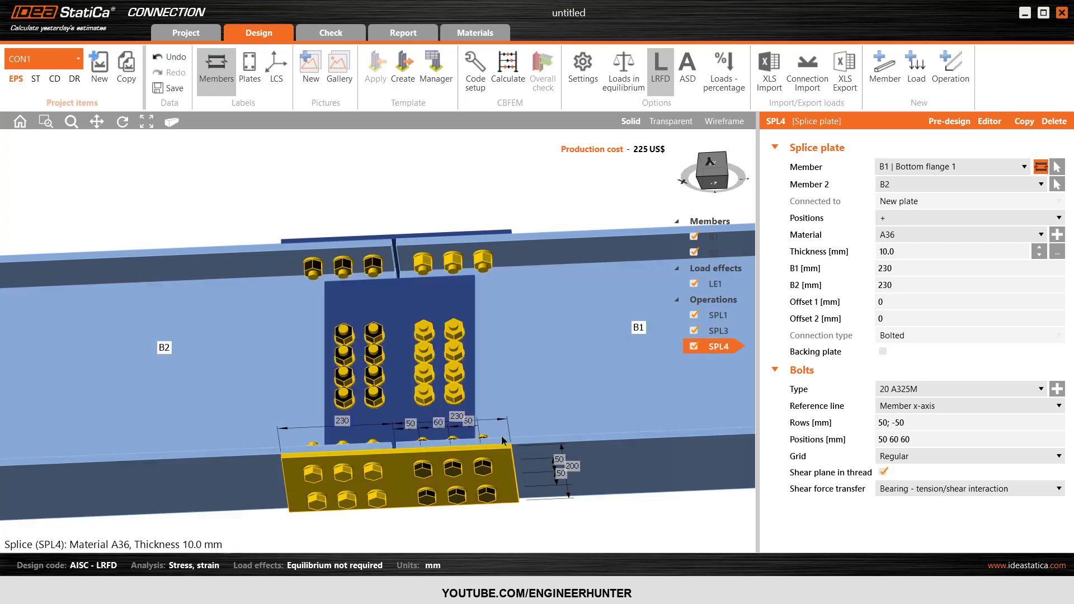
{"action": "left_click", "coordinate": [725, 159]}
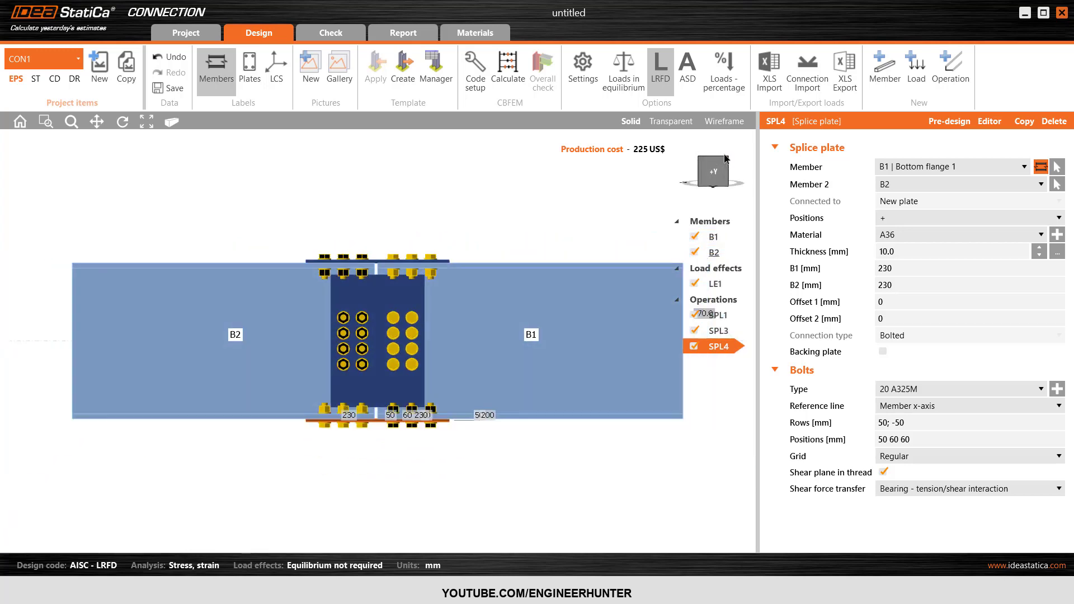
{"action": "left_click", "coordinate": [729, 165]}
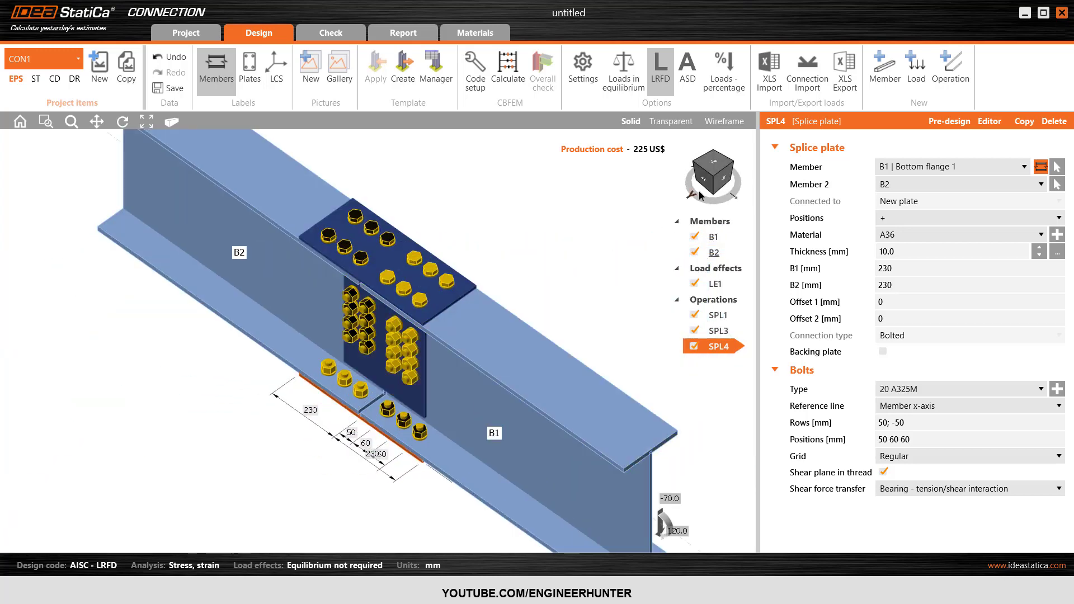
{"action": "left_click", "coordinate": [702, 188]}
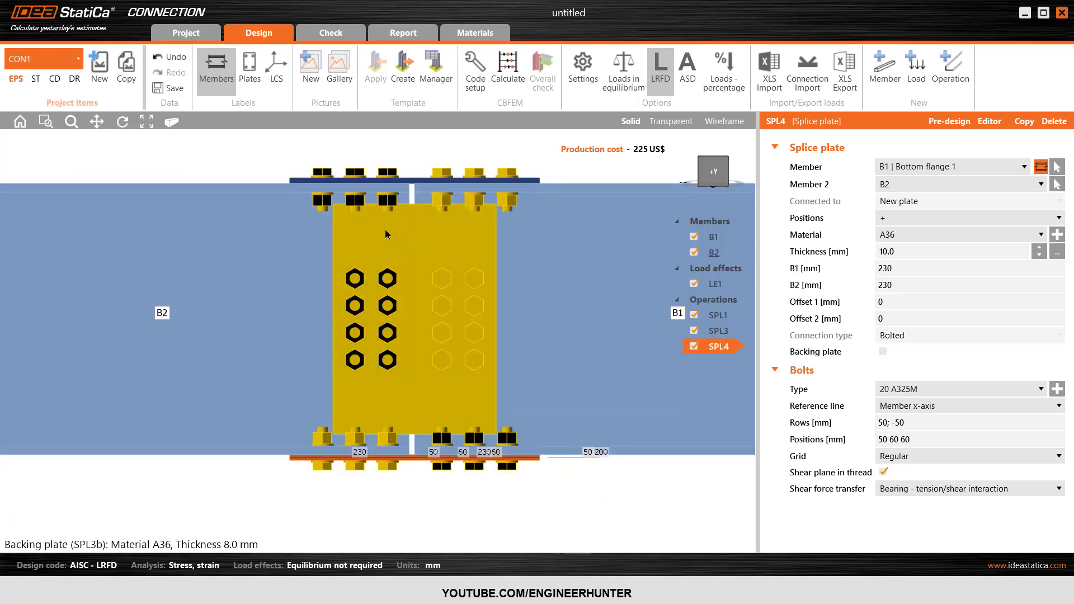
Step: Set Offset 1 and Offset 2 of the web splice SPL3 to -100 mm
{"action": "left_click", "coordinate": [448, 250]}
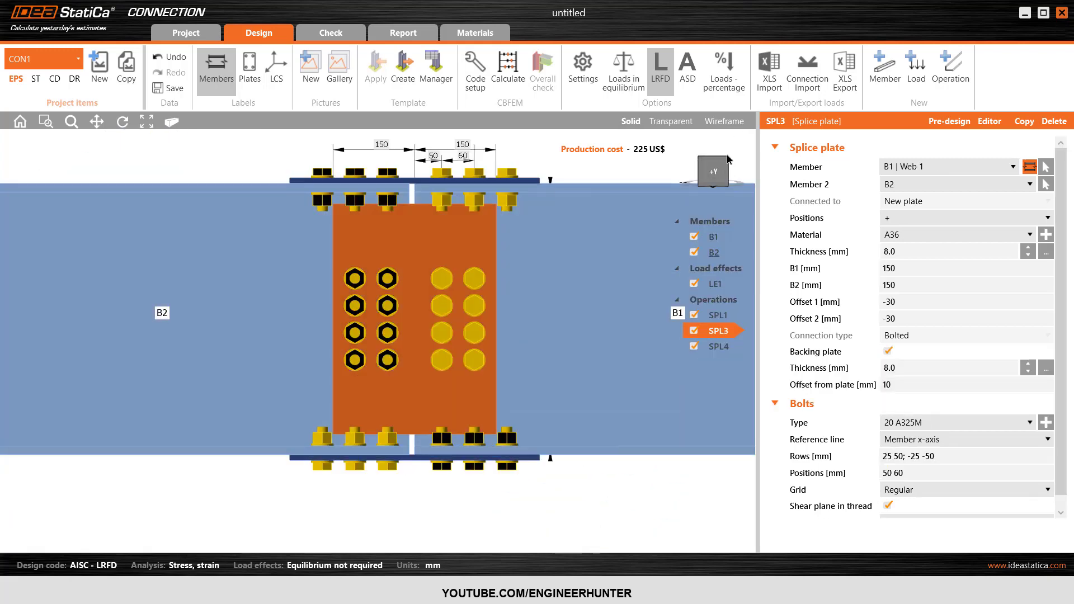
{"action": "left_click", "coordinate": [725, 170]}
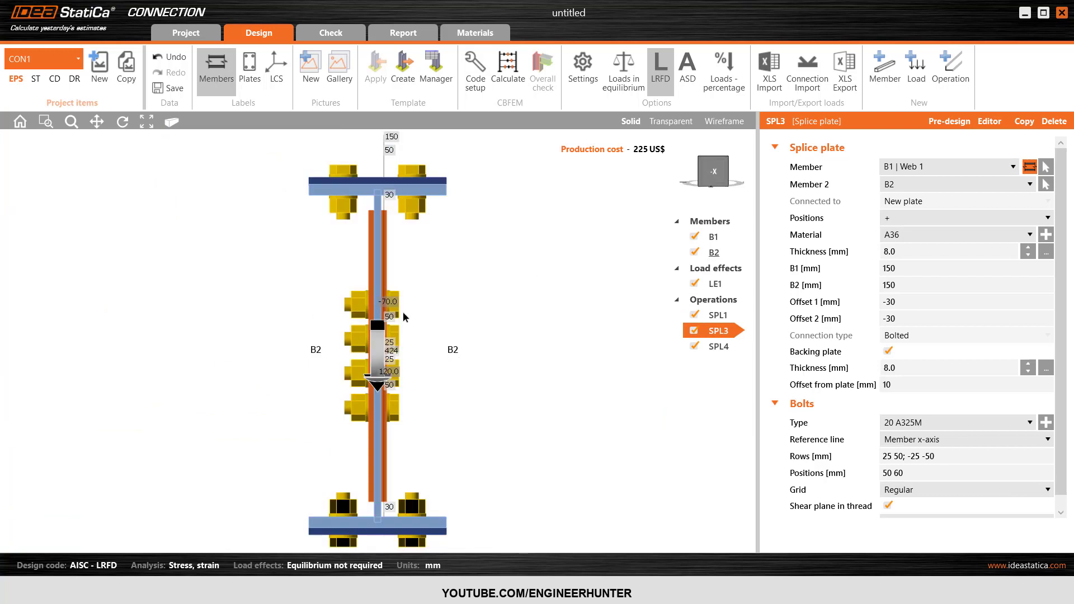
{"action": "scroll", "coordinate": [382, 213], "scroll_direction": "up", "scroll_amount": 3}
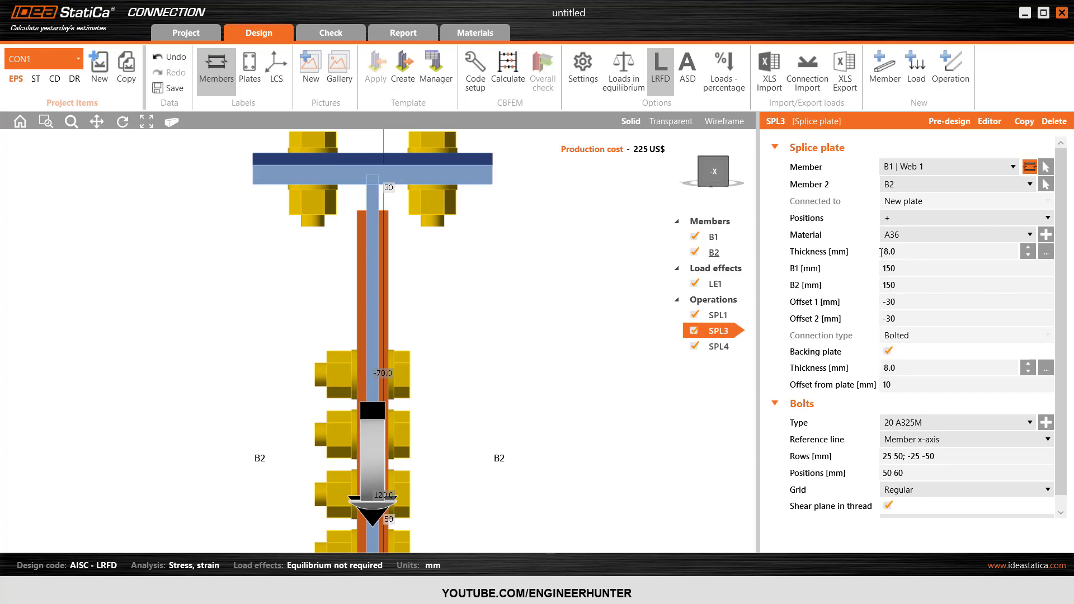
{"action": "left_click", "coordinate": [701, 161]}
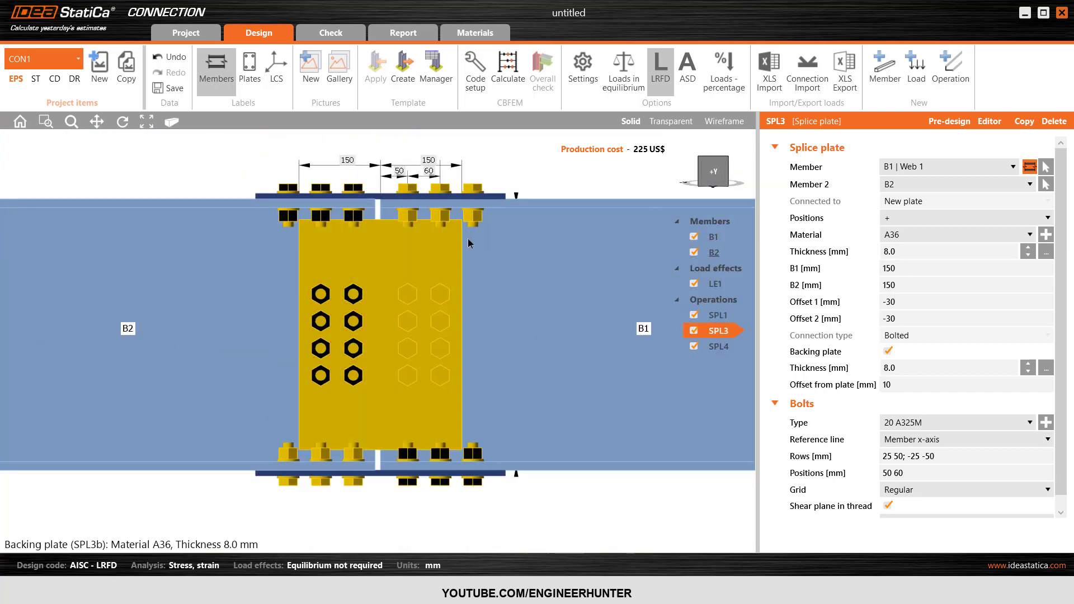
{"action": "left_click", "coordinate": [920, 307]}
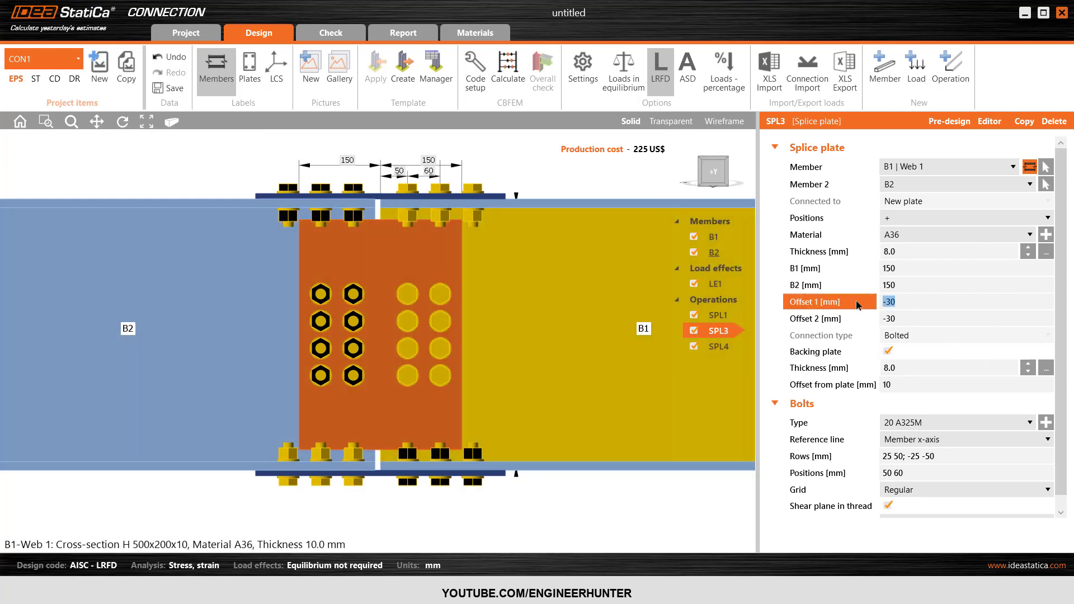
{"action": "type", "text": "-100"}
{"action": "key", "text": "Tab"}
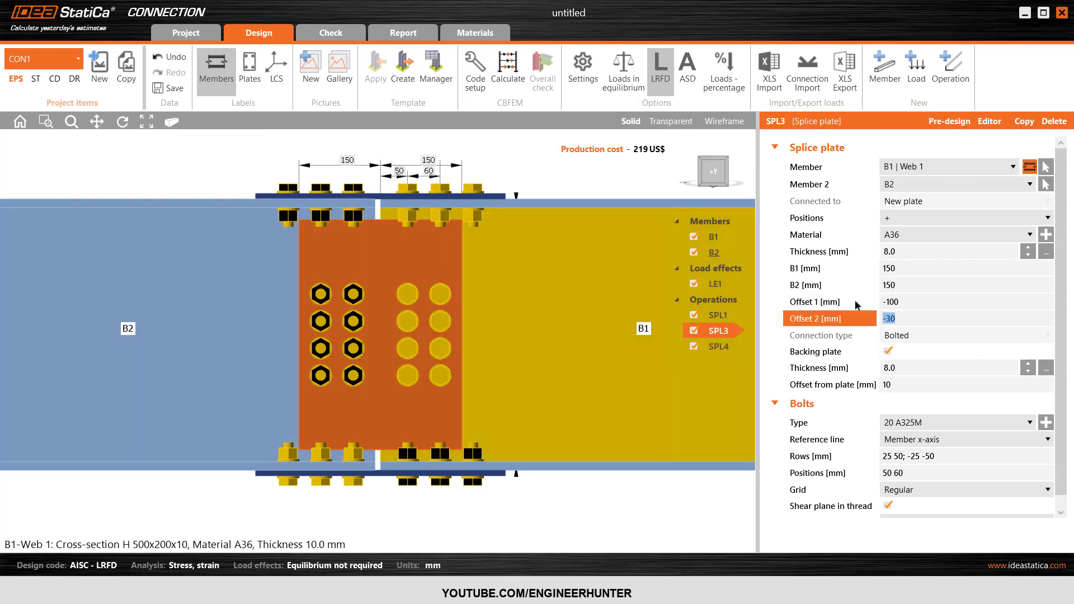
{"action": "type", "text": "-100"}
{"action": "key", "text": "Tab"}
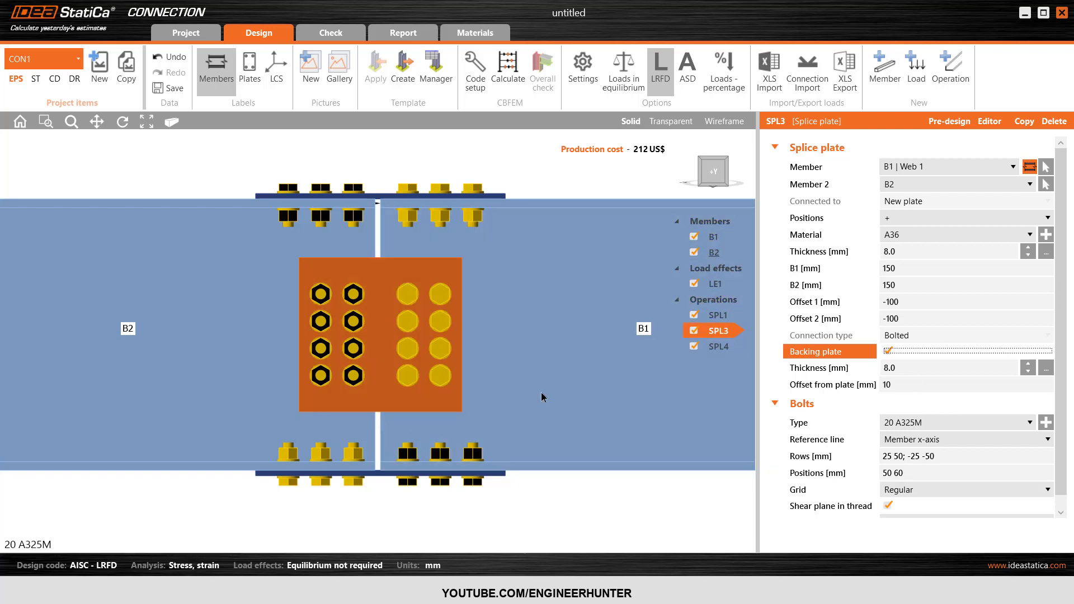
Step: Set the bolt positions of the web splice SPL3 to a single value of 50 mm
{"action": "left_click", "coordinate": [911, 473]}
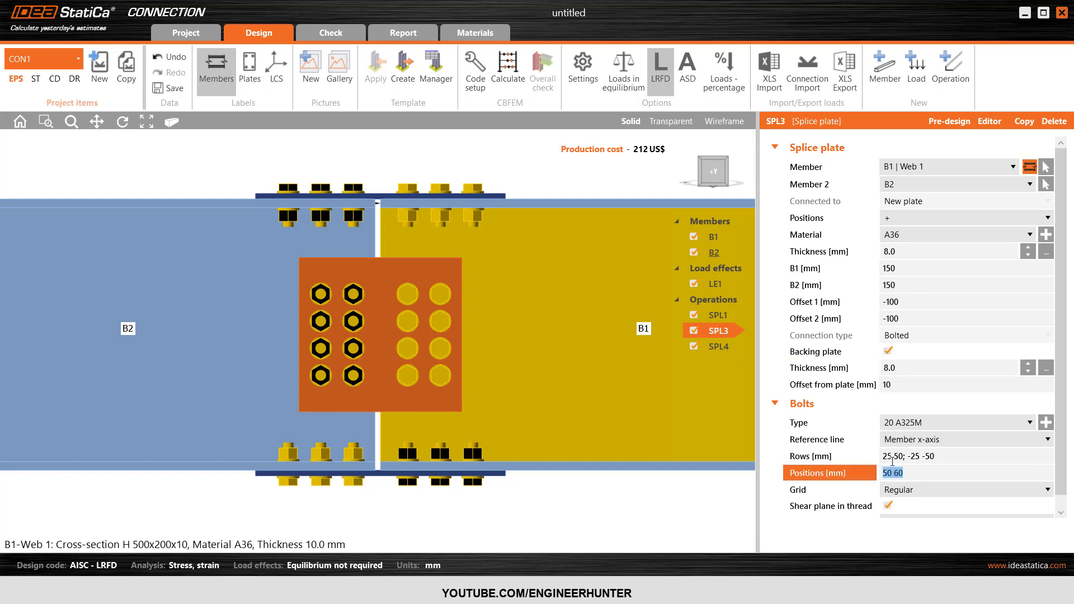
{"action": "type", "text": "50"}
{"action": "key", "text": "Tab"}
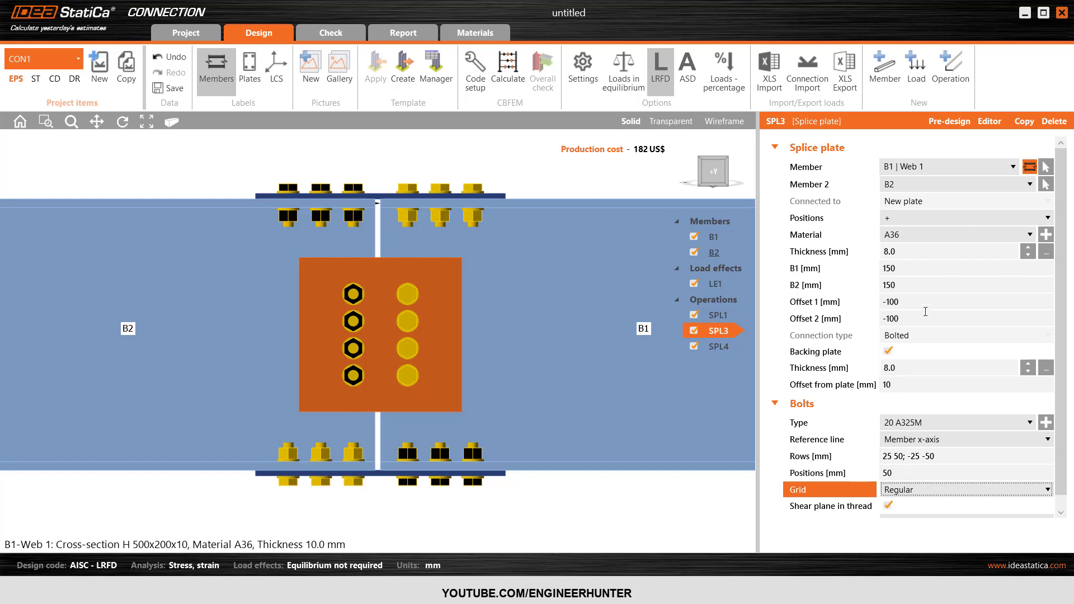
Step: Set both plate lengths B1 and B2 of the web splice SPL3 to 90 mm
{"action": "left_click", "coordinate": [851, 276]}
{"action": "type", "text": "90"}
{"action": "key", "text": "Tab"}
{"action": "type", "text": "9"}
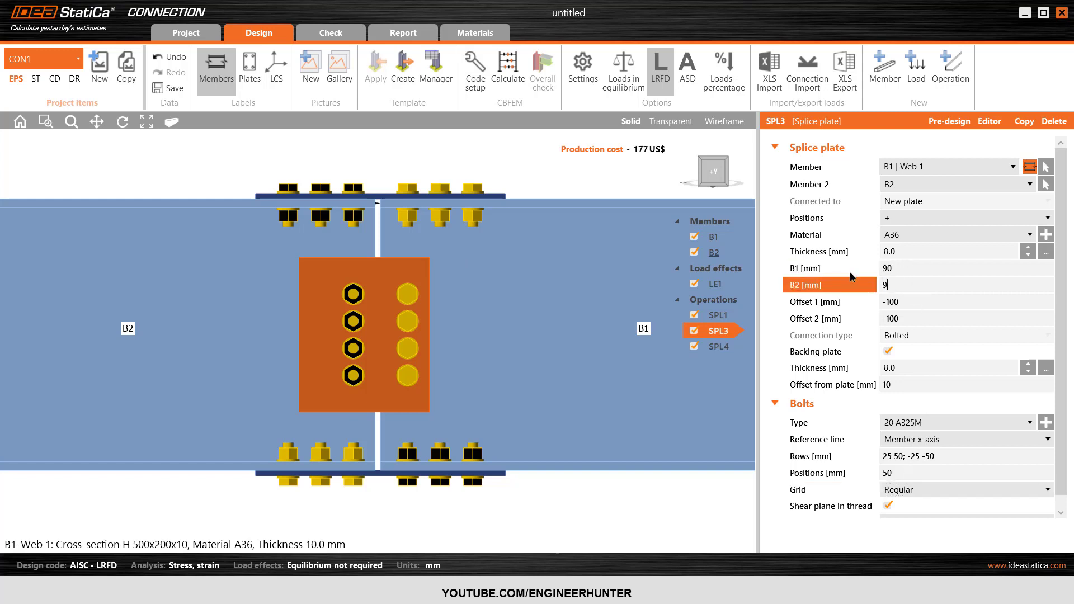
{"action": "type", "text": "0"}
{"action": "key", "text": "Tab"}
Step: Set B1 and B2 of the web splice SPL3 to 100 mm each
{"action": "left_click", "coordinate": [866, 274]}
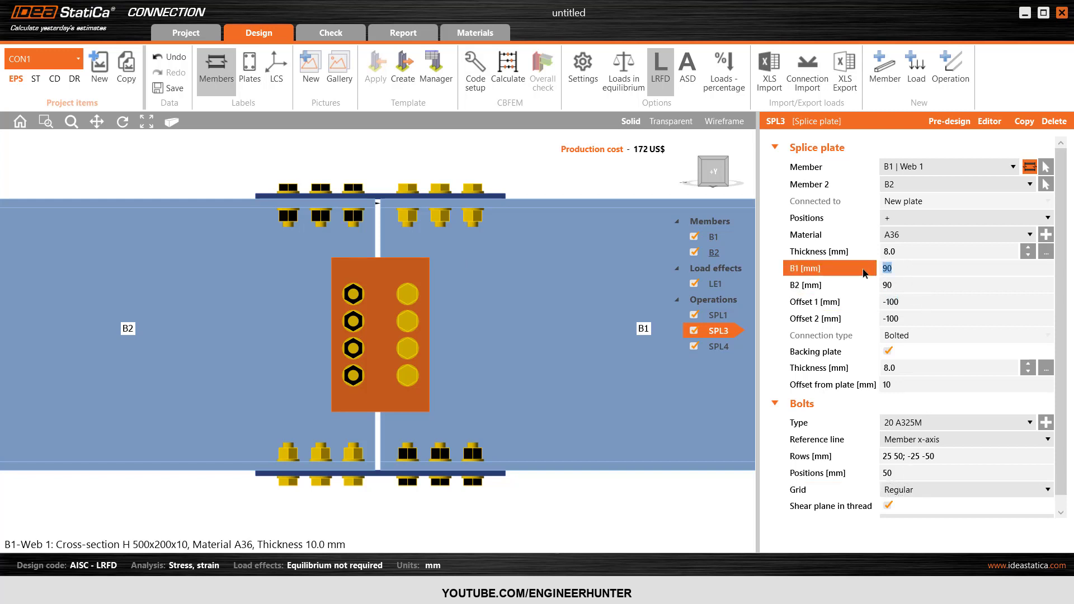
{"action": "type", "text": "100"}
{"action": "key", "text": "Tab"}
{"action": "type", "text": "100"}
{"action": "key", "text": "Tab"}
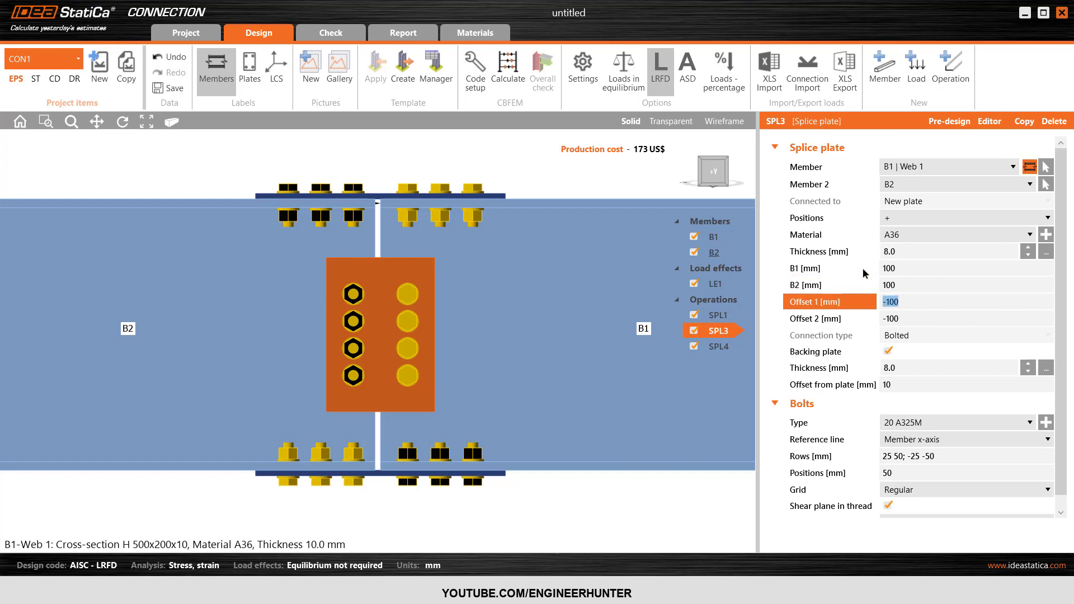
Step: Set Offset 1 and Offset 2 of the web splice SPL3 to -120 mm
{"action": "type", "text": "-120"}
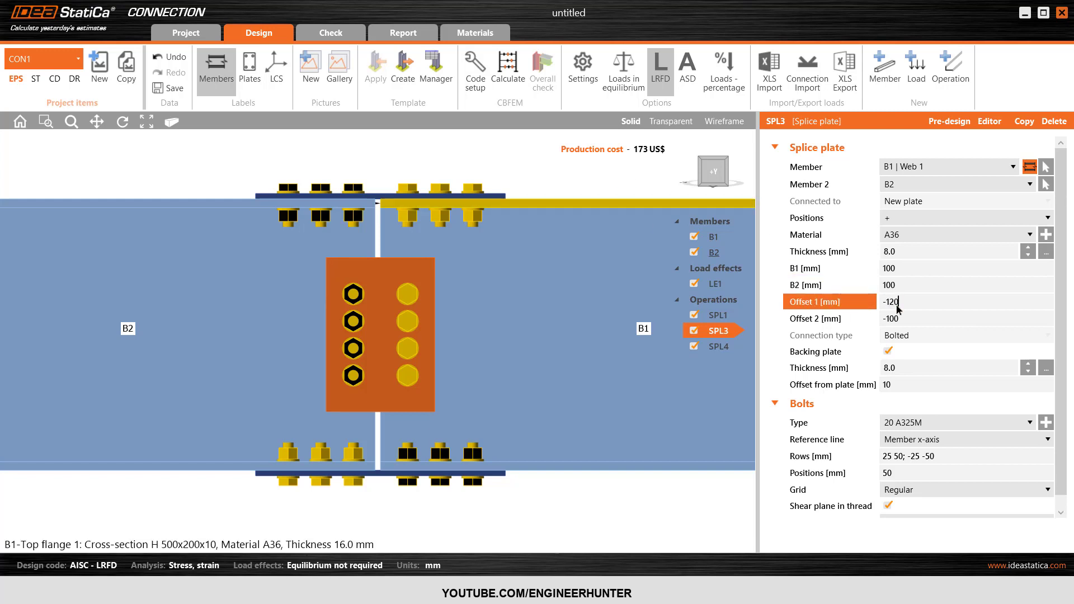
{"action": "key", "text": "Tab"}
{"action": "type", "text": "-120"}
{"action": "key", "text": "Tab"}
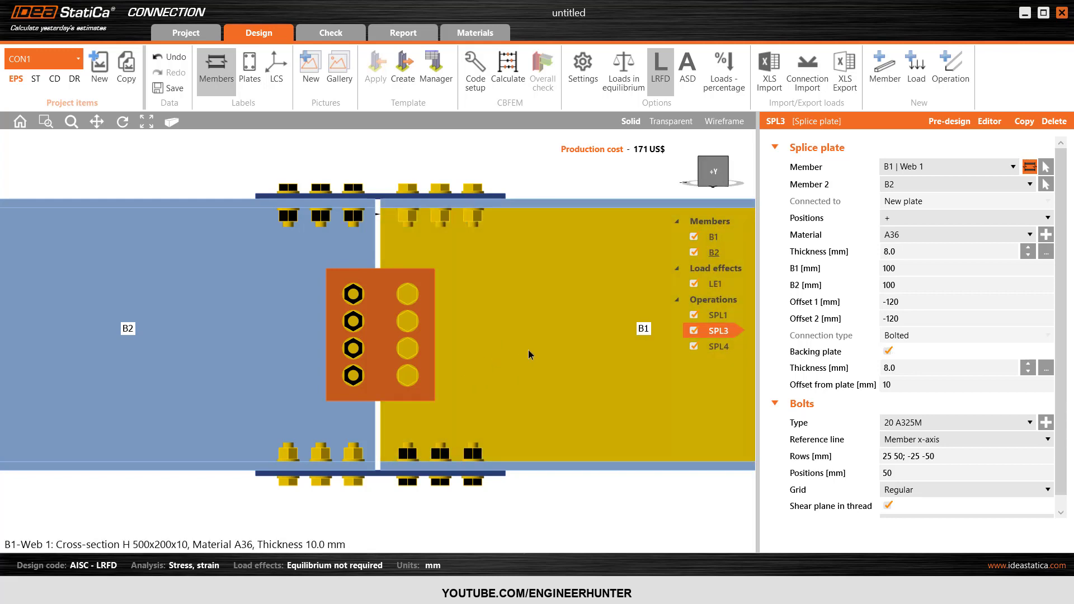
Step: Set the bolt rows of the web splice SPL3 to 30 60; -30 -60 mm
{"action": "left_click", "coordinate": [725, 177]}
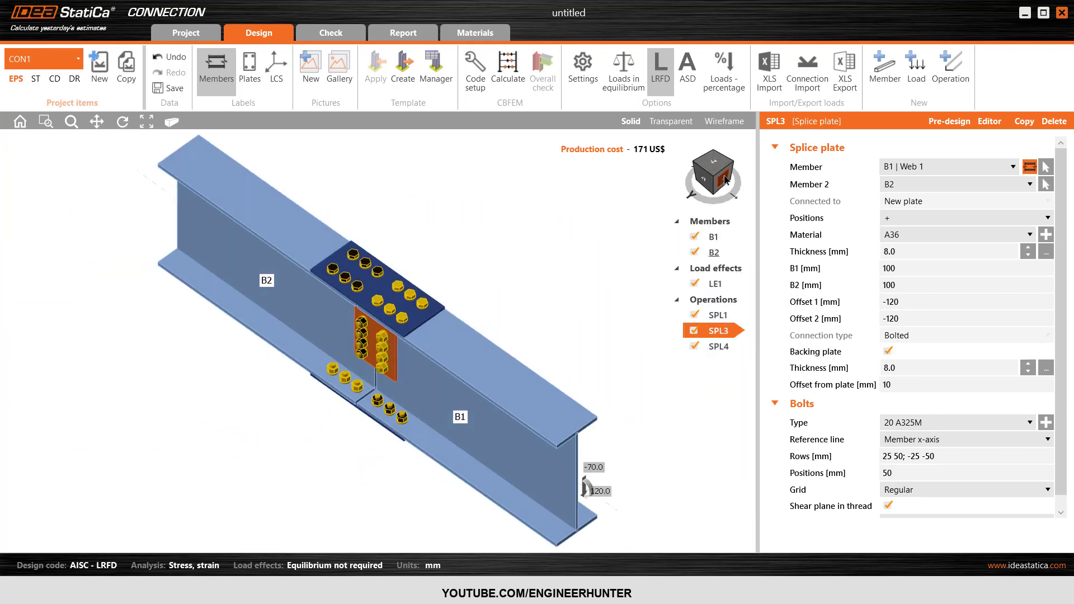
{"action": "left_click", "coordinate": [722, 166]}
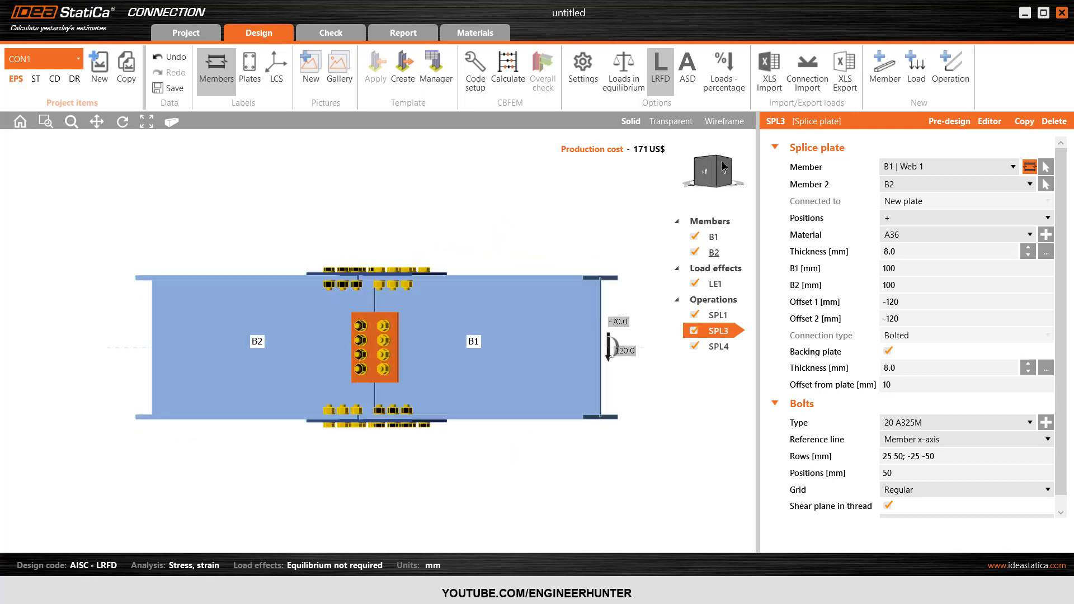
{"action": "scroll", "coordinate": [346, 343], "scroll_direction": "up", "scroll_amount": 4}
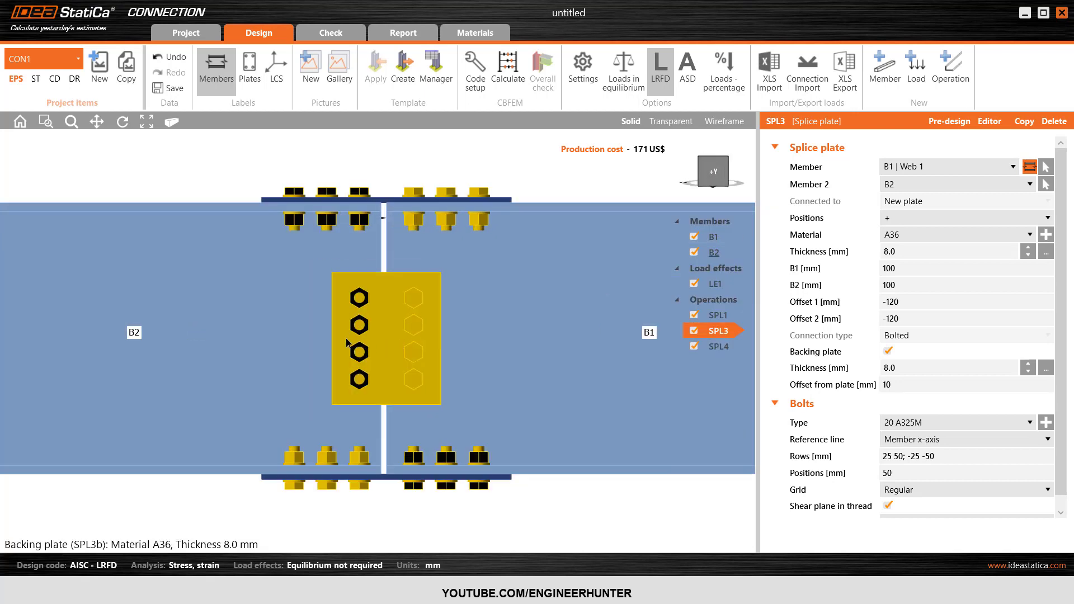
{"action": "scroll", "coordinate": [374, 342], "scroll_direction": "up", "scroll_amount": 1}
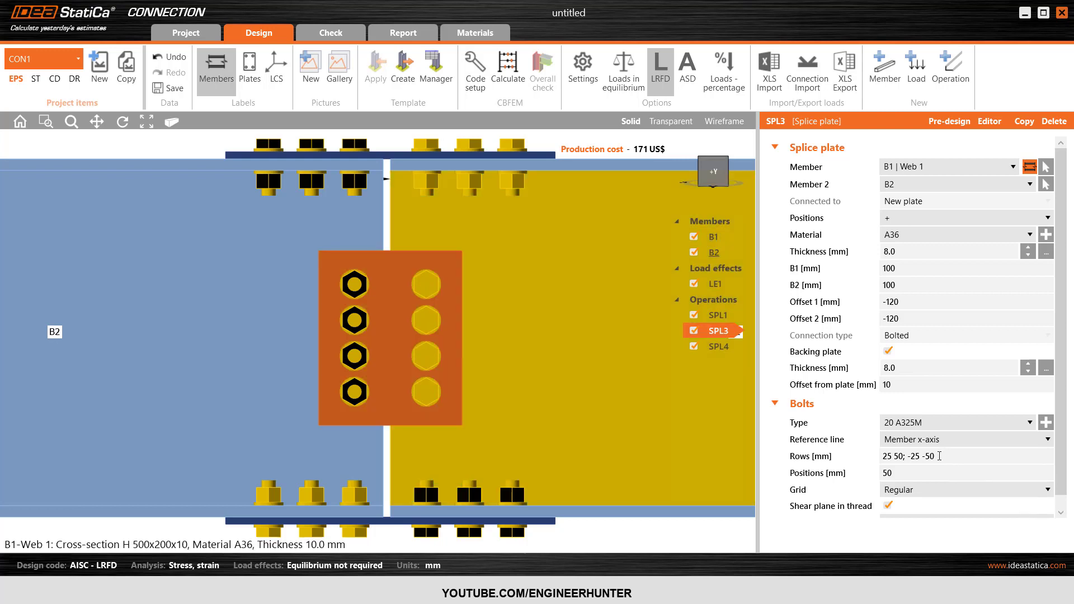
{"action": "left_click", "coordinate": [848, 460]}
{"action": "type", "text": "30"}
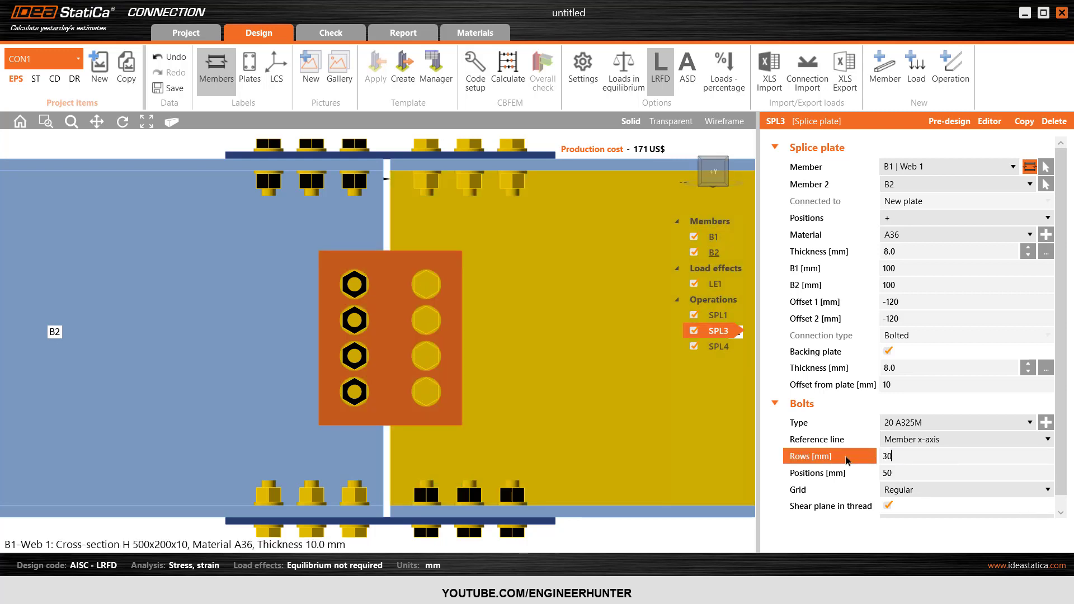
{"action": "type", "text": " 60; -30 -60"}
{"action": "key", "text": "Tab"}
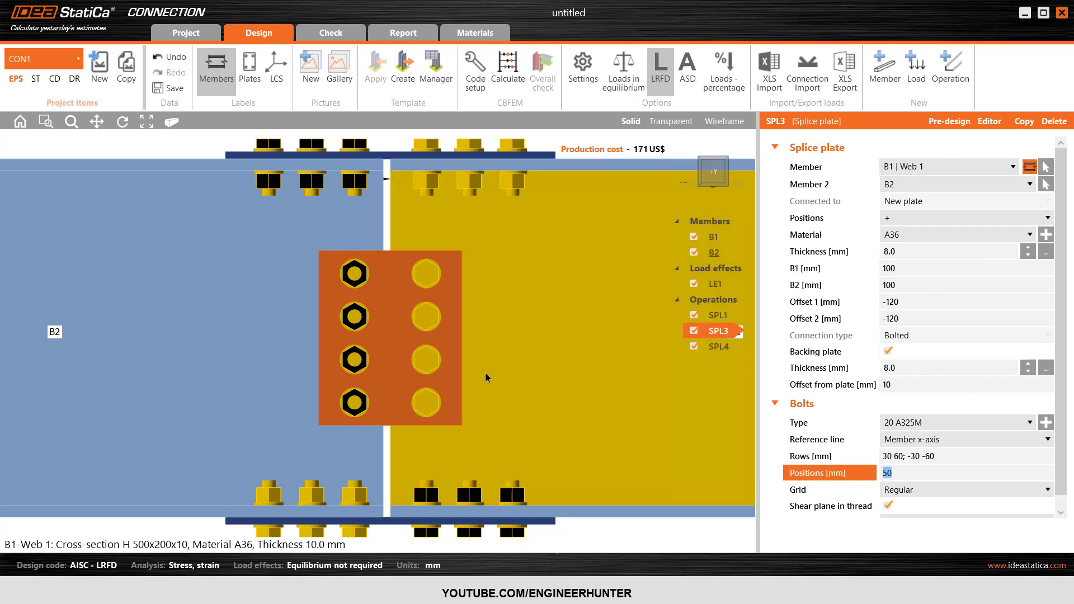
{"action": "left_click", "coordinate": [394, 331]}
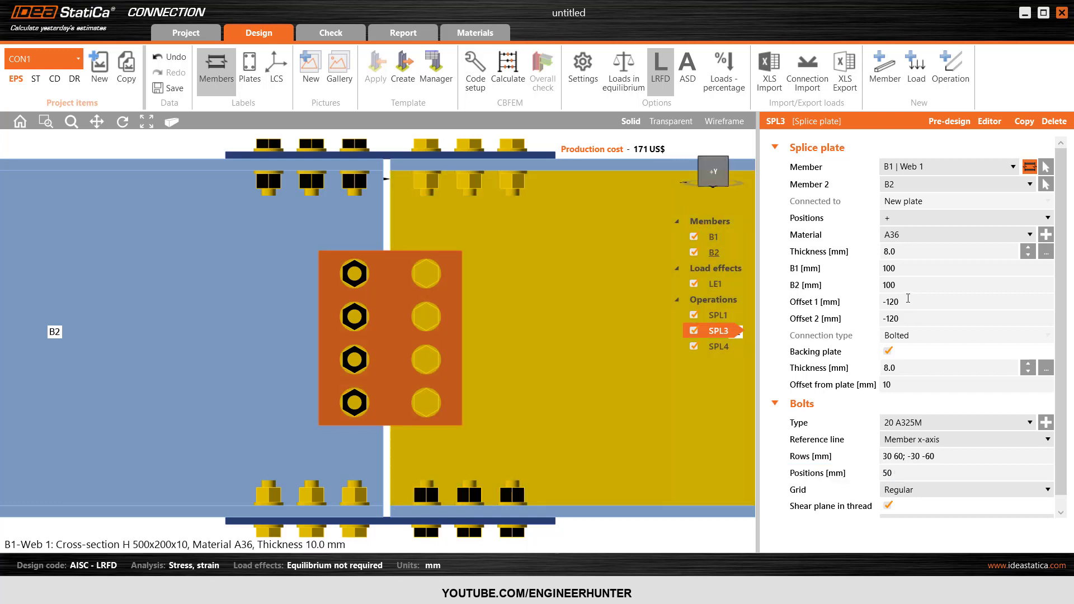
Step: Return both offsets of the web splice SPL3 to -100 mm
{"action": "left_click", "coordinate": [908, 298]}
{"action": "type", "text": "-100"}
{"action": "key", "text": "Tab"}
{"action": "type", "text": "-"}
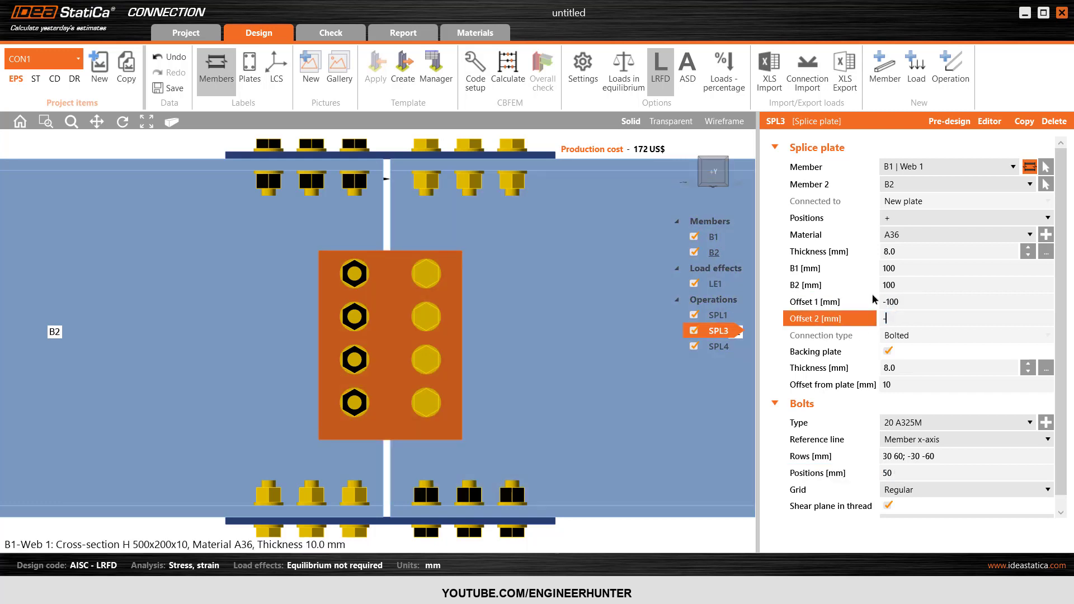
{"action": "type", "text": "100"}
{"action": "key", "text": "Tab"}
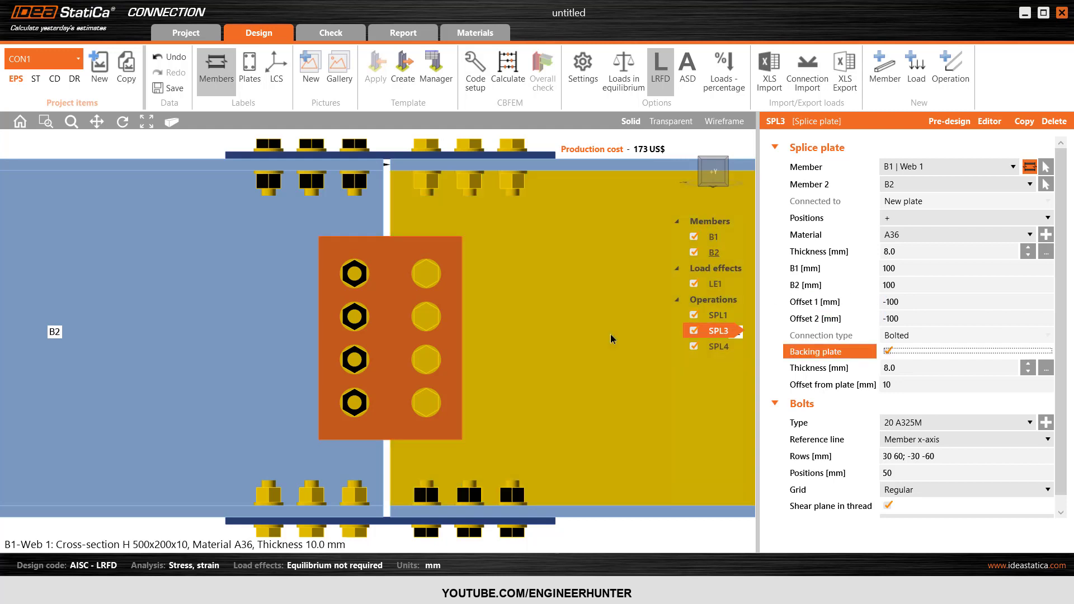
Step: Run the stress/strain calculation for the spliced beam connection CON1
{"action": "scroll", "coordinate": [610, 334], "scroll_direction": "down", "scroll_amount": 2}
{"action": "left_click", "coordinate": [728, 163]}
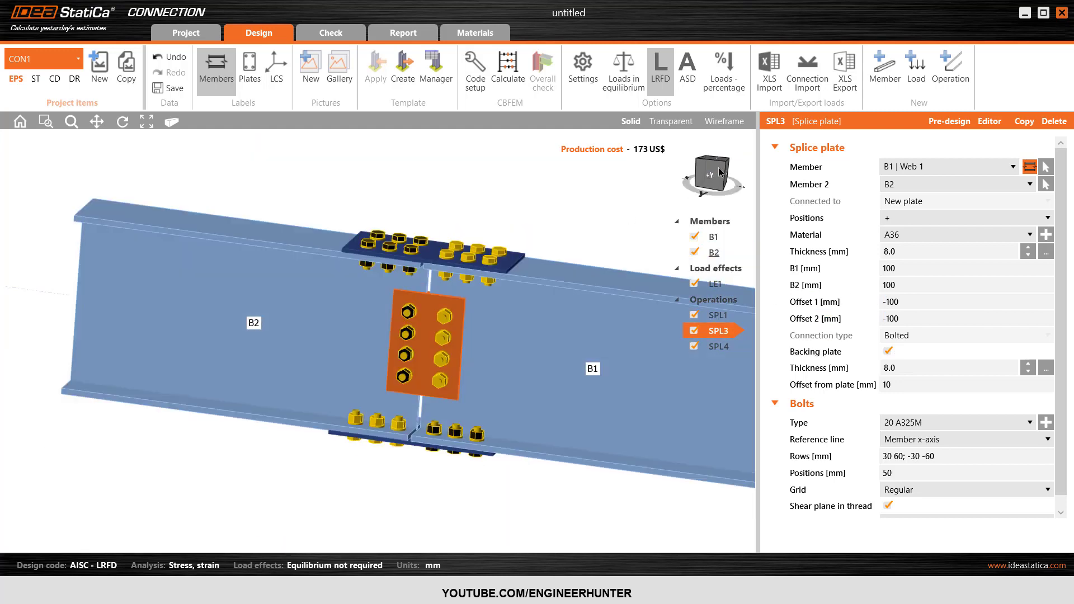
{"action": "left_click", "coordinate": [704, 178]}
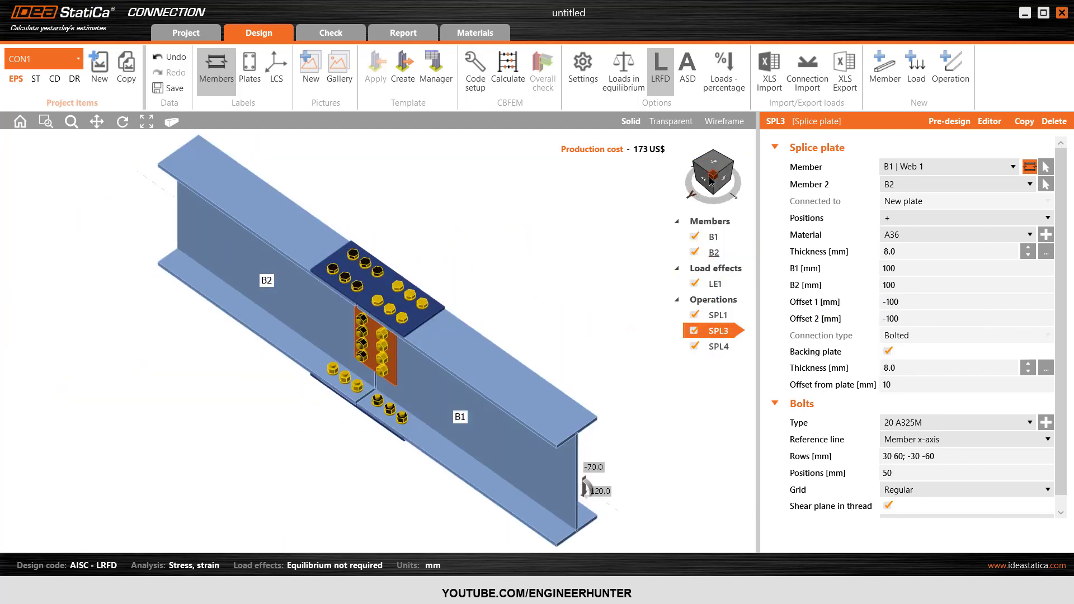
{"action": "right_click_drag", "start_coordinate": [670, 158], "coordinate": [720, 178]}
{"action": "left_click", "coordinate": [722, 178]}
{"action": "left_click", "coordinate": [507, 84]}
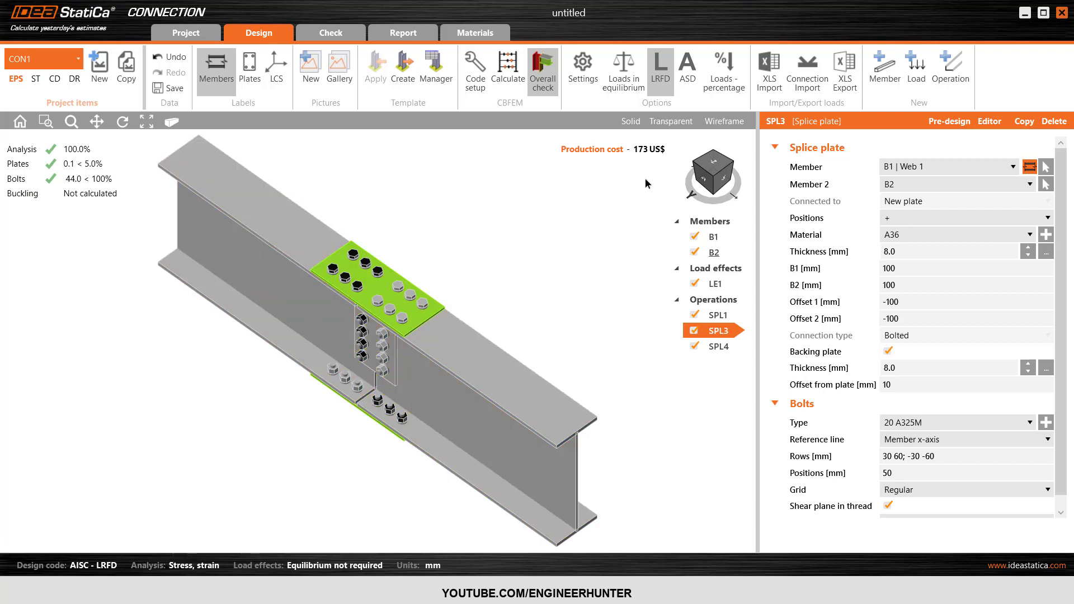
Step: Run the Stress/strain - Buckling analysis for connection CON1
{"action": "left_click", "coordinate": [723, 177]}
{"action": "left_click", "coordinate": [744, 163]}
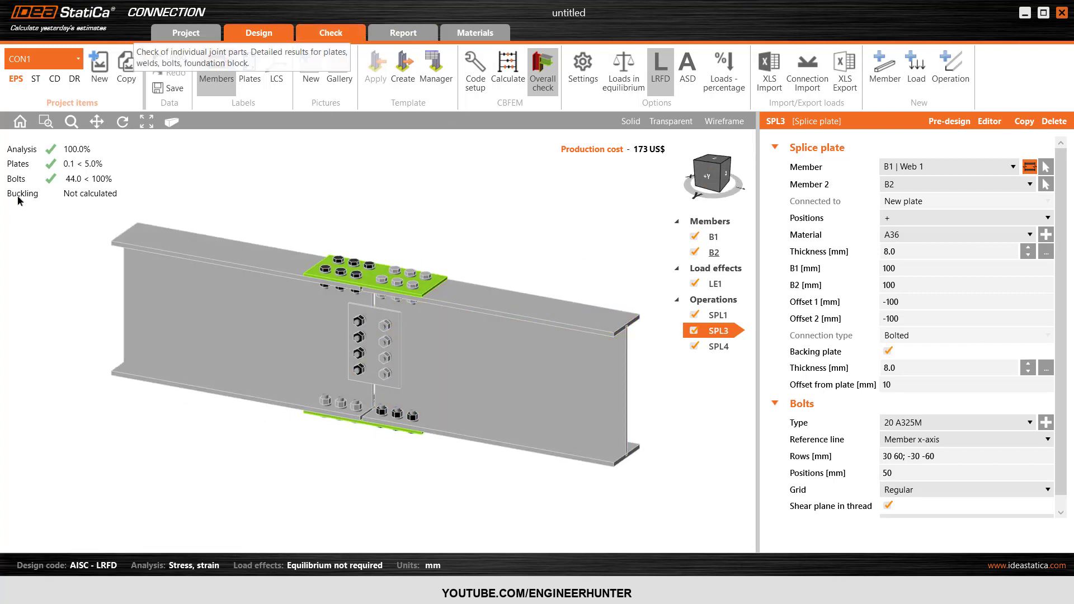
{"action": "left_click", "coordinate": [414, 90]}
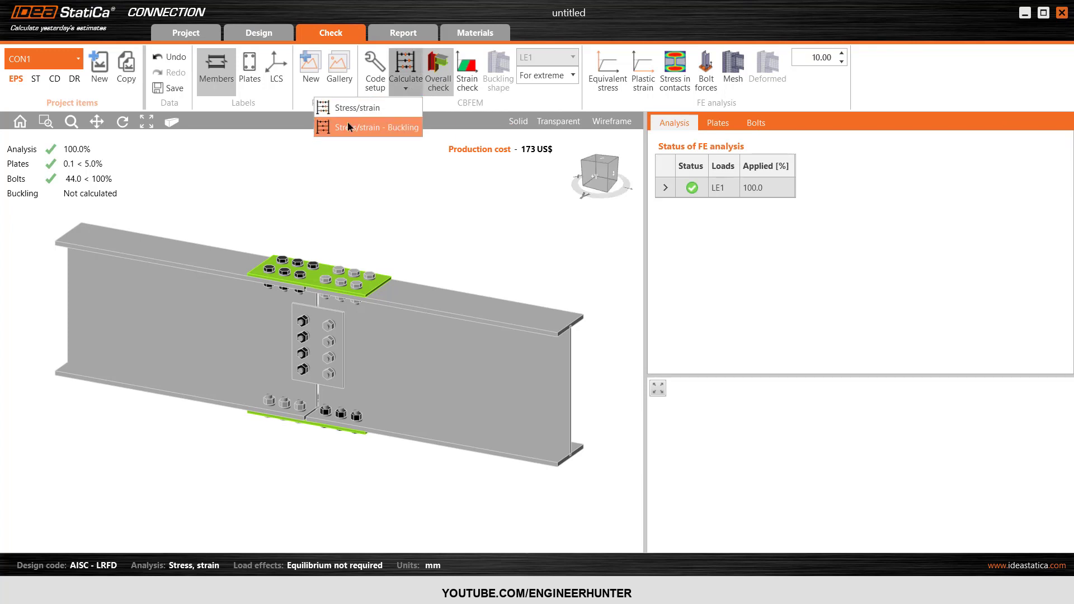
{"action": "left_click", "coordinate": [368, 127]}
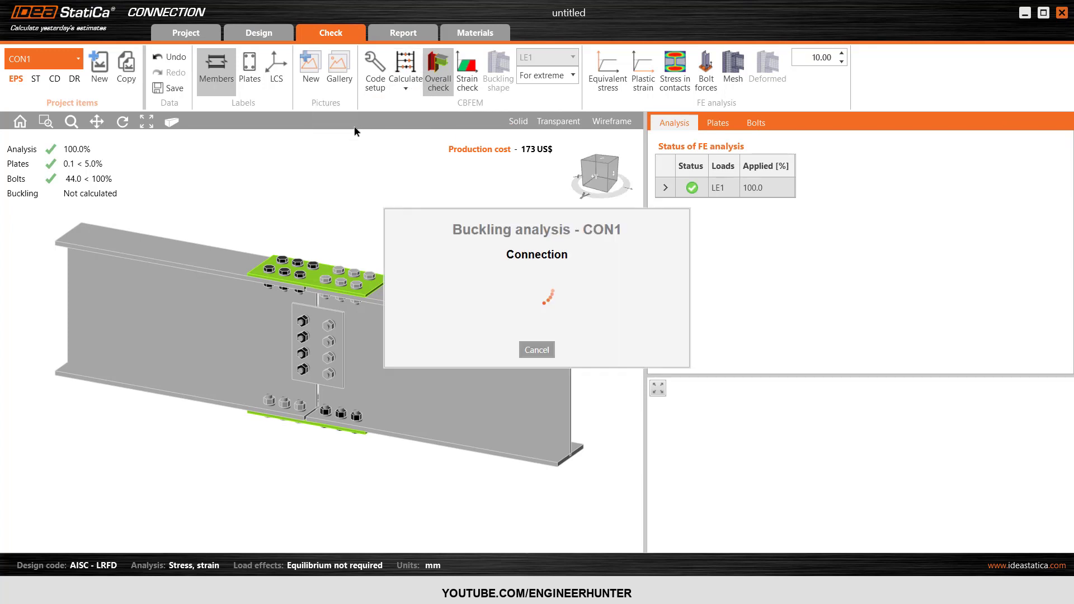
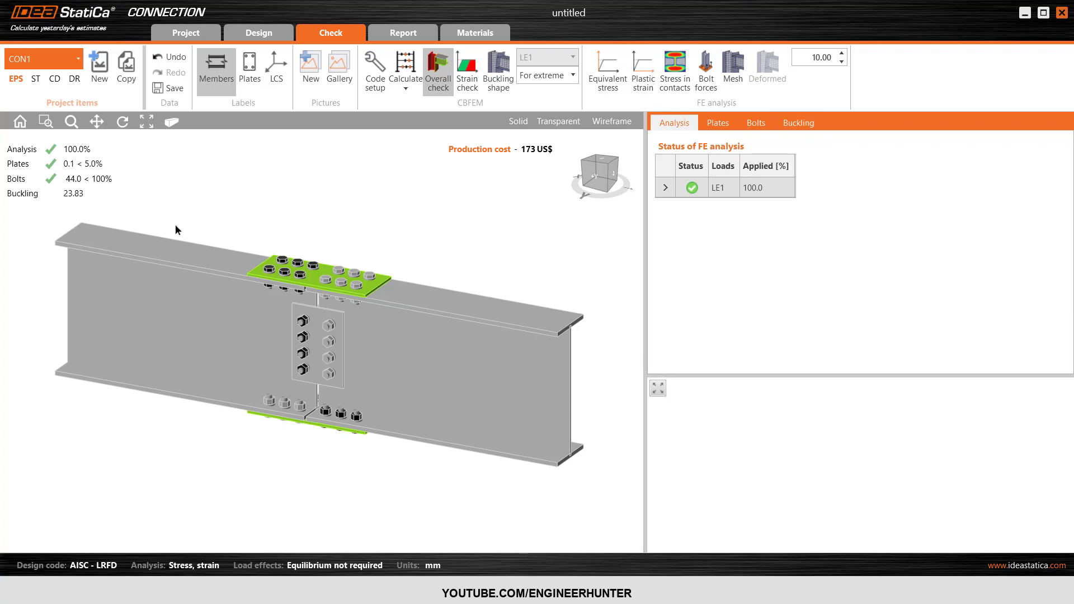
Step: Review the check results for buckling shapes, bolts, plates and the FE analysis status
{"action": "left_click", "coordinate": [804, 123]}
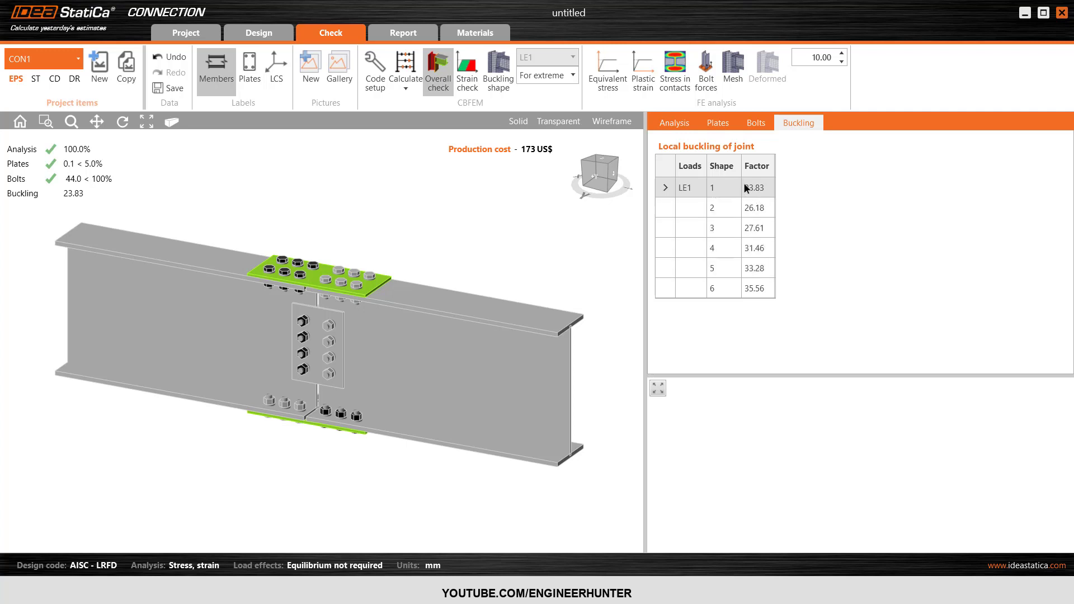
{"action": "left_click", "coordinate": [763, 190]}
{"action": "left_click", "coordinate": [755, 127]}
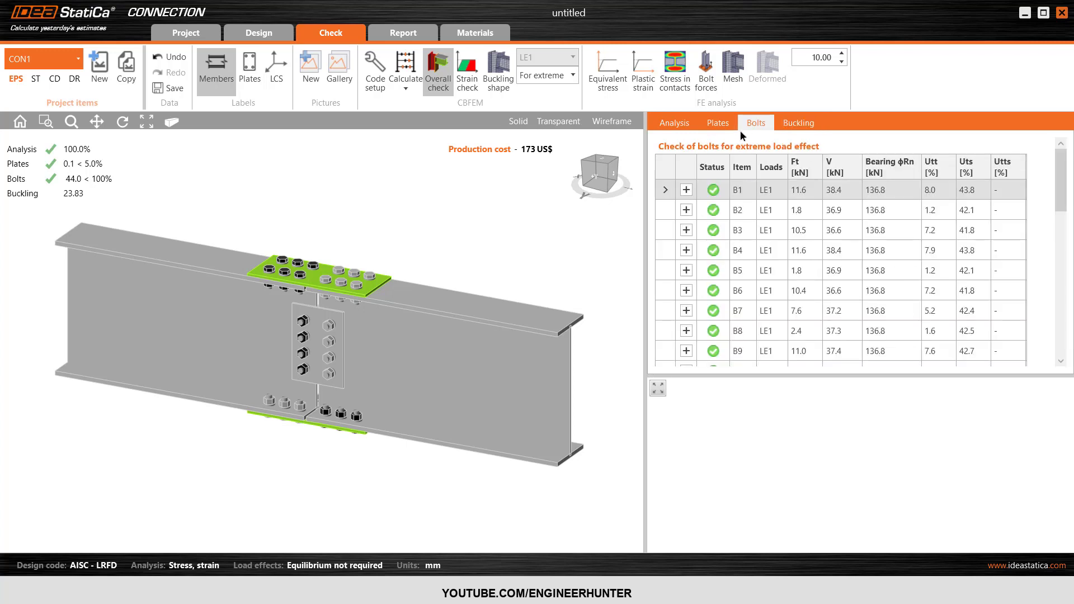
{"action": "left_click", "coordinate": [723, 127]}
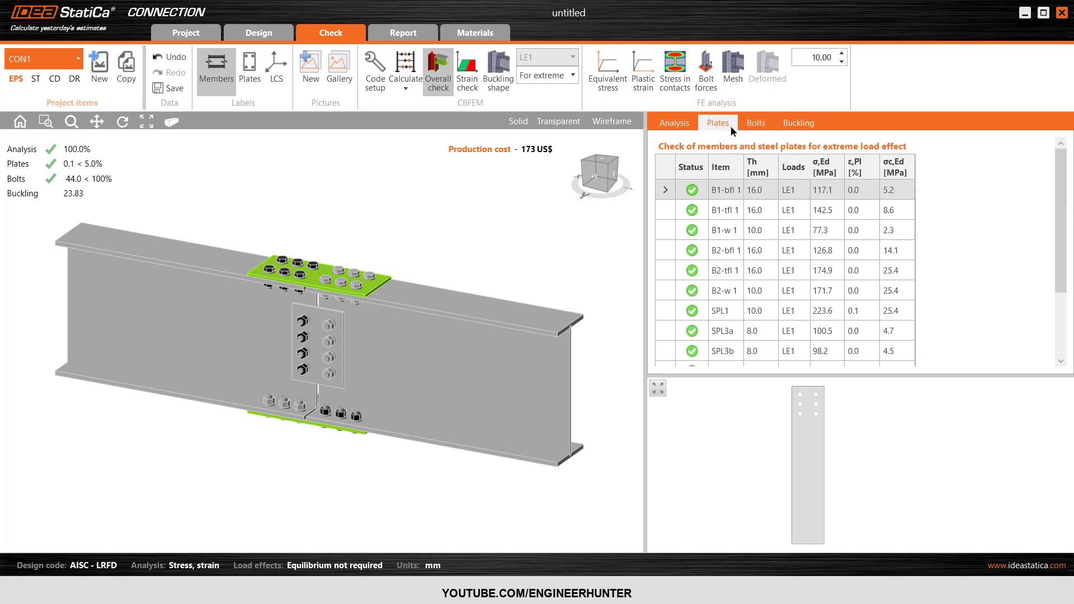
{"action": "left_click", "coordinate": [681, 126]}
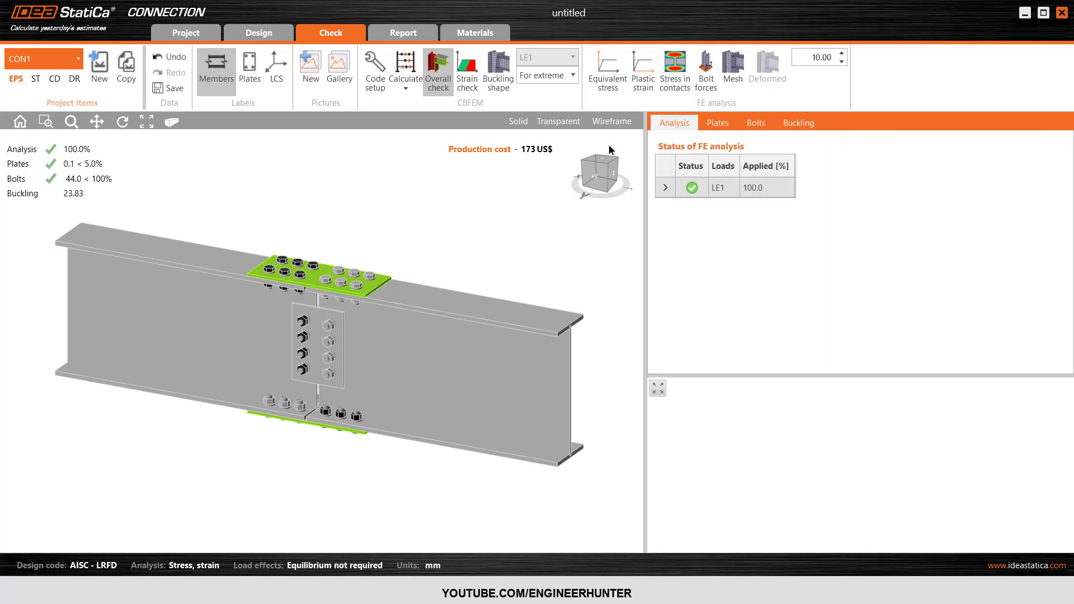
Step: Display the equivalent stress and examine its distribution over the flange and web splice plates
{"action": "left_click", "coordinate": [613, 69]}
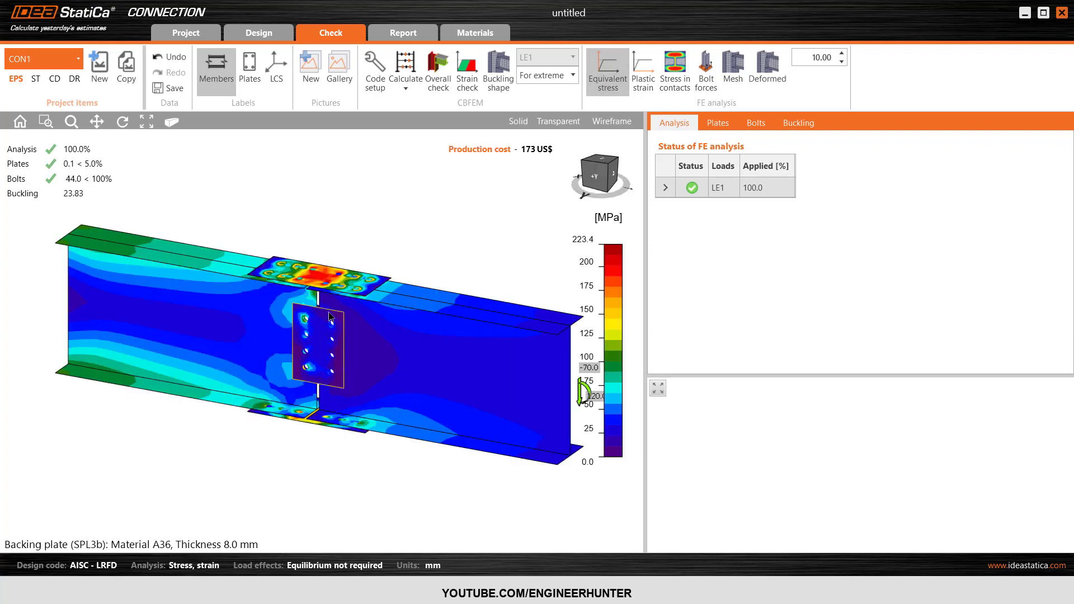
{"action": "scroll", "coordinate": [331, 317], "scroll_direction": "up", "scroll_amount": 3}
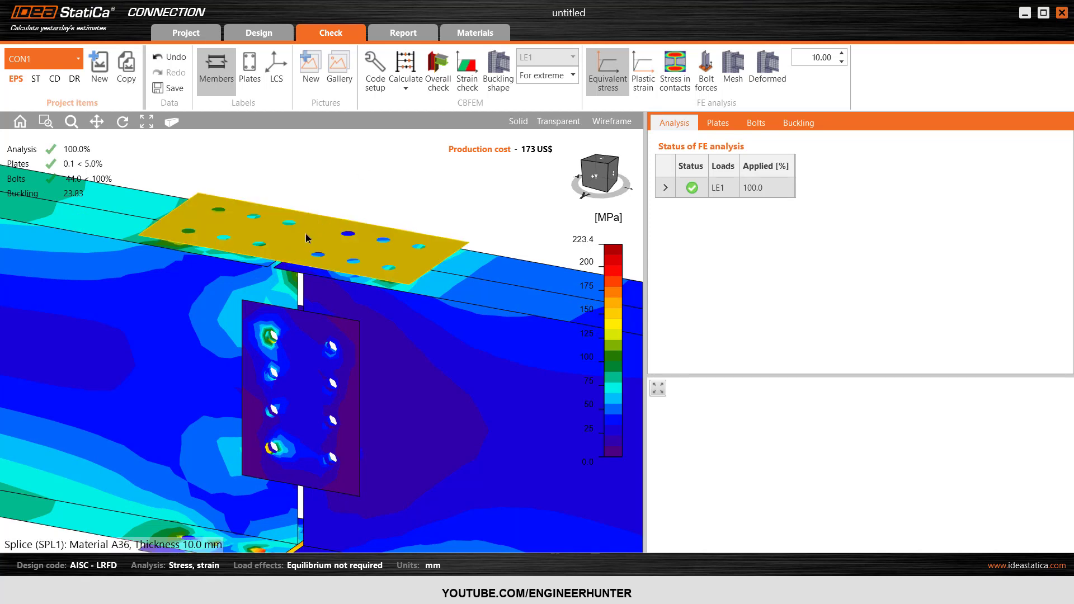
{"action": "scroll", "coordinate": [391, 196], "scroll_direction": "down", "scroll_amount": 4}
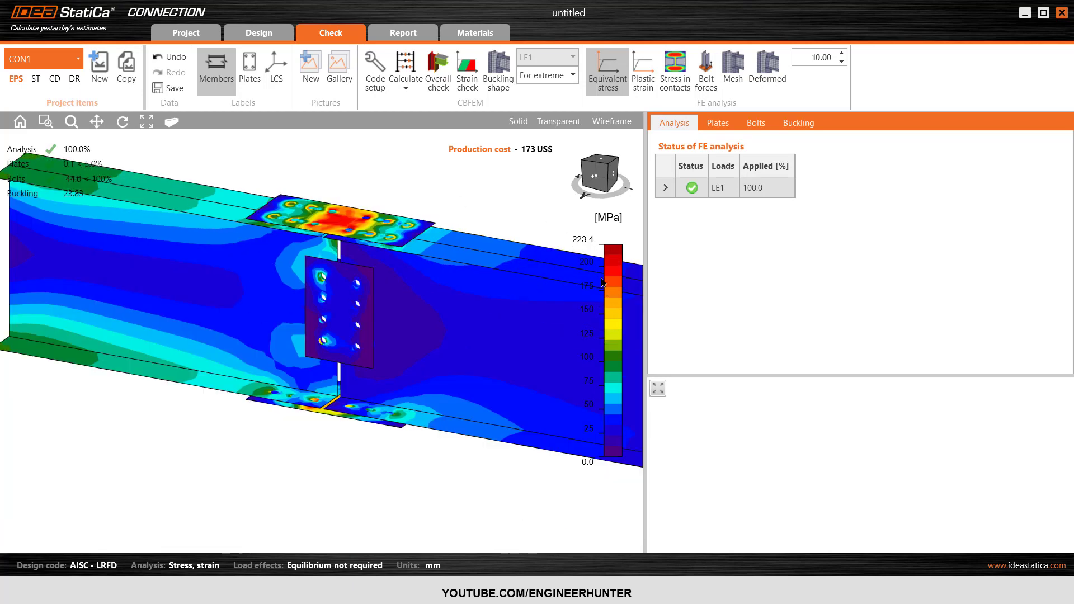
{"action": "scroll", "coordinate": [367, 336], "scroll_direction": "down", "scroll_amount": 4}
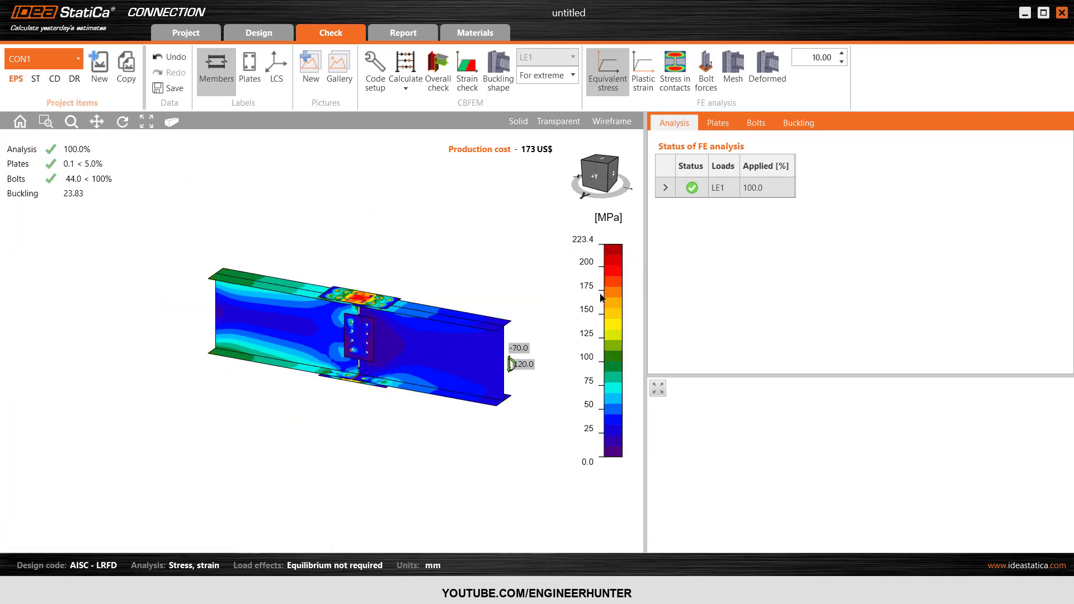
{"action": "scroll", "coordinate": [458, 289], "scroll_direction": "up", "scroll_amount": 3}
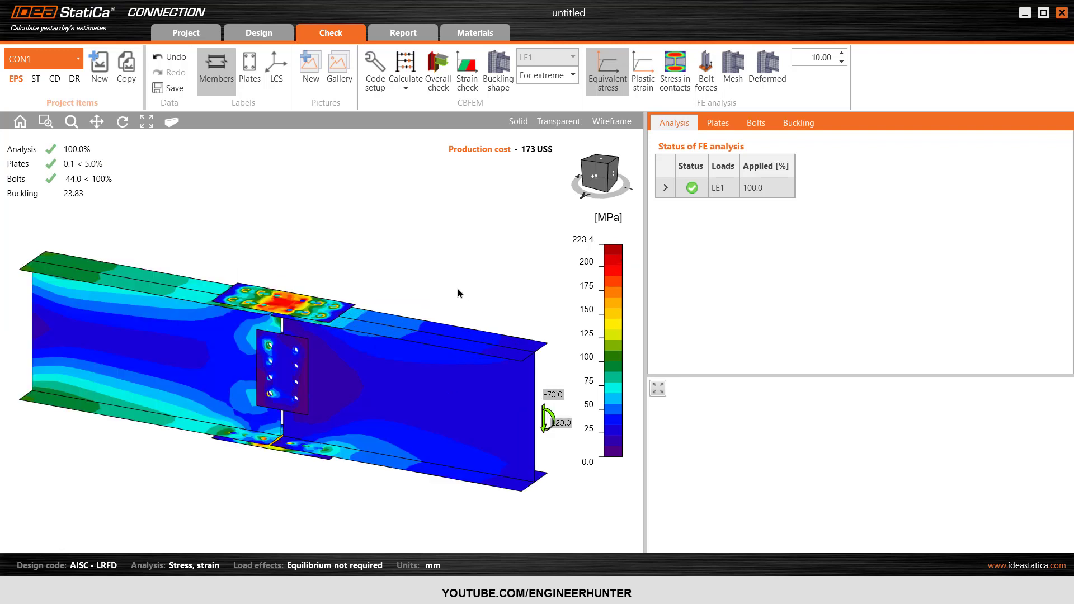
{"action": "mouse_move", "coordinate": [612, 165]}
{"action": "left_mouse_down"}
{"action": "mouse_move", "coordinate": [573, 152]}
{"action": "mouse_move", "coordinate": [610, 171]}
{"action": "left_mouse_up"}
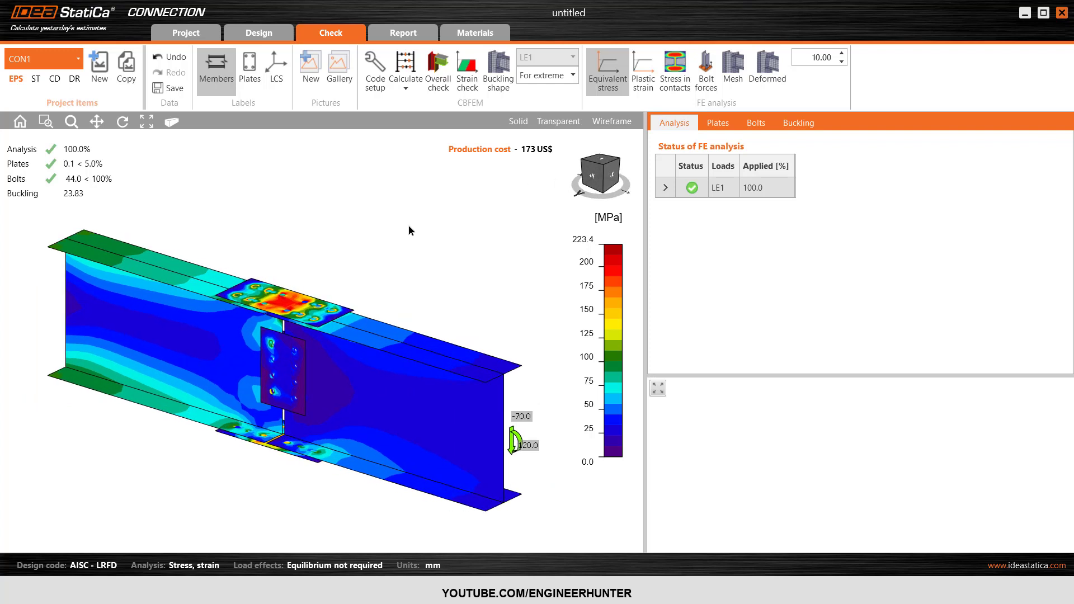
Step: Show the equivalent stress on the deformed shape with the mesh and inspect it from the side
{"action": "left_click", "coordinate": [774, 77]}
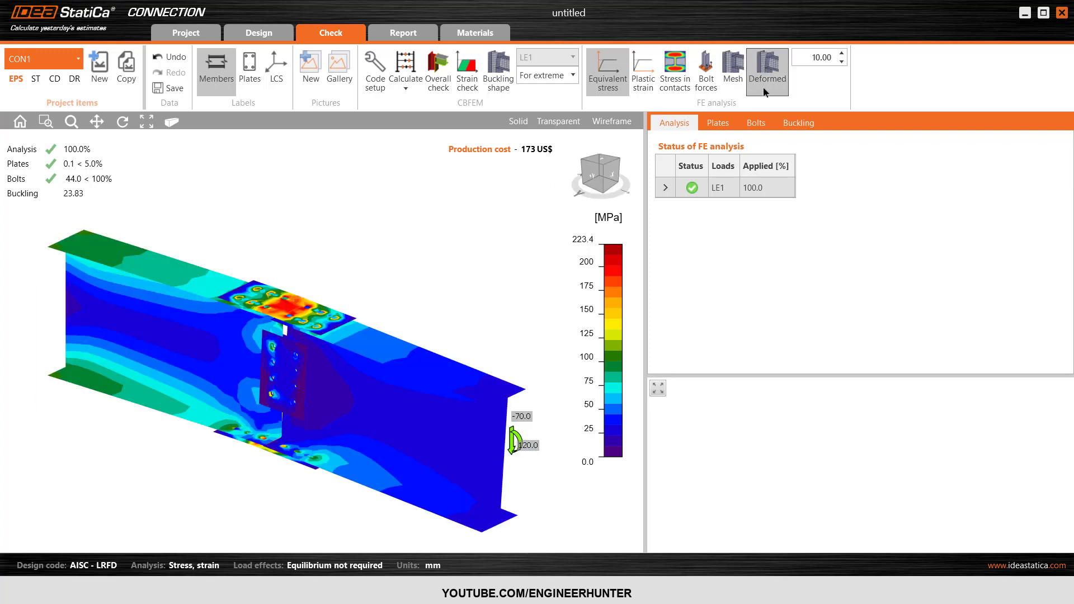
{"action": "left_click", "coordinate": [733, 74]}
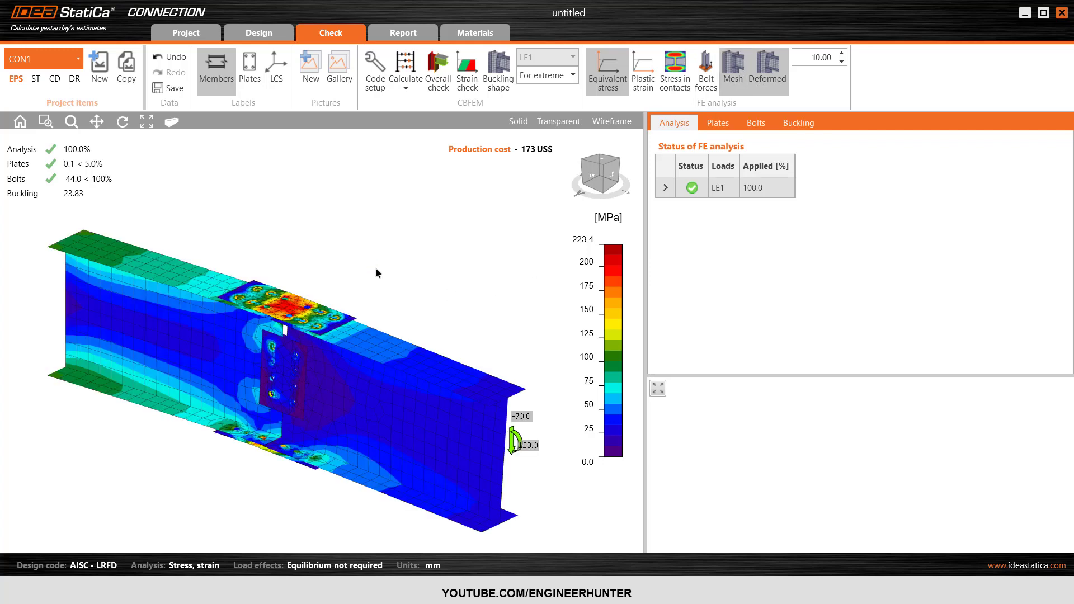
{"action": "left_click", "coordinate": [604, 179]}
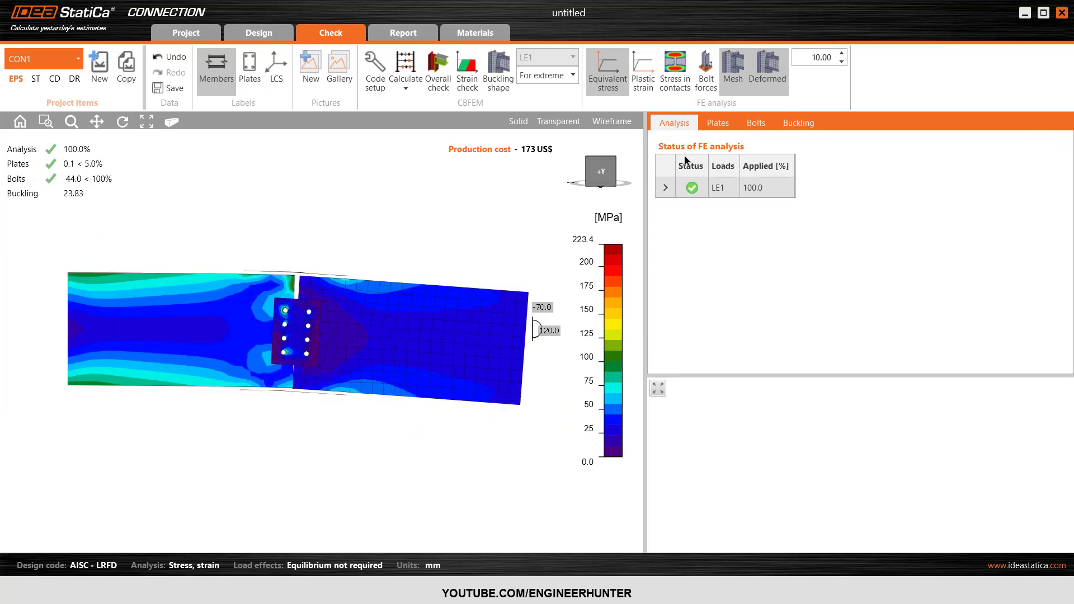
{"action": "left_click", "coordinate": [615, 161]}
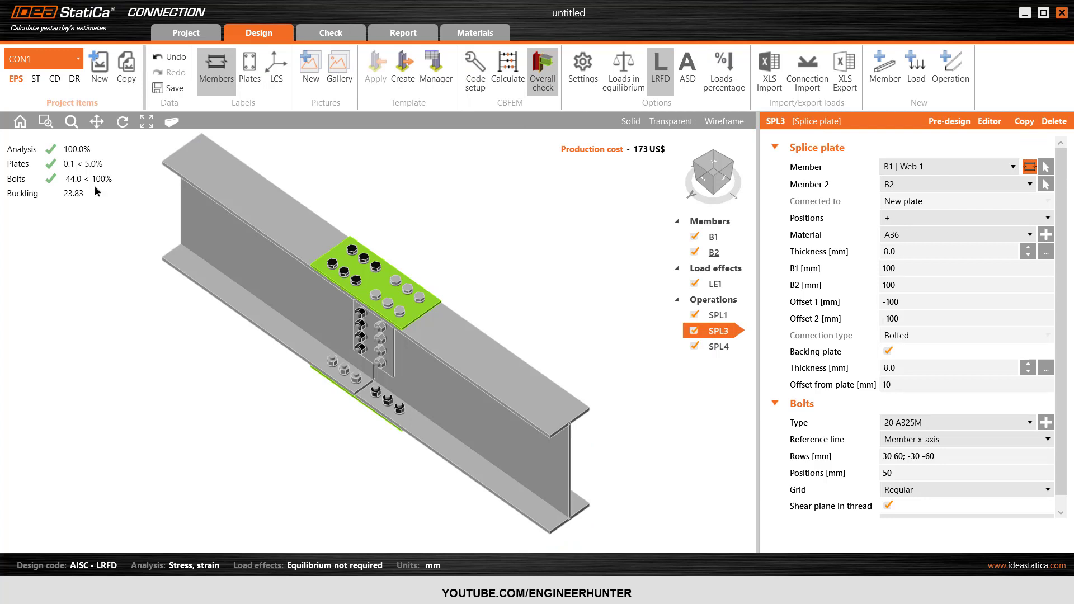
Step: Start creating a template from the current connection and add a new subfolder inside the WH33x54 template folder
{"action": "left_click", "coordinate": [715, 180]}
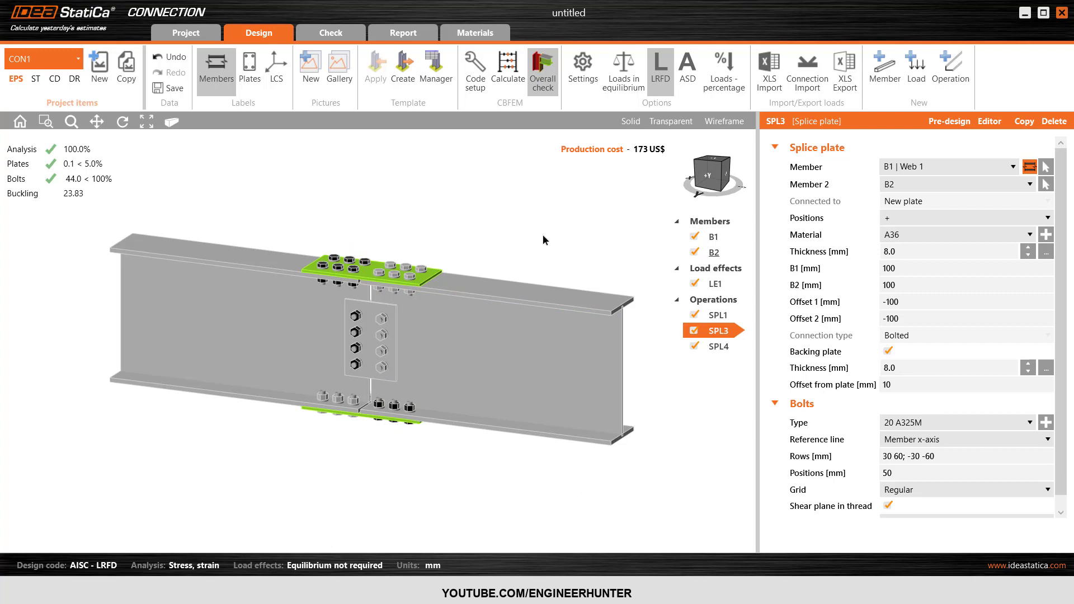
{"action": "left_click", "coordinate": [404, 78]}
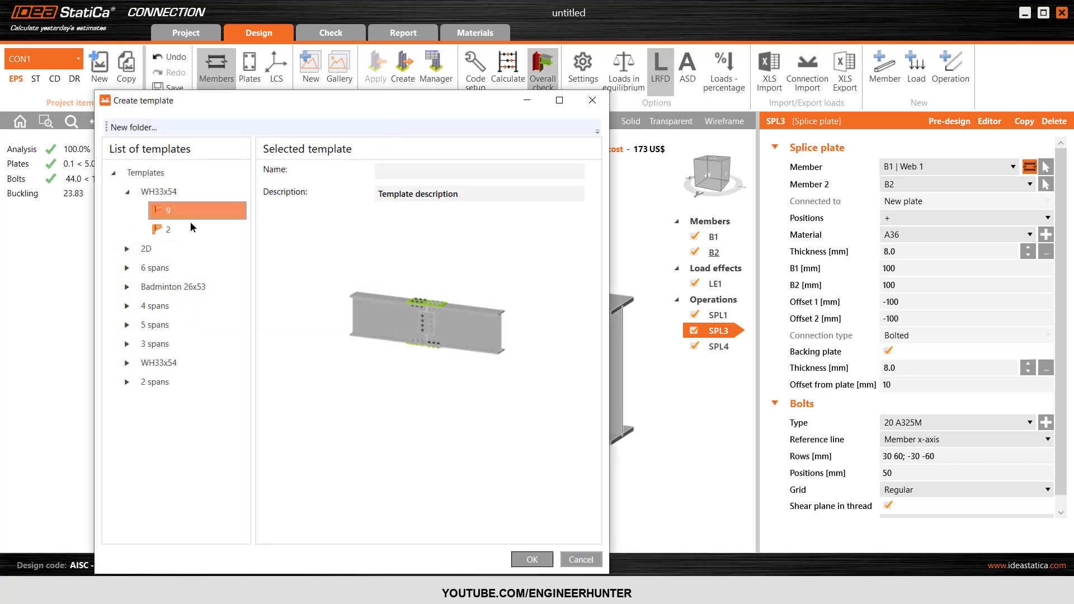
{"action": "left_click", "coordinate": [125, 193]}
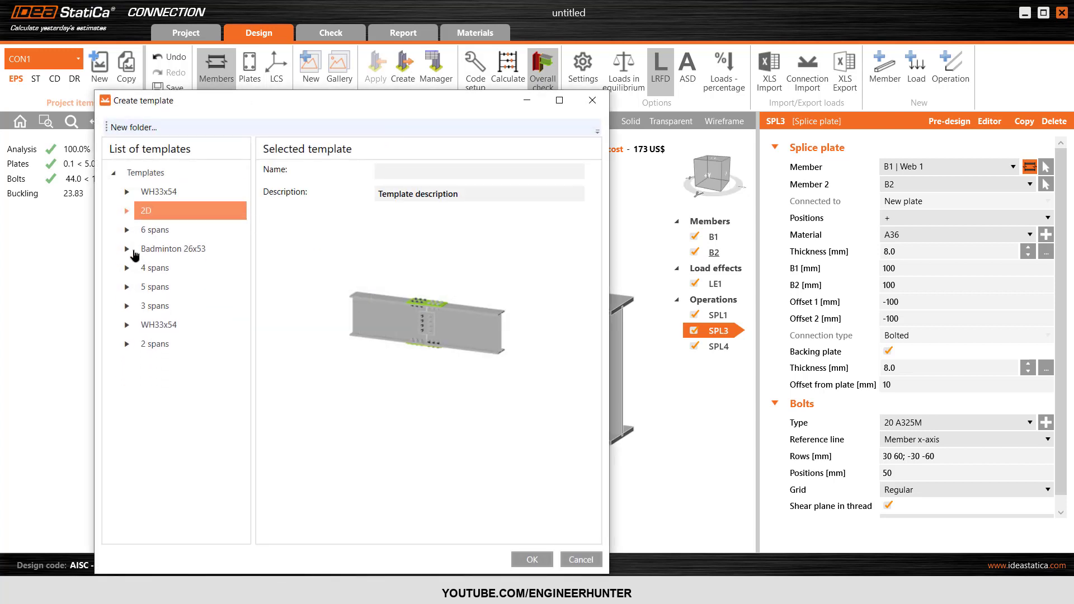
{"action": "left_click", "coordinate": [128, 127]}
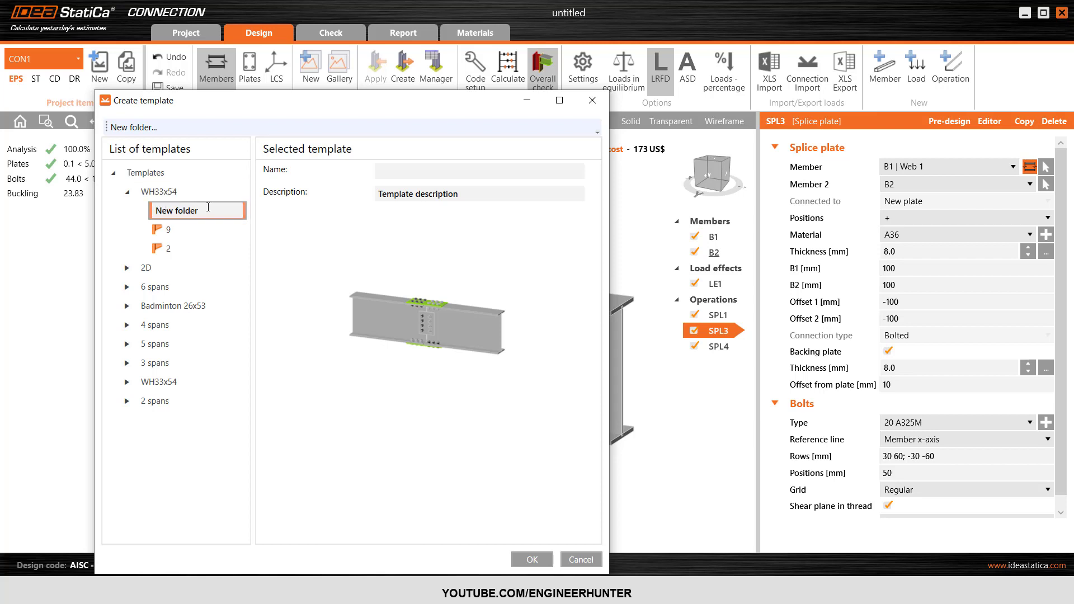
Step: Add a folder named Test directly under Templates and save the splice connection there as template B1
{"action": "left_click", "coordinate": [145, 173]}
{"action": "left_click", "coordinate": [132, 127]}
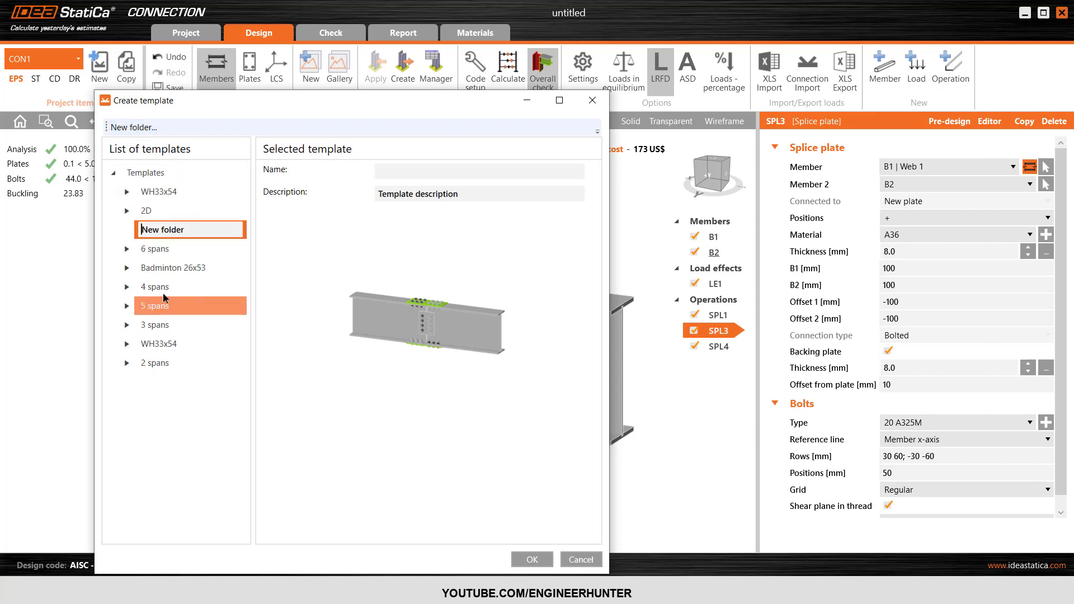
{"action": "left_click_drag", "start_coordinate": [193, 231], "coordinate": [139, 230]}
{"action": "type", "text": "Te"}
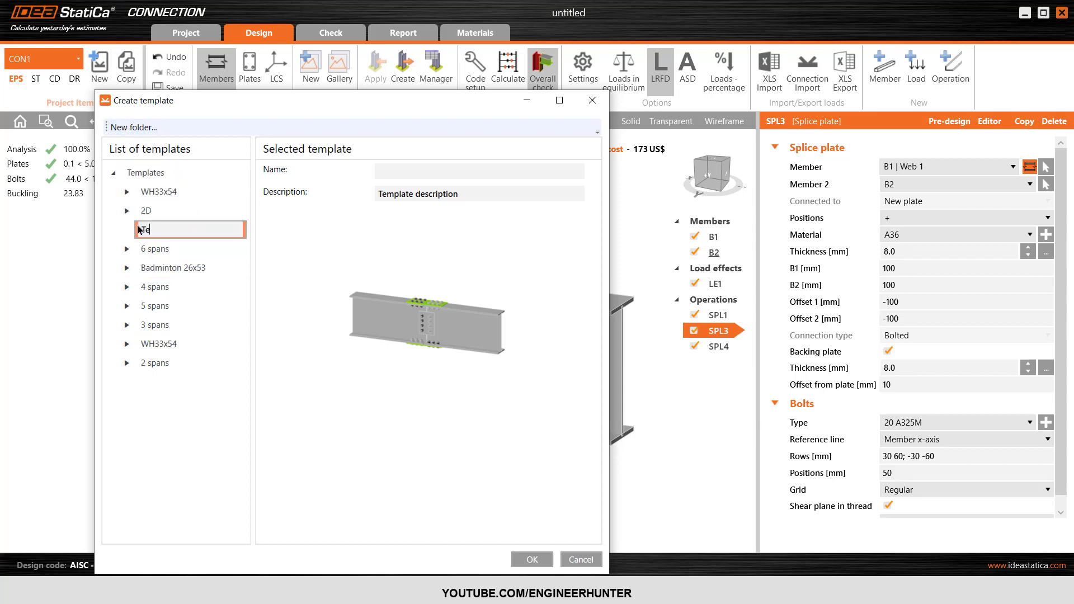
{"action": "key", "text": "Return"}
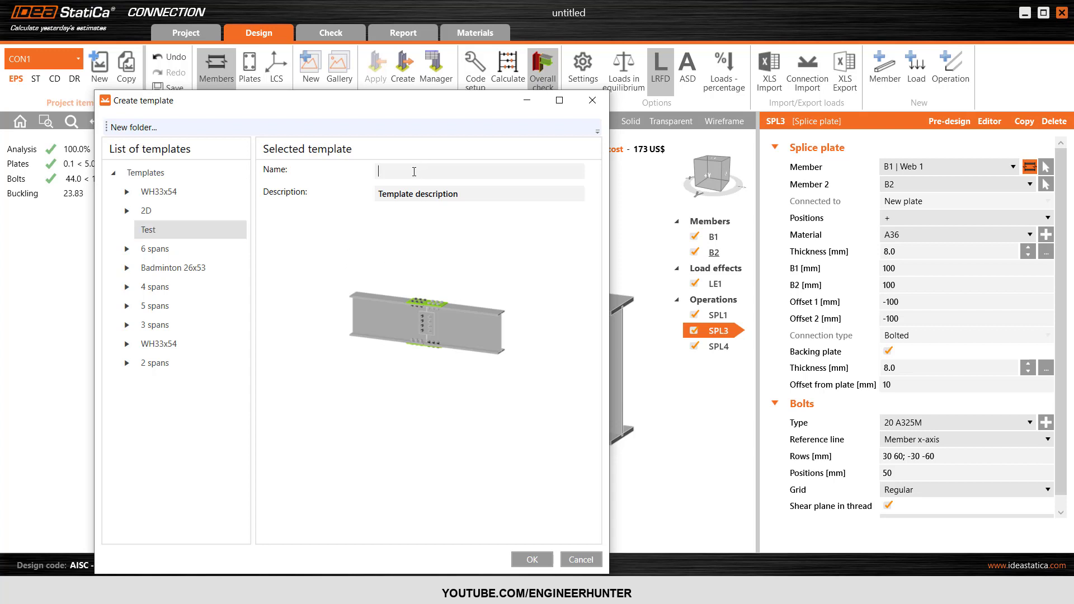
{"action": "left_click", "coordinate": [539, 554]}
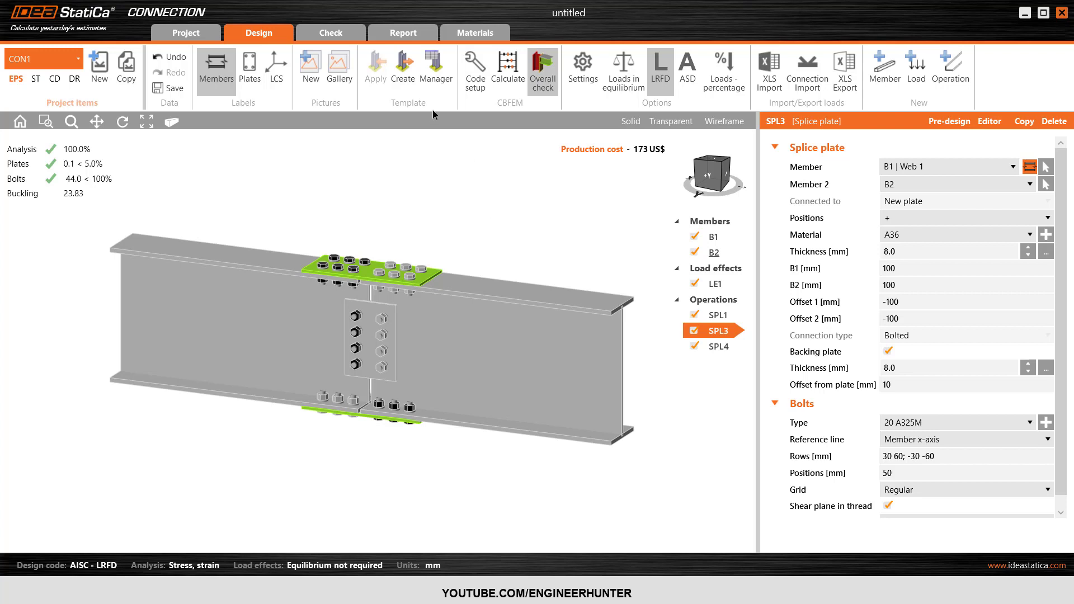
Step: Check the saved B1 template and its preview in the Test folder of the template manager
{"action": "left_click", "coordinate": [440, 77]}
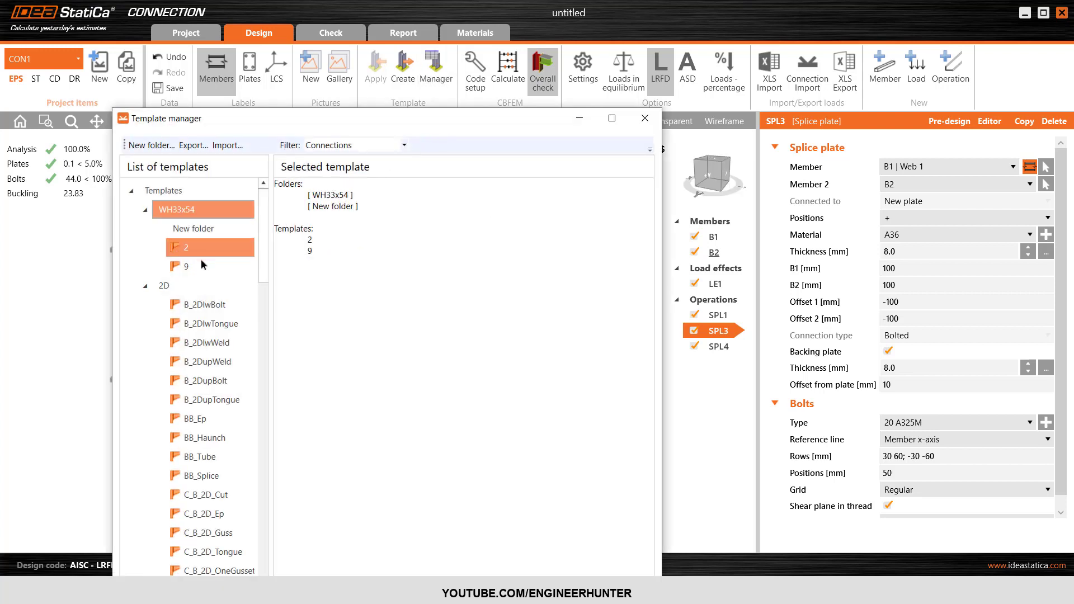
{"action": "left_click", "coordinate": [145, 210]}
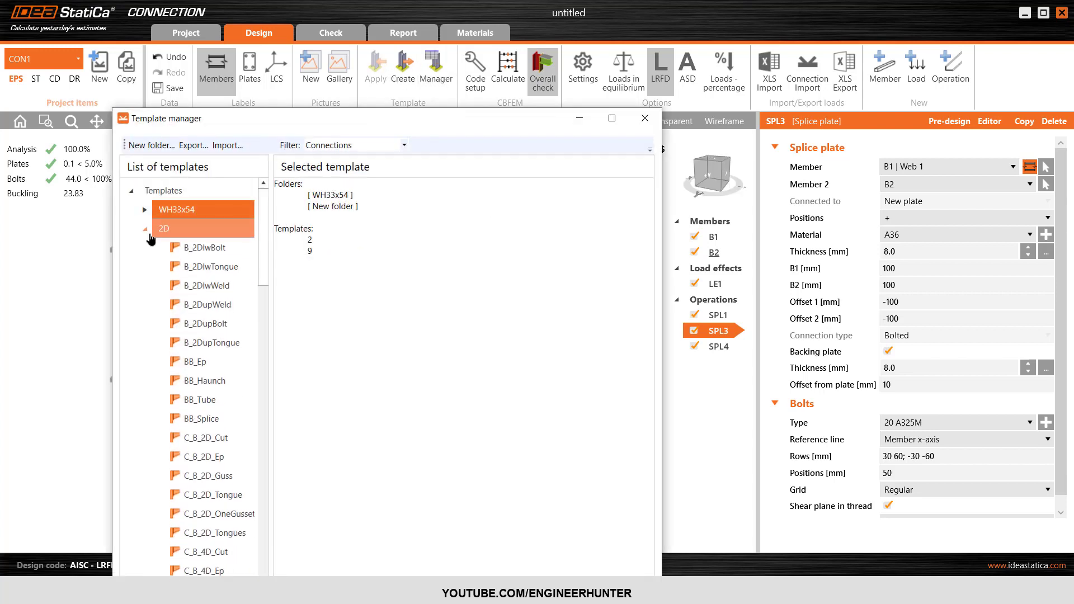
{"action": "left_click", "coordinate": [147, 232]}
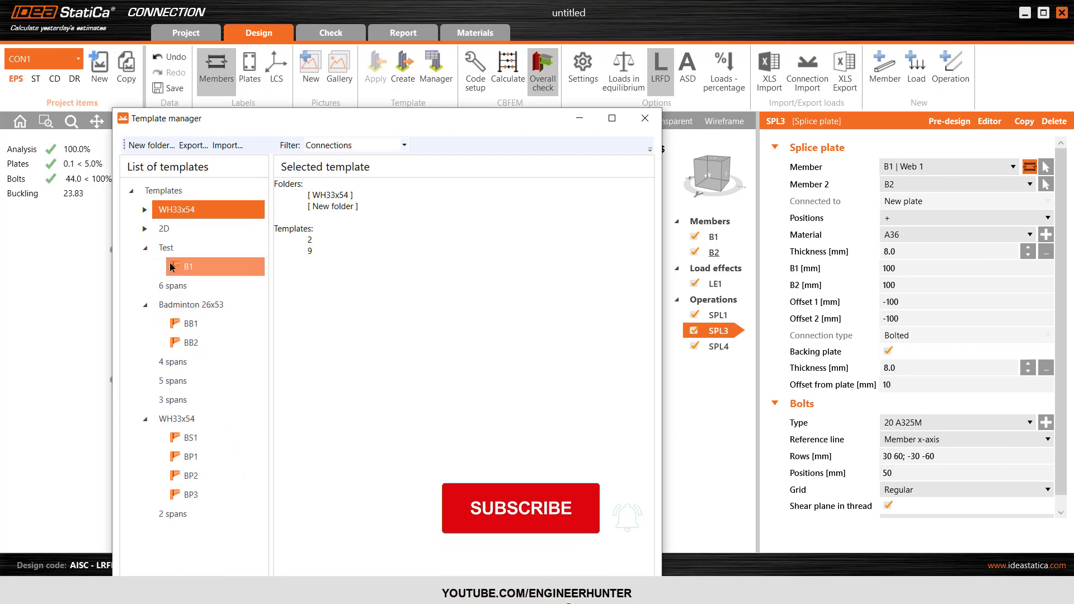
{"action": "left_click", "coordinate": [170, 264]}
{"action": "left_click", "coordinate": [173, 250]}
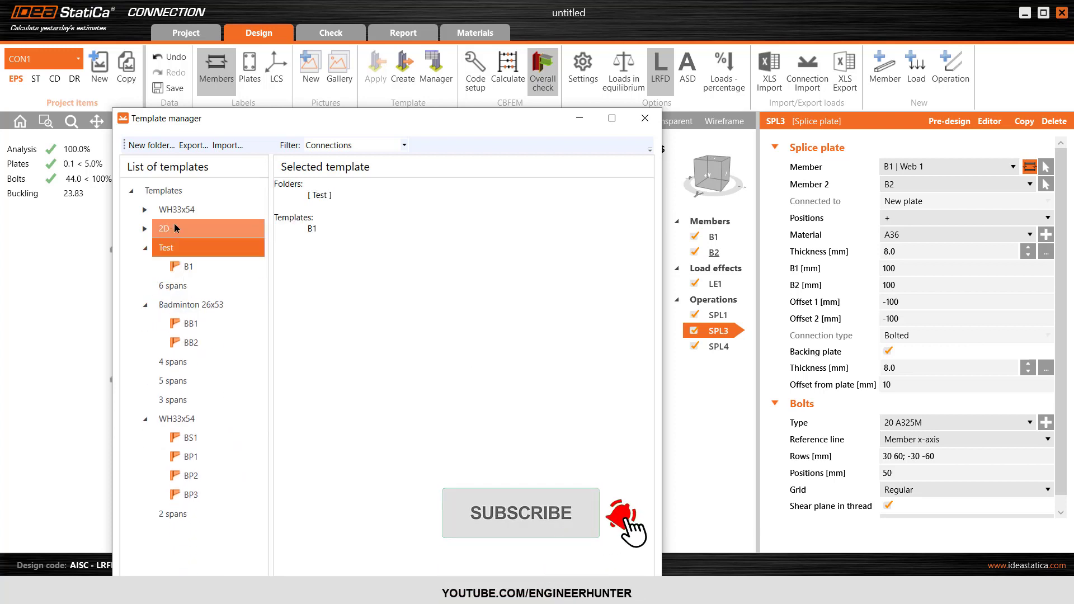
{"action": "left_click", "coordinate": [184, 266]}
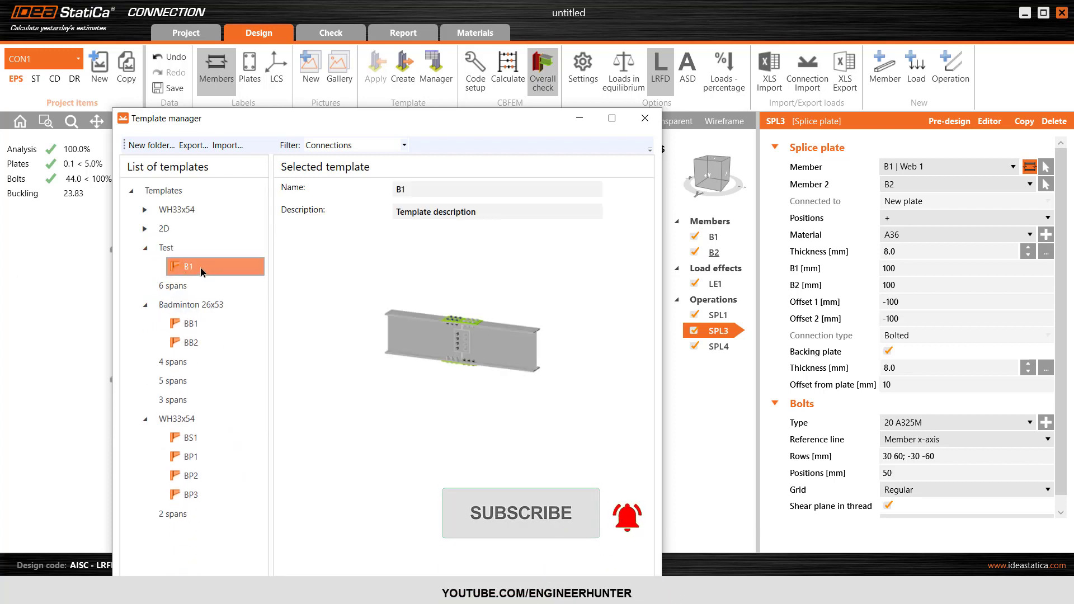
{"action": "left_click", "coordinate": [645, 118]}
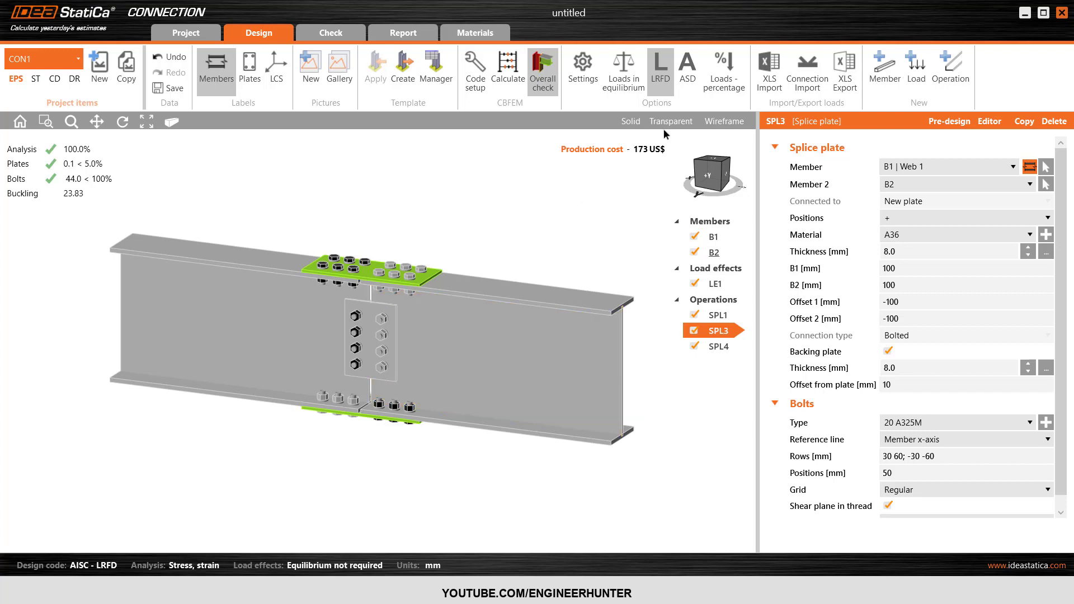
Step: Deactivate the splice plate operations SPL1, SPL3 and SPL4 without deleting them
{"action": "left_click", "coordinate": [695, 315]}
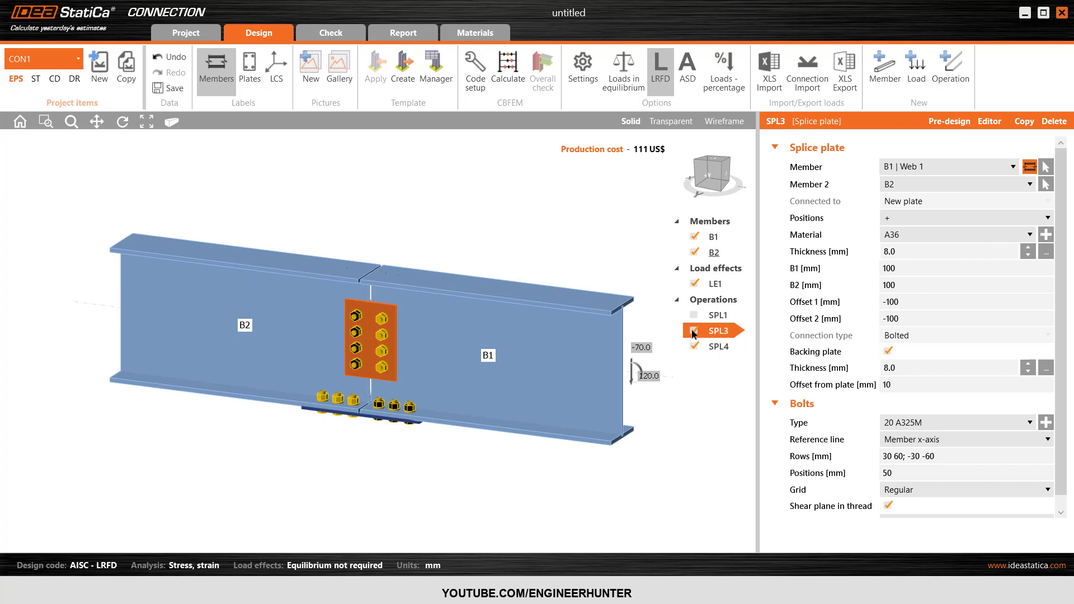
{"action": "left_click", "coordinate": [694, 332]}
{"action": "left_click", "coordinate": [694, 346]}
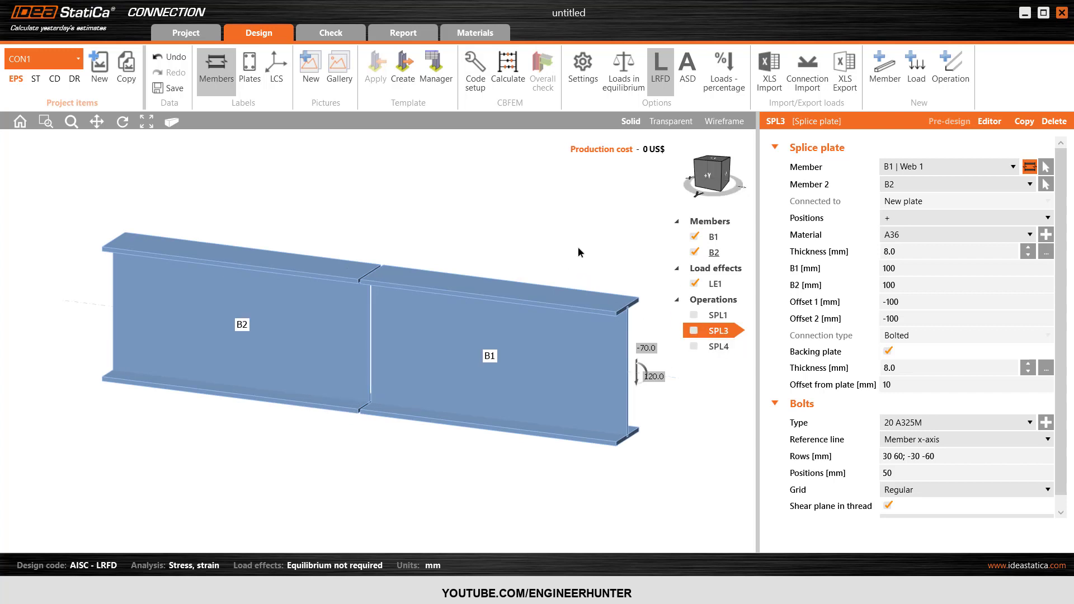
Step: Connect member B1 to B2 with a bolted plate-to-plate end-plate splice without haunch, using 20 A325M as the default bolt
{"action": "left_click", "coordinate": [950, 79]}
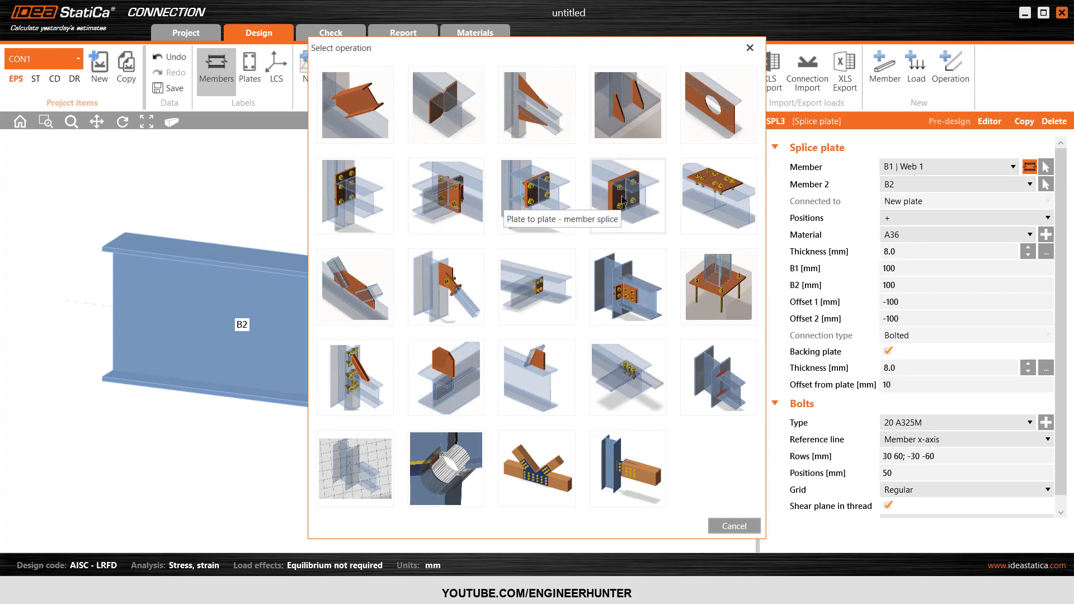
{"action": "left_click", "coordinate": [750, 47]}
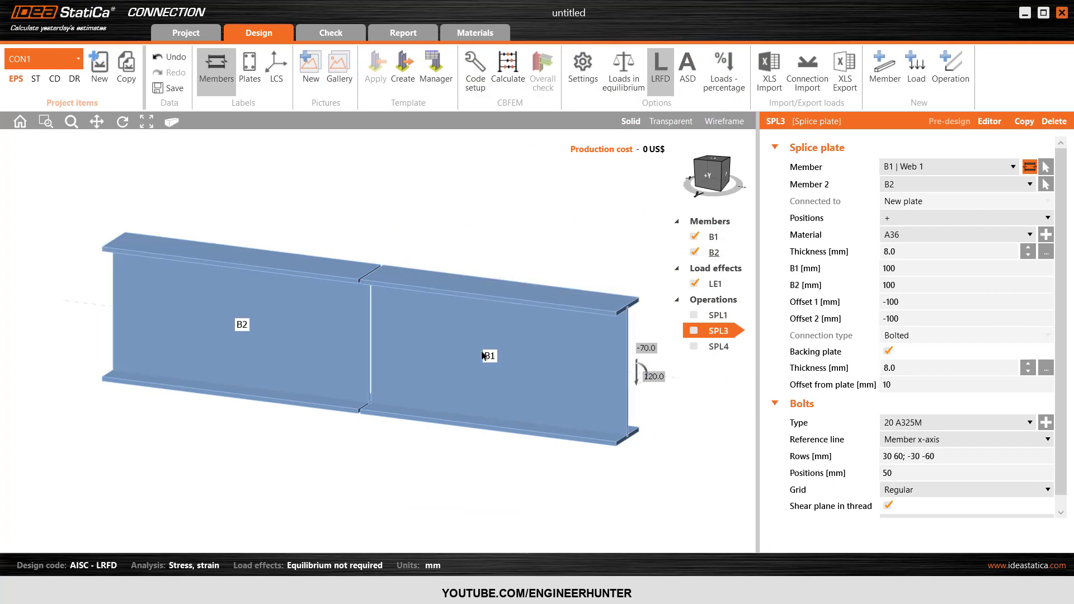
{"action": "right_click", "coordinate": [407, 303]}
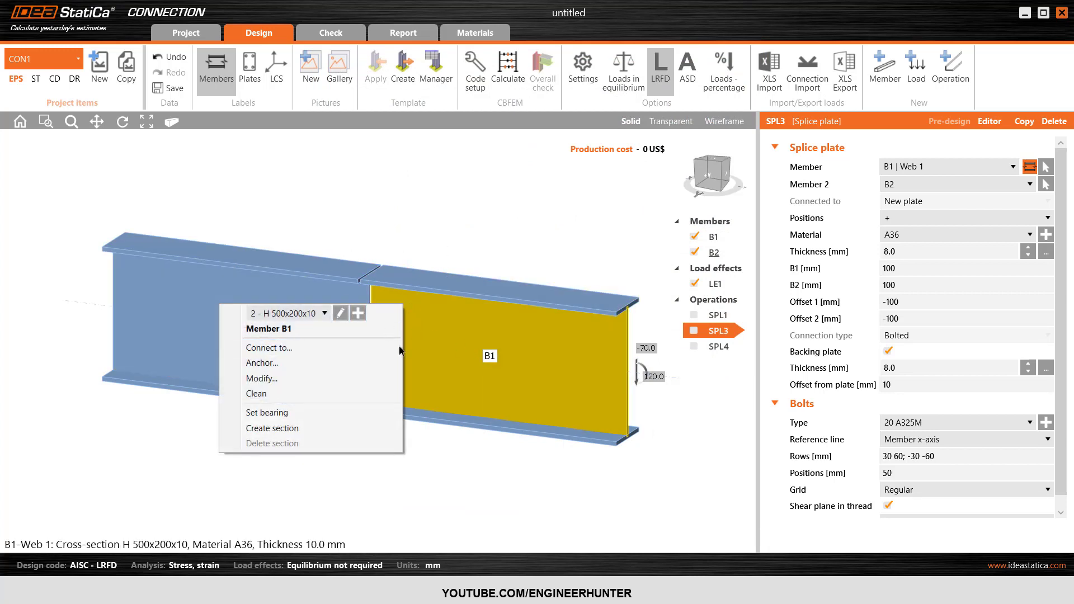
{"action": "left_click", "coordinate": [275, 350]}
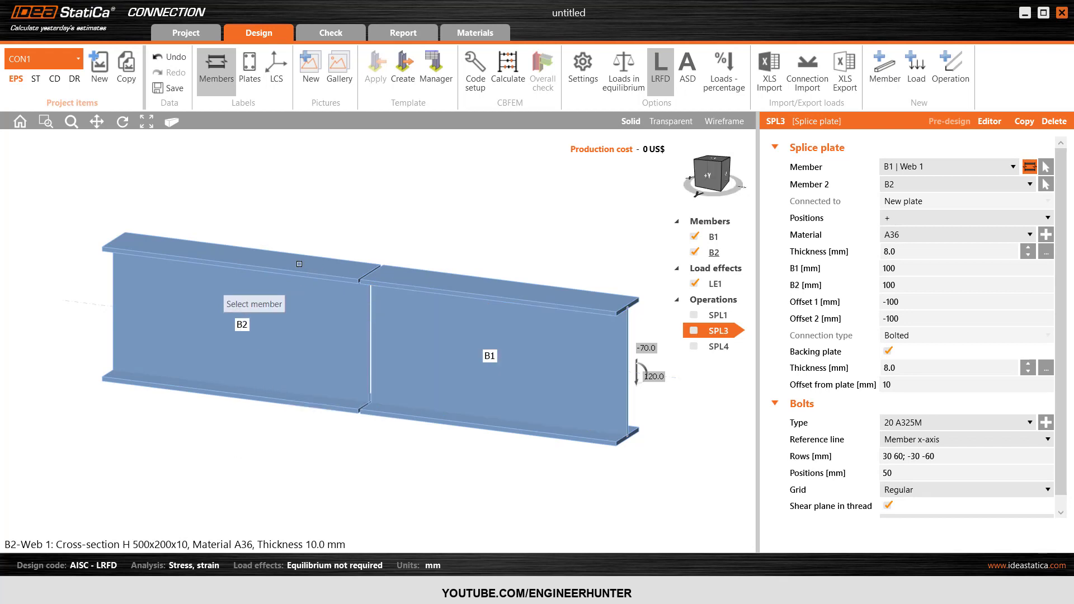
{"action": "left_click", "coordinate": [297, 318]}
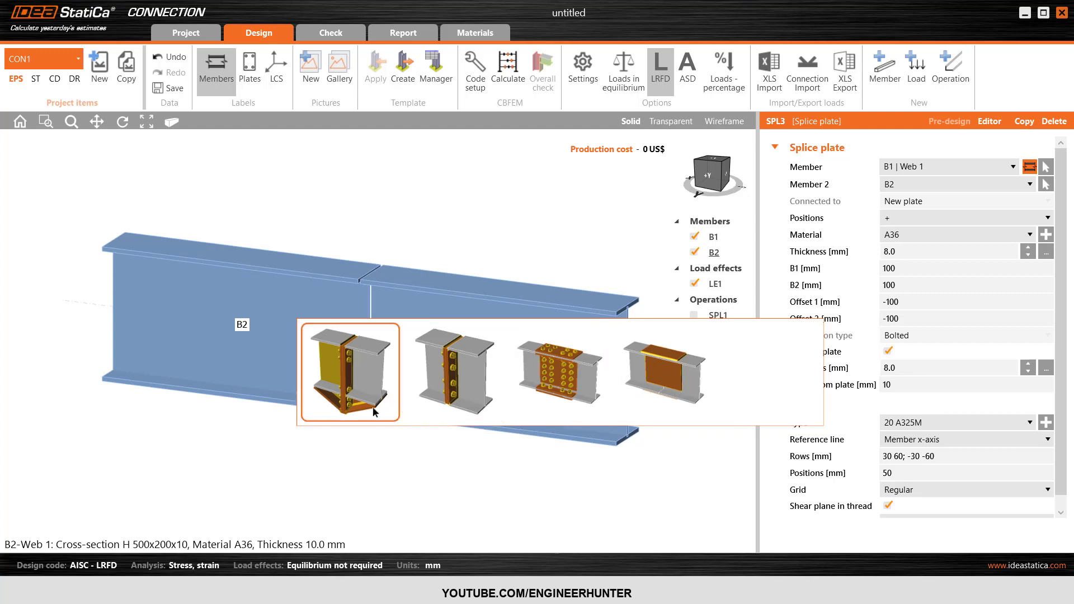
{"action": "left_click", "coordinate": [474, 377]}
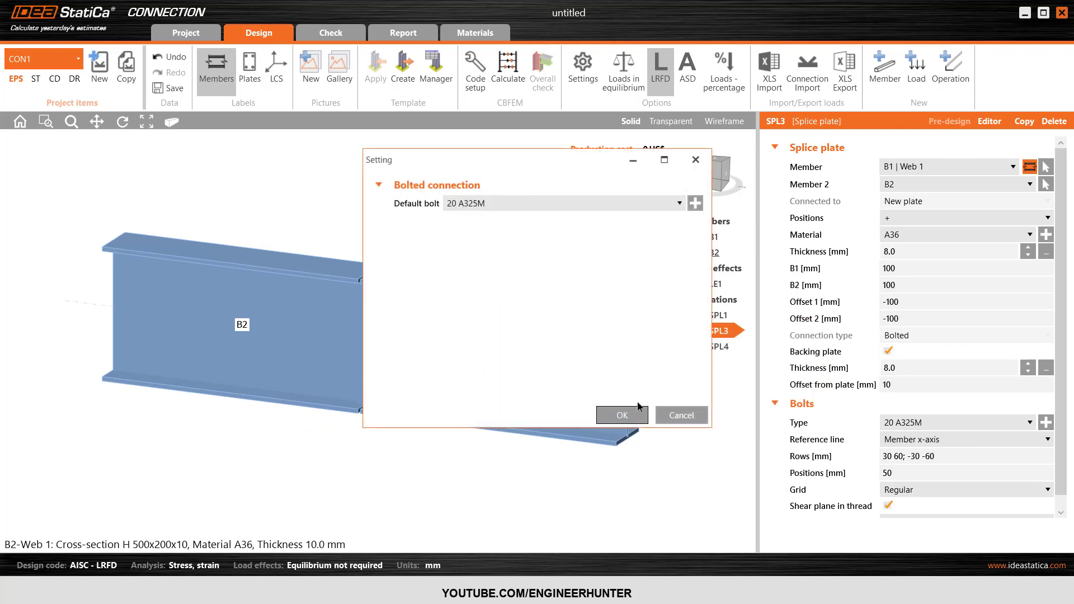
{"action": "left_click", "coordinate": [636, 421]}
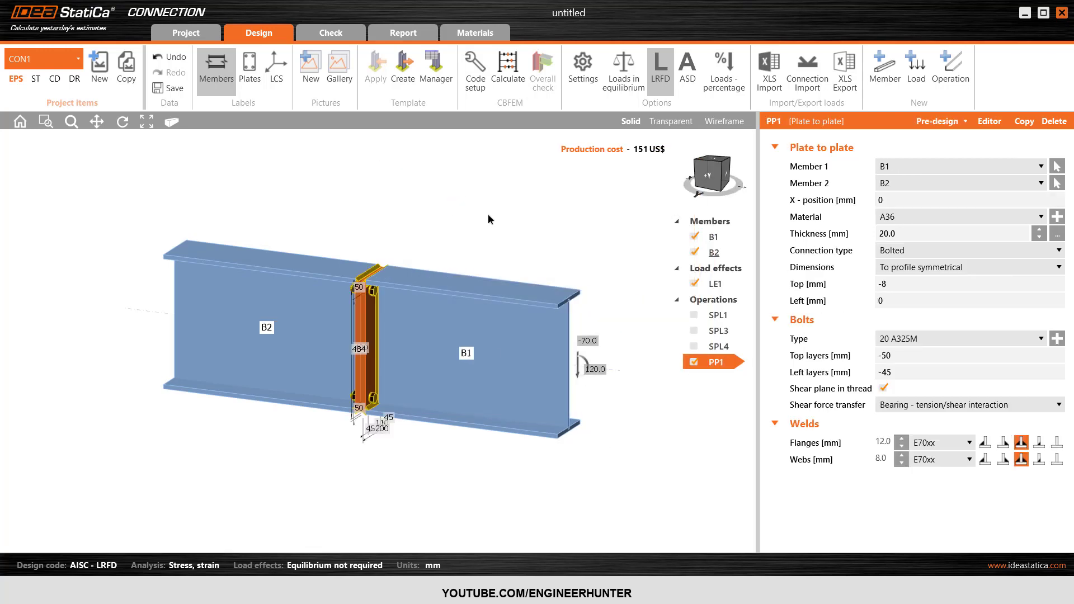
Step: Set the end plates' top dimension to 0 mm, and increase it to 10 mm to extend past the beam flanges
{"action": "left_click", "coordinate": [710, 173]}
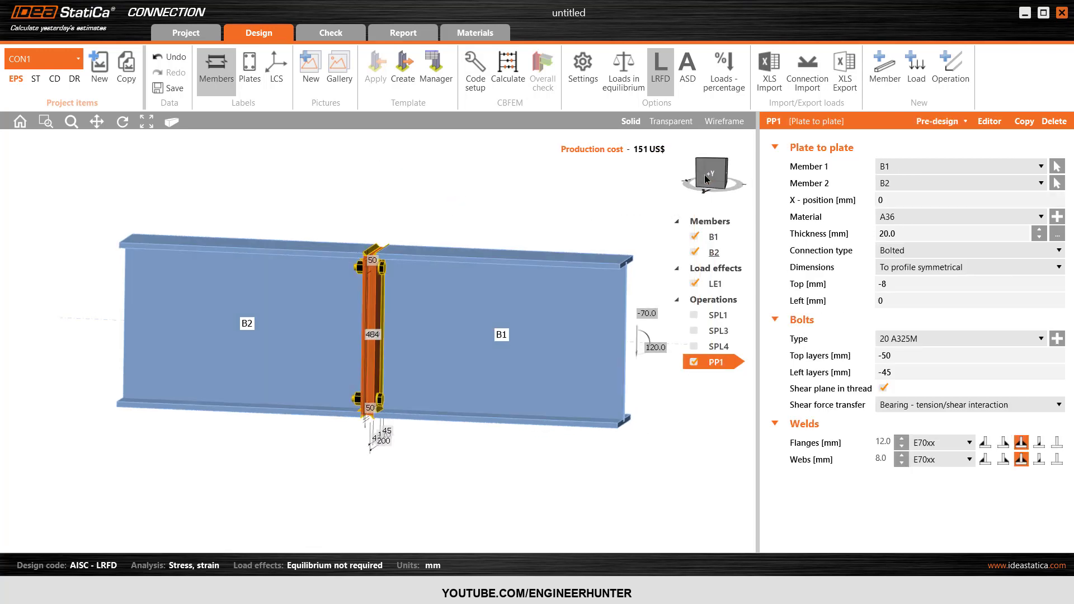
{"action": "left_click", "coordinate": [722, 164]}
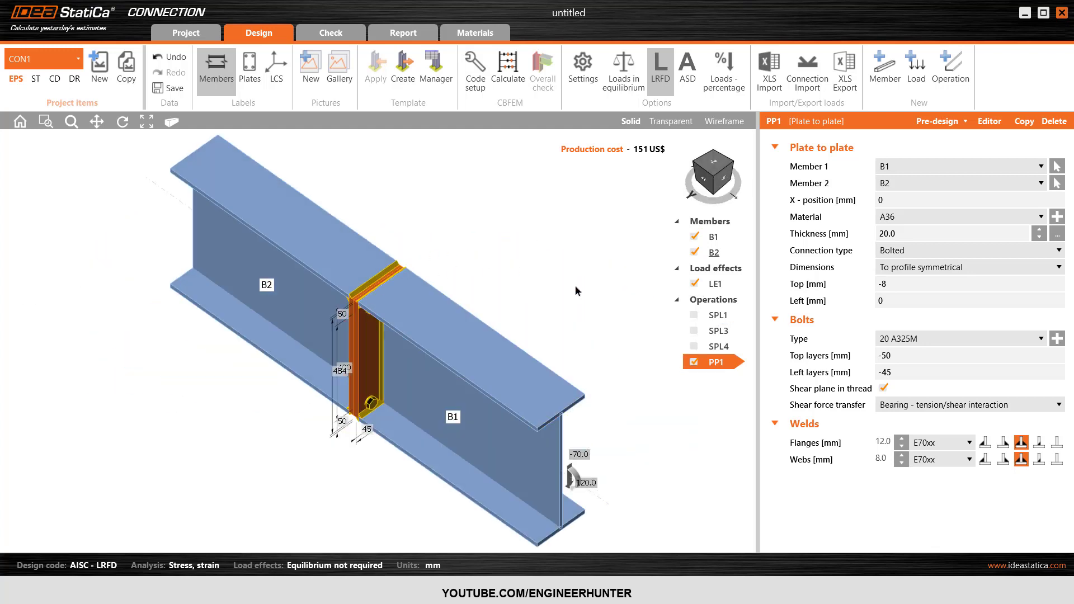
{"action": "scroll", "coordinate": [372, 289], "scroll_direction": "up", "scroll_amount": 3}
{"action": "left_click", "coordinate": [708, 183]}
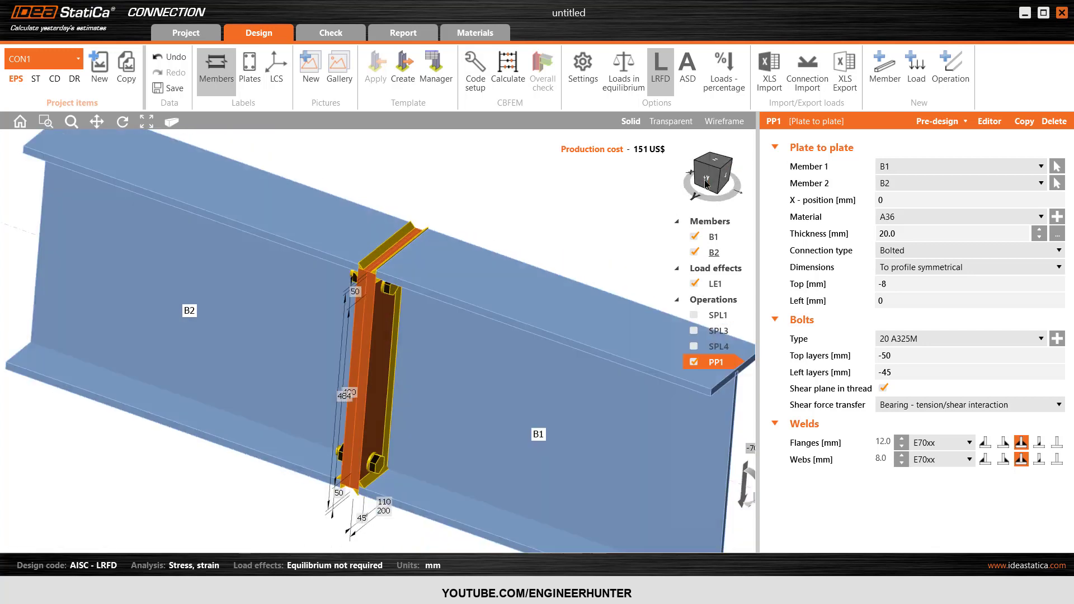
{"action": "scroll", "coordinate": [422, 249], "scroll_direction": "up", "scroll_amount": 5}
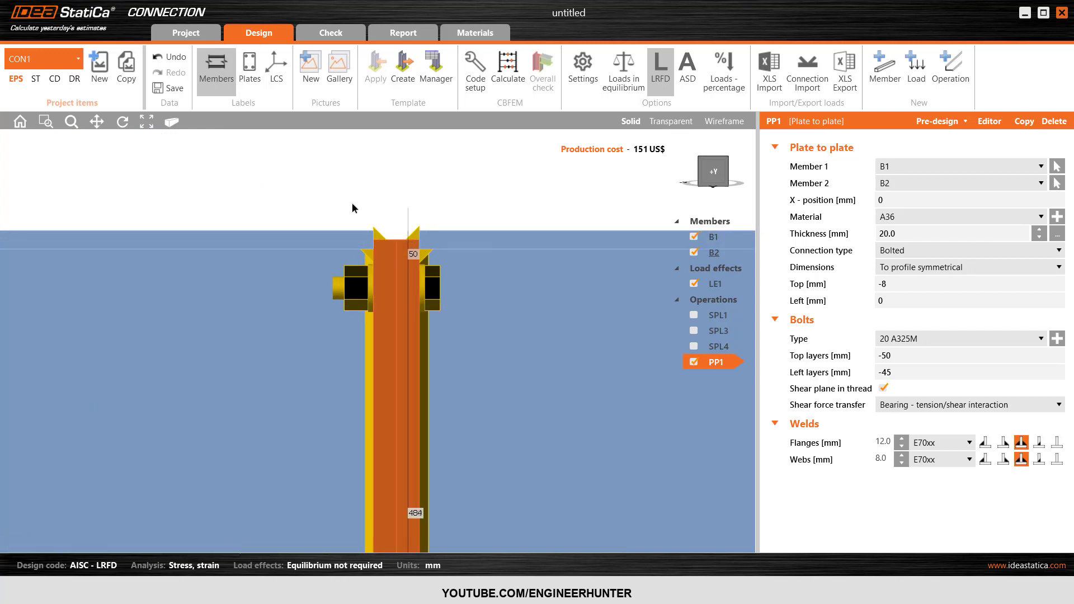
{"action": "scroll", "coordinate": [369, 209], "scroll_direction": "down", "scroll_amount": 5}
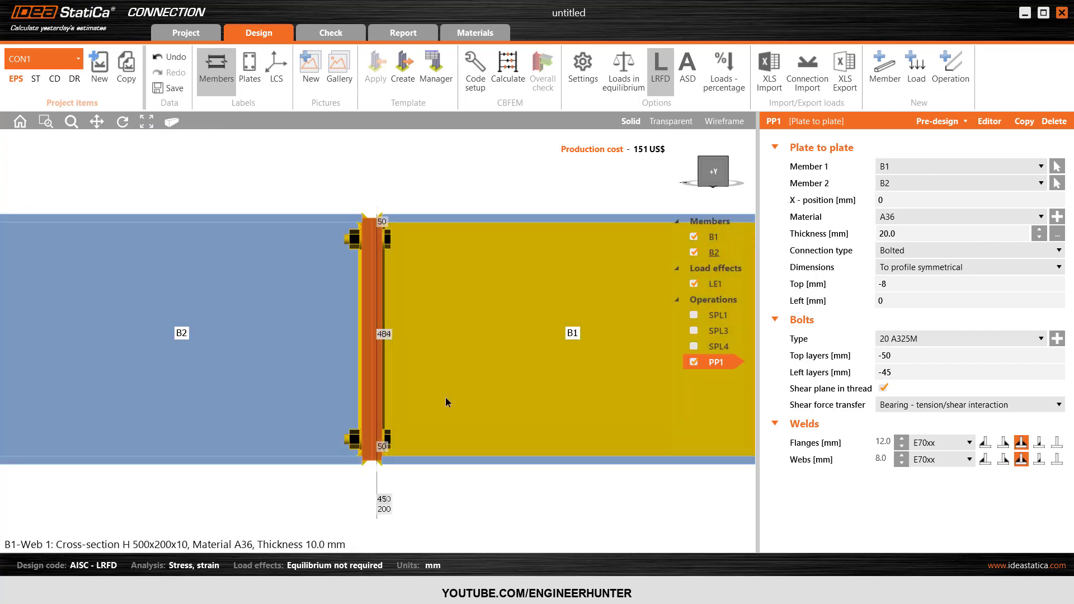
{"action": "left_click", "coordinate": [860, 285]}
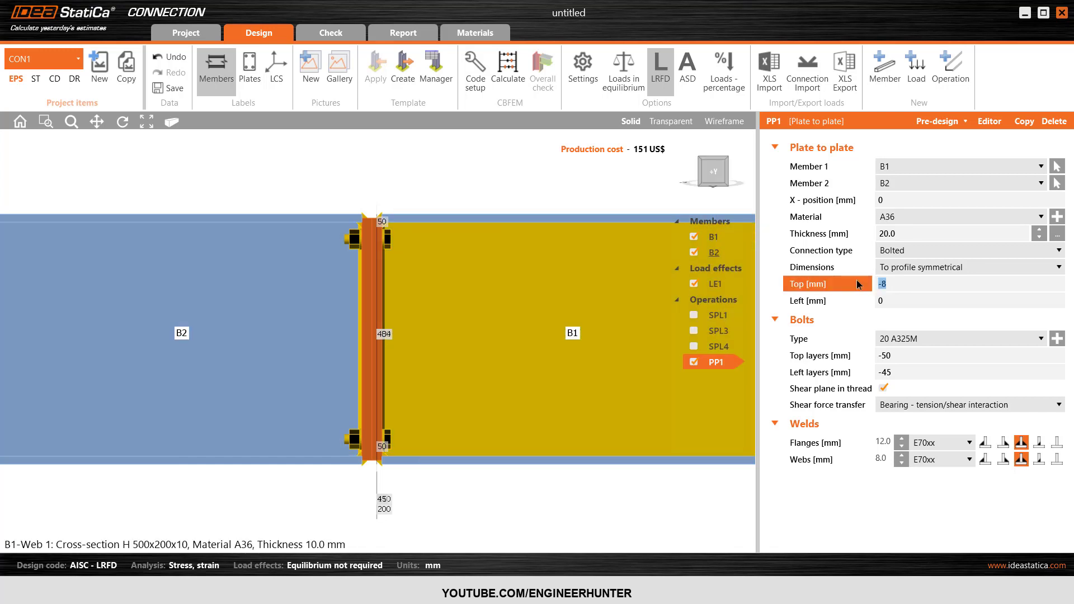
{"action": "type", "text": "0"}
{"action": "key", "text": "Tab"}
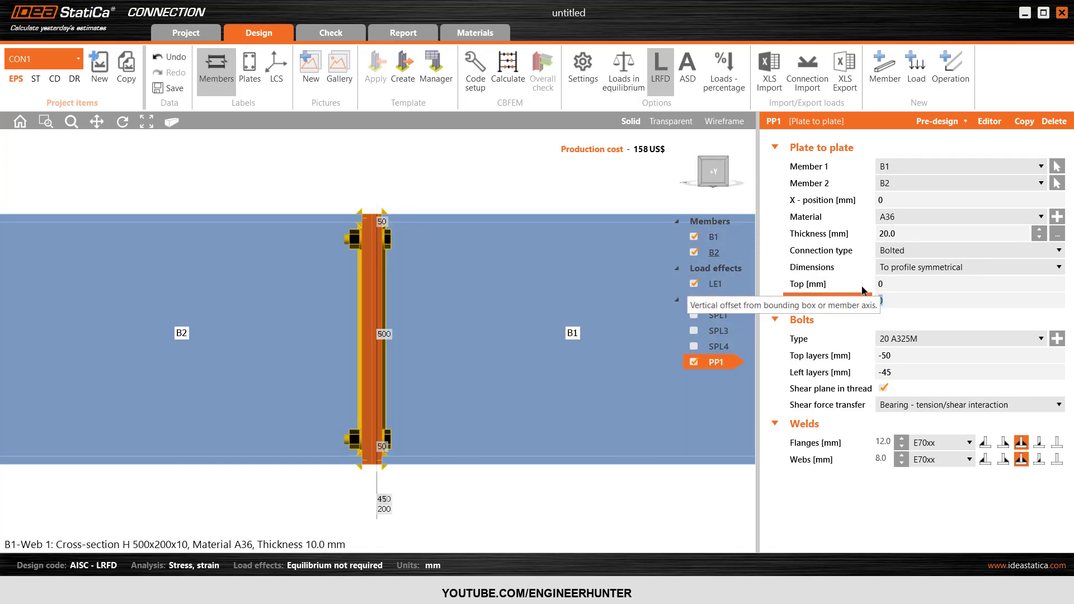
{"action": "left_click", "coordinate": [859, 286]}
{"action": "type", "text": "10"}
{"action": "key", "text": "Tab"}
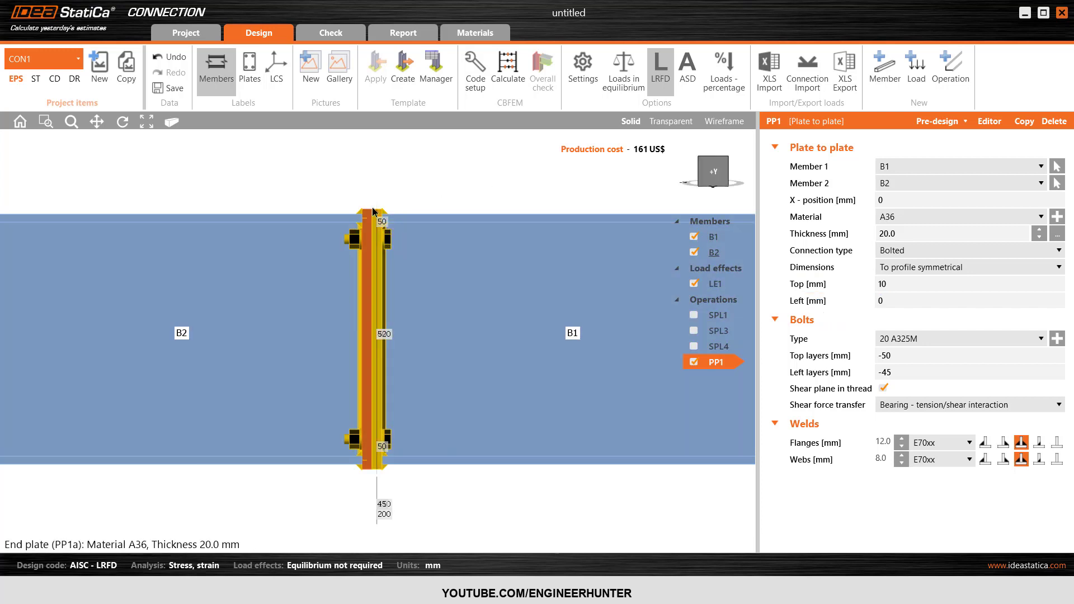
Step: Set the end-plate weld sizes to 6 mm for both the flanges and the webs
{"action": "scroll", "coordinate": [372, 235], "scroll_direction": "up", "scroll_amount": 3}
{"action": "left_click", "coordinate": [887, 442]}
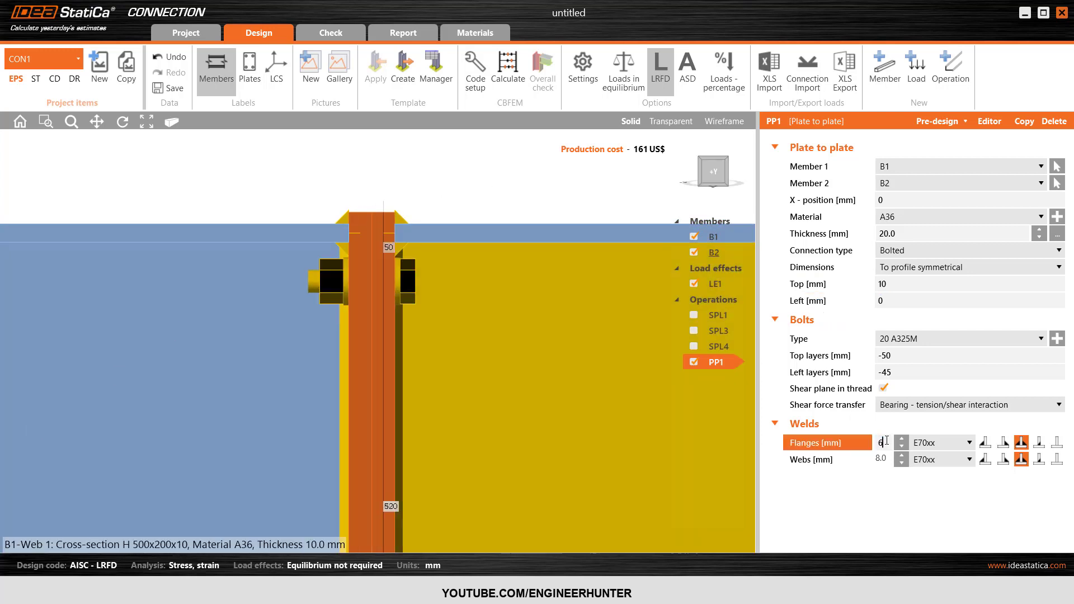
{"action": "type", "text": "6"}
{"action": "key", "text": "Return"}
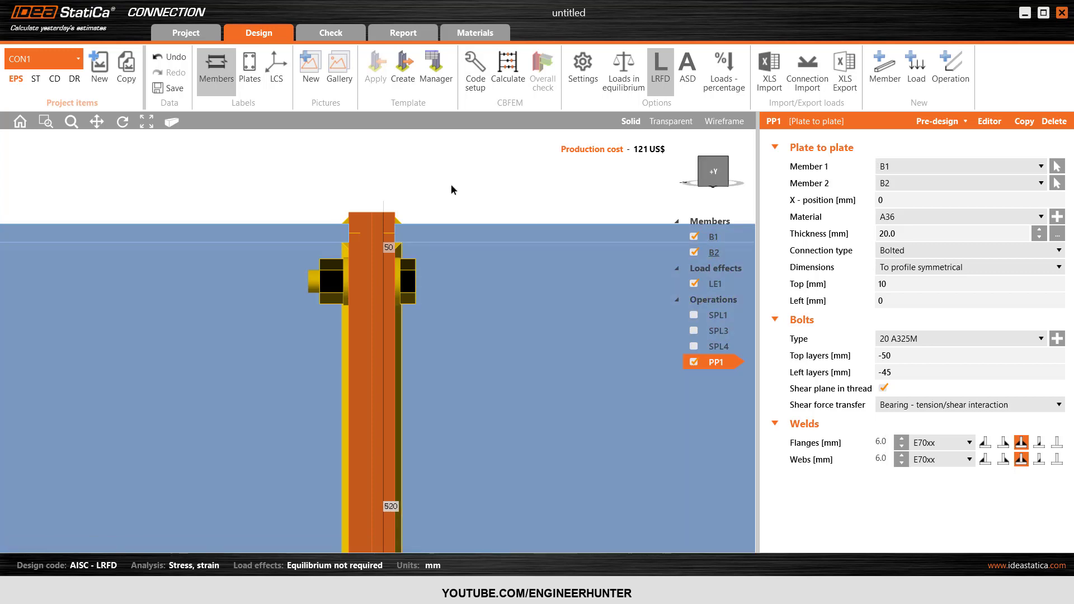
{"action": "scroll", "coordinate": [453, 189], "scroll_direction": "down", "scroll_amount": 3}
{"action": "left_click", "coordinate": [729, 162]}
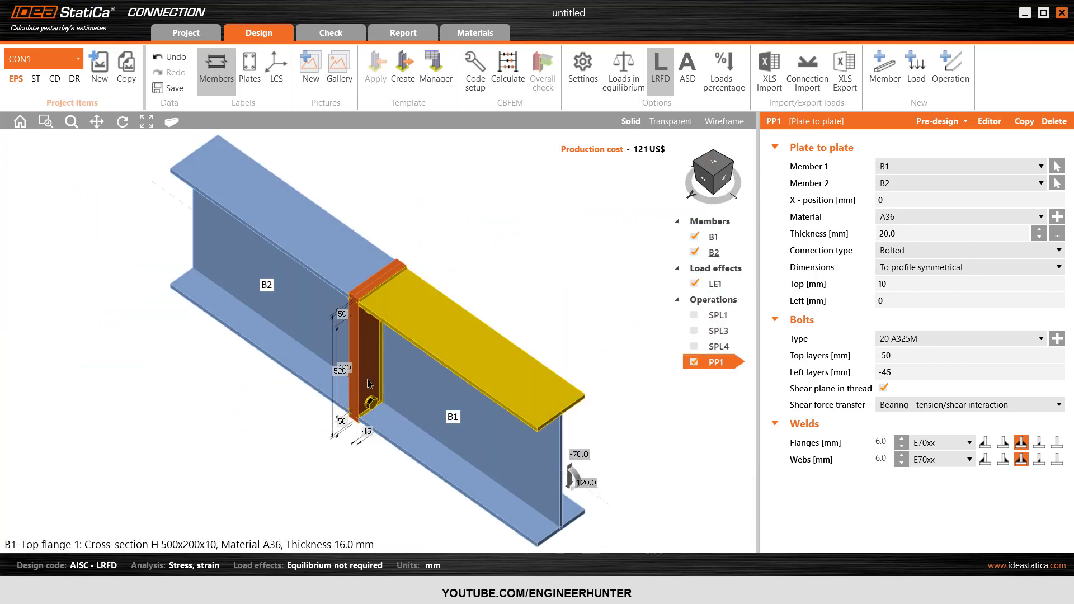
{"action": "scroll", "coordinate": [394, 280], "scroll_direction": "up", "scroll_amount": 5}
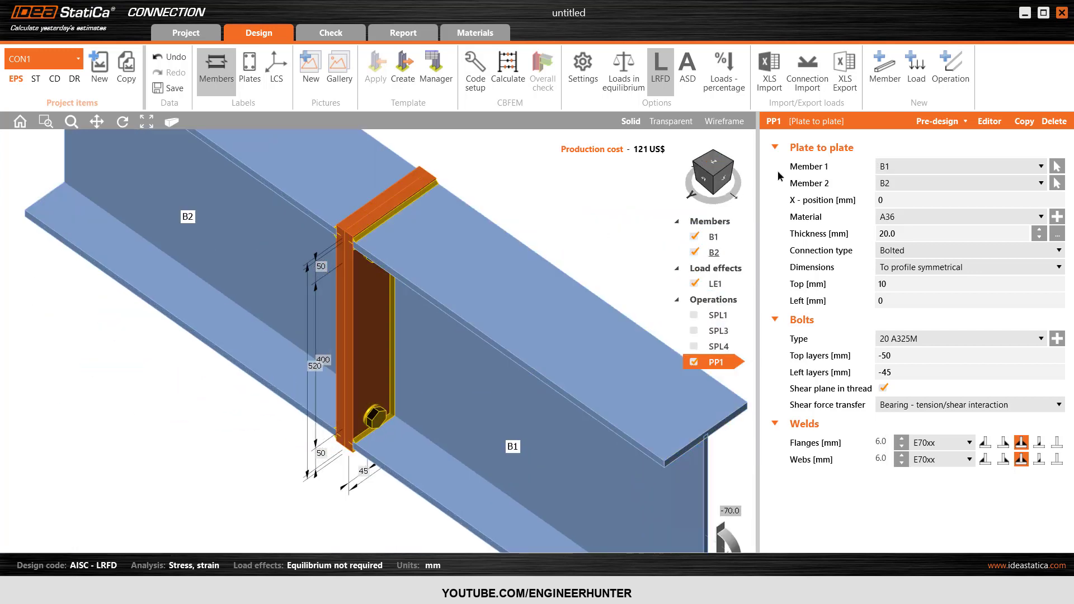
Step: Set the end-plate bolts' top layers to -70 mm to move the bolt rows away from the flanges
{"action": "left_click", "coordinate": [719, 181]}
{"action": "left_click", "coordinate": [718, 182]}
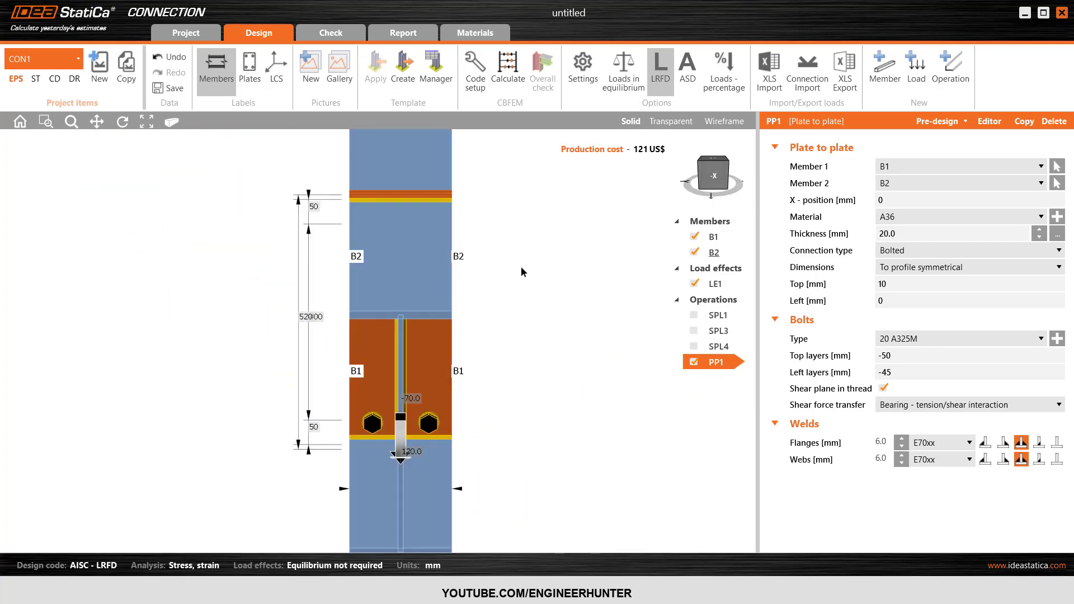
{"action": "double_click", "coordinate": [907, 355]}
{"action": "type", "text": "-70"}
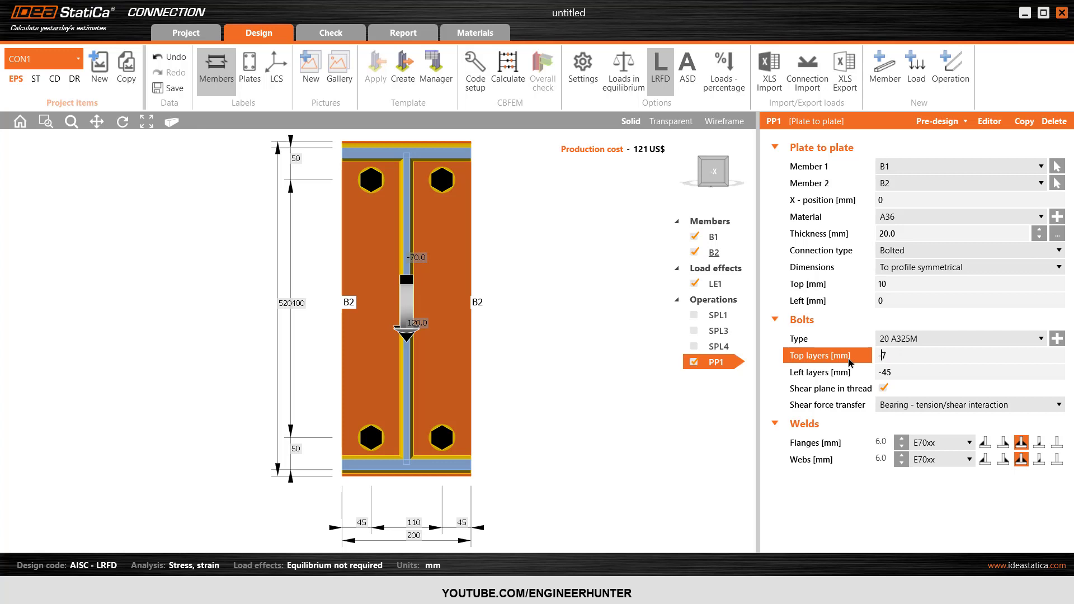
{"action": "key", "text": "Tab"}
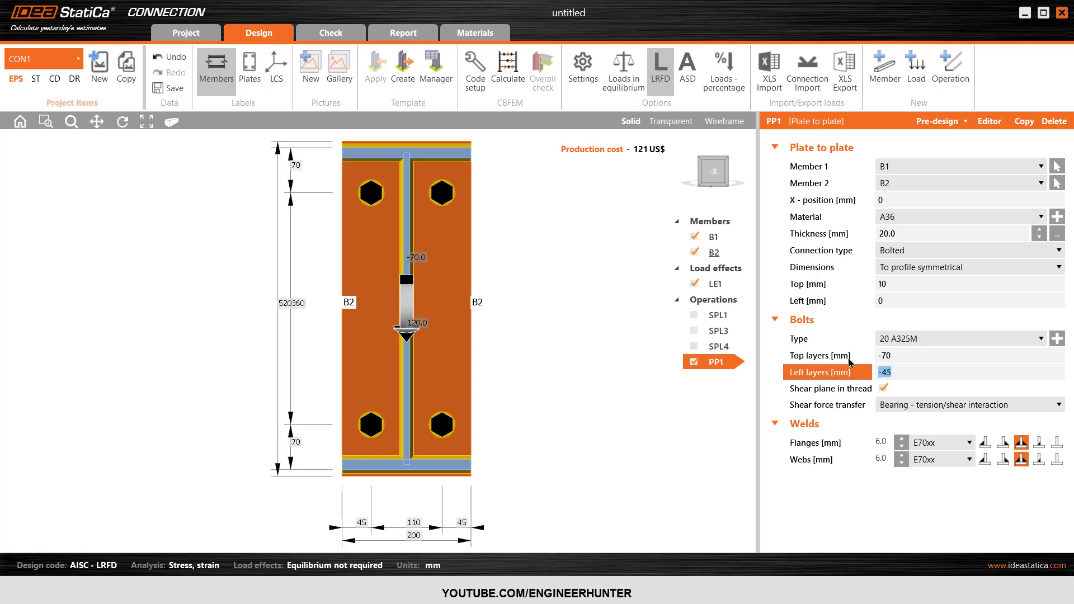
Step: Add a second pair of bolt rows to the end plate by setting the top layers to -70 -70
{"action": "left_click", "coordinate": [889, 365]}
{"action": "left_click", "coordinate": [902, 357]}
{"action": "left_click", "coordinate": [901, 372]}
{"action": "key", "text": "shift+Tab"}
{"action": "left_click", "coordinate": [907, 359]}
{"action": "type", "text": "-"}
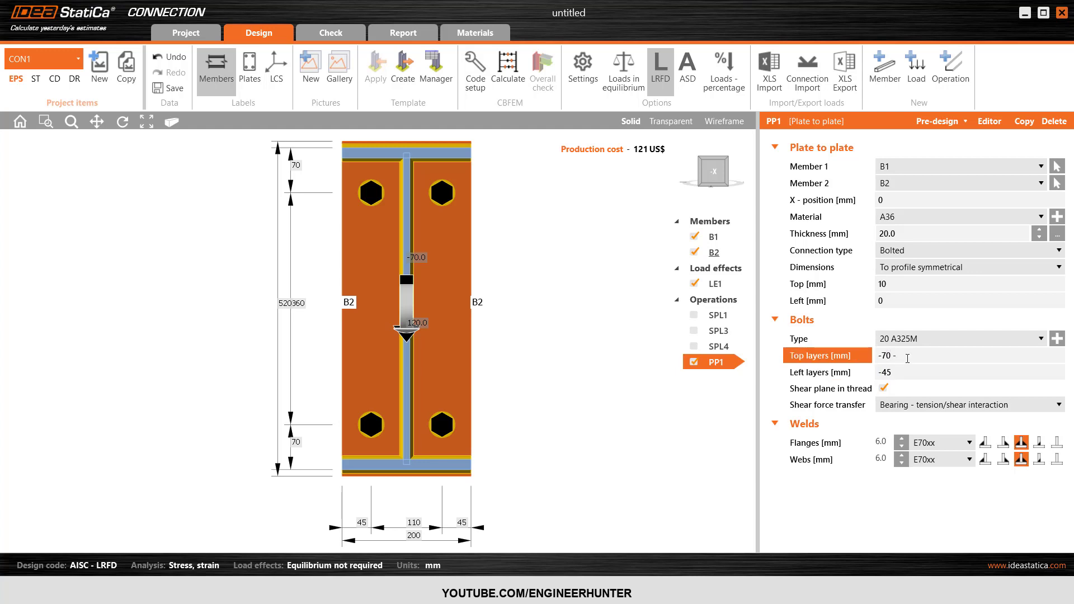
{"action": "type", "text": "70"}
{"action": "key", "text": "Tab"}
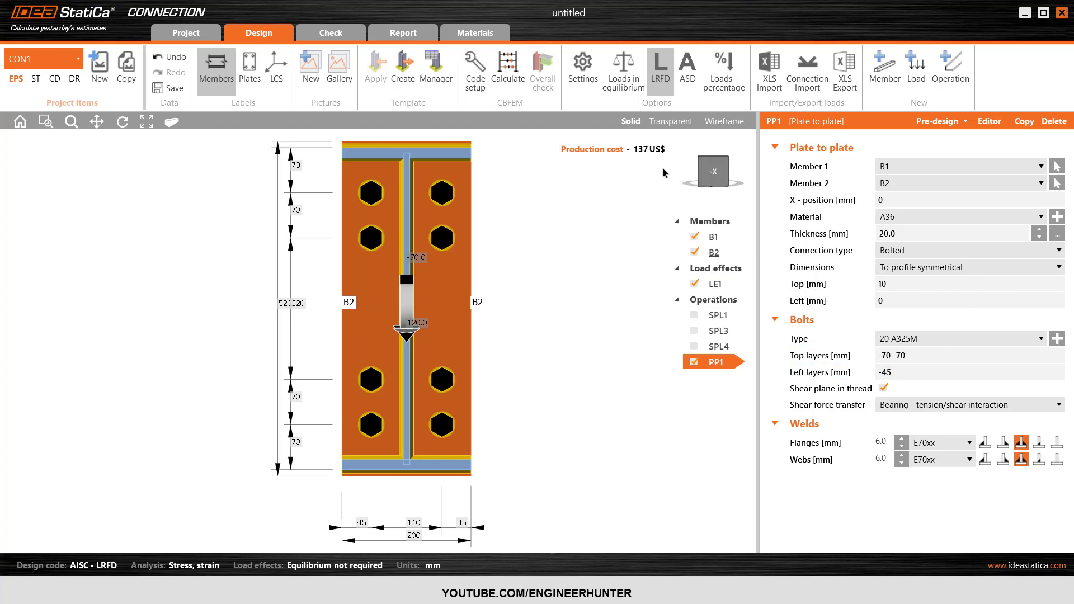
Step: Try a 10 mm end-plate thickness and calculate the connection to check its plates, bolts and welds
{"action": "left_click", "coordinate": [701, 161]}
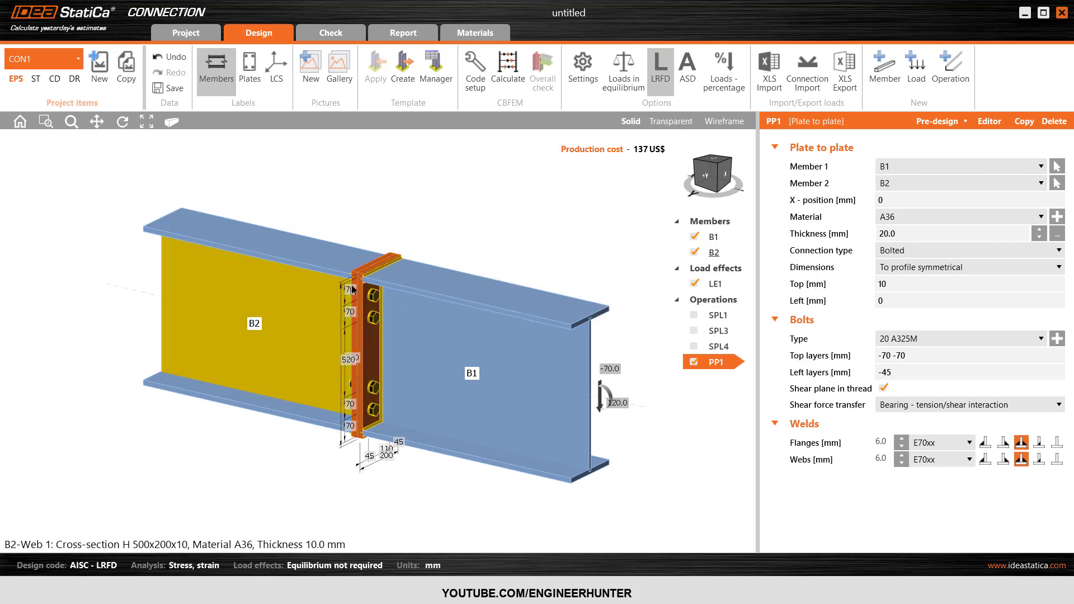
{"action": "left_click", "coordinate": [876, 234]}
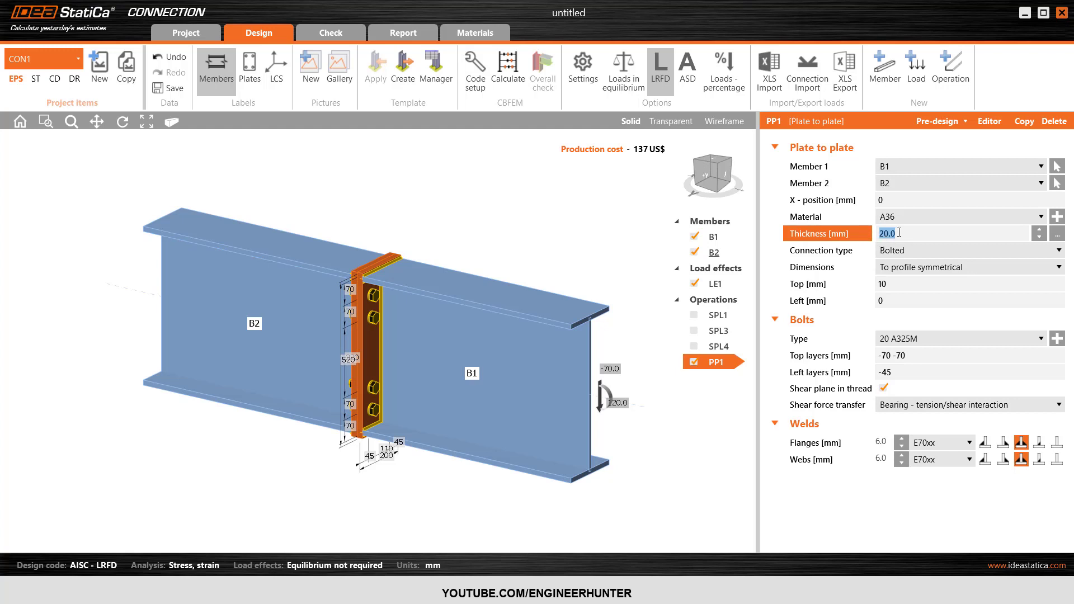
{"action": "type", "text": "10"}
{"action": "key", "text": "Tab"}
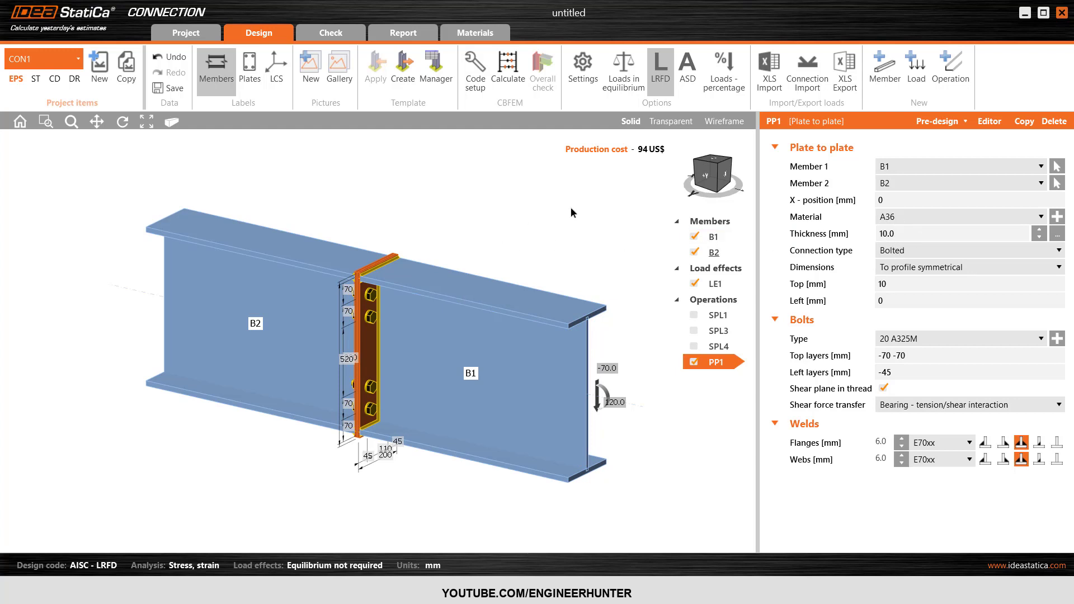
{"action": "left_click", "coordinate": [512, 90]}
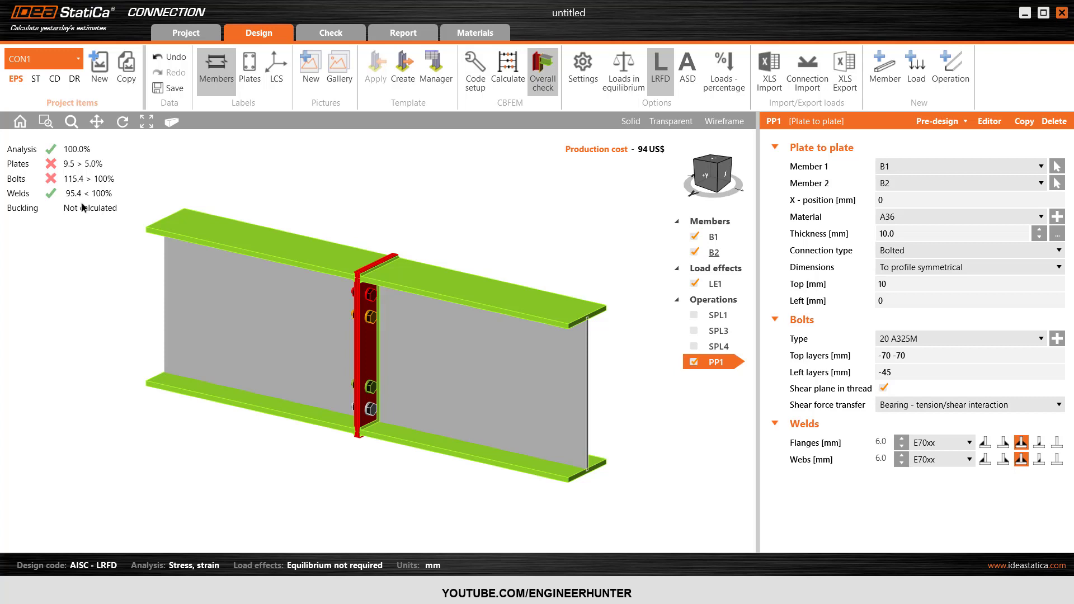
{"action": "left_click_drag", "start_coordinate": [703, 188], "coordinate": [467, 208]}
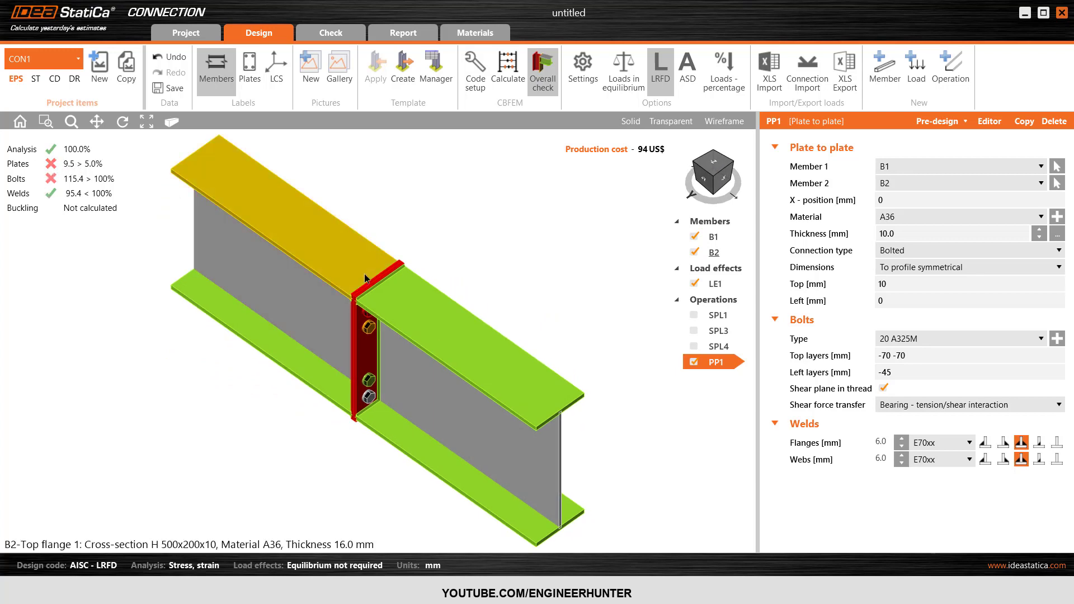
Step: Set the end-plate thickness to 14 mm, recalculate the connection and review the results from several angles
{"action": "left_click", "coordinate": [894, 235]}
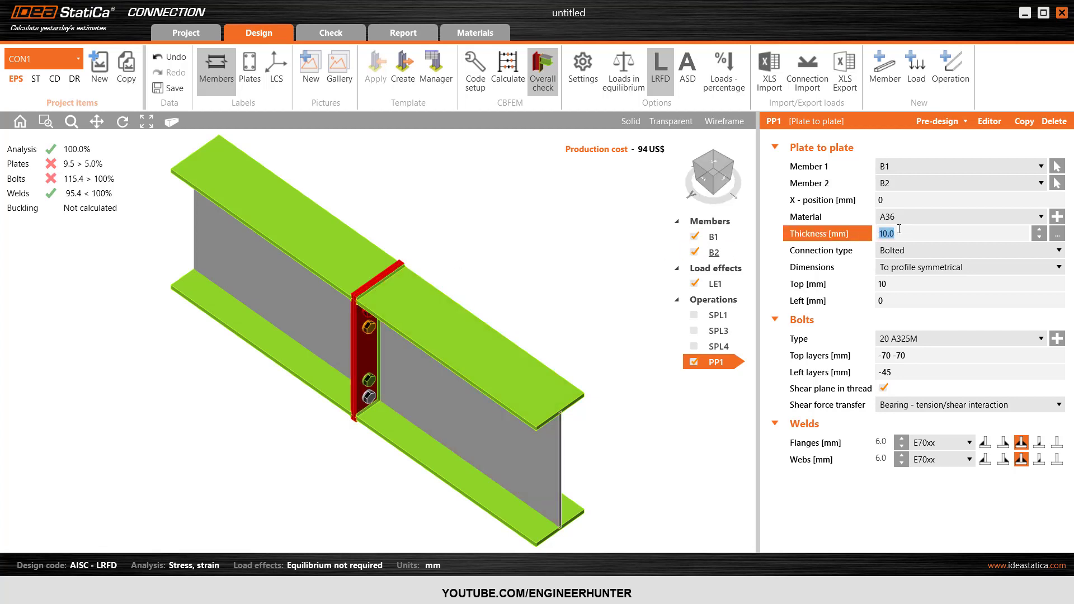
{"action": "type", "text": "14"}
{"action": "key", "text": "Tab"}
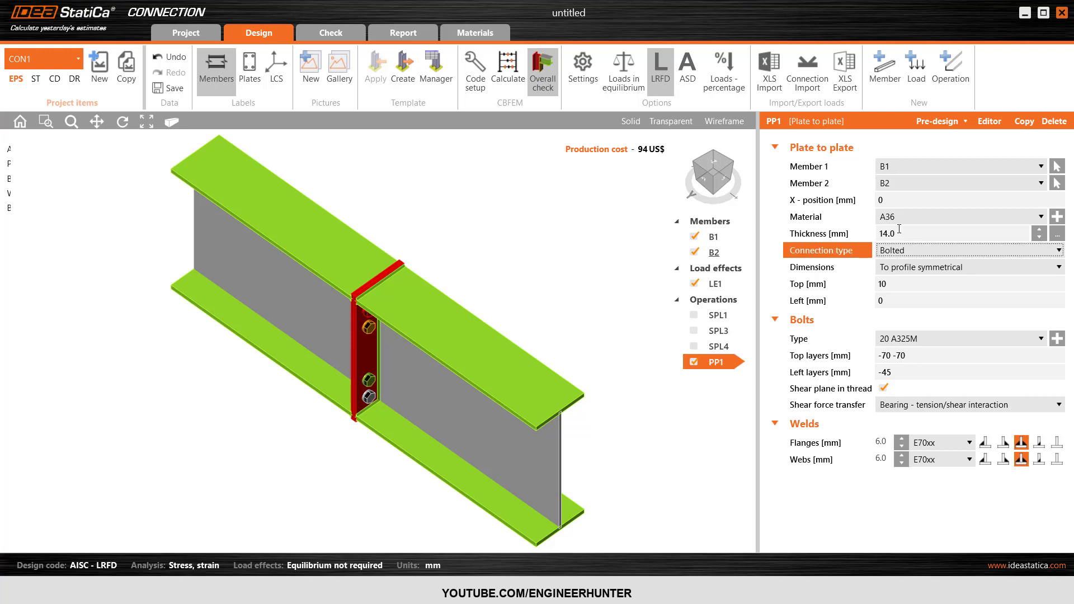
{"action": "left_click", "coordinate": [508, 84]}
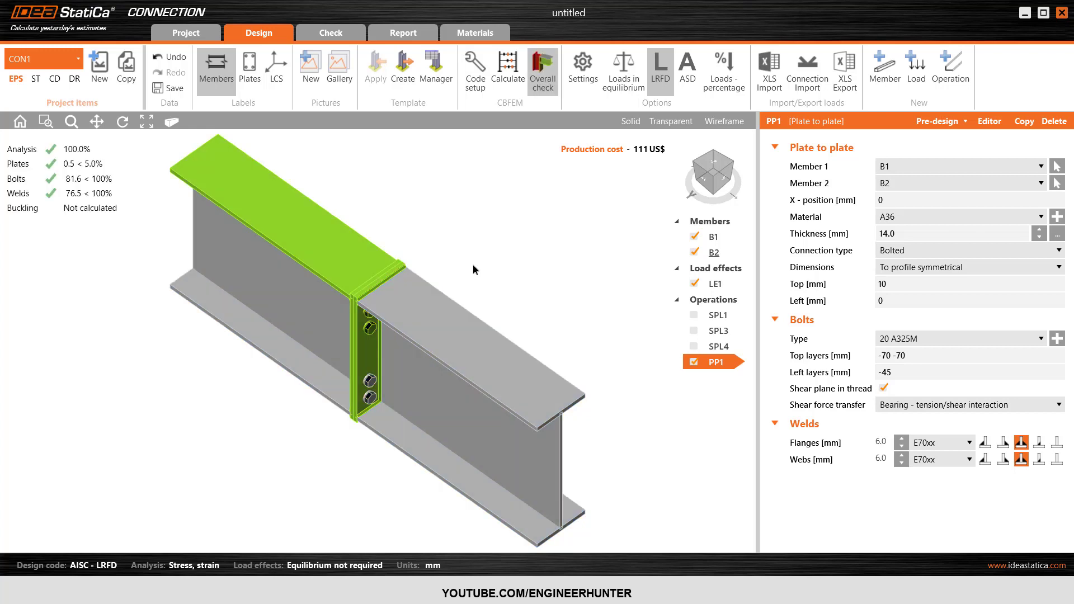
{"action": "mouse_move", "coordinate": [716, 176]}
{"action": "left_mouse_down"}
{"action": "mouse_move", "coordinate": [753, 154]}
{"action": "mouse_move", "coordinate": [710, 174]}
{"action": "left_mouse_up"}
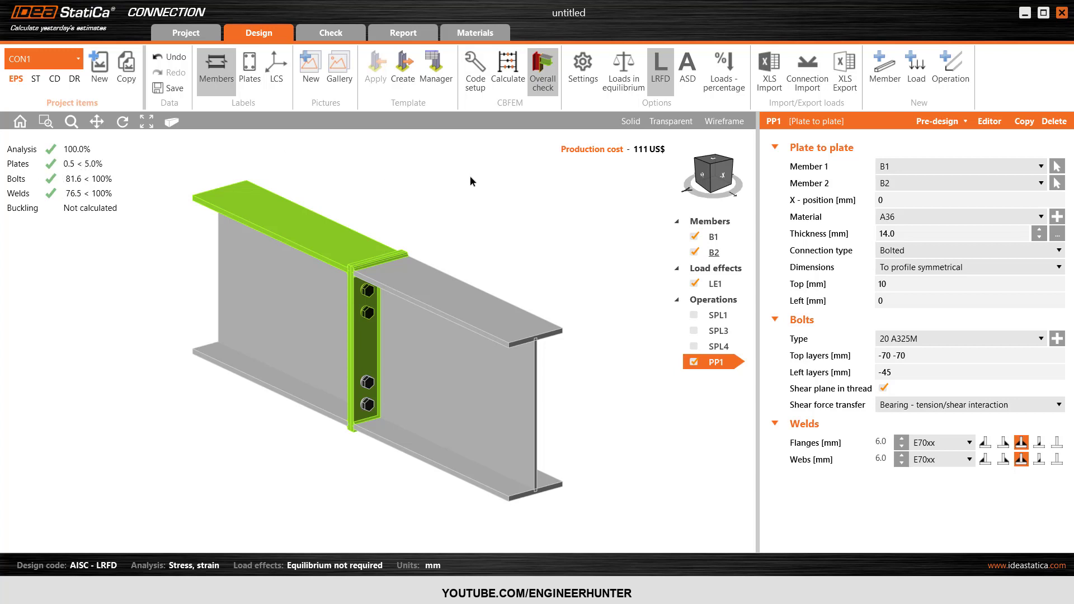
{"action": "left_click", "coordinate": [726, 160]}
{"action": "left_click_drag", "start_coordinate": [726, 161], "coordinate": [588, 194]}
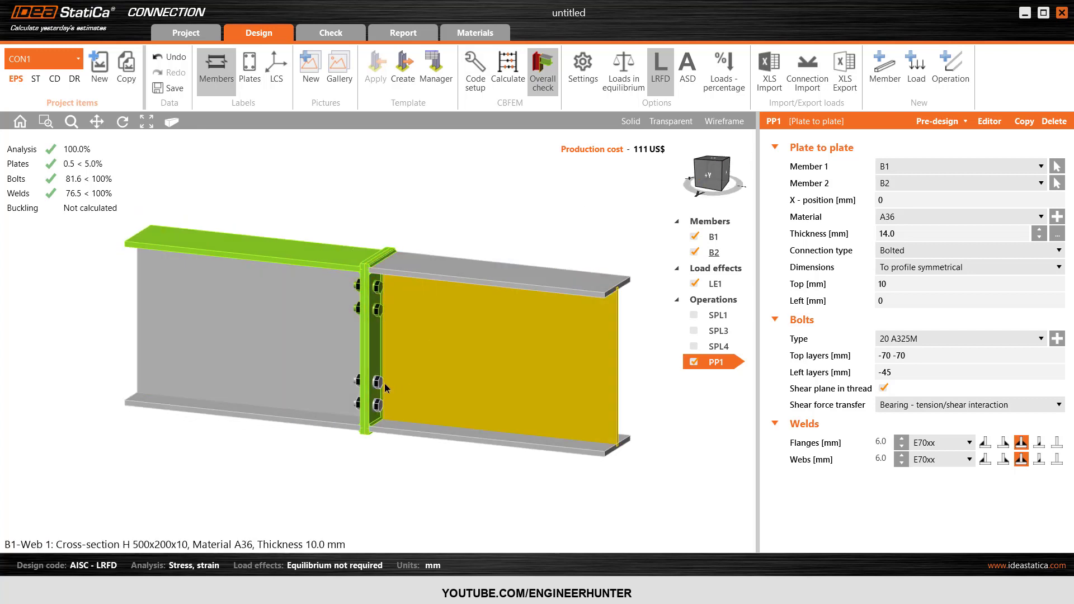
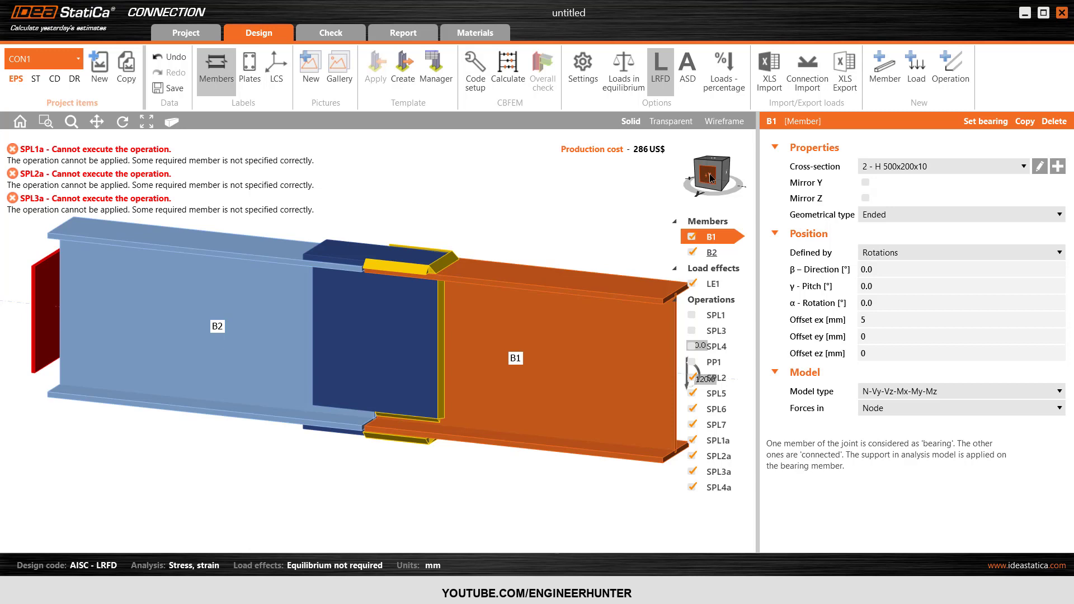
Step: Set the ex offset of members B1 and B2 to 0 mm to close the gap between the beams
{"action": "left_click", "coordinate": [709, 175]}
{"action": "scroll", "coordinate": [378, 249], "scroll_direction": "up", "scroll_amount": 6}
{"action": "scroll", "coordinate": [378, 249], "scroll_direction": "down", "scroll_amount": 5}
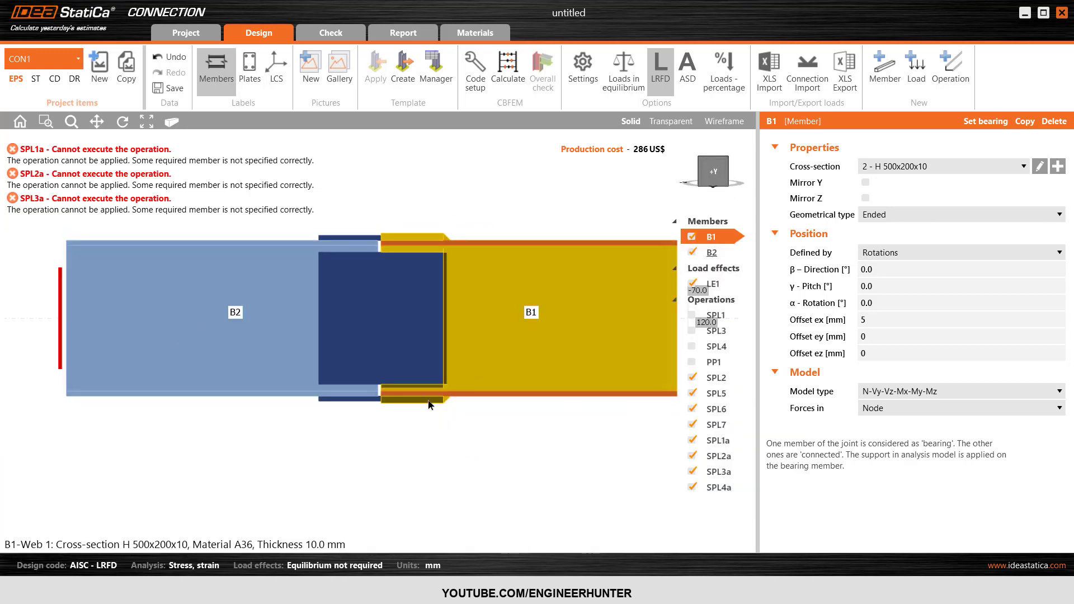
{"action": "scroll", "coordinate": [455, 435], "scroll_direction": "up", "scroll_amount": 2}
{"action": "scroll", "coordinate": [451, 440], "scroll_direction": "down", "scroll_amount": 1}
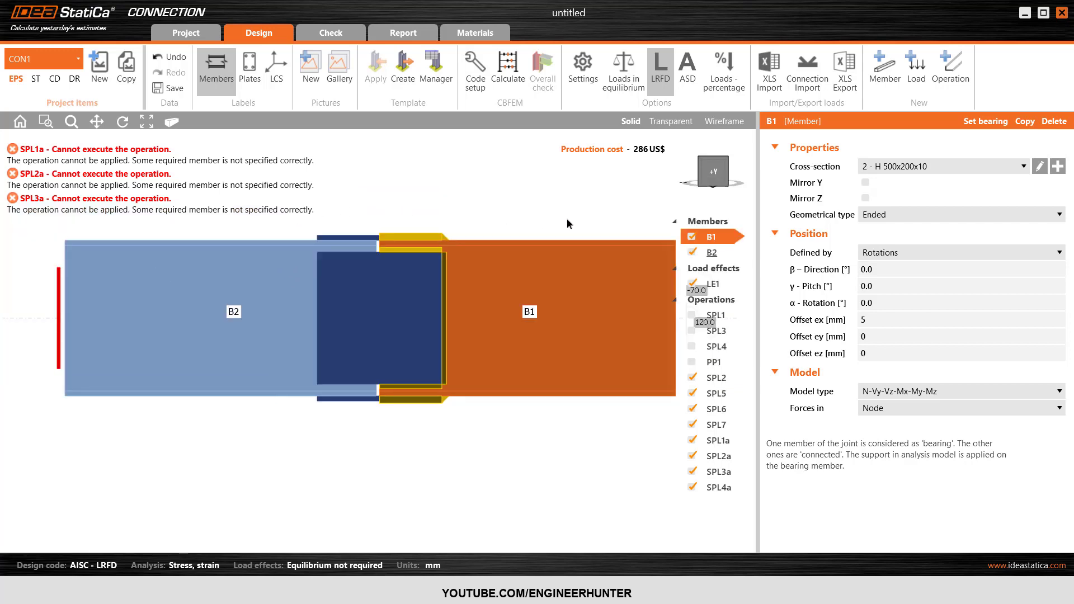
{"action": "left_click", "coordinate": [850, 322]}
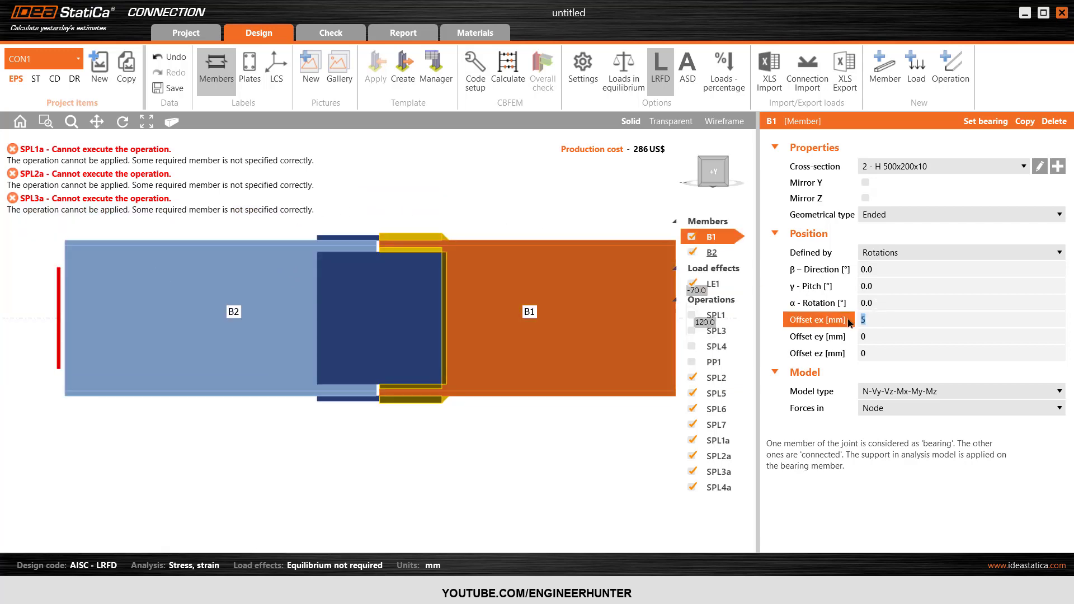
{"action": "type", "text": "0"}
{"action": "key", "text": "Tab"}
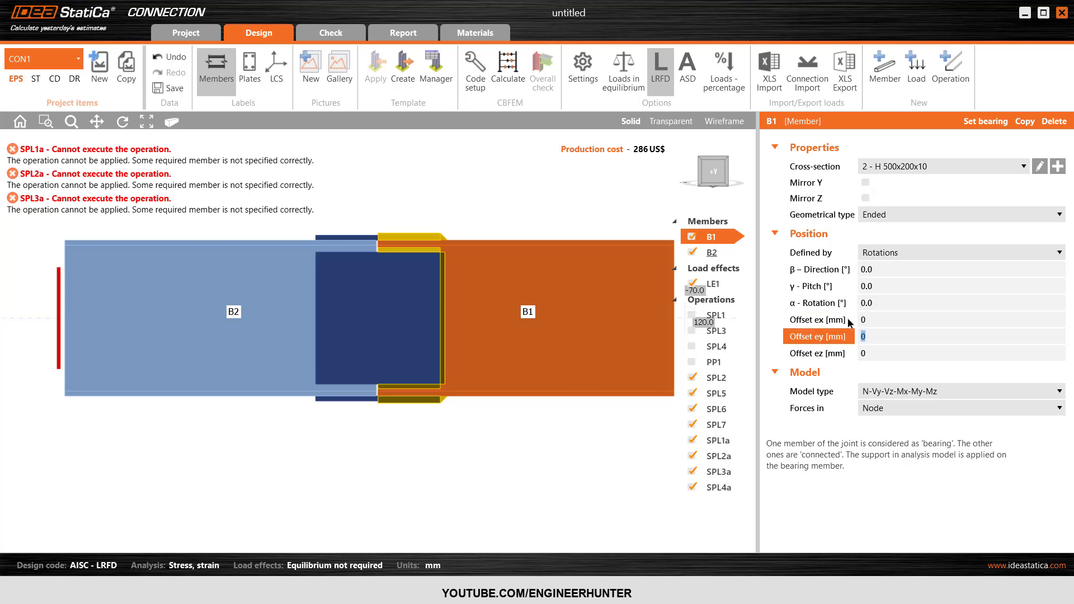
{"action": "left_click", "coordinate": [722, 257]}
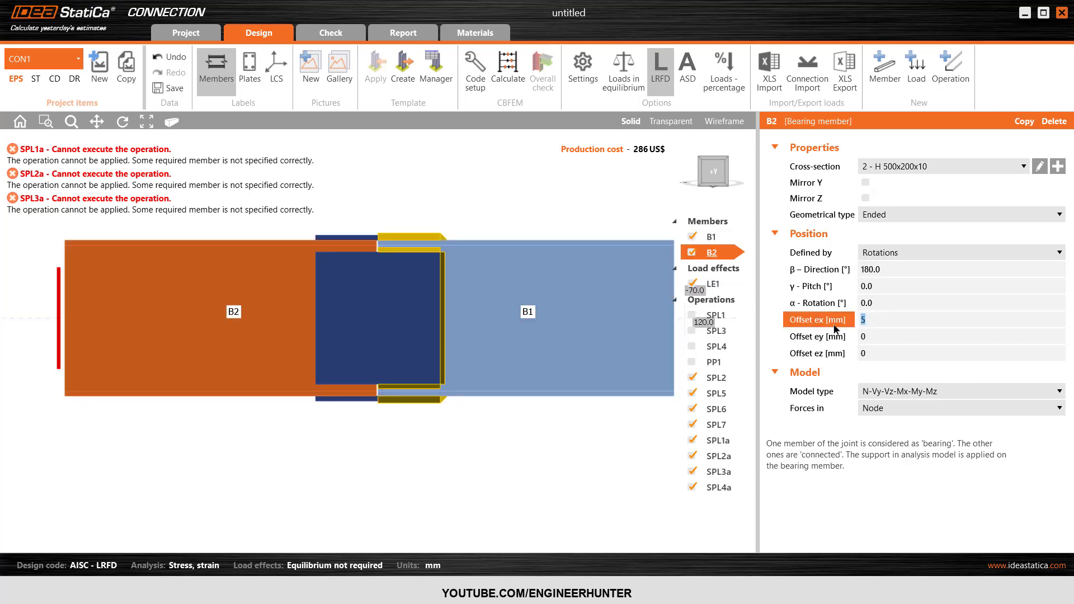
Step: Set both the longitudinal and transversal weld sizes of the top flange splice plate SPL2 to 6 mm
{"action": "left_click", "coordinate": [726, 162]}
{"action": "scroll", "coordinate": [403, 302], "scroll_direction": "up", "scroll_amount": 3}
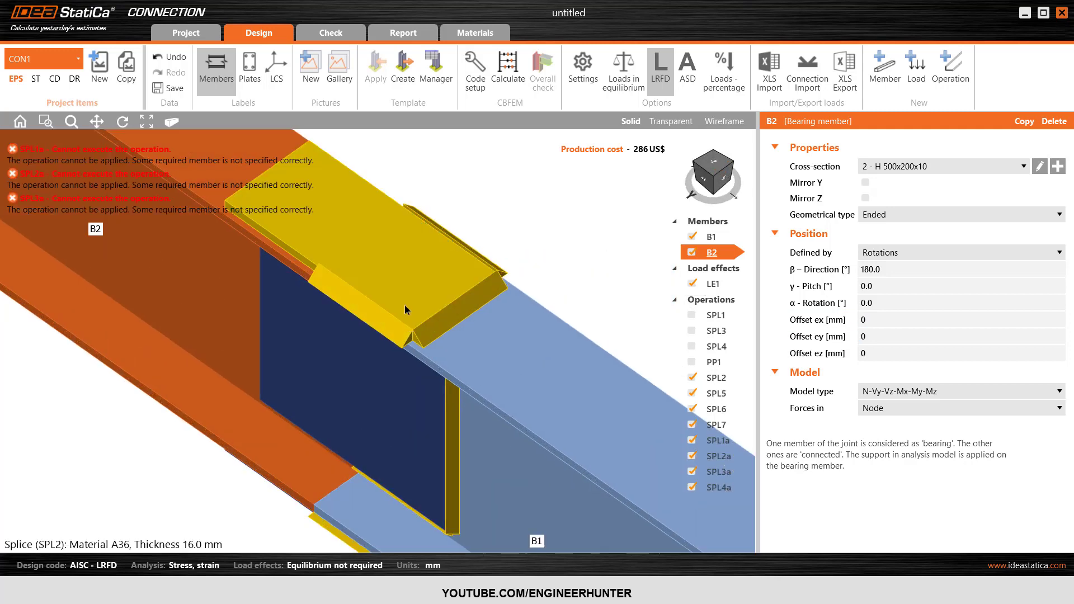
{"action": "left_click", "coordinate": [398, 280]}
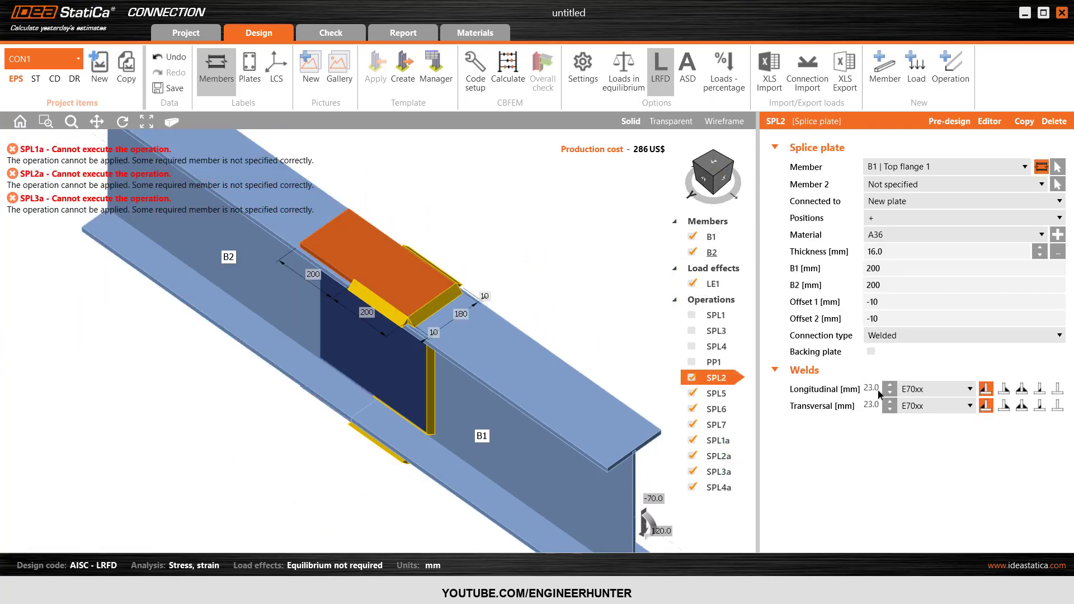
{"action": "left_click", "coordinate": [871, 388]}
{"action": "type", "text": "6"}
{"action": "key", "text": "Tab"}
{"action": "type", "text": "6"}
{"action": "key", "text": "Tab"}
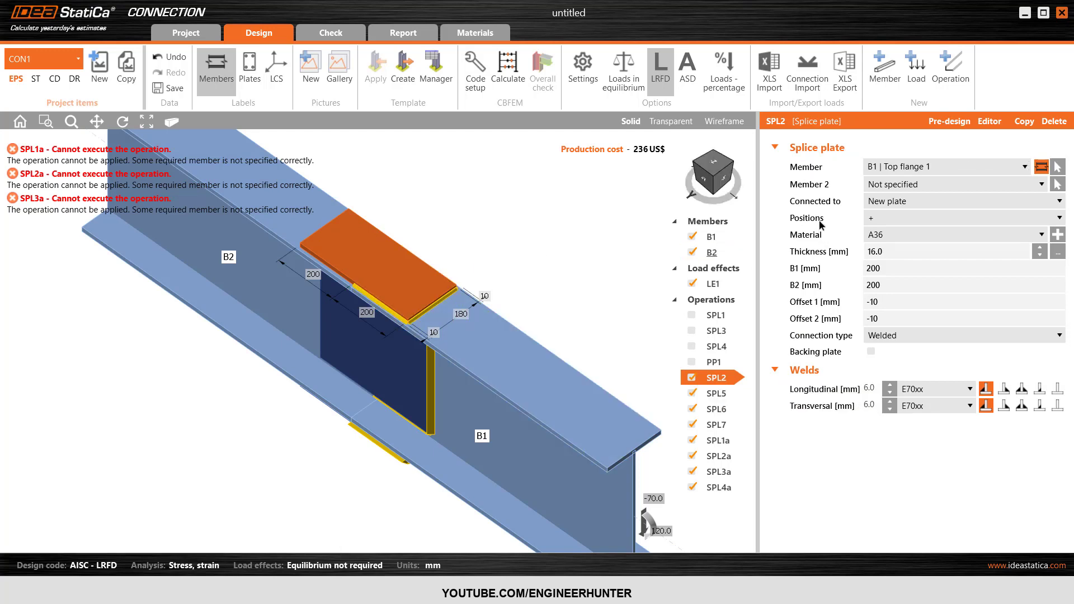
Step: Try B2 as the second member of splice plate SPL2, and restore a welded plate with no second member
{"action": "left_click", "coordinate": [876, 189]}
{"action": "left_click", "coordinate": [882, 214]}
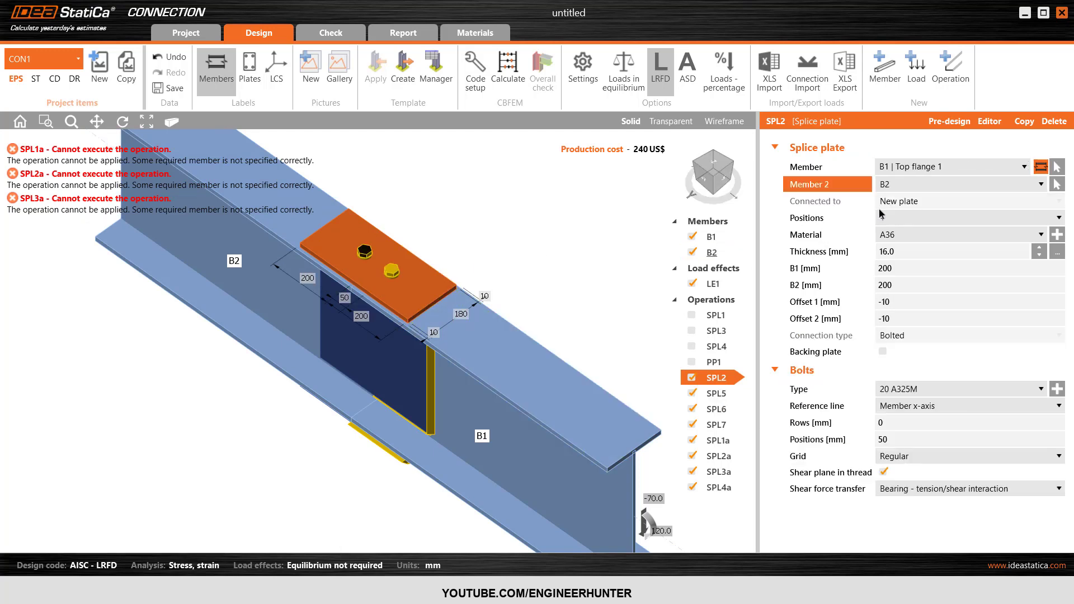
{"action": "left_click", "coordinate": [899, 186]}
{"action": "left_click", "coordinate": [902, 200]}
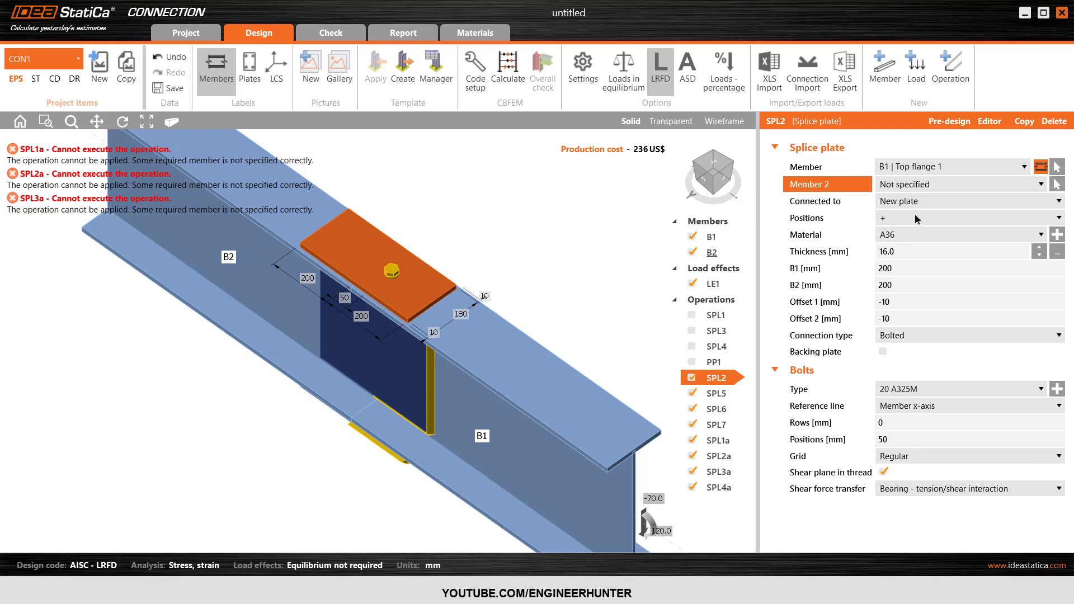
{"action": "left_click", "coordinate": [917, 335]}
{"action": "left_click", "coordinate": [896, 360]}
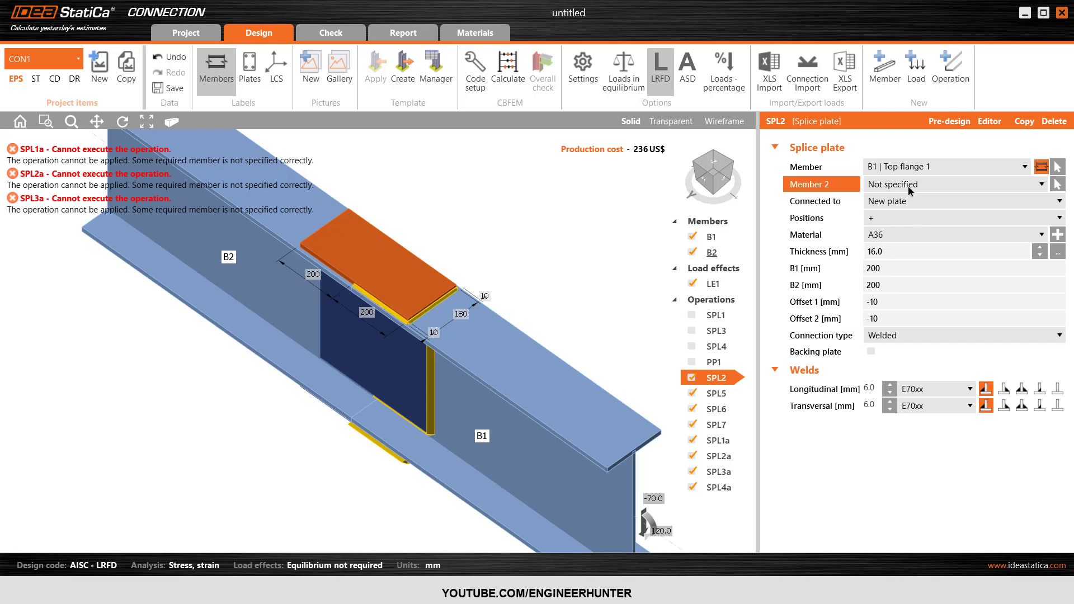
Step: Retry assigning B2 to SPL2, clear the second member again and return the connection type to welded
{"action": "left_click", "coordinate": [908, 186]}
{"action": "left_click", "coordinate": [876, 211]}
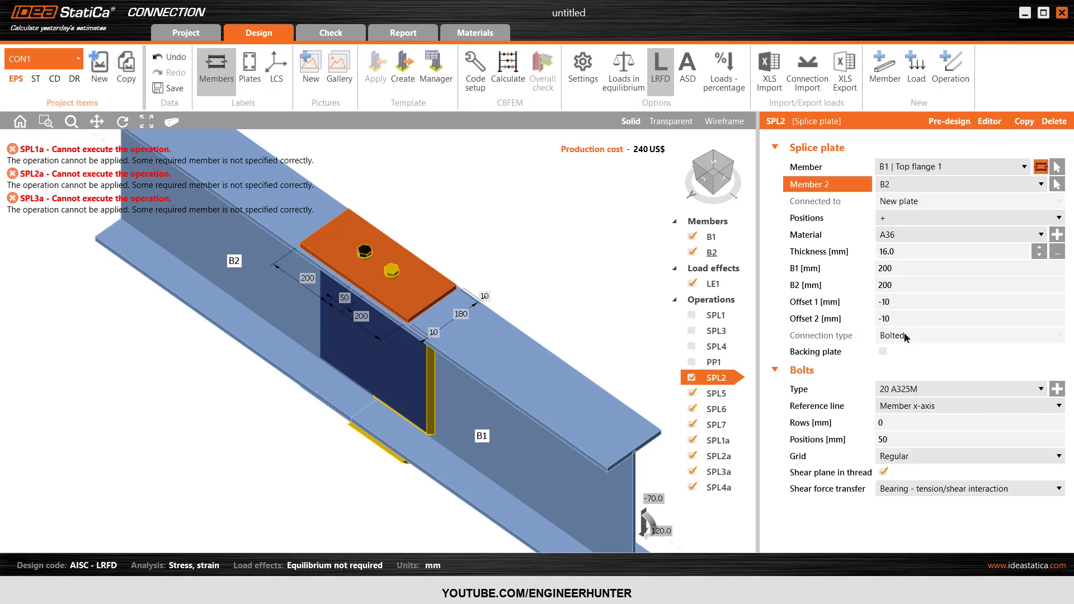
{"action": "left_click", "coordinate": [904, 186]}
{"action": "left_click", "coordinate": [900, 199]}
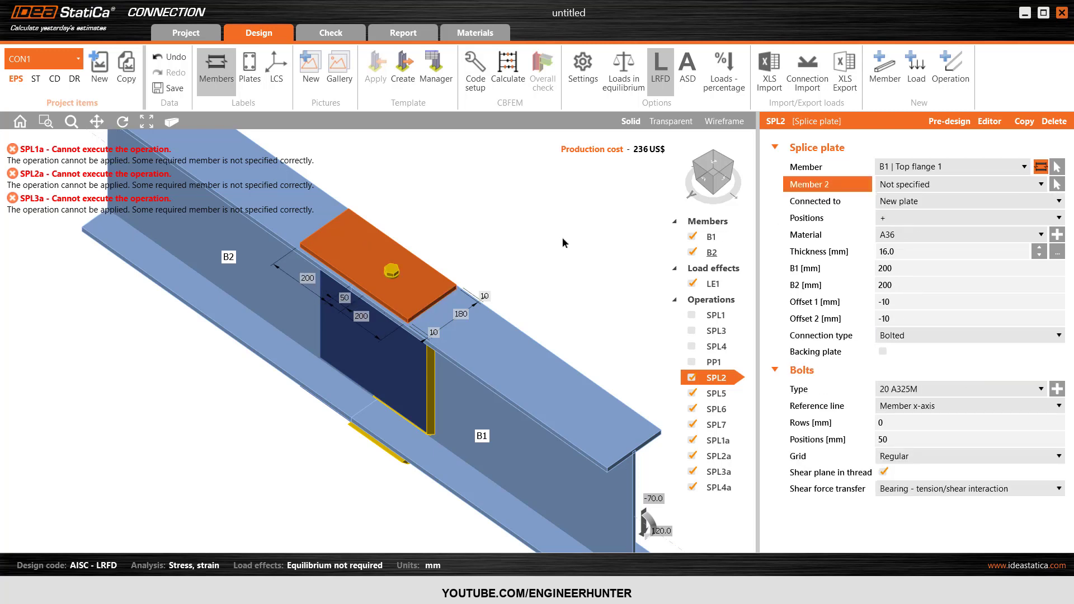
{"action": "left_click", "coordinate": [728, 169]}
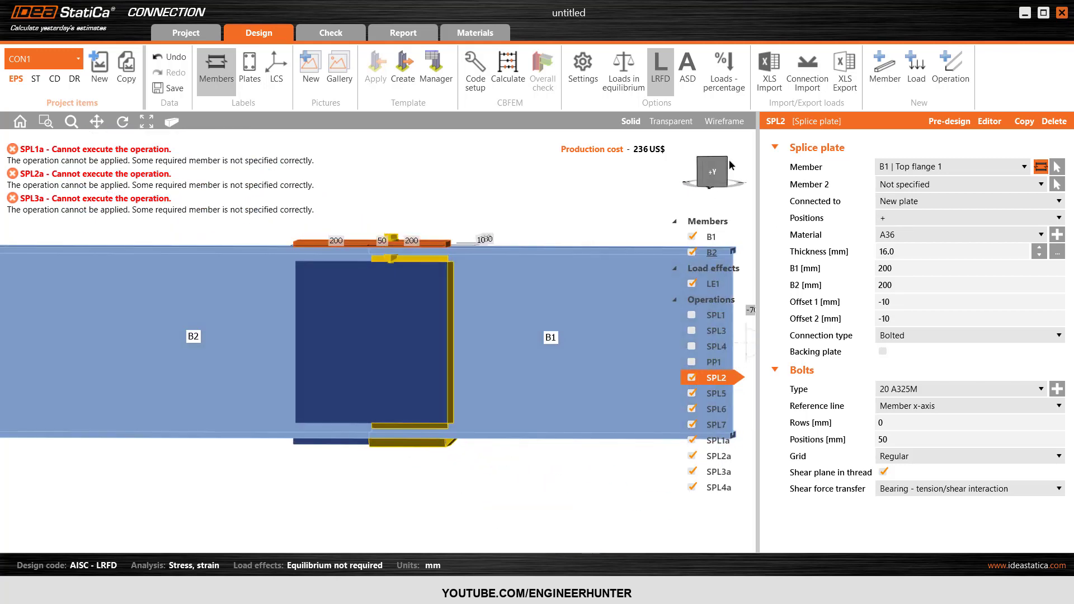
{"action": "left_click", "coordinate": [729, 164]}
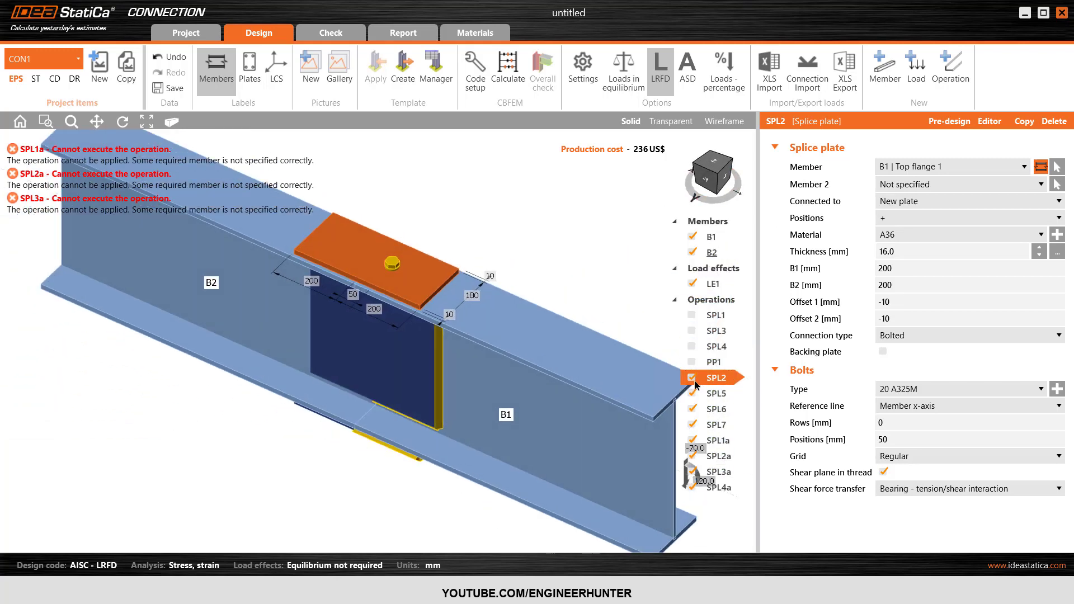
{"action": "left_click", "coordinate": [907, 336]}
{"action": "left_click", "coordinate": [896, 365]}
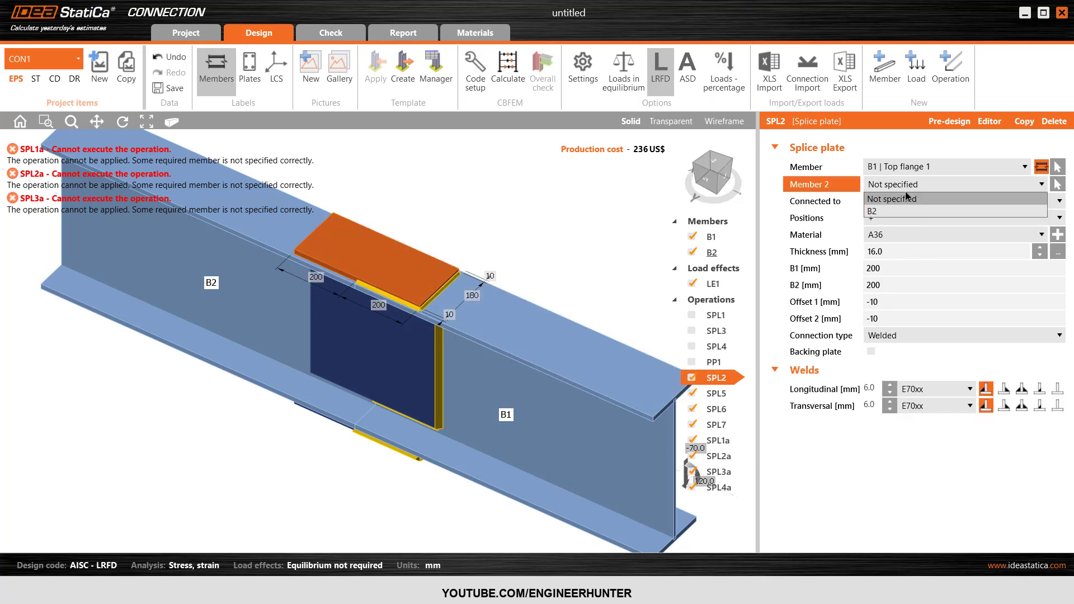
Step: Try connecting splice plate SPL2 to an existing plate with no second member specified
{"action": "left_click", "coordinate": [904, 201]}
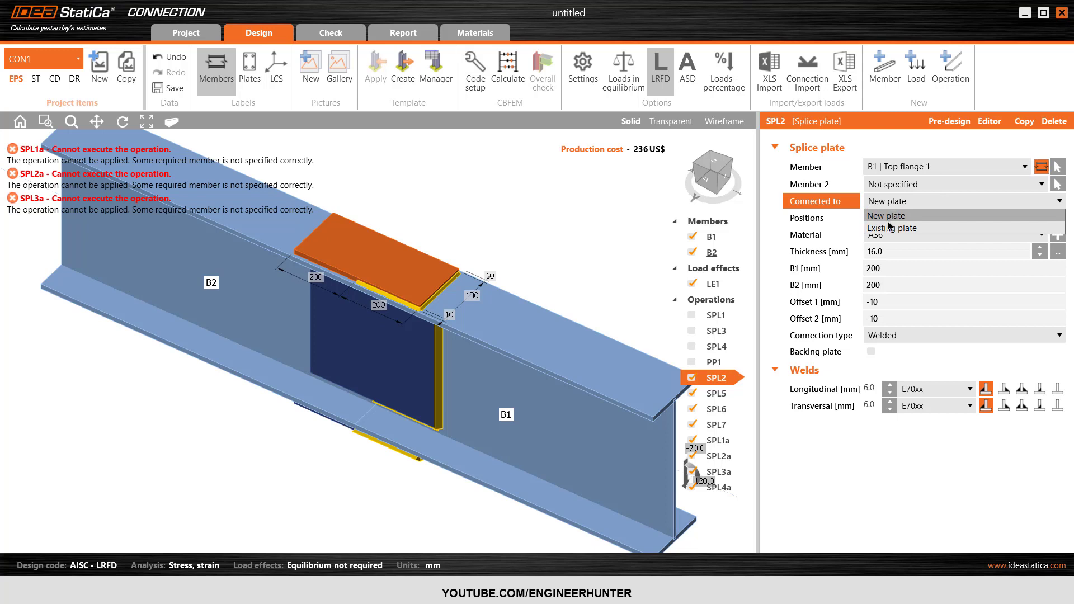
{"action": "left_click", "coordinate": [603, 225]}
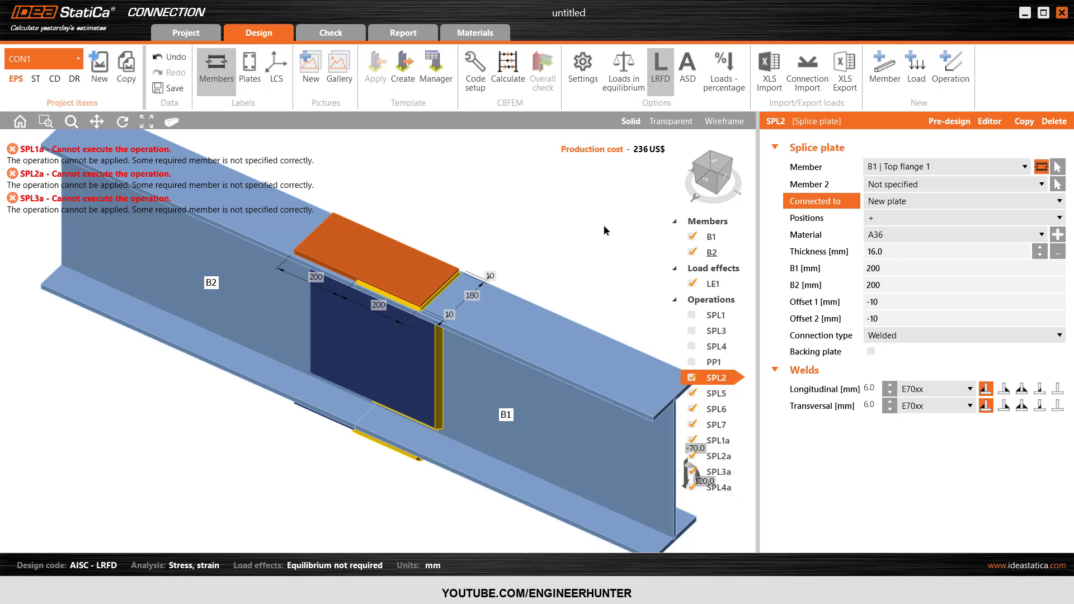
{"action": "left_click", "coordinate": [911, 186]}
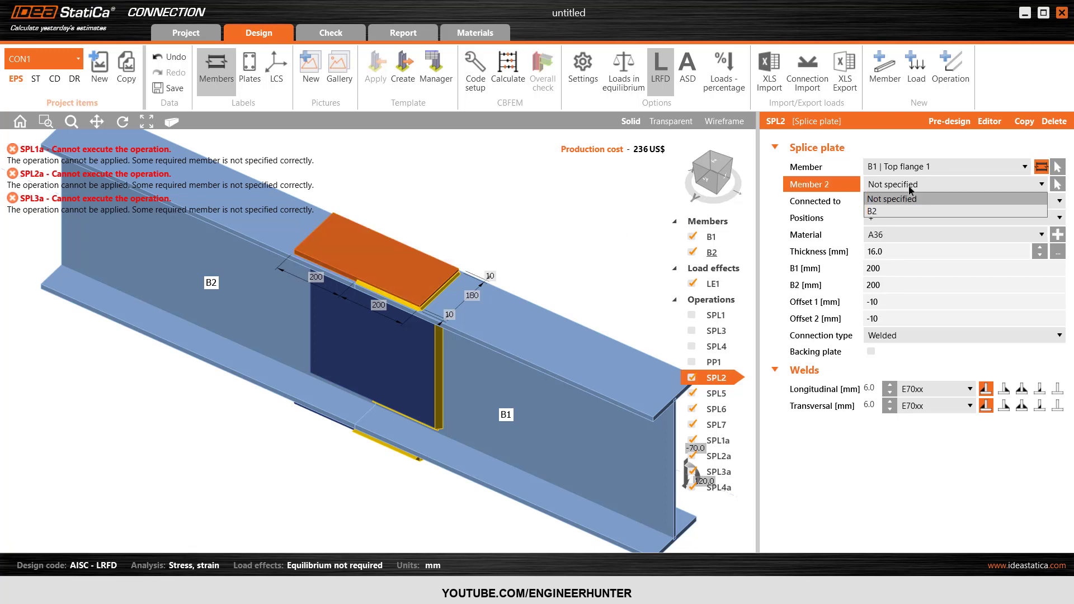
{"action": "left_click", "coordinate": [911, 190]}
{"action": "left_click", "coordinate": [894, 202]}
{"action": "left_click", "coordinate": [894, 221]}
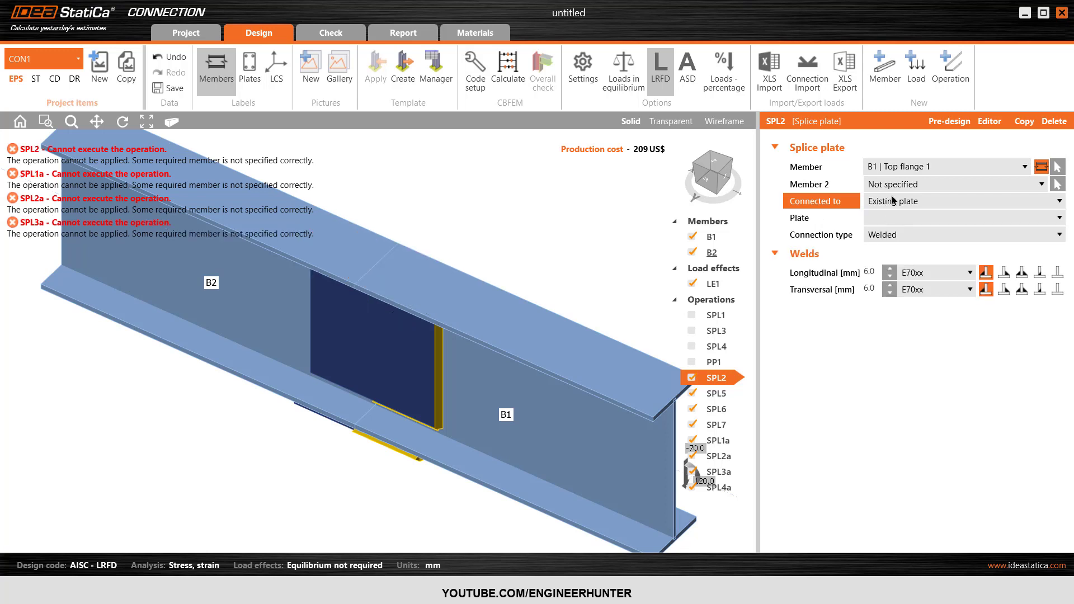
Step: Try B2 as the second member of splice plate SPL2 and inspect the joint from the side
{"action": "left_click", "coordinate": [890, 185]}
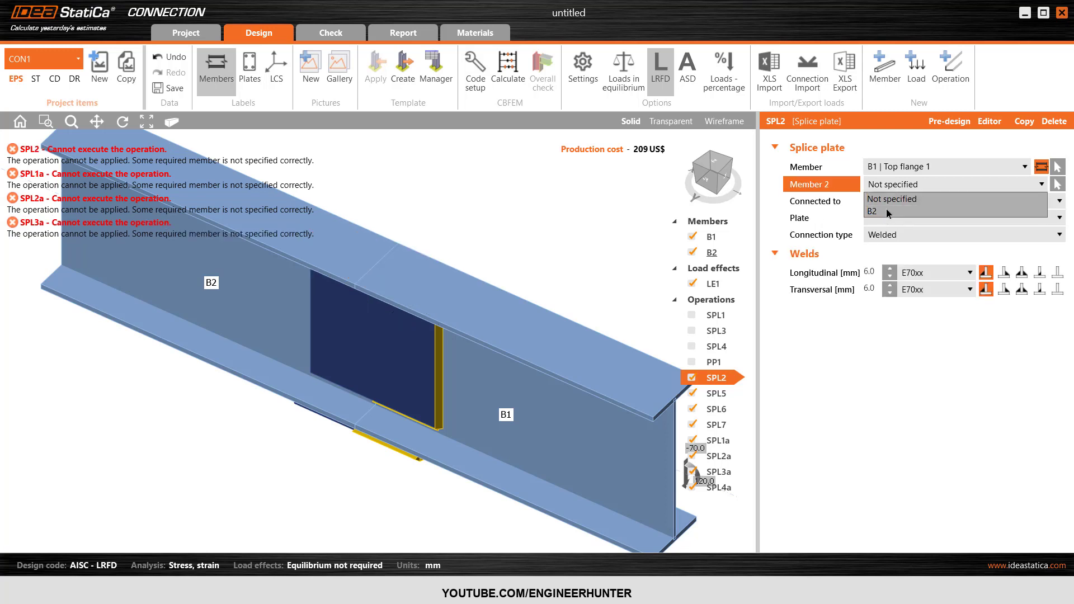
{"action": "left_click", "coordinate": [887, 209]}
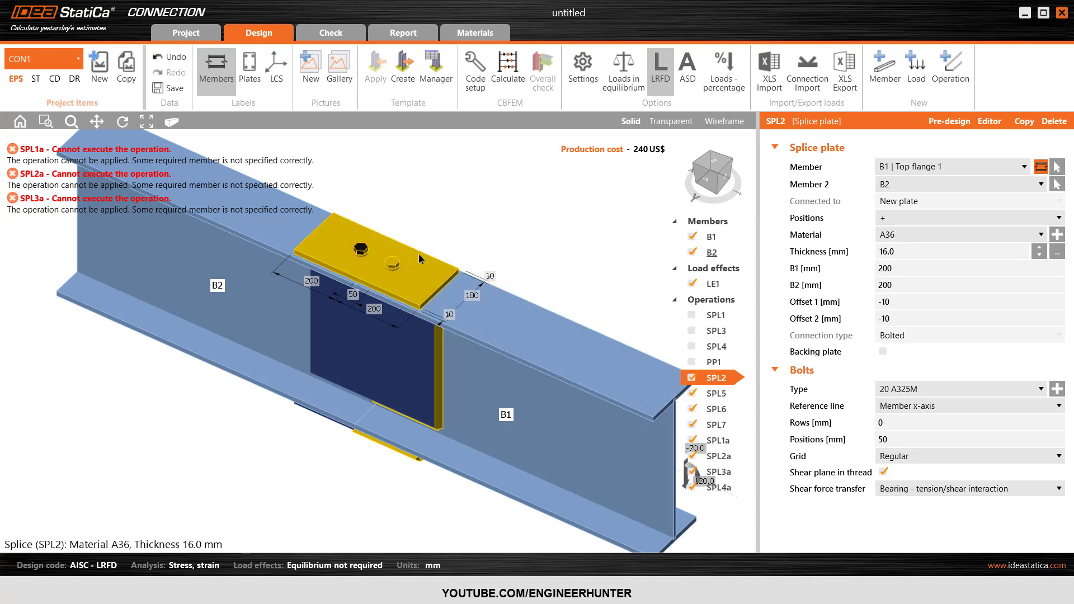
{"action": "left_click_drag", "start_coordinate": [724, 168], "coordinate": [662, 189]}
{"action": "left_click", "coordinate": [725, 183]}
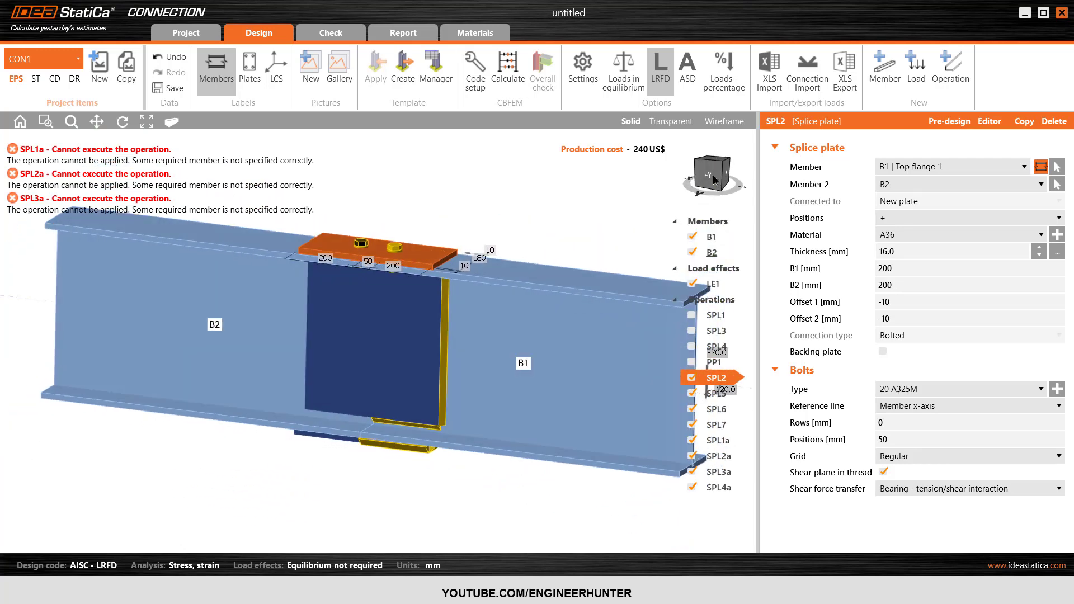
Step: Delete the welded splice operations SPL2, SPL5 to SPL7 and SPL1a to SPL4a, keeping SPL1, SPL3, SPL4 and PP1
{"action": "left_click", "coordinate": [1053, 121]}
{"action": "left_click", "coordinate": [1053, 121]}
{"action": "left_click", "coordinate": [1053, 122]}
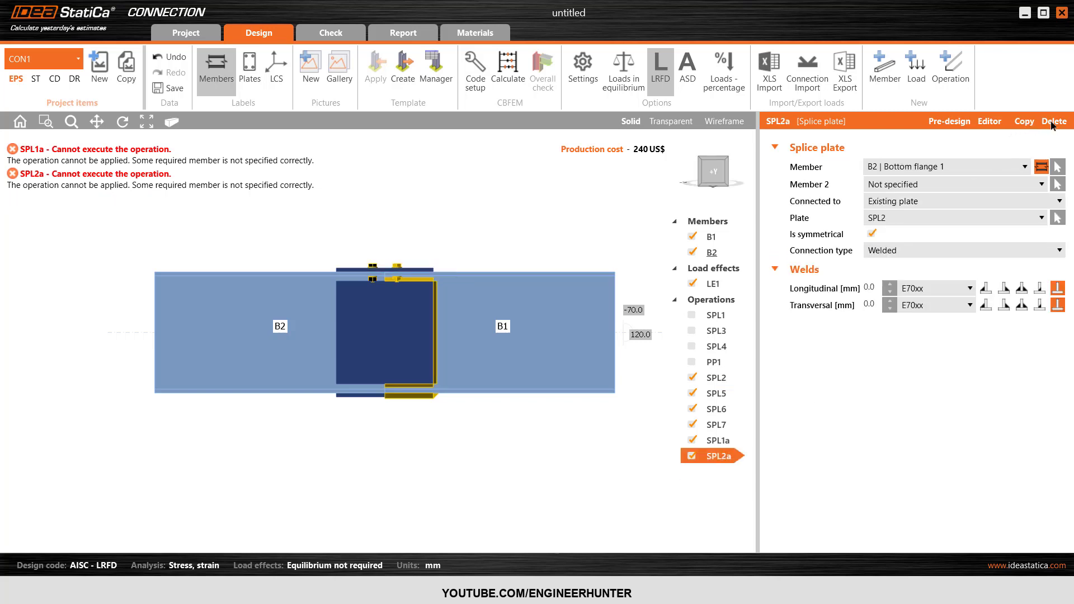
{"action": "left_click", "coordinate": [1053, 121]}
{"action": "left_click", "coordinate": [1053, 122]}
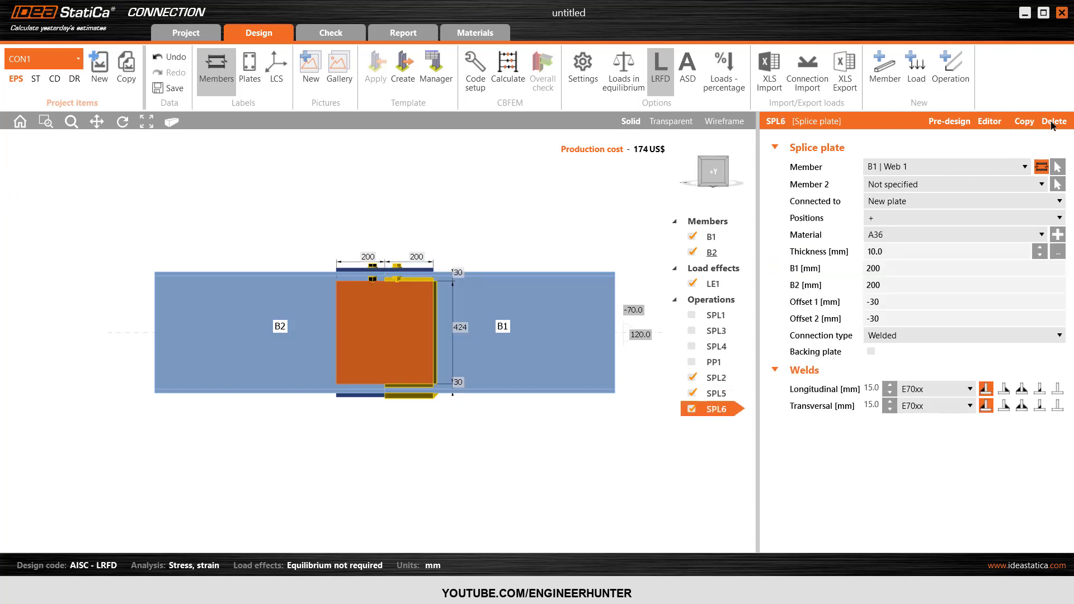
{"action": "left_click", "coordinate": [1053, 122]}
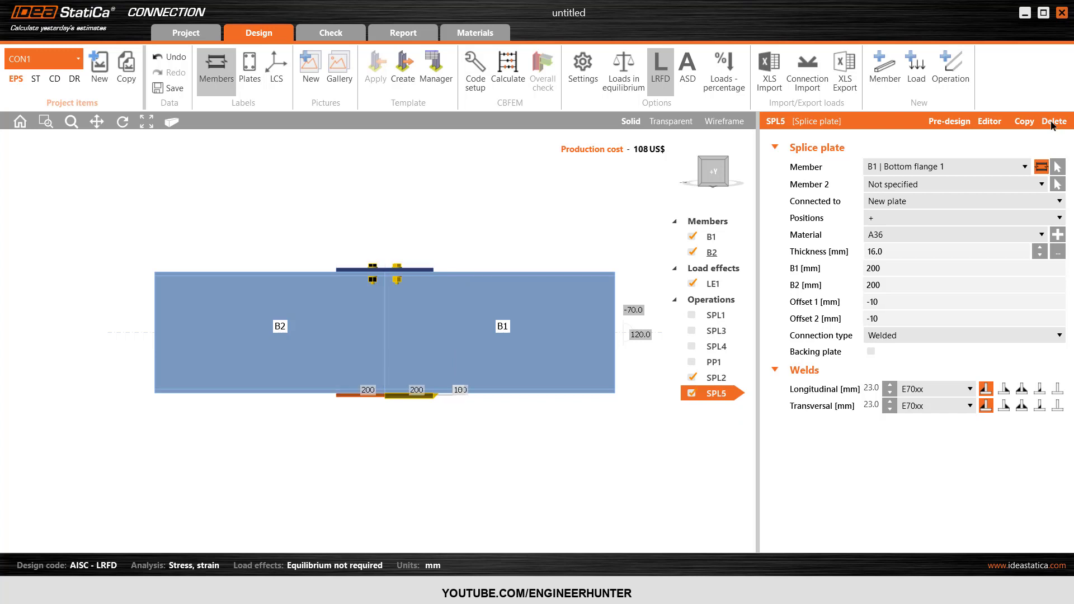
{"action": "left_click", "coordinate": [1053, 121]}
{"action": "left_click", "coordinate": [1053, 121]}
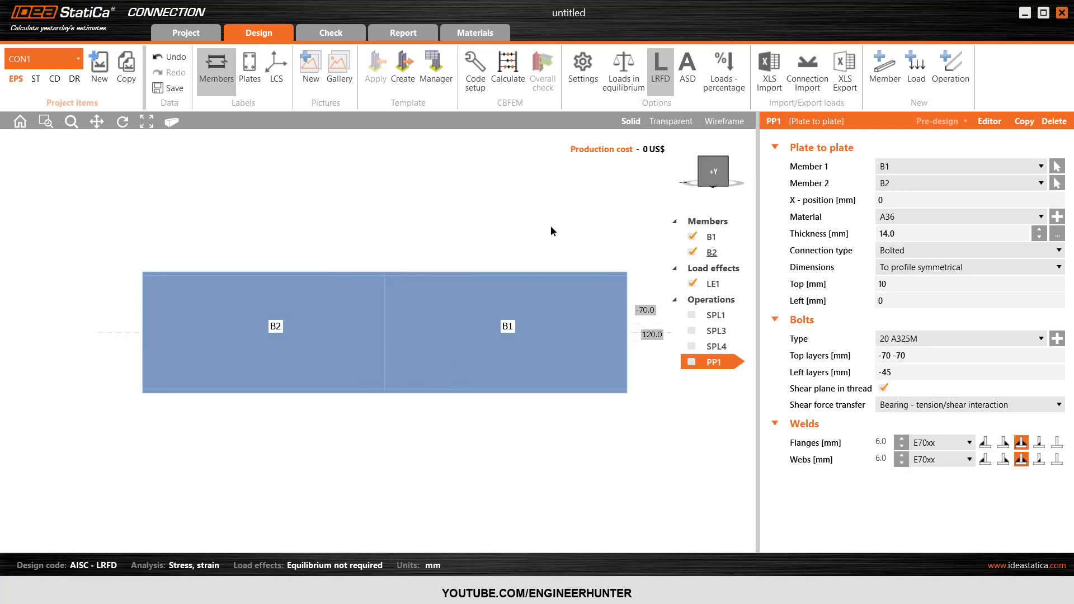
Step: Insert the predefined welded splice-plate connection again, picking B2 as the connected member
{"action": "right_click", "coordinate": [422, 319]}
{"action": "left_click", "coordinate": [333, 358]}
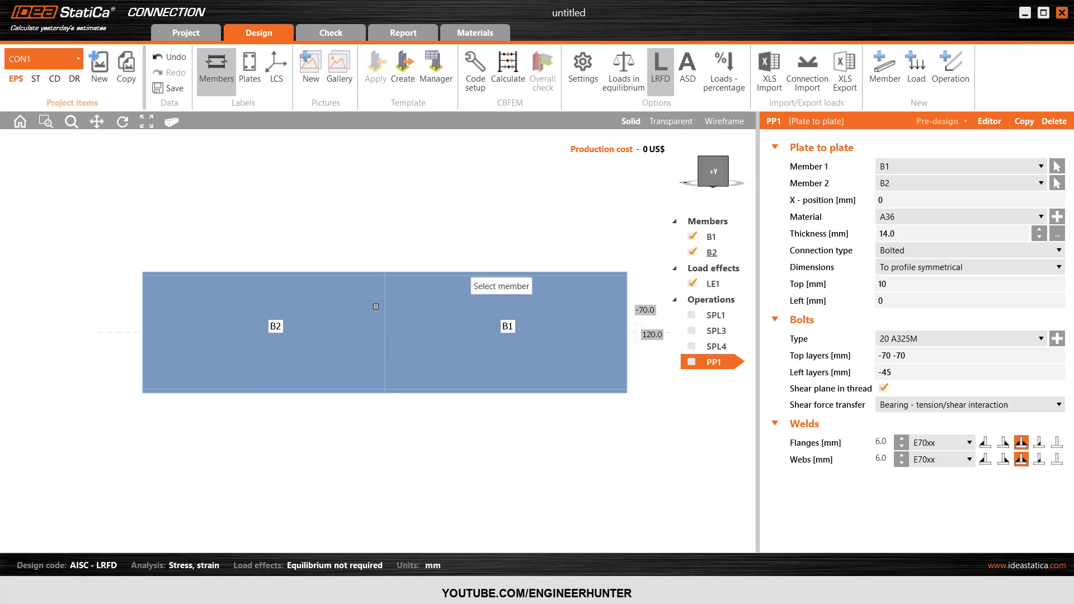
{"action": "left_click", "coordinate": [243, 330]}
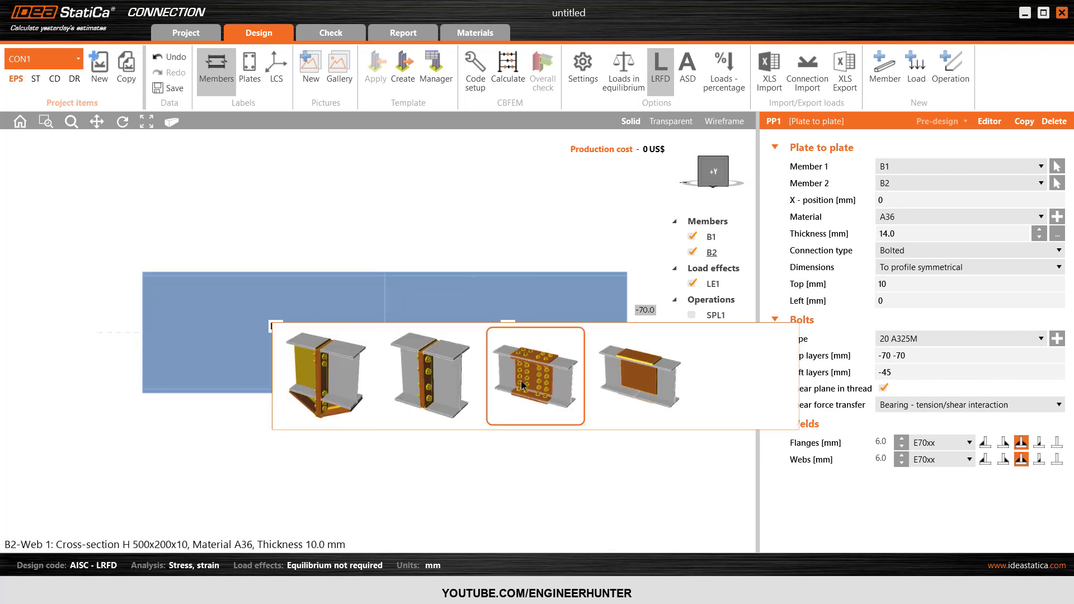
{"action": "left_click", "coordinate": [626, 407]}
{"action": "left_click", "coordinate": [622, 414]}
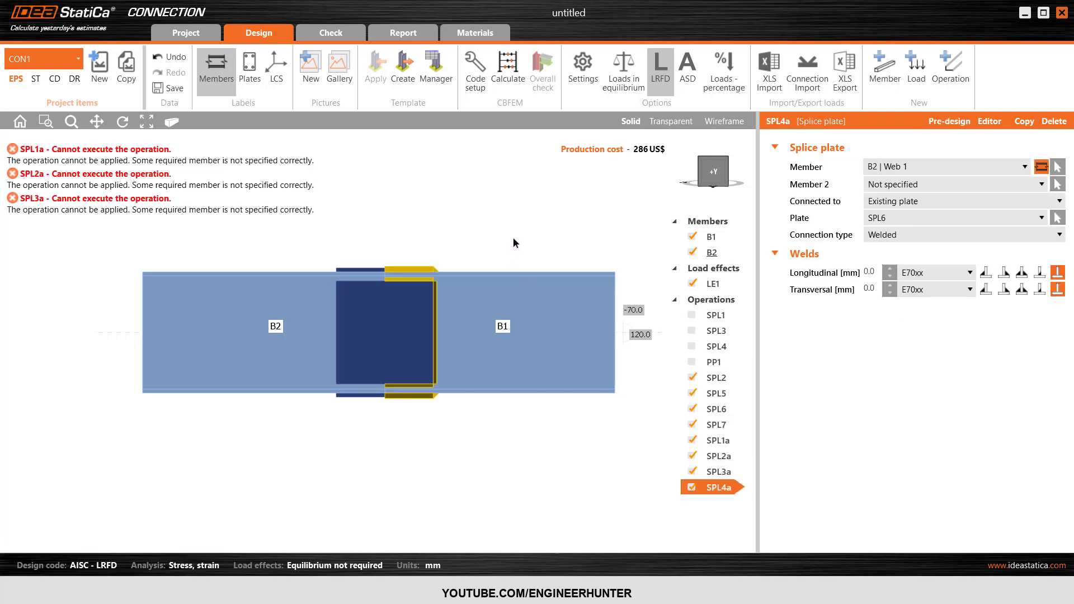
Step: Change the member of the top splice plate SPL2 to B2 | Top flange 1
{"action": "left_click", "coordinate": [358, 273]}
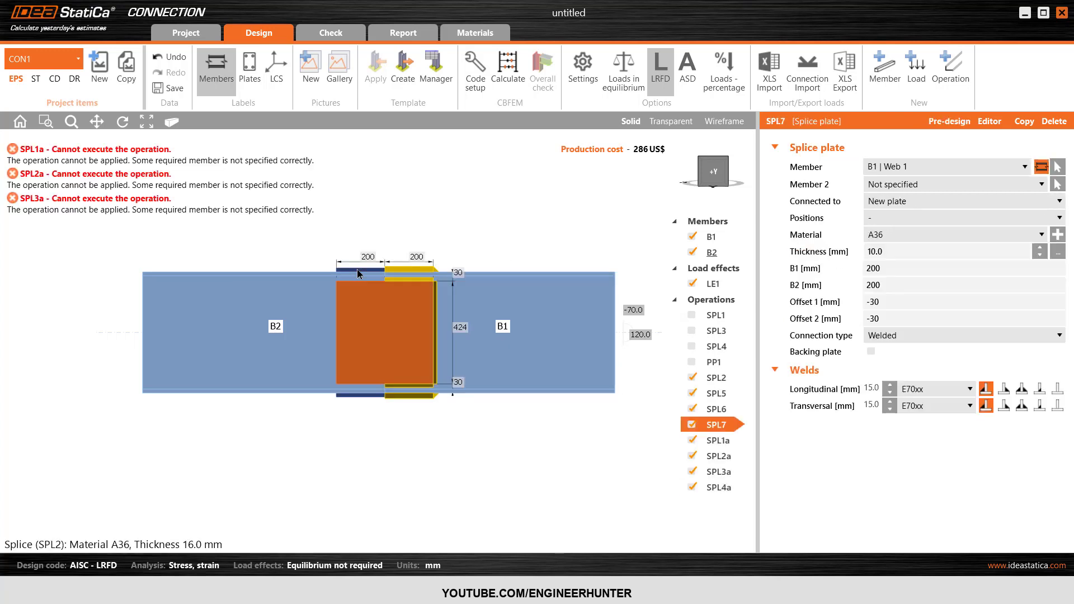
{"action": "scroll", "coordinate": [361, 269], "scroll_direction": "up", "scroll_amount": 2}
{"action": "left_click", "coordinate": [912, 168]}
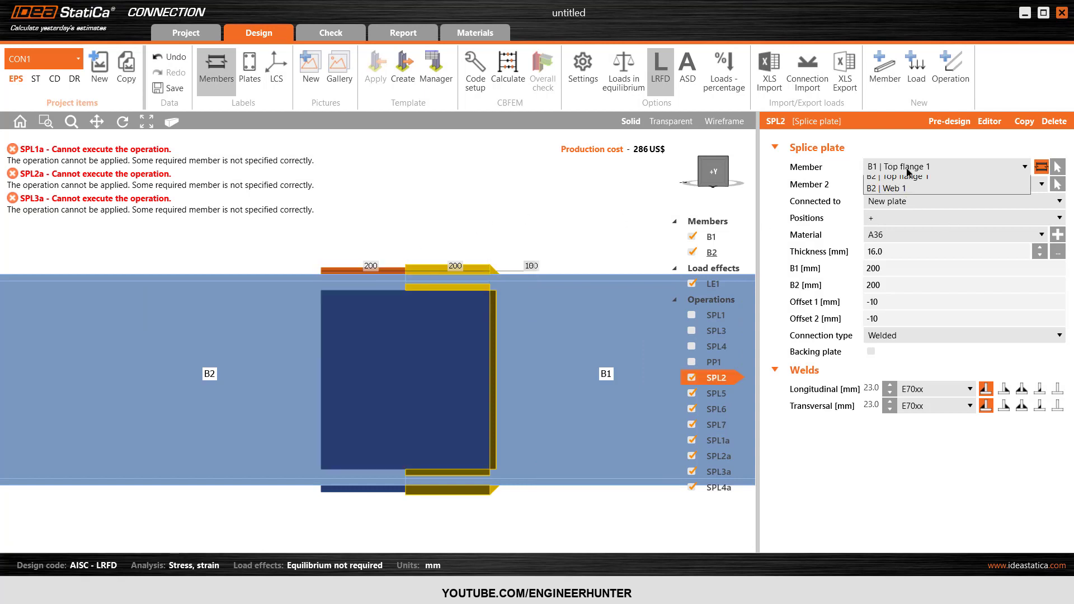
{"action": "left_click", "coordinate": [908, 246]}
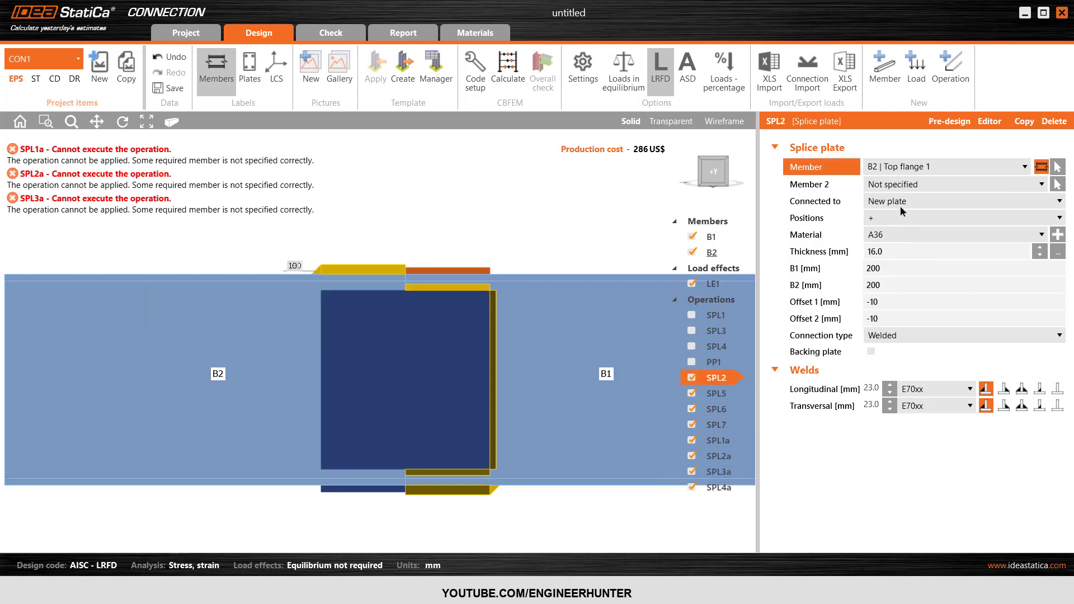
Step: Try B1 as the second member of SPL2, then clear it and restore the welded connection type
{"action": "left_click", "coordinate": [901, 185]}
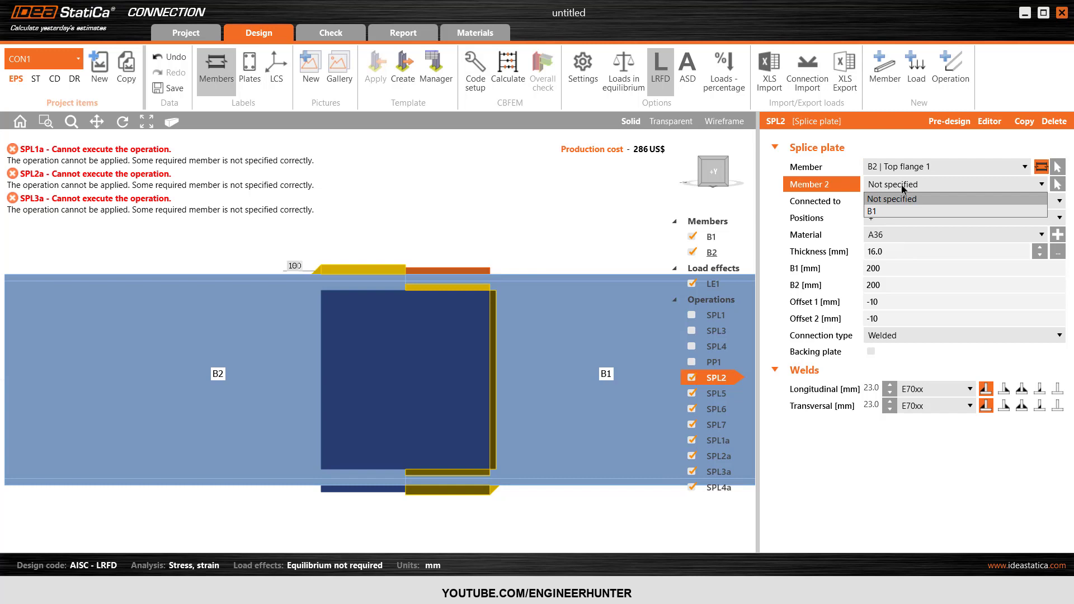
{"action": "left_click", "coordinate": [883, 212]}
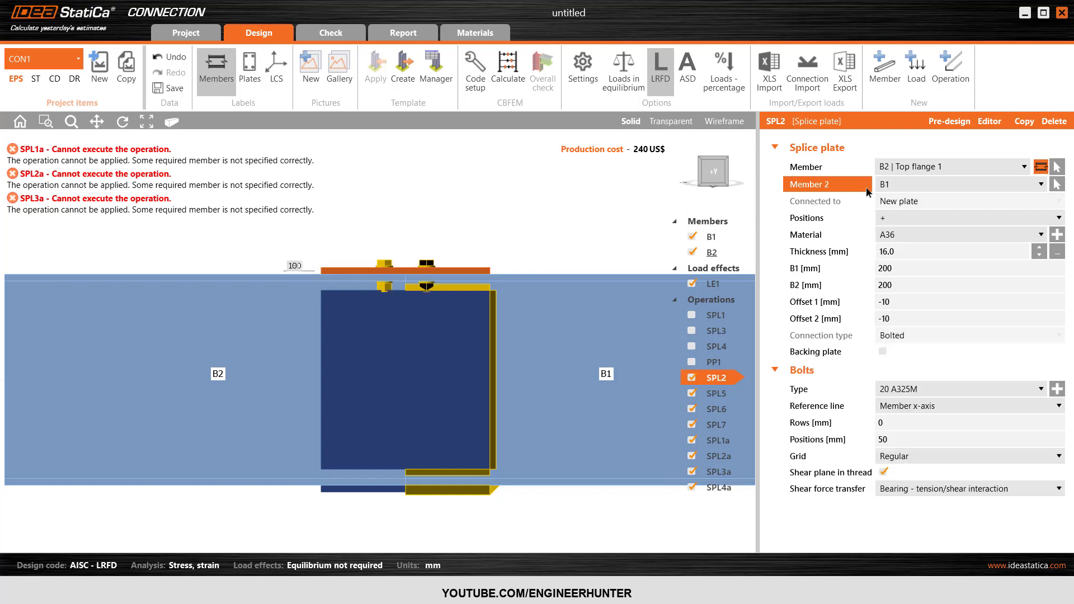
{"action": "left_click", "coordinate": [915, 179]}
{"action": "left_click", "coordinate": [907, 200]}
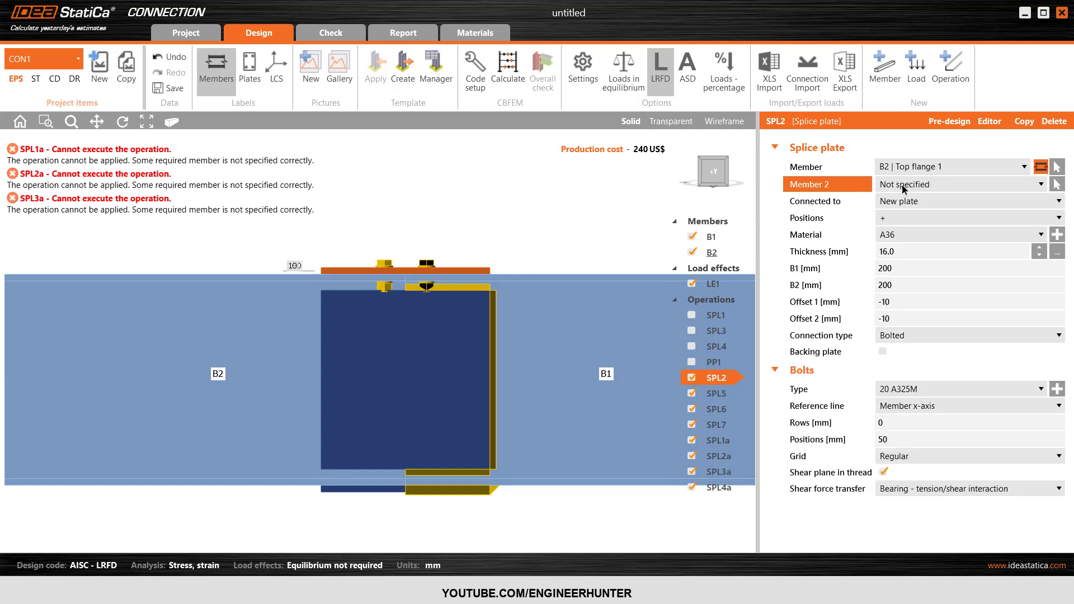
{"action": "left_click", "coordinate": [887, 336]}
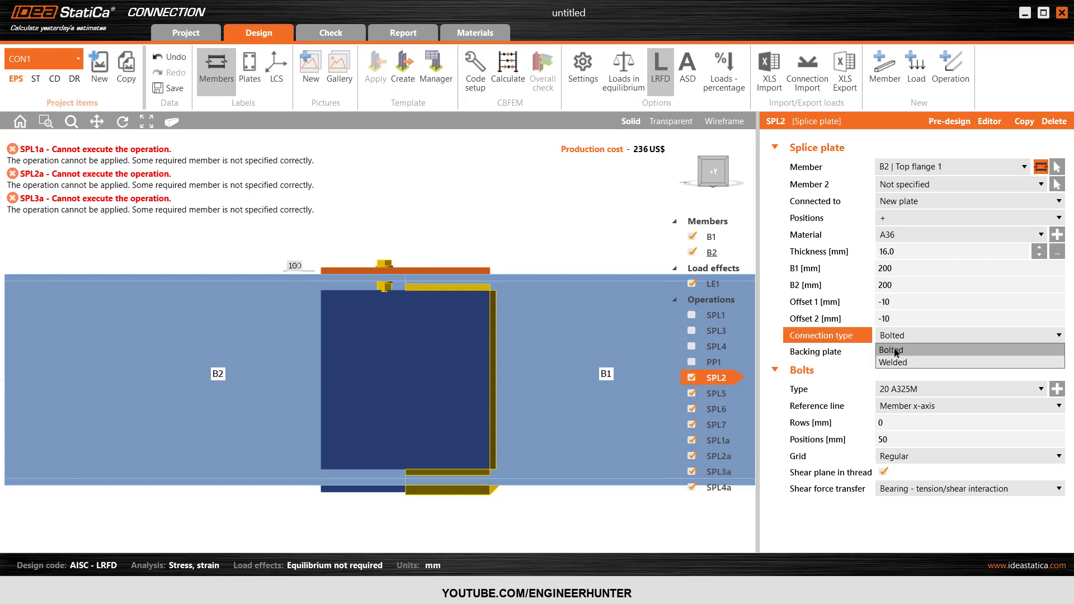
{"action": "left_click", "coordinate": [894, 361]}
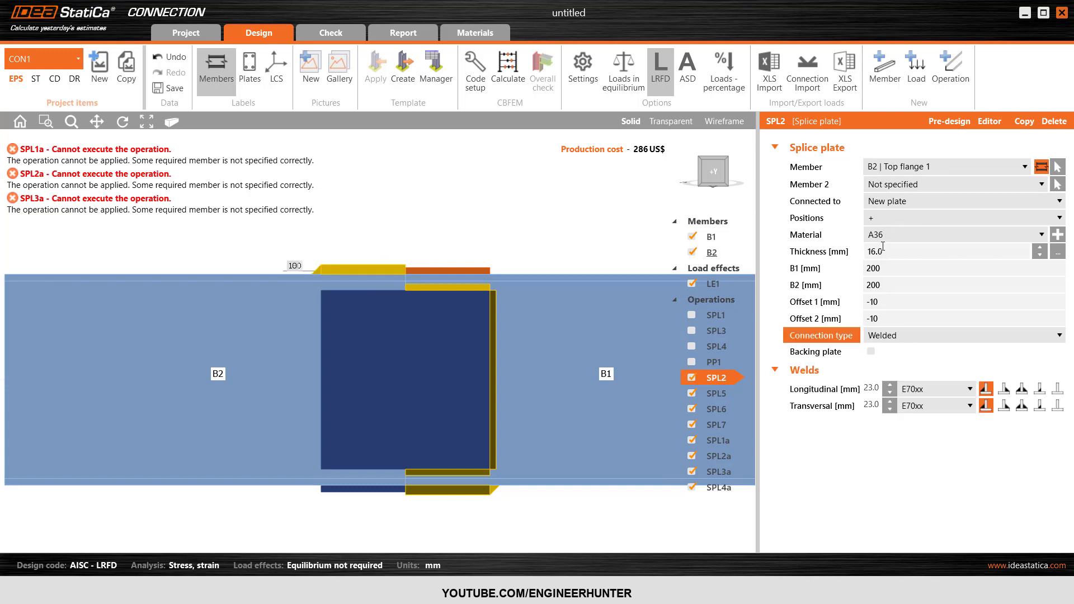
Step: Set the longitudinal and transversal welds of SPL2 on B2's top flange to 6 mm
{"action": "left_click", "coordinate": [729, 157]}
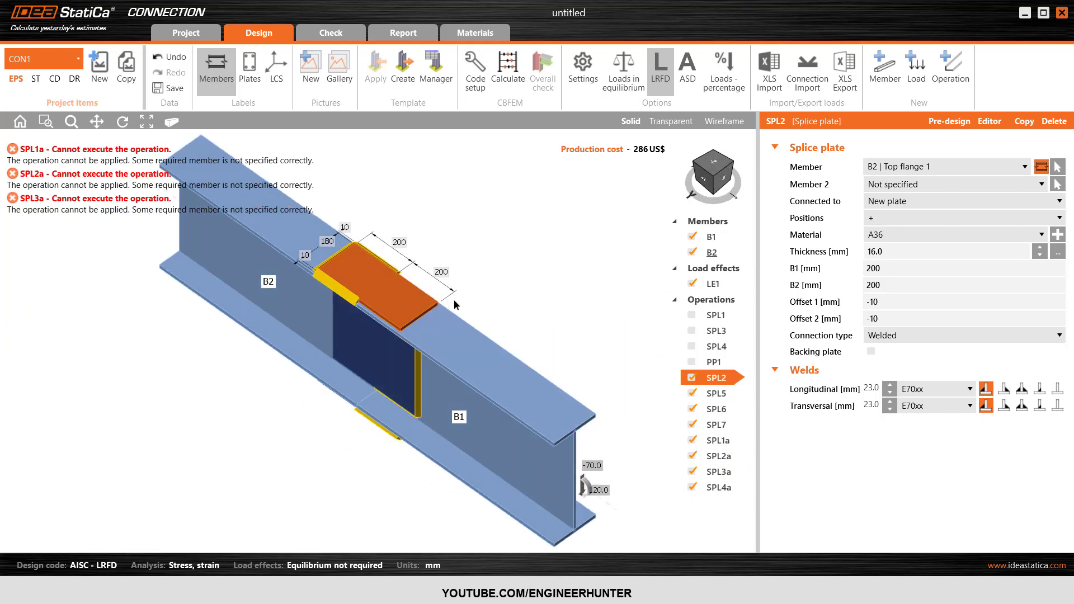
{"action": "scroll", "coordinate": [454, 300], "scroll_direction": "up", "scroll_amount": 3}
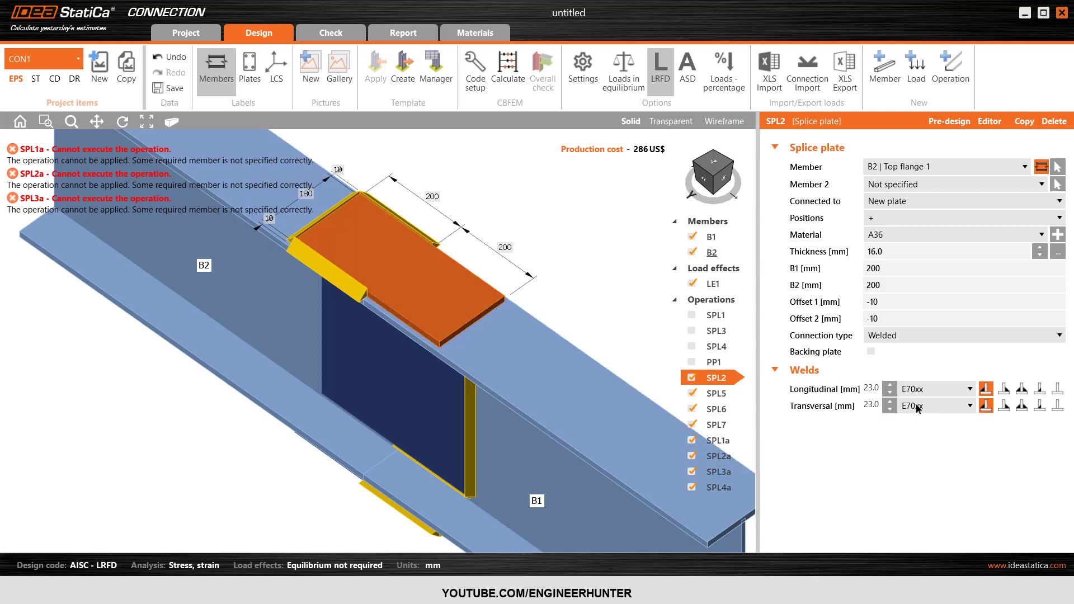
{"action": "left_click", "coordinate": [871, 389]}
{"action": "type", "text": "6"}
{"action": "key", "text": "Tab"}
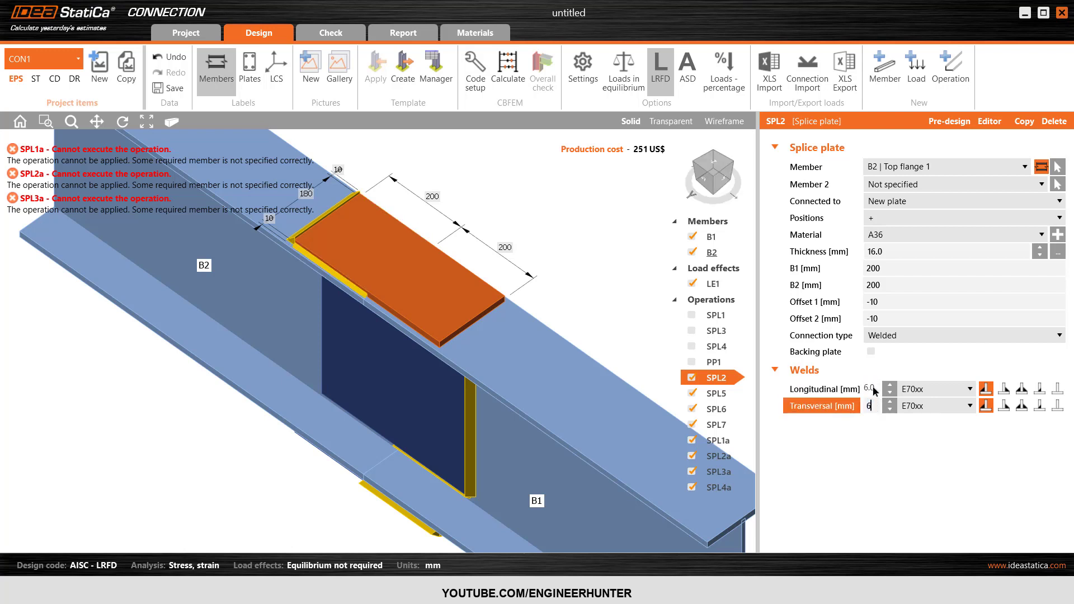
{"action": "type", "text": "6"}
{"action": "key", "text": "Tab"}
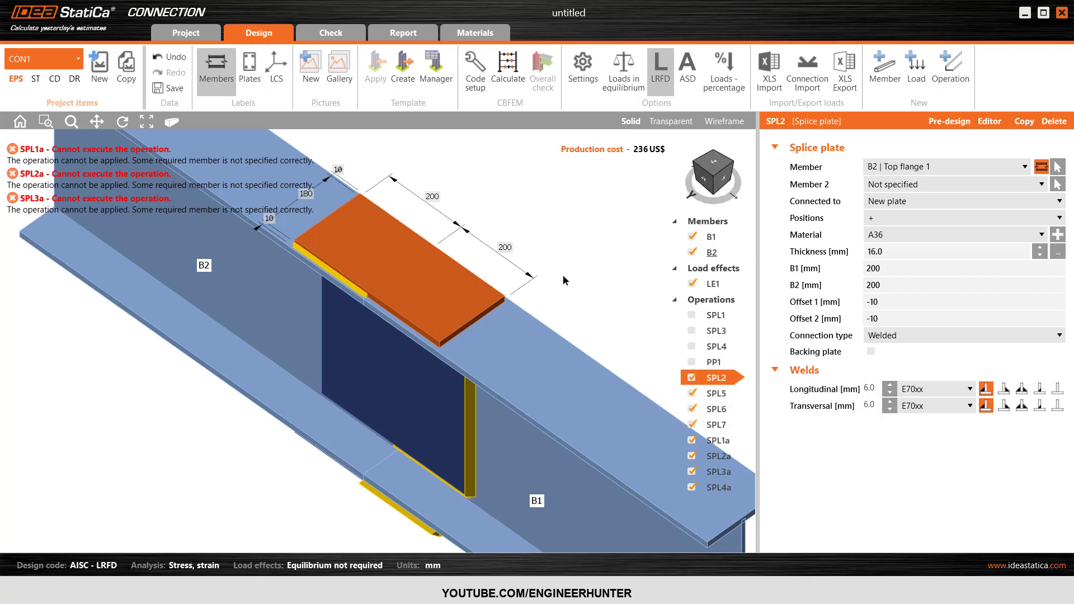
Step: Deactivate the existing-plate splice operations SPL1a, SPL2a, SPL3a and SPL4a
{"action": "left_click", "coordinate": [721, 171]}
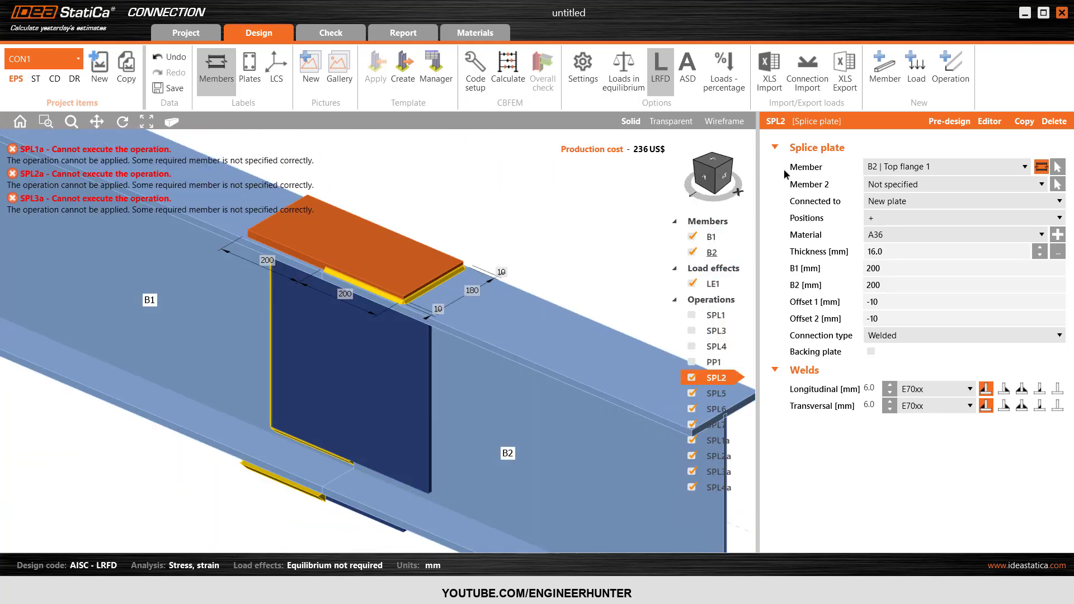
{"action": "left_click", "coordinate": [719, 175]}
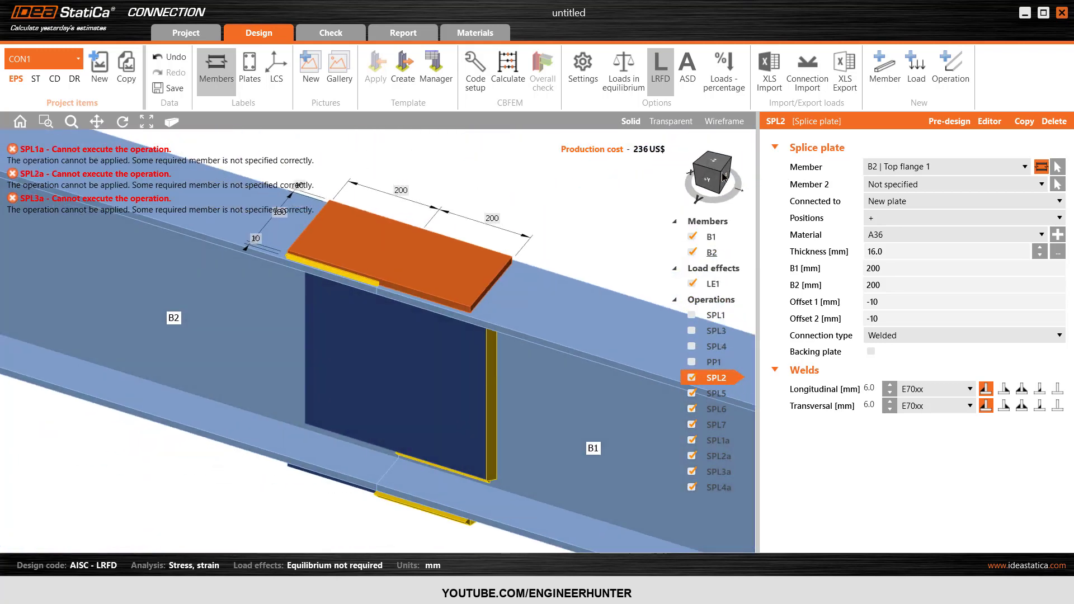
{"action": "scroll", "coordinate": [443, 233], "scroll_direction": "down", "scroll_amount": 3}
{"action": "scroll", "coordinate": [467, 199], "scroll_direction": "up", "scroll_amount": 3}
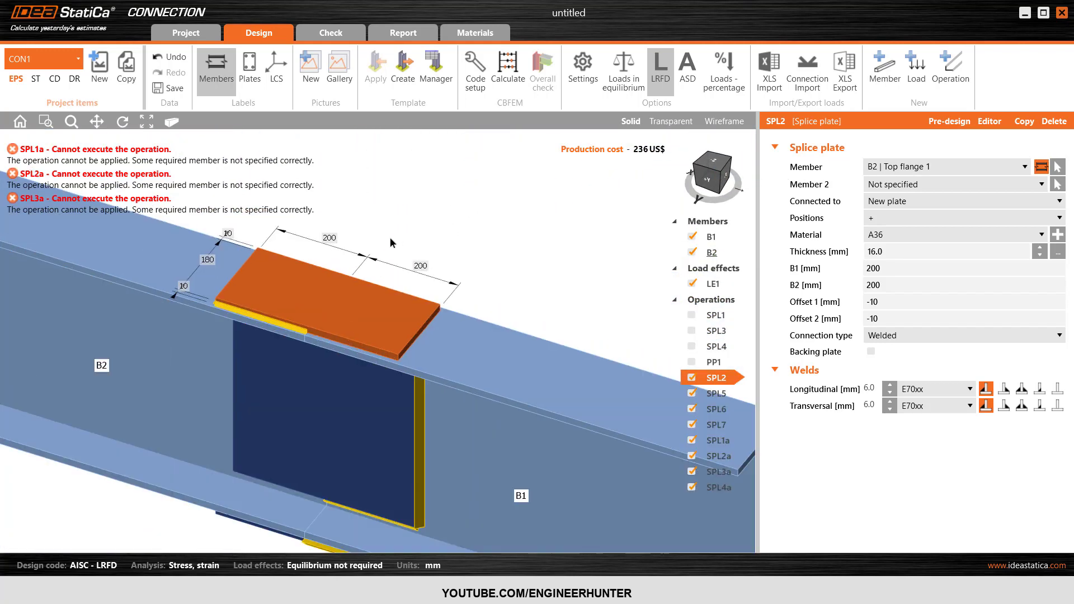
{"action": "left_click", "coordinate": [692, 441]}
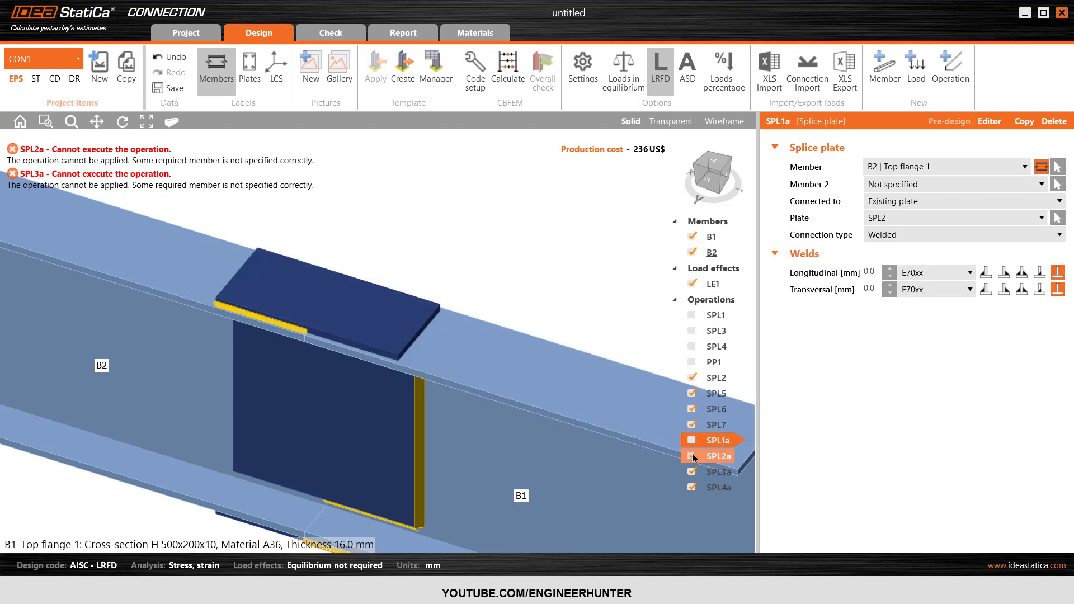
{"action": "left_click", "coordinate": [692, 457]}
{"action": "left_click", "coordinate": [693, 476]}
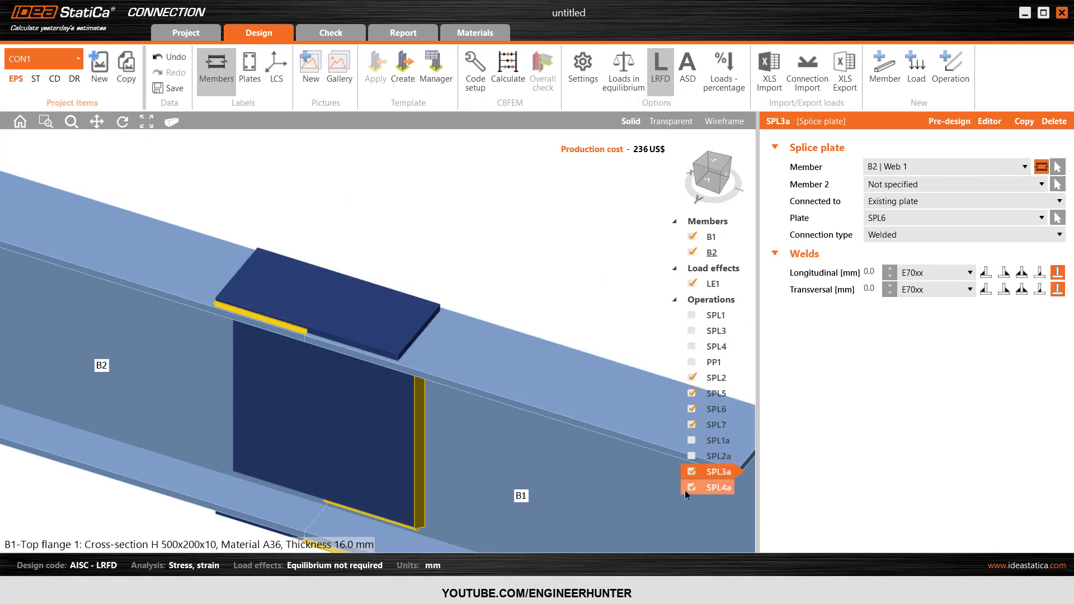
{"action": "left_click", "coordinate": [691, 471]}
Step: Add a general weld or contact operation to the splice joint
{"action": "scroll", "coordinate": [512, 274], "scroll_direction": "down", "scroll_amount": 3}
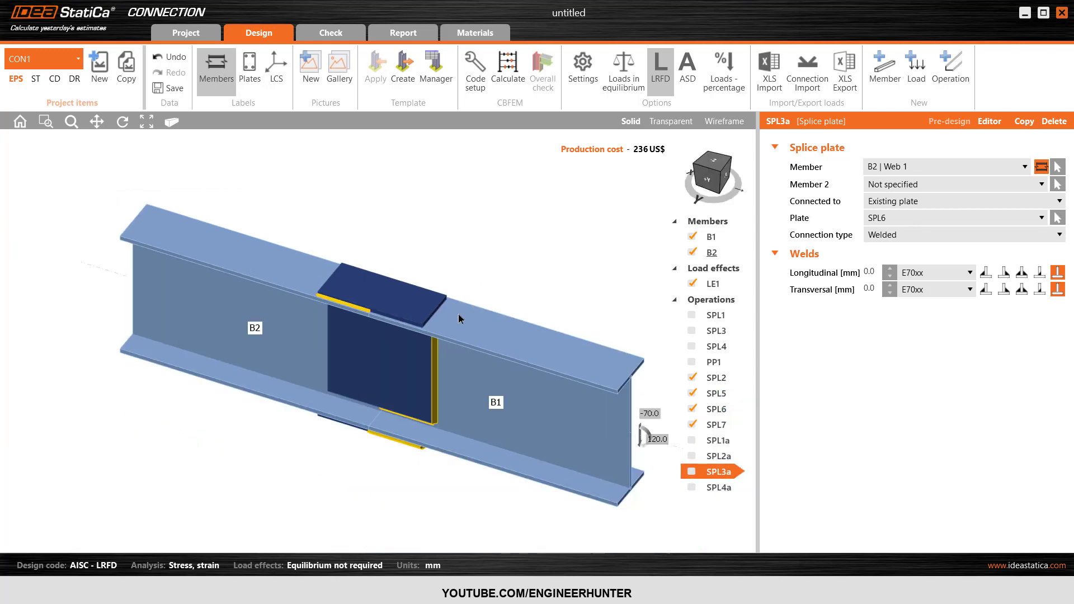
{"action": "scroll", "coordinate": [425, 225], "scroll_direction": "up", "scroll_amount": 2}
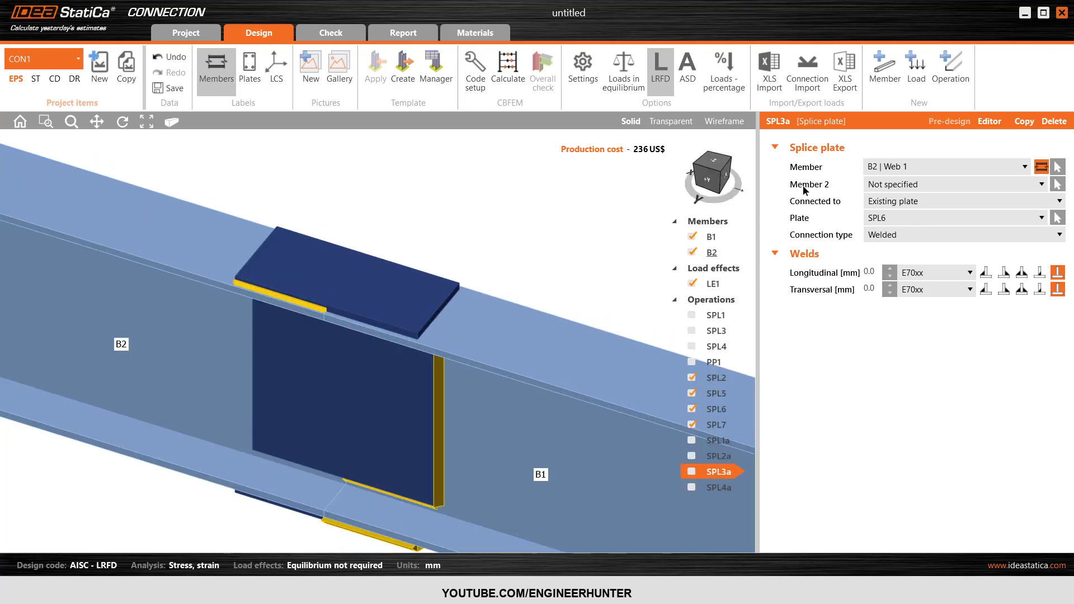
{"action": "left_click", "coordinate": [950, 70]}
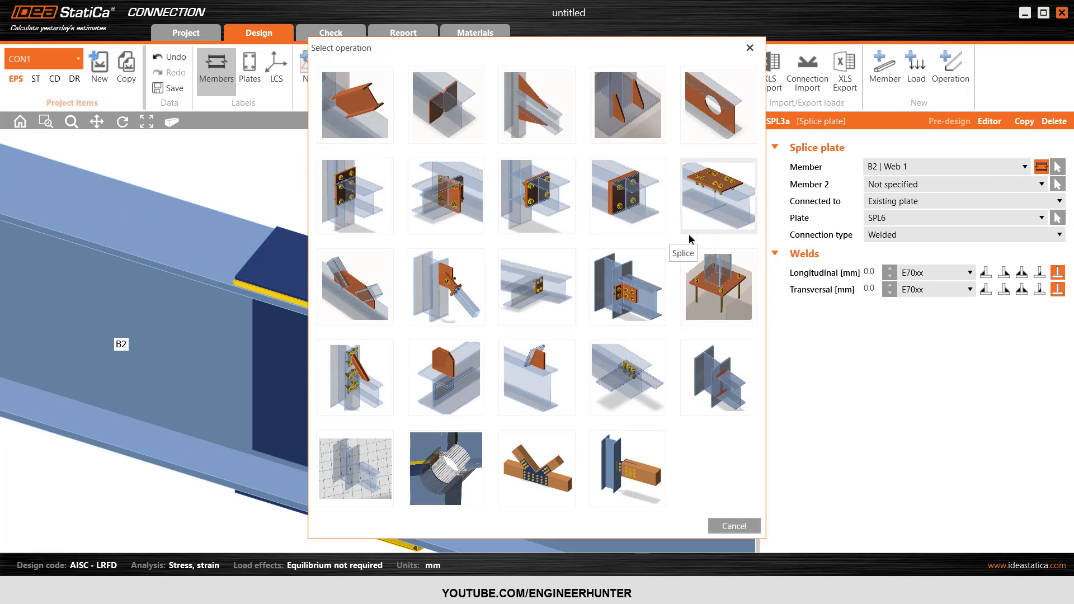
{"action": "left_click", "coordinate": [713, 379]}
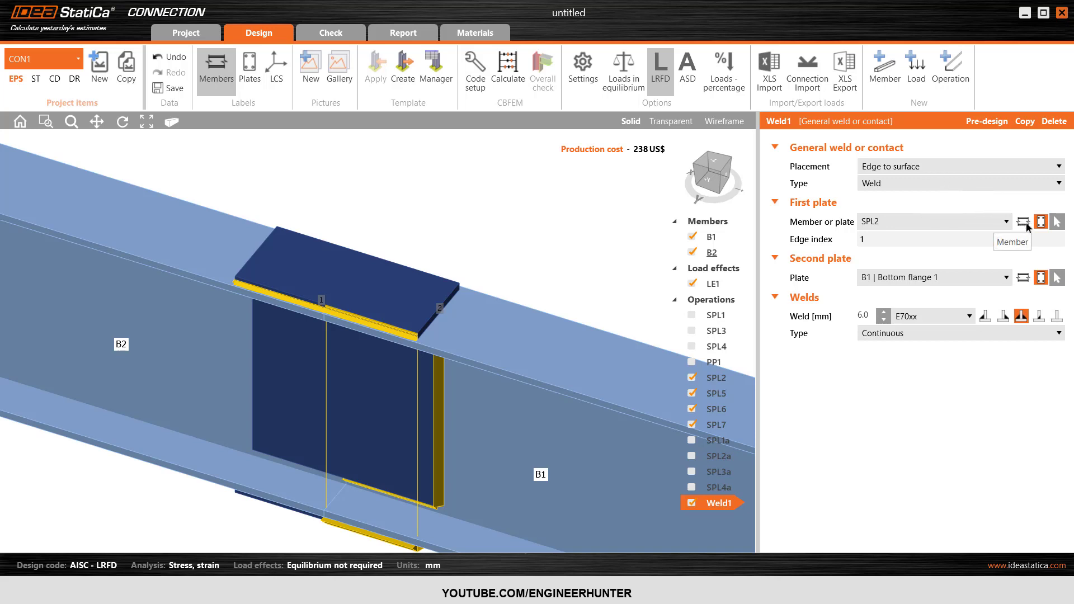
Step: Set B1's top flange 1 as the second plate of general weld Weld1 on SPL2's edge 1
{"action": "left_click", "coordinate": [1058, 222]}
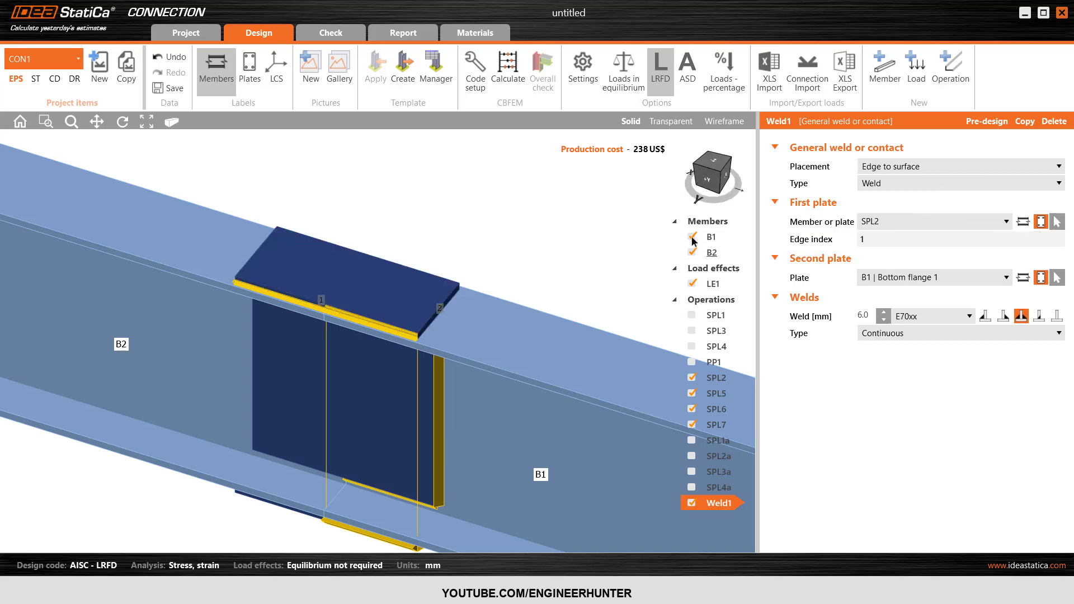
{"action": "left_click", "coordinate": [982, 277]}
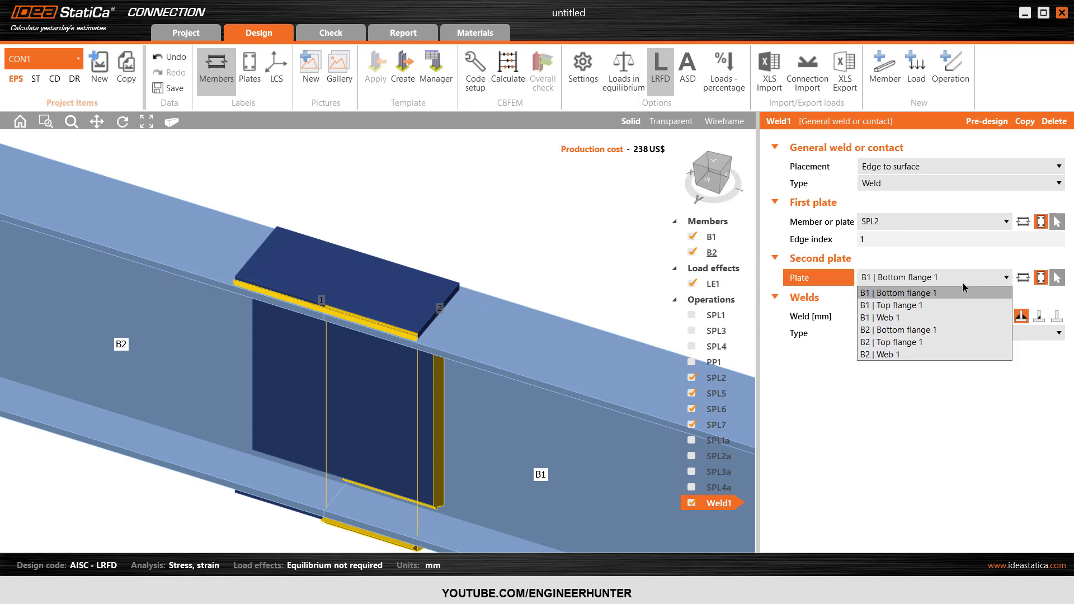
{"action": "left_click", "coordinate": [896, 305]}
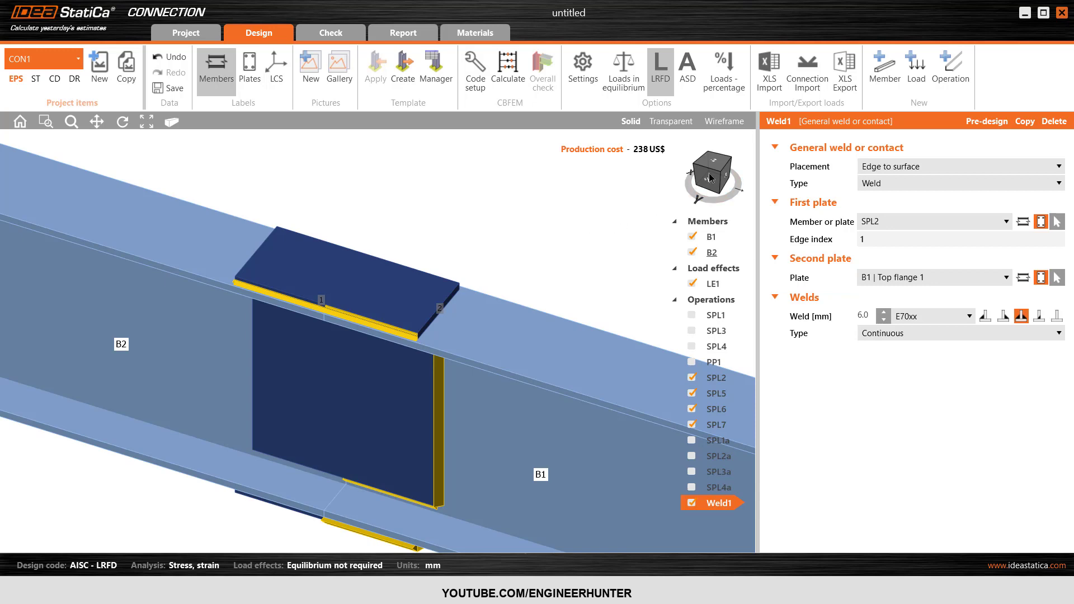
{"action": "mouse_move", "coordinate": [712, 173]}
{"action": "left_mouse_down"}
{"action": "mouse_move", "coordinate": [678, 187]}
{"action": "mouse_move", "coordinate": [697, 173]}
{"action": "mouse_move", "coordinate": [711, 182]}
{"action": "left_mouse_up"}
{"action": "scroll", "coordinate": [406, 328], "scroll_direction": "up", "scroll_amount": 5}
{"action": "middle_click_drag", "start_coordinate": [405, 328], "coordinate": [520, 235]}
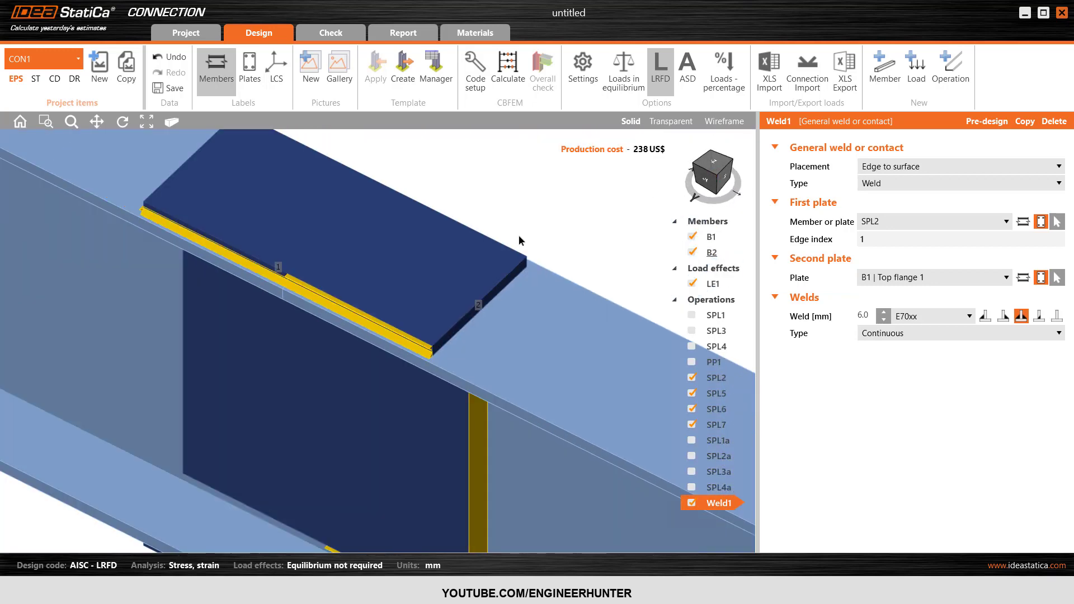
Step: Try the Contact type for Weld1, restore the Weld type, and review the placement options while keeping Edge to surface
{"action": "left_click", "coordinate": [879, 185]}
{"action": "left_click", "coordinate": [875, 210]}
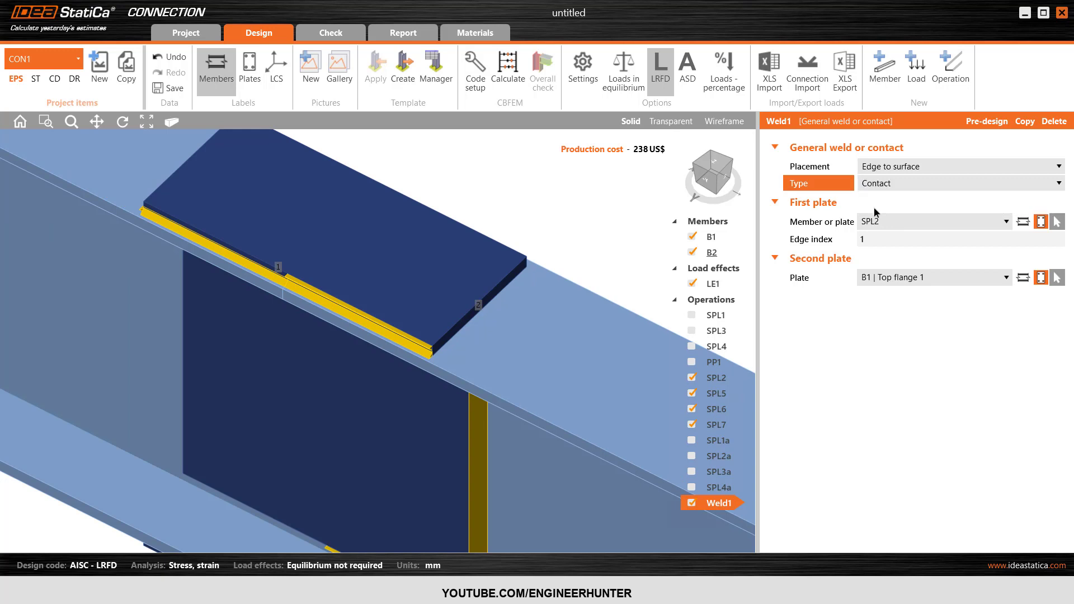
{"action": "left_click", "coordinate": [886, 183]}
{"action": "left_click", "coordinate": [881, 197]}
{"action": "left_click", "coordinate": [891, 168]}
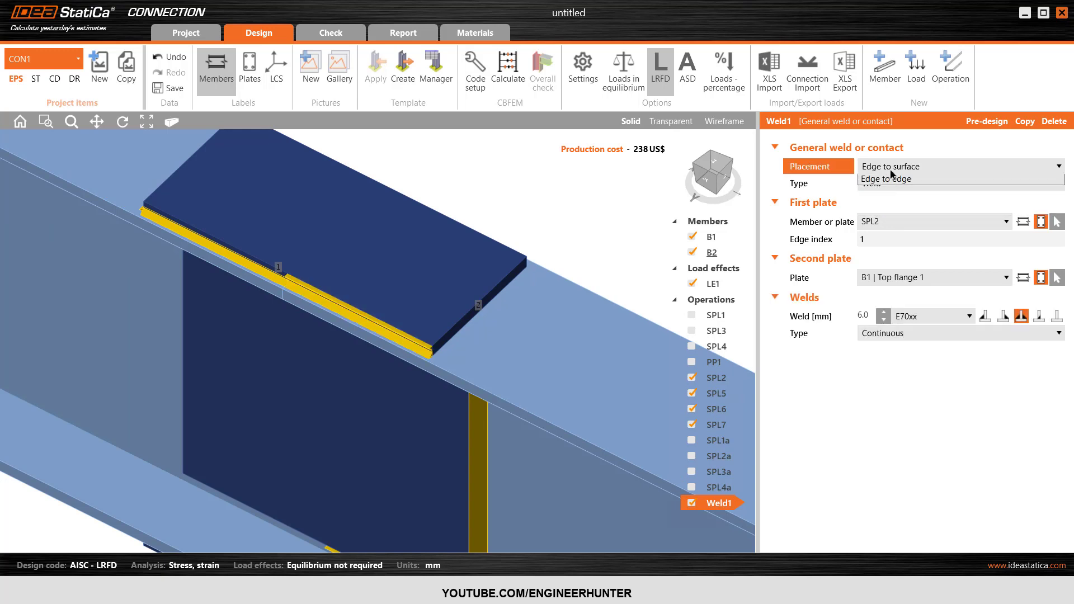
{"action": "left_click", "coordinate": [891, 179]}
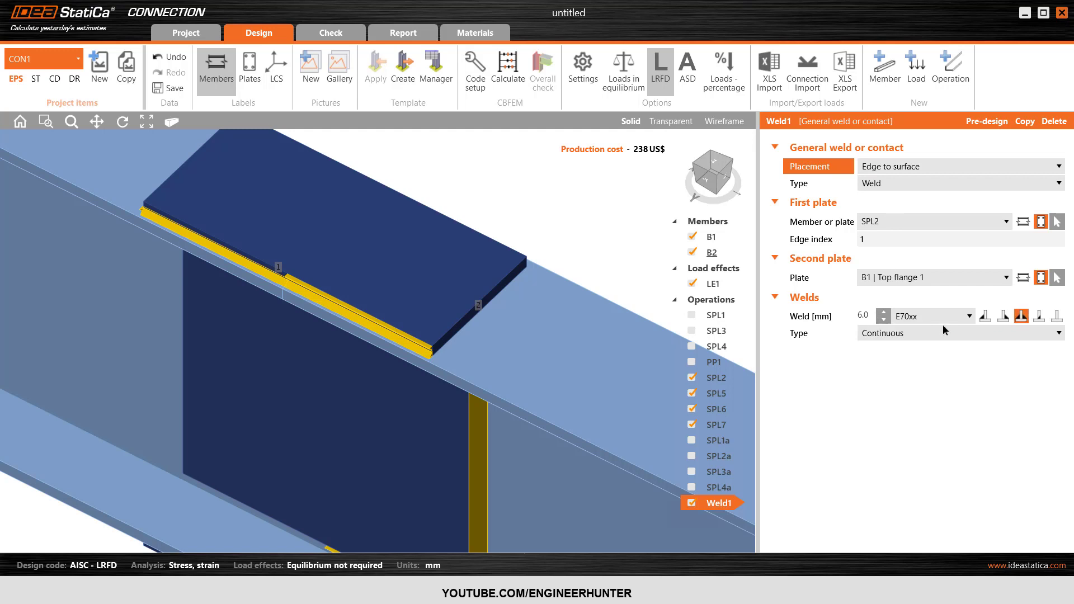
Step: Make Weld1 a continuous single-sided fillet weld on the outer side of SPL2's edge 1
{"action": "left_click", "coordinate": [1003, 316]}
{"action": "left_click", "coordinate": [986, 317]}
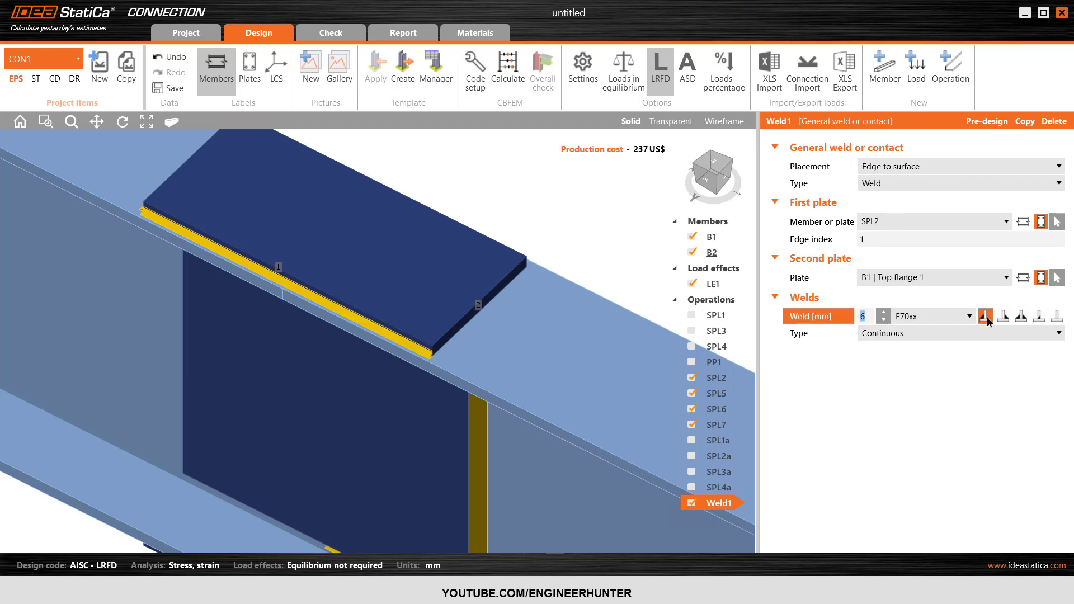
{"action": "scroll", "coordinate": [274, 331], "scroll_direction": "up", "scroll_amount": 3}
{"action": "scroll", "coordinate": [402, 332], "scroll_direction": "down", "scroll_amount": 2}
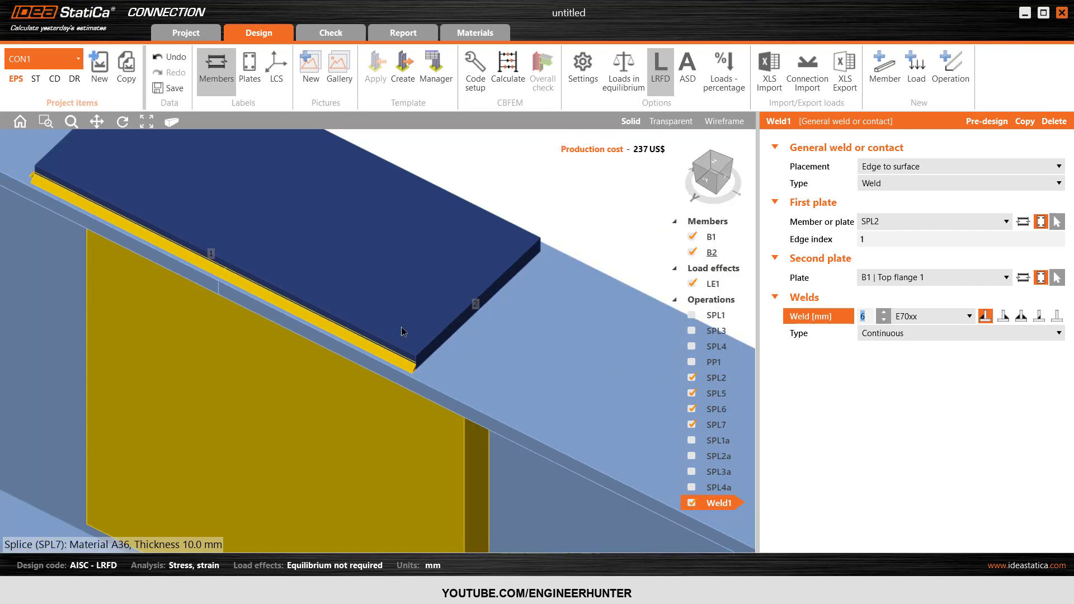
{"action": "left_click", "coordinate": [894, 335]}
{"action": "left_click", "coordinate": [887, 343]}
{"action": "scroll", "coordinate": [483, 226], "scroll_direction": "down", "scroll_amount": 2}
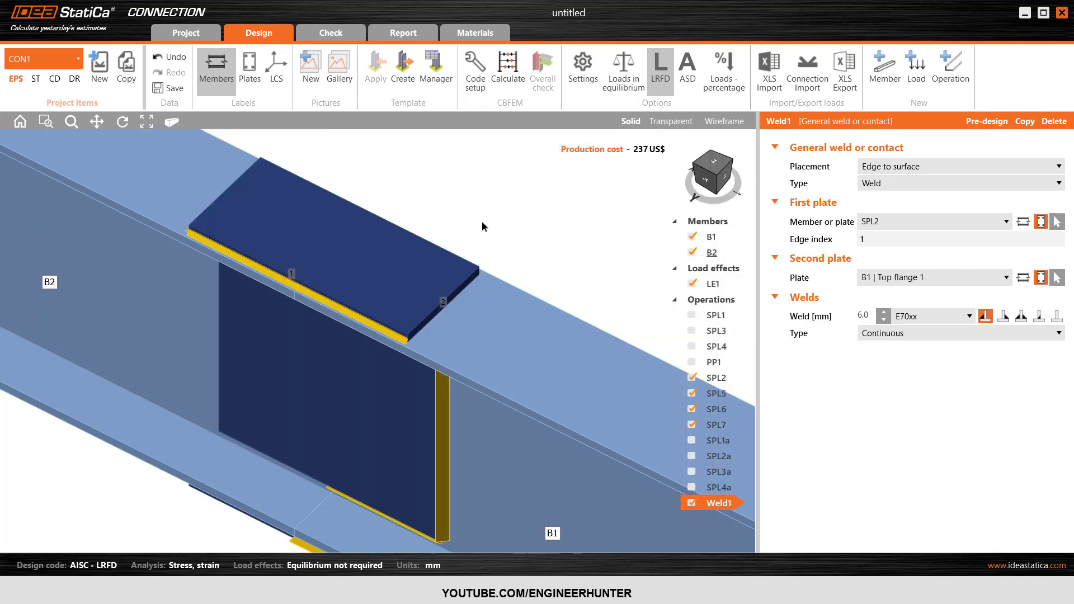
{"action": "scroll", "coordinate": [483, 226], "scroll_direction": "up", "scroll_amount": 1}
Step: Duplicate Weld1 and set the copy's edge index to 2 on SPL2
{"action": "left_click", "coordinate": [1026, 122]}
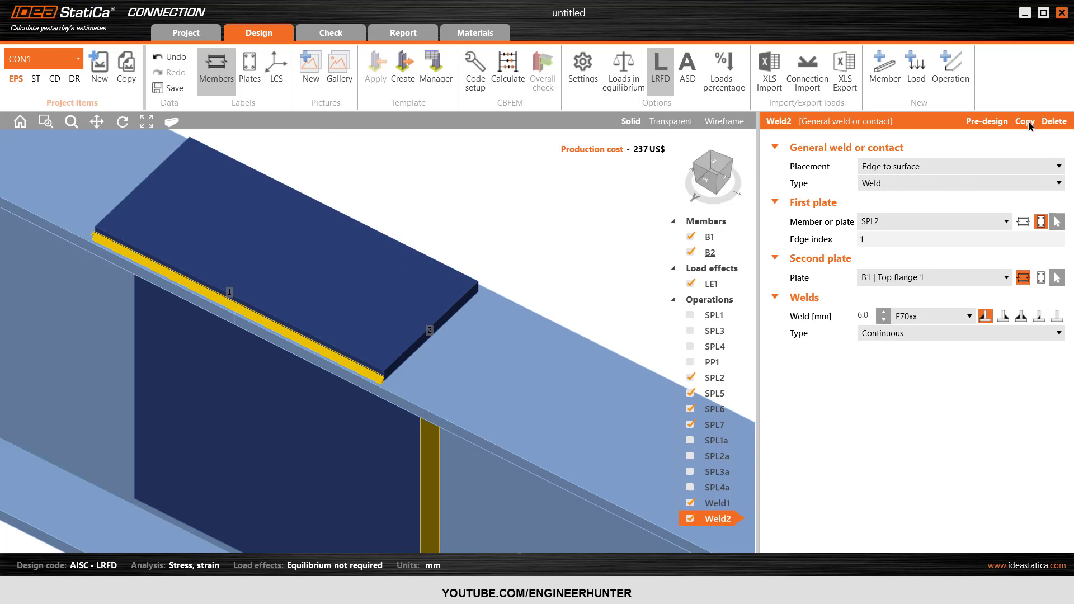
{"action": "left_click", "coordinate": [876, 239]}
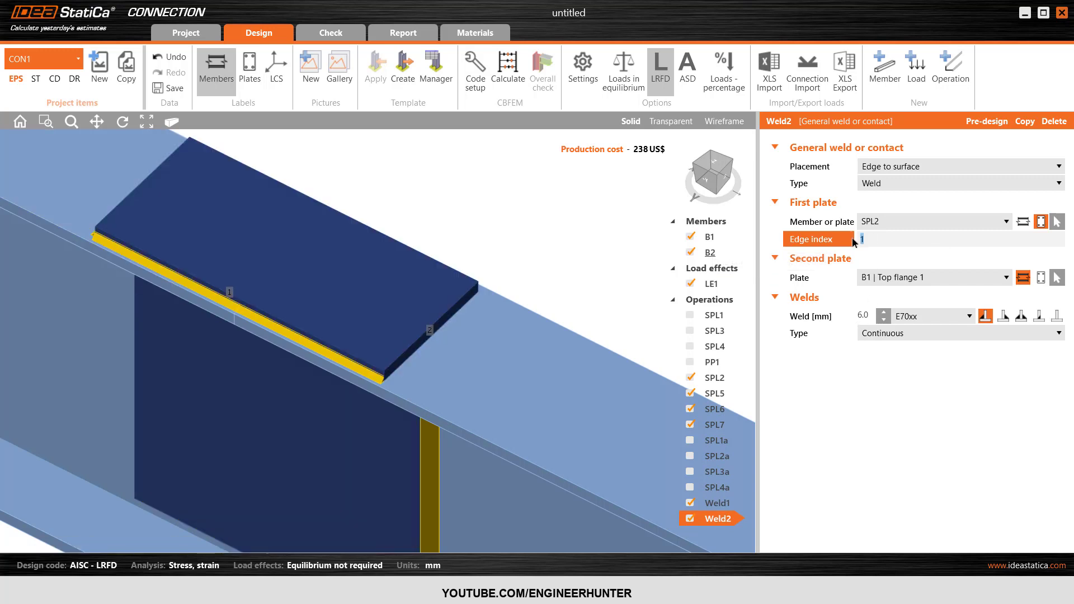
{"action": "type", "text": "2"}
{"action": "key", "text": "Tab"}
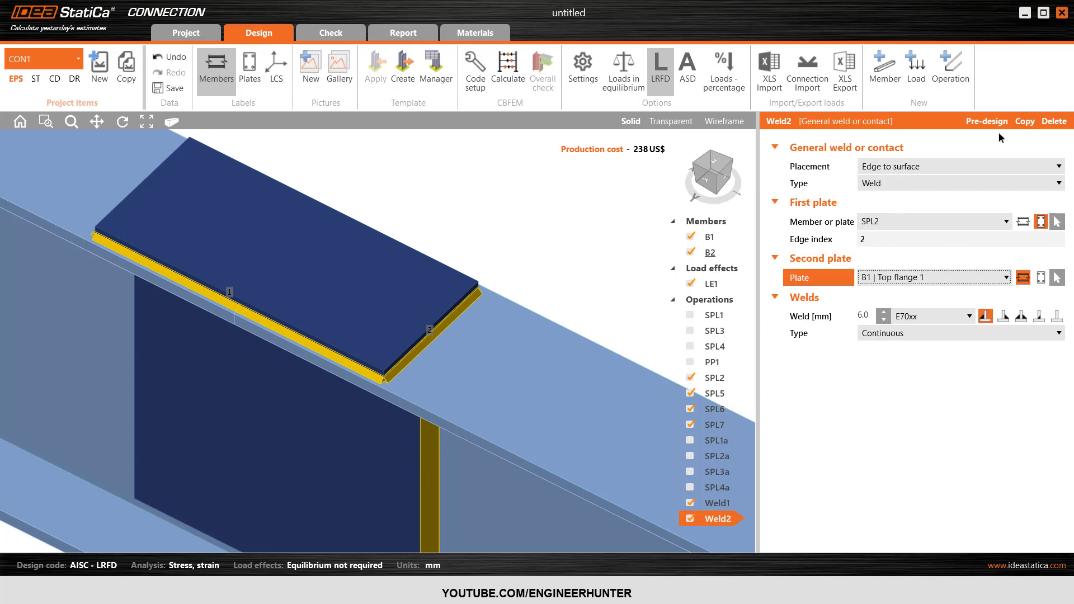
Step: Duplicate the edge 2 weld, set the copy's edge index to 3, and inspect the welds around SPL2
{"action": "left_click", "coordinate": [1029, 122]}
{"action": "left_click", "coordinate": [826, 245]}
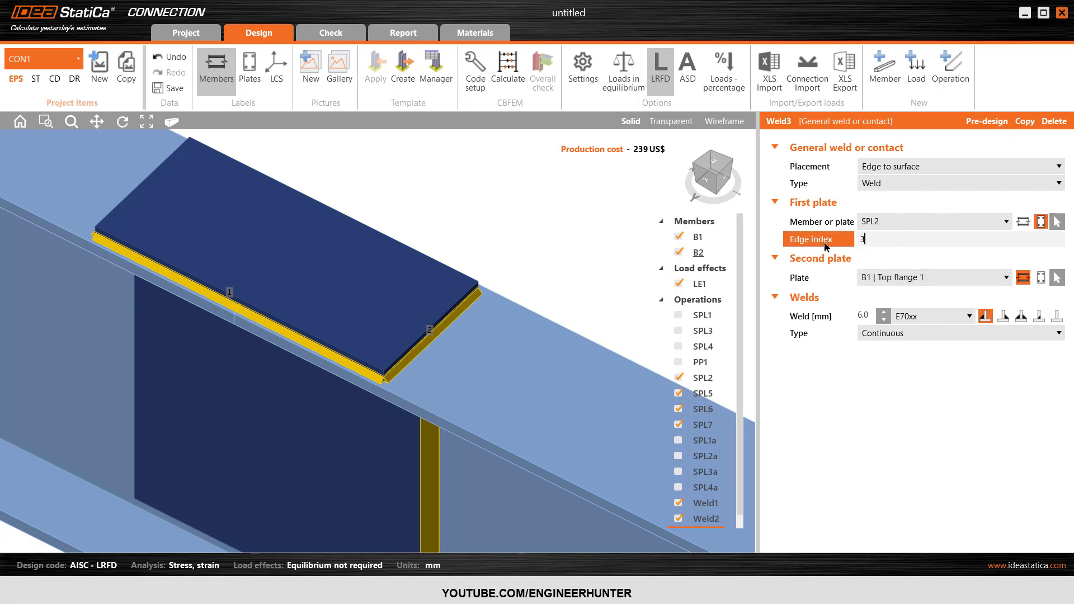
{"action": "type", "text": "3"}
{"action": "key", "text": "Tab"}
{"action": "left_click_drag", "start_coordinate": [716, 179], "coordinate": [656, 167]}
{"action": "left_click", "coordinate": [721, 175]}
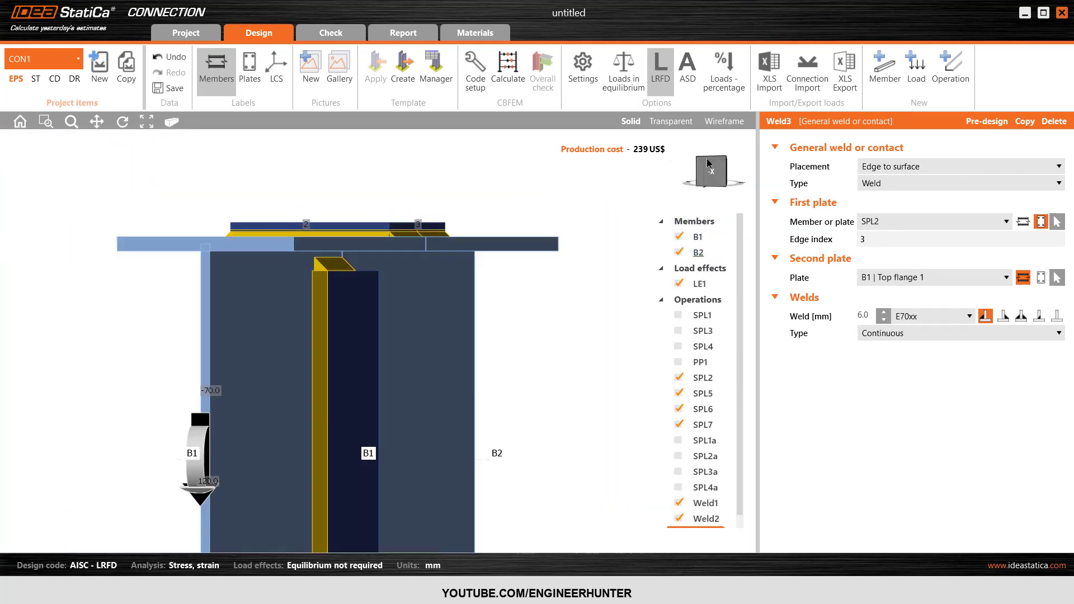
{"action": "left_click", "coordinate": [716, 177]}
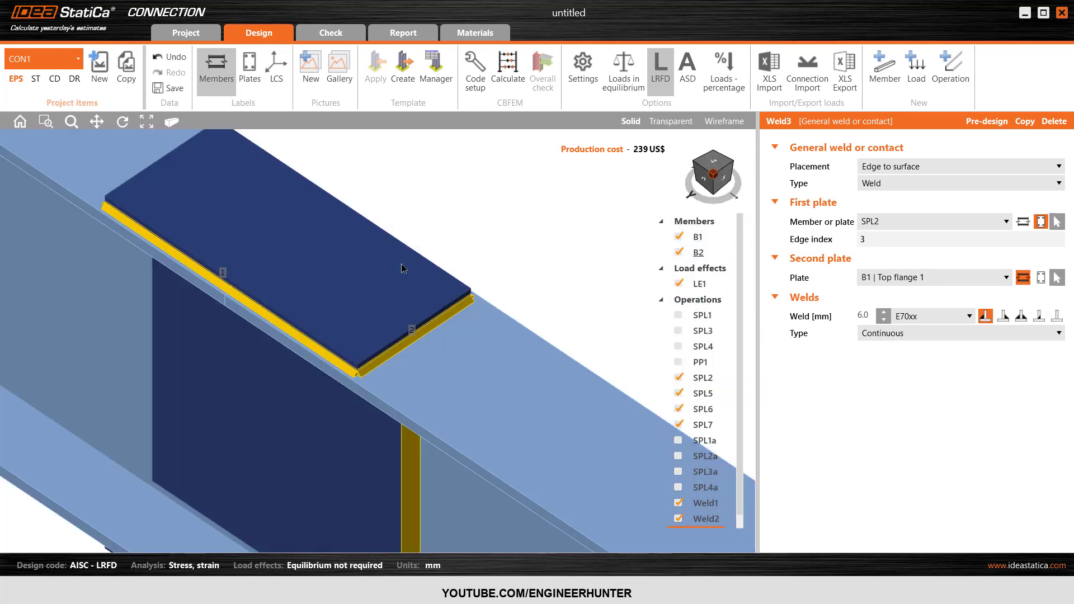
Step: Set the thickness of top flange splice plate SPL2 to 10 mm
{"action": "left_click", "coordinate": [325, 324]}
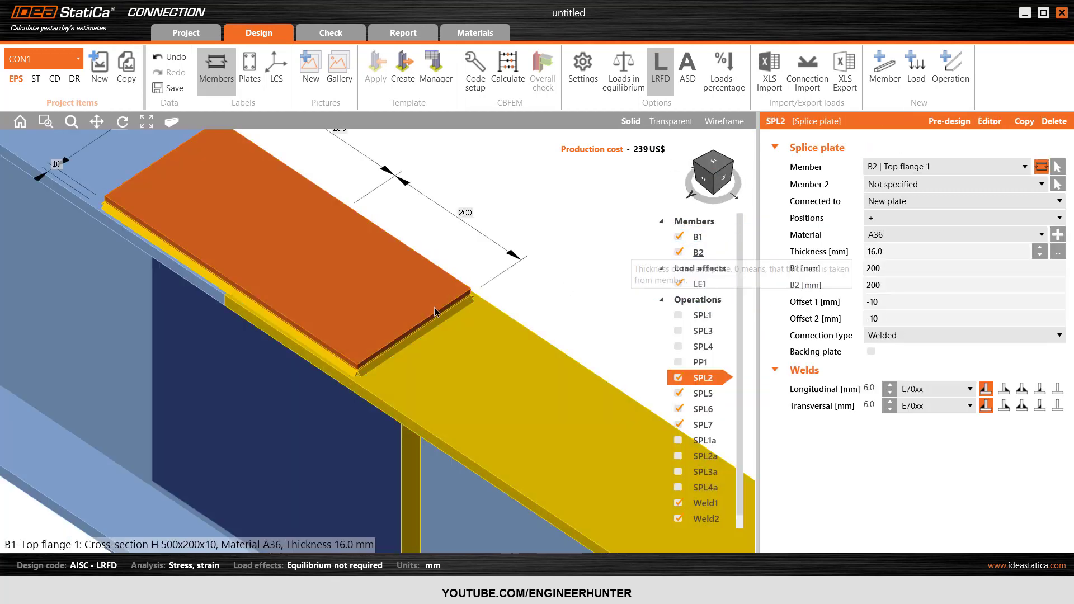
{"action": "scroll", "coordinate": [429, 315], "scroll_direction": "down", "scroll_amount": 3}
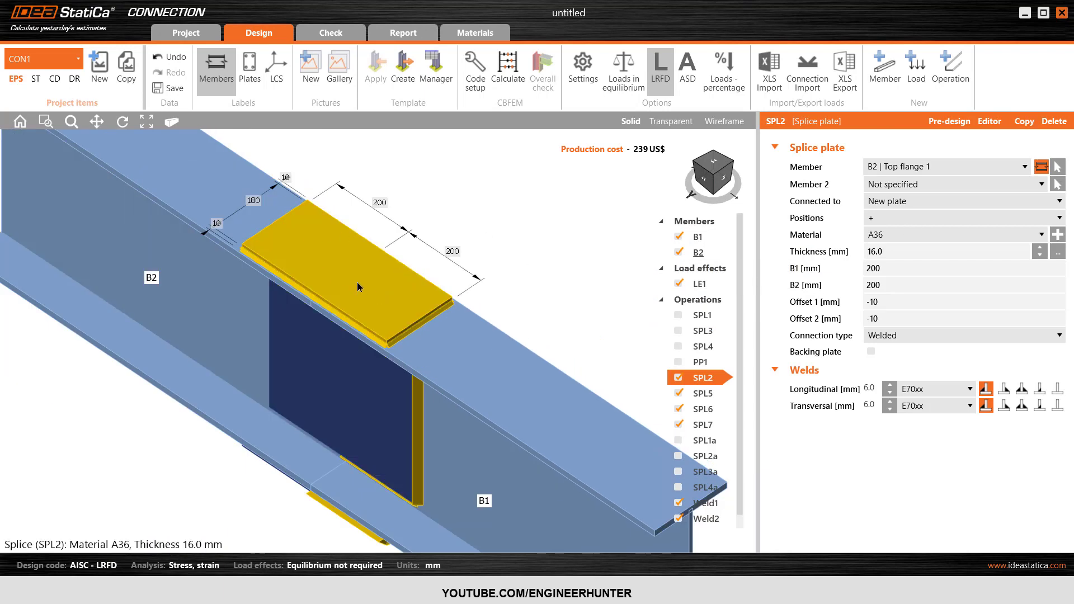
{"action": "left_click", "coordinate": [855, 259]}
{"action": "type", "text": "1"}
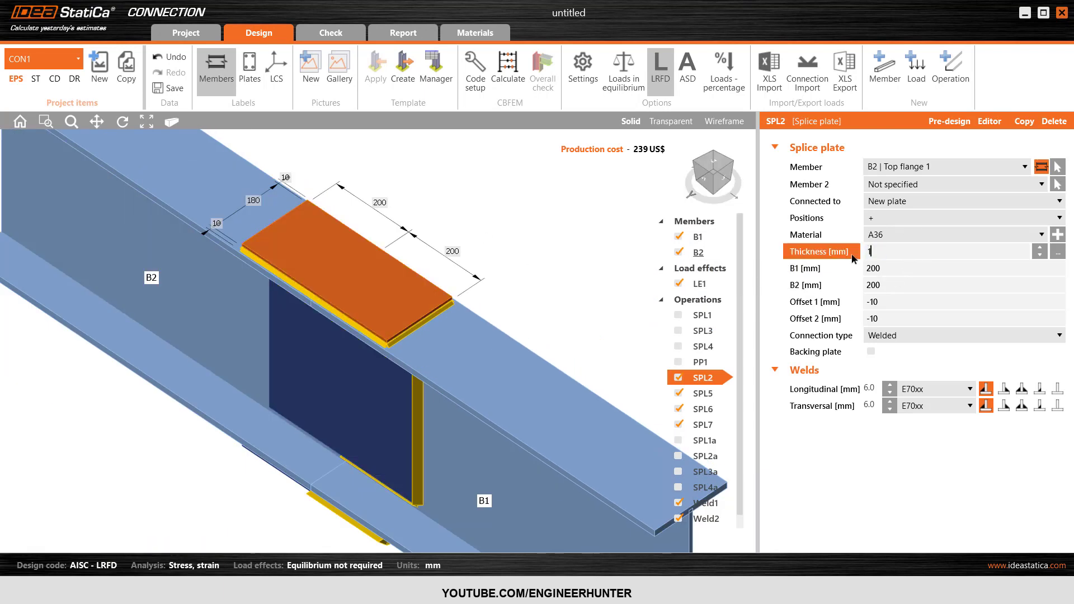
{"action": "type", "text": "0"}
{"action": "key", "text": "Tab"}
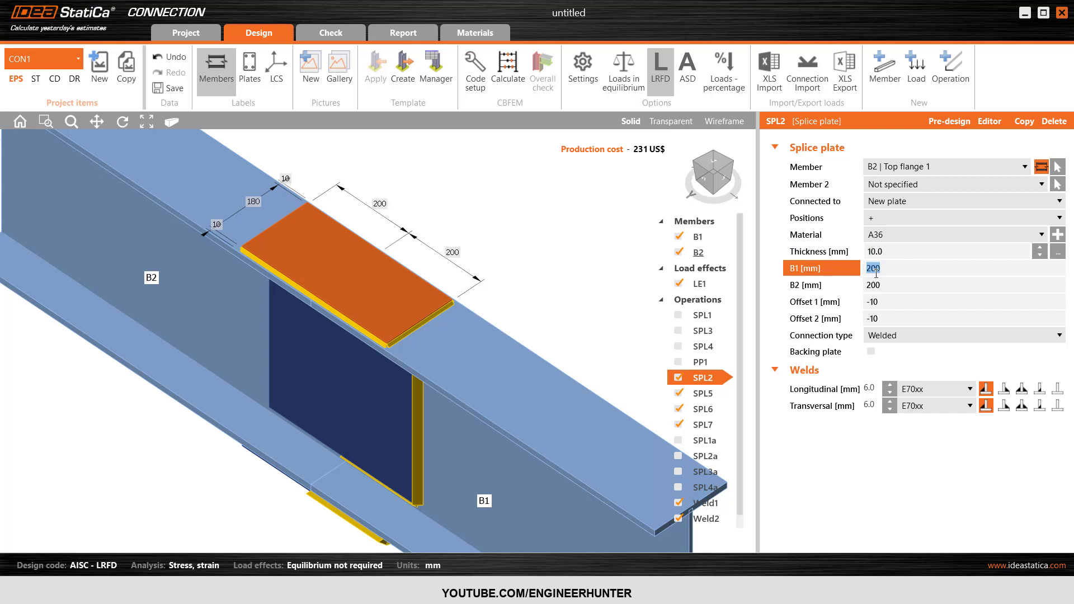
{"action": "left_click", "coordinate": [895, 303]}
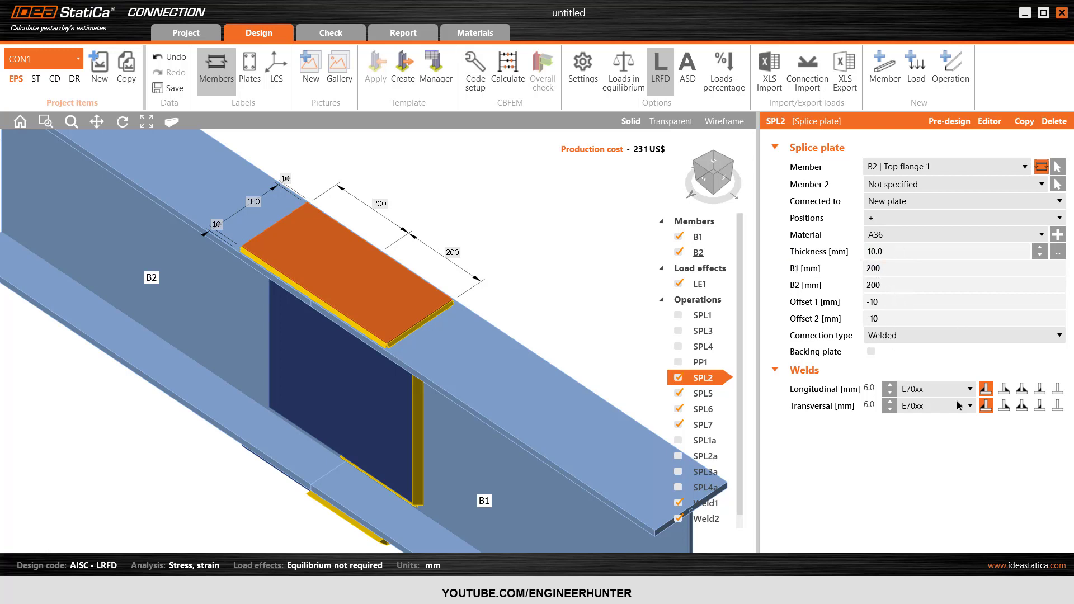
Step: Set the longitudinal and transversal welds of web splice plate SPL7 to 6 mm
{"action": "left_click", "coordinate": [705, 189]}
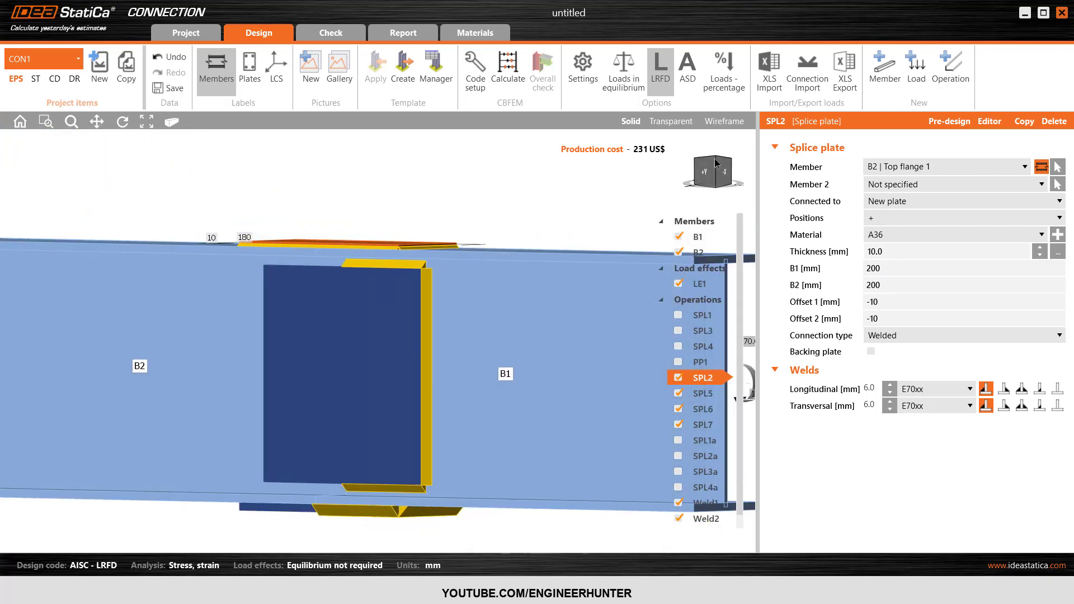
{"action": "mouse_move", "coordinate": [715, 163]}
{"action": "left_mouse_down"}
{"action": "mouse_move", "coordinate": [622, 161]}
{"action": "mouse_move", "coordinate": [712, 176]}
{"action": "left_mouse_up"}
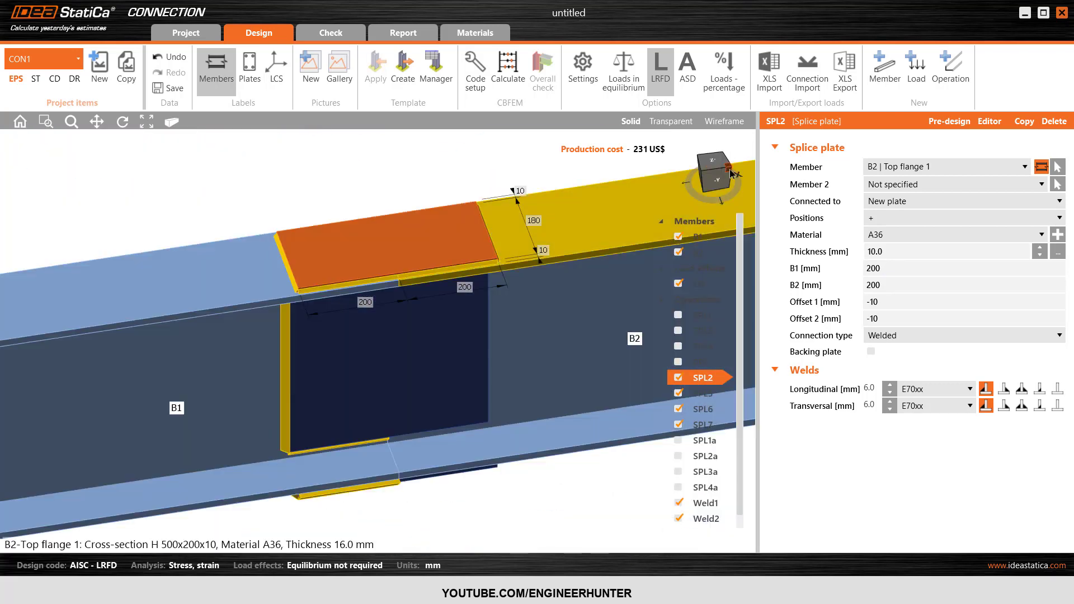
{"action": "left_click", "coordinate": [731, 174]}
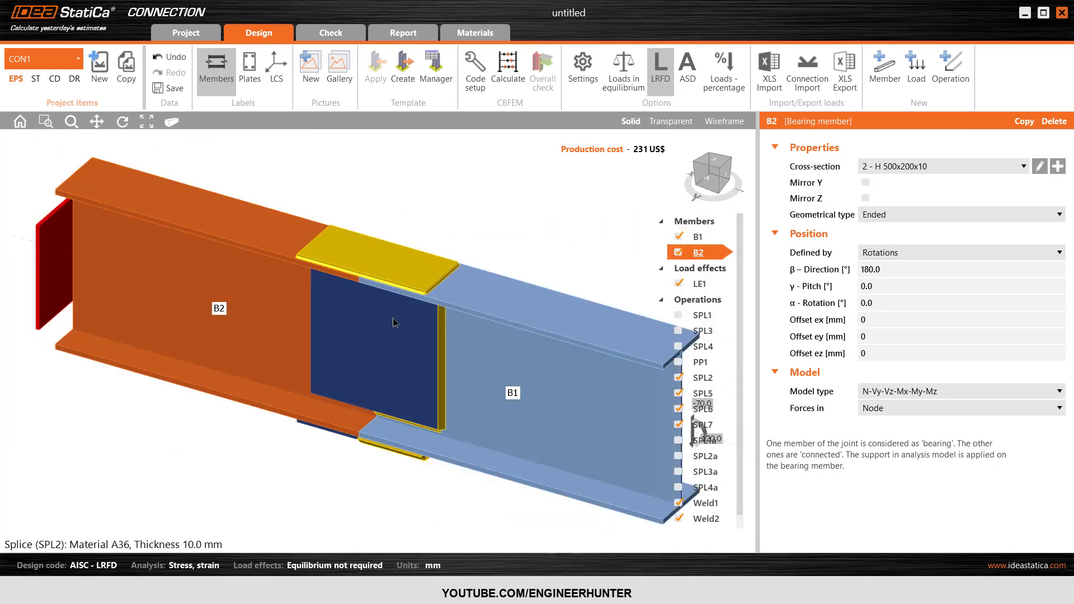
{"action": "left_click", "coordinate": [361, 301]}
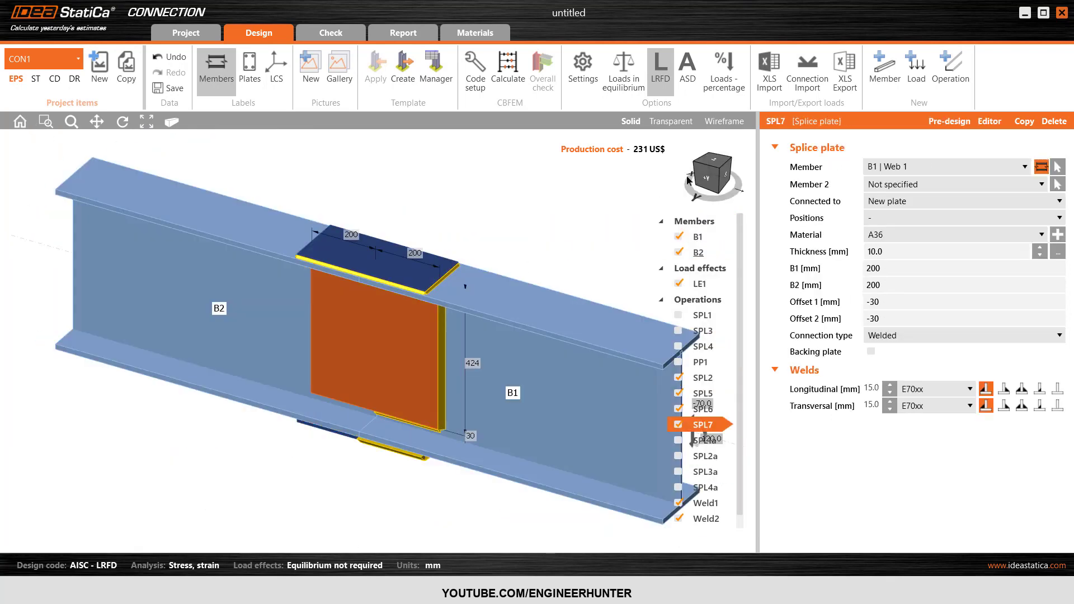
{"action": "left_click", "coordinate": [722, 173]}
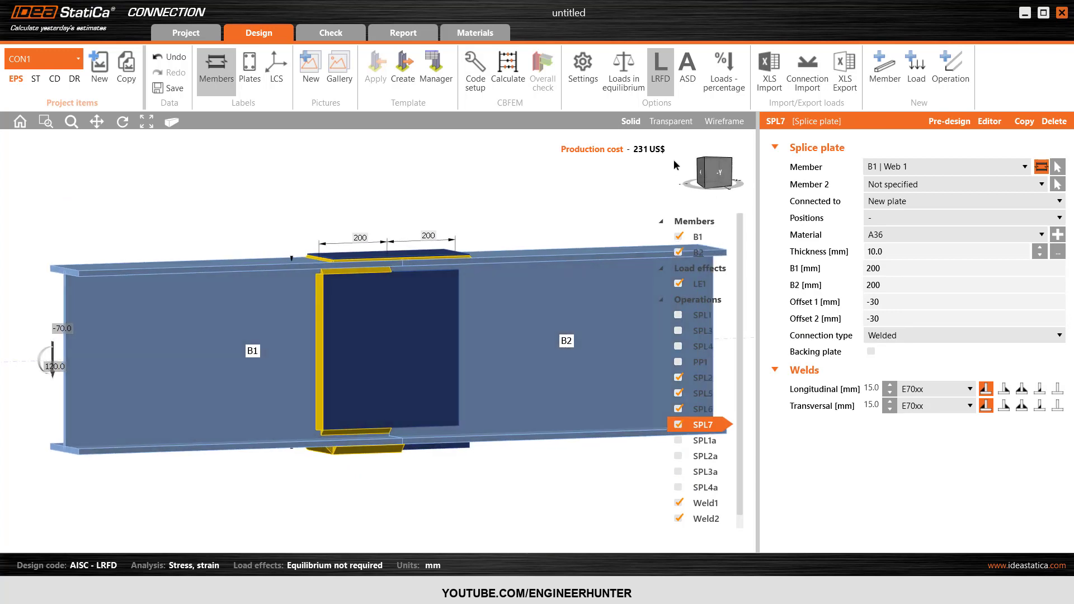
{"action": "left_click", "coordinate": [675, 167]}
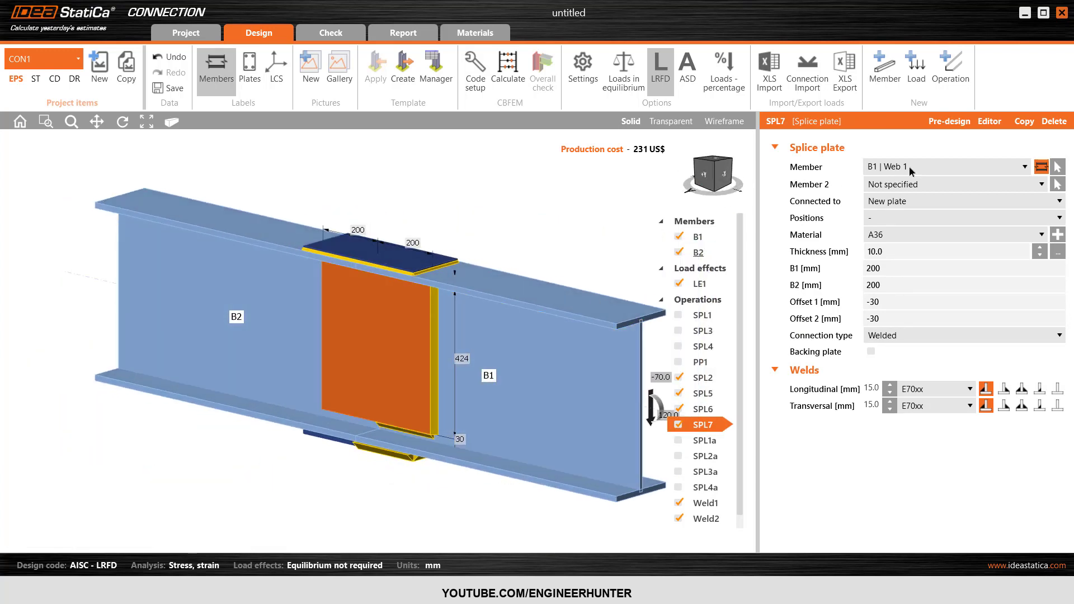
{"action": "left_click", "coordinate": [874, 392]}
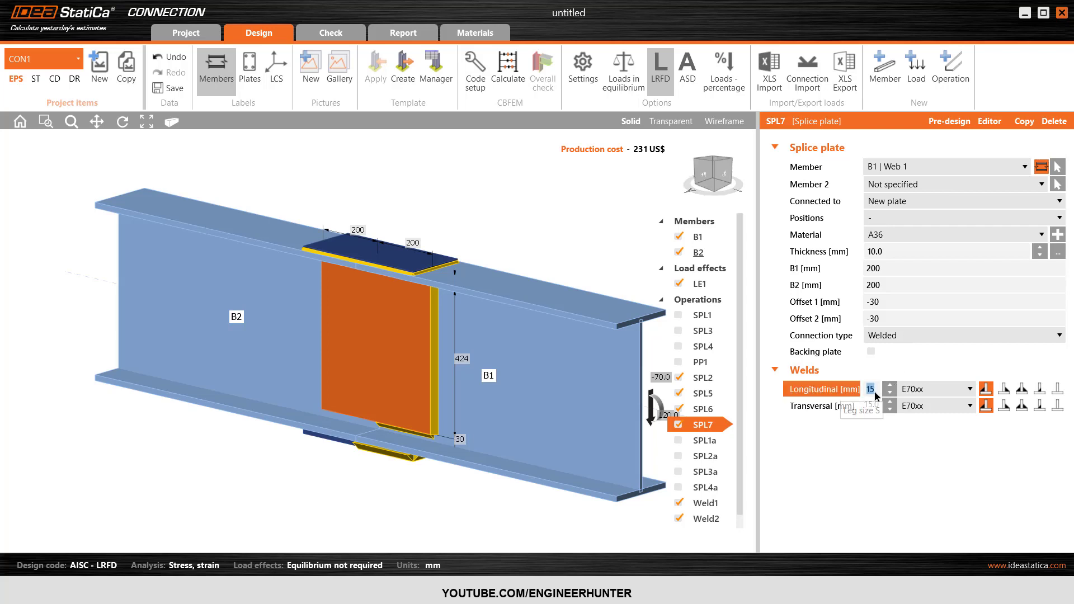
{"action": "type", "text": "6"}
{"action": "key", "text": "Tab"}
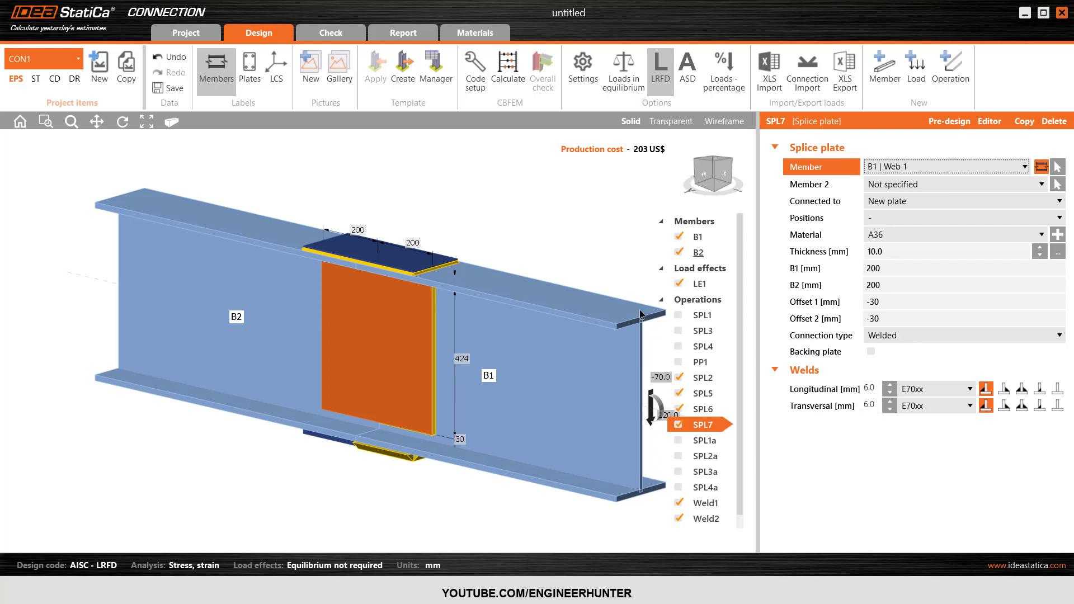
Step: Assign splice plate SPL7 to member B2's Web 1
{"action": "left_click", "coordinate": [899, 166]}
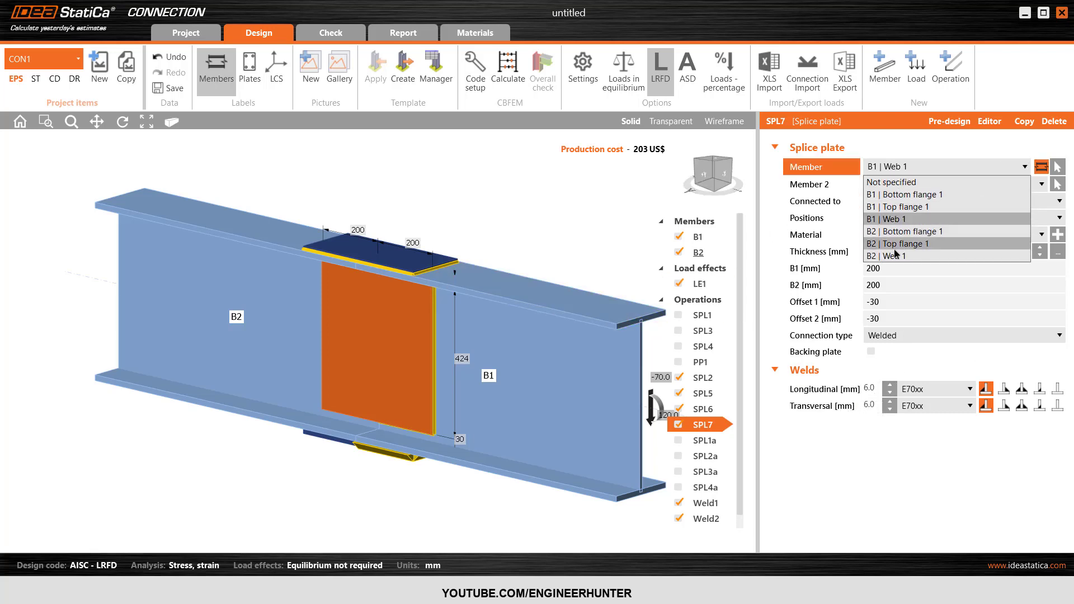
{"action": "left_click", "coordinate": [897, 256]}
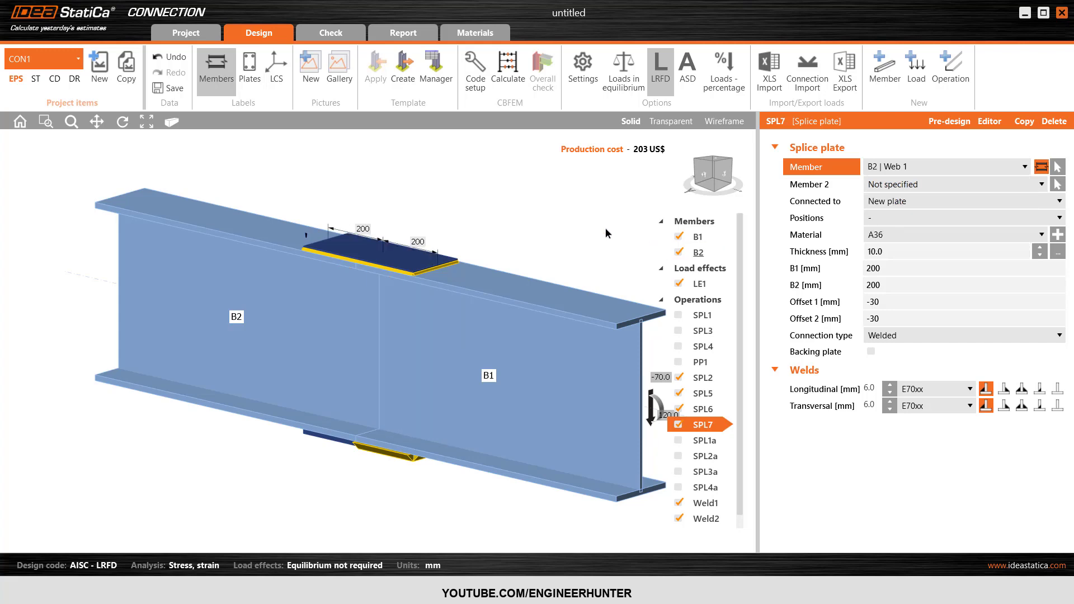
{"action": "left_click_drag", "start_coordinate": [711, 169], "coordinate": [652, 165]}
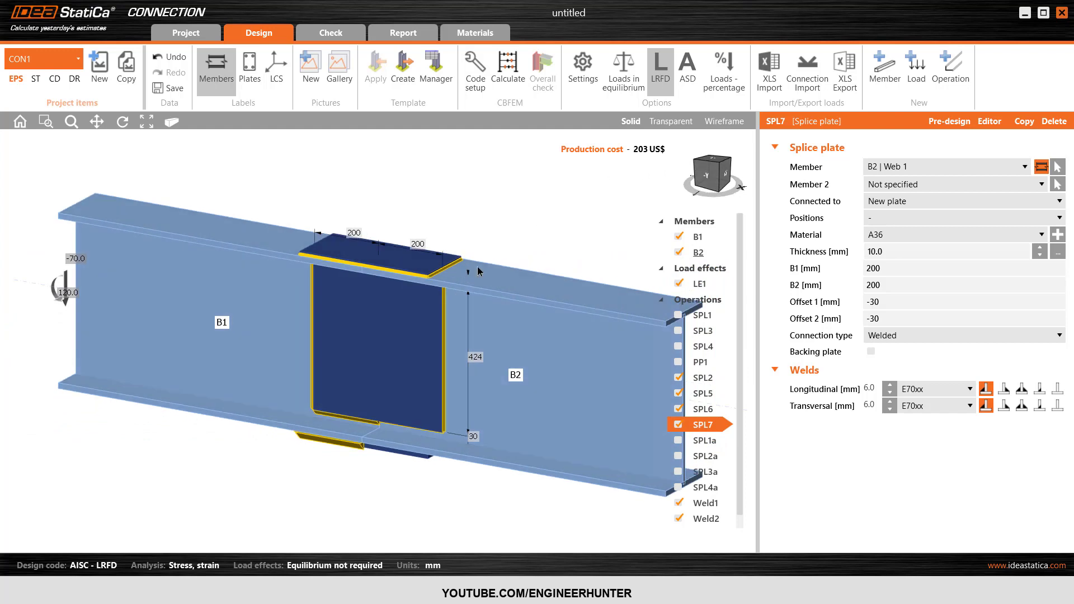
Step: Deactivate splice plate SPL7 and open web splice plate SPL6's properties
{"action": "left_click", "coordinate": [679, 425]}
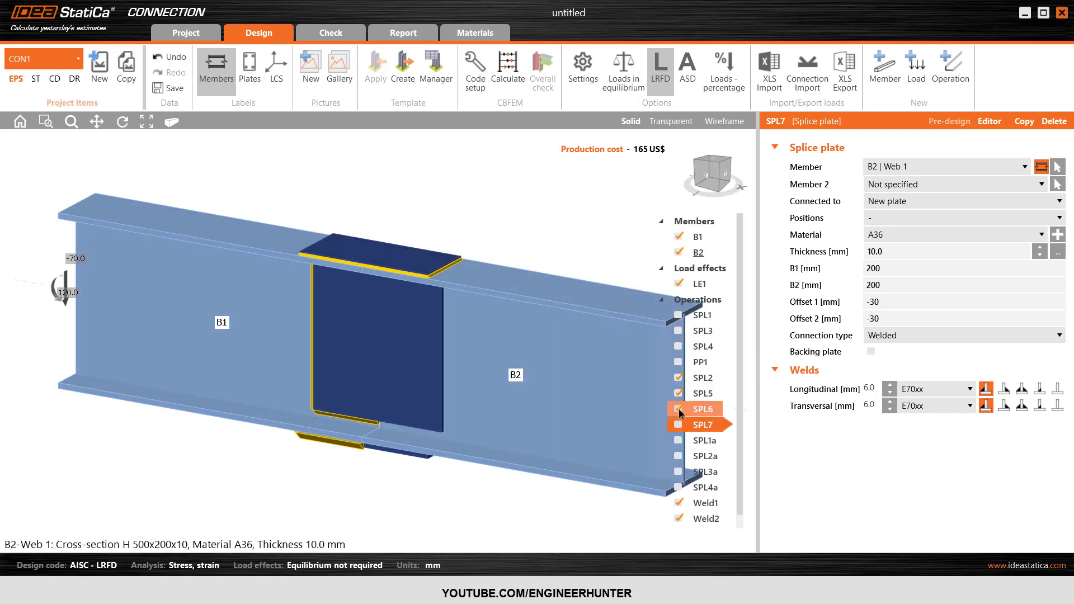
{"action": "left_click", "coordinate": [679, 409]}
{"action": "left_click", "coordinate": [679, 410]}
{"action": "left_click", "coordinate": [704, 415]}
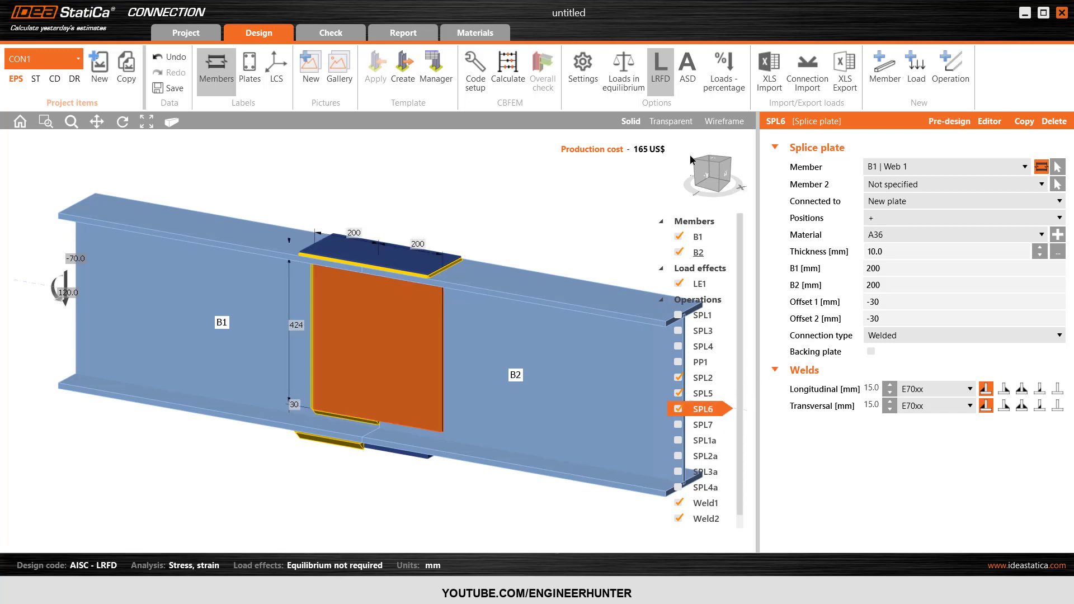
{"action": "left_click", "coordinate": [718, 168]}
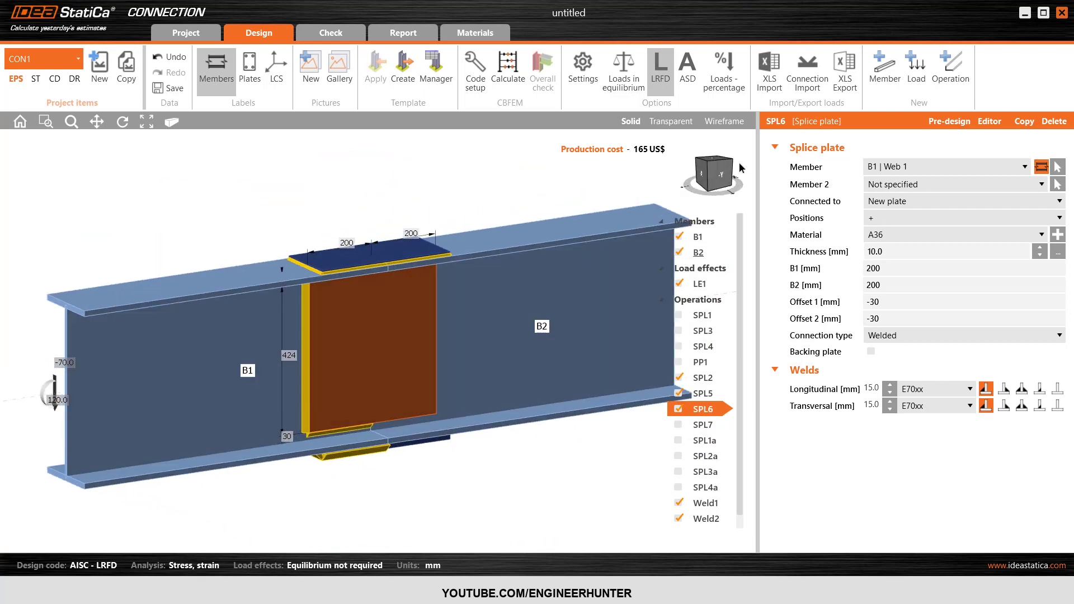
Step: Assign splice plate SPL6 to member B2's Web 1
{"action": "left_click_drag", "start_coordinate": [729, 168], "coordinate": [727, 161]}
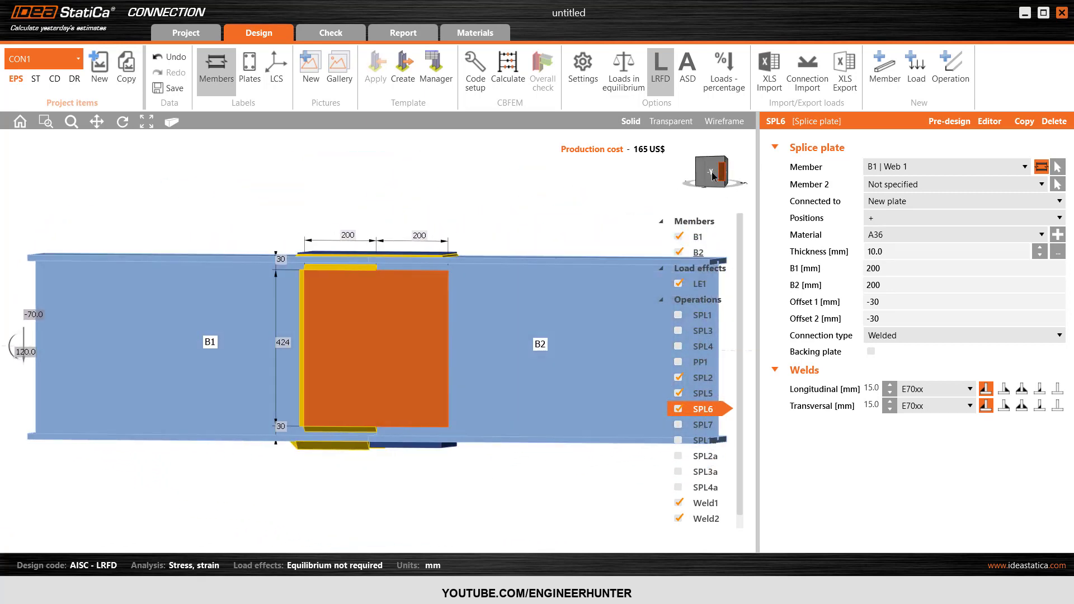
{"action": "scroll", "coordinate": [363, 332], "scroll_direction": "up", "scroll_amount": 3}
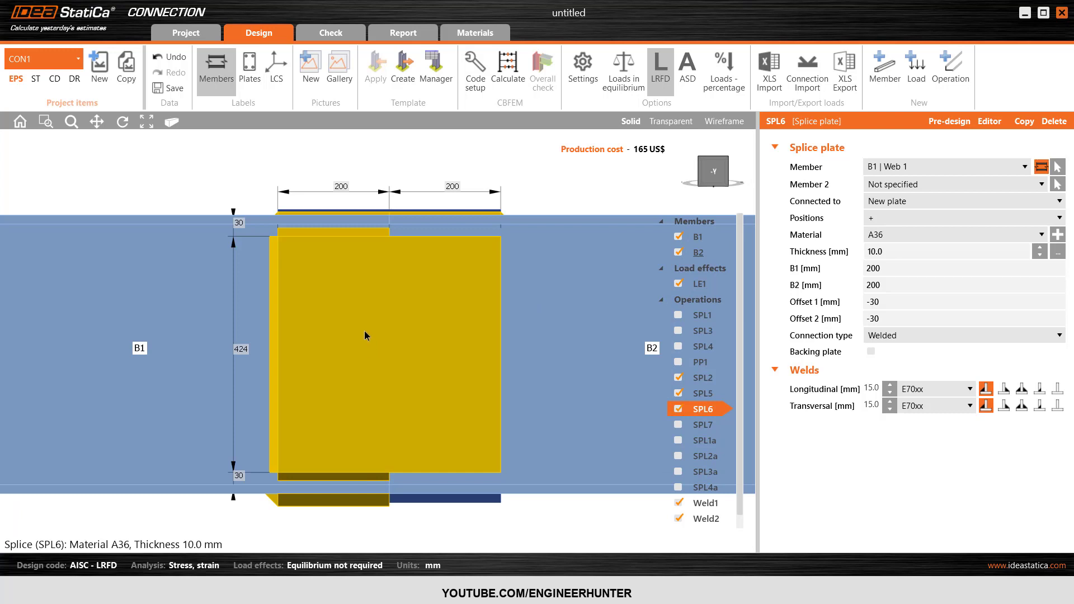
{"action": "left_click", "coordinate": [906, 168]}
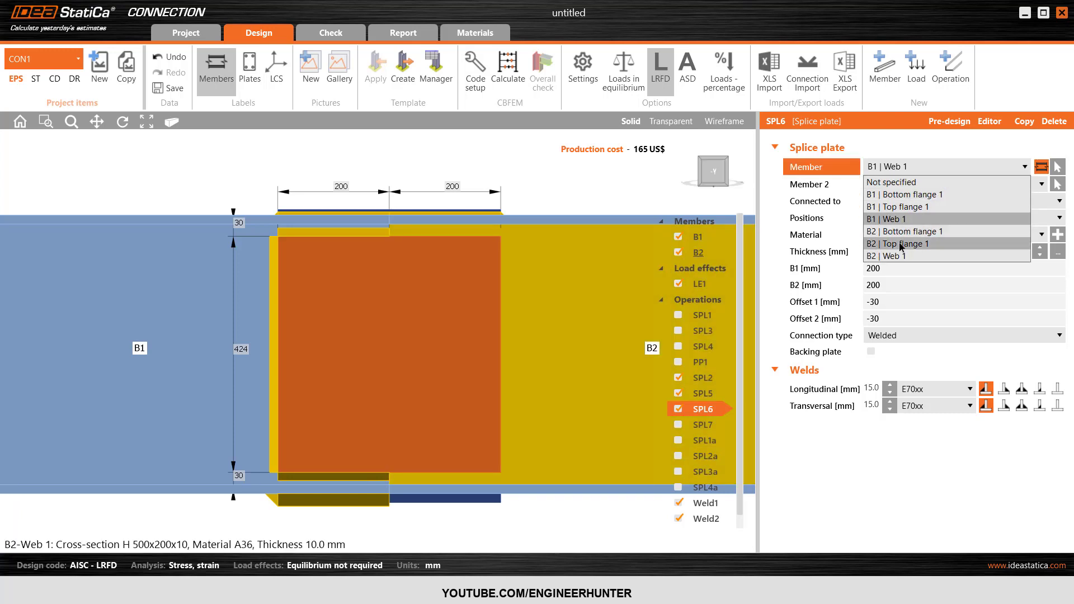
{"action": "left_click", "coordinate": [898, 255]}
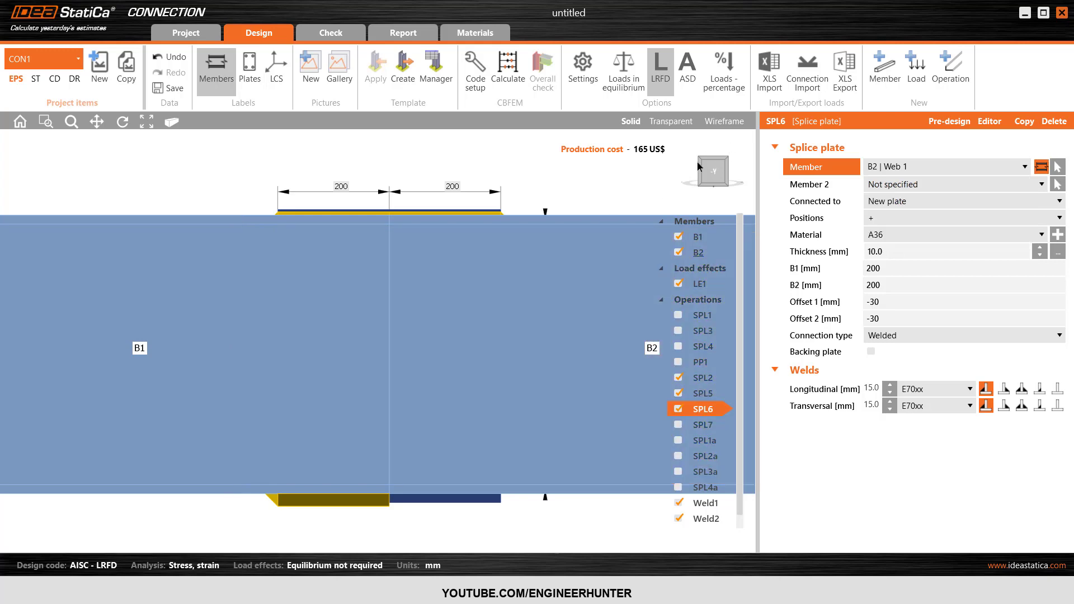
{"action": "left_click", "coordinate": [700, 168]}
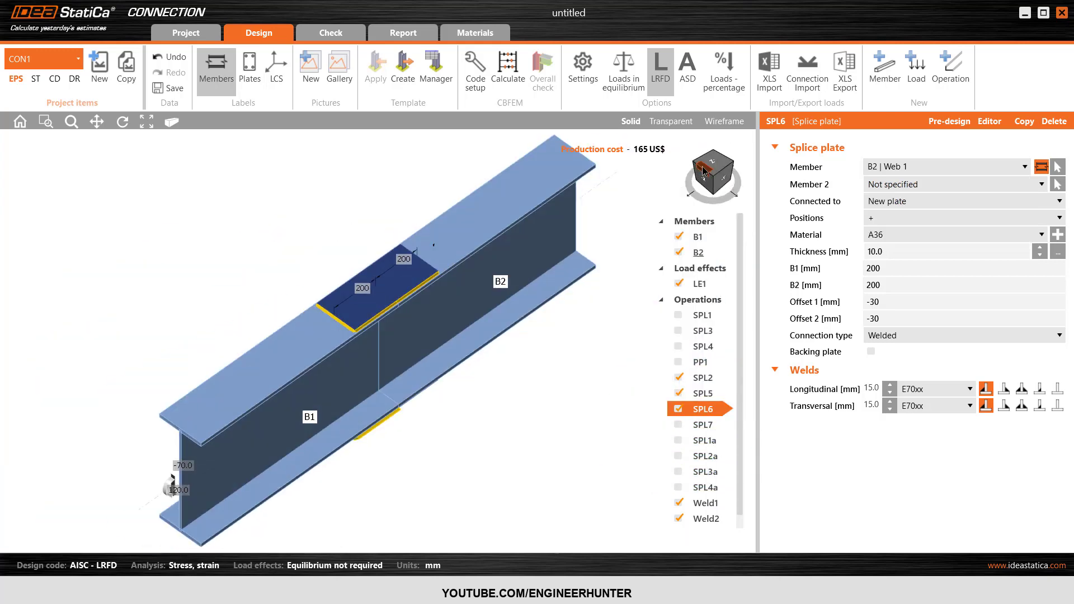
{"action": "left_click", "coordinate": [20, 122]}
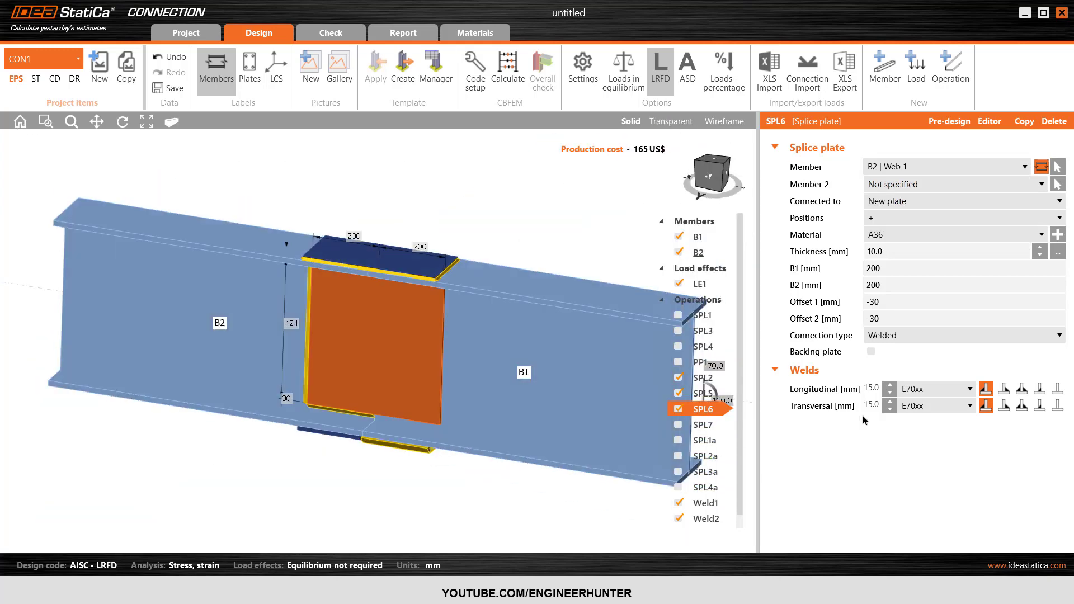
Step: Set the longitudinal and transversal welds of web splice plate SPL6 to 6 mm
{"action": "left_click", "coordinate": [873, 390]}
{"action": "type", "text": "6"}
{"action": "key", "text": "Tab"}
{"action": "type", "text": "6"}
{"action": "key", "text": "Tab"}
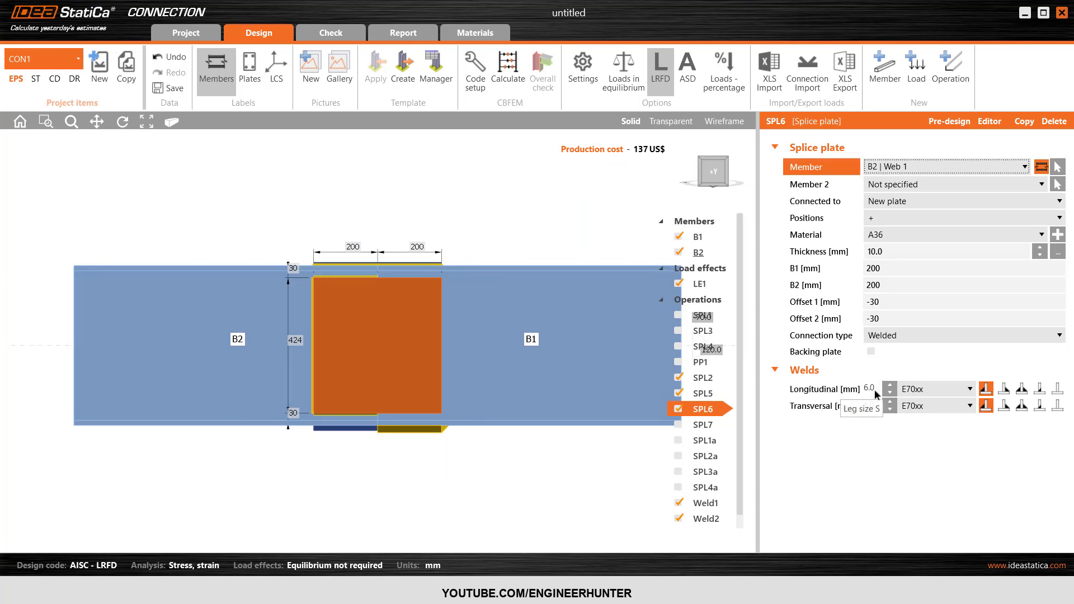
Step: Set the thickness of web splice plate SPL6 to 8 mm
{"action": "scroll", "coordinate": [398, 262], "scroll_direction": "up", "scroll_amount": 2}
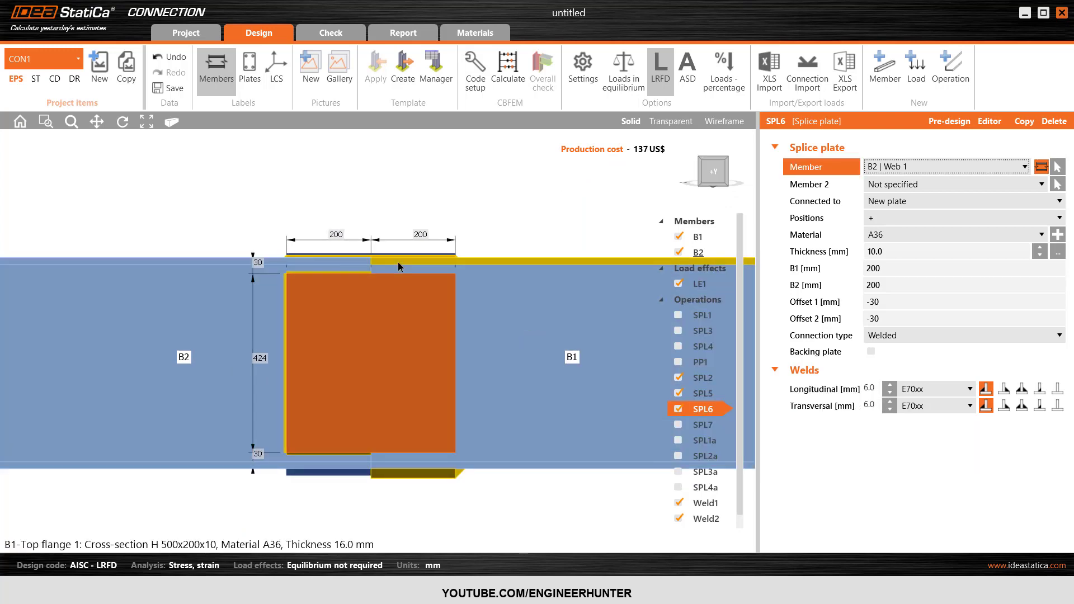
{"action": "left_click", "coordinate": [911, 252]}
{"action": "type", "text": "8"}
{"action": "key", "text": "Tab"}
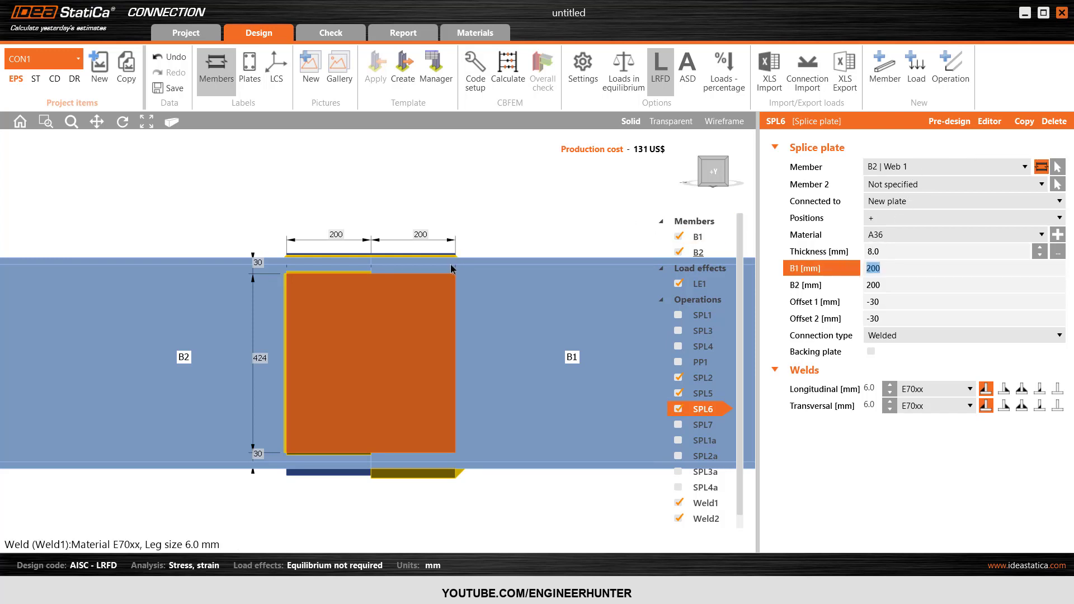
Step: Add a general edge-to-surface weld joining edge 1 of splice plate SPL6 to member B1's Web 1
{"action": "left_click", "coordinate": [964, 77]}
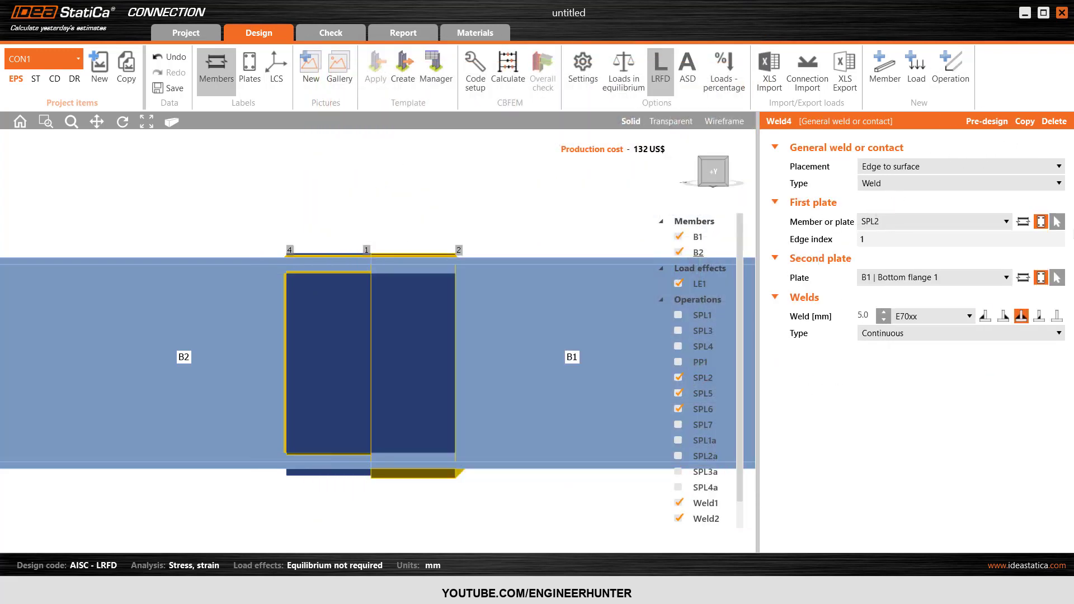
{"action": "left_click", "coordinate": [1058, 222]}
{"action": "left_click", "coordinate": [383, 318]}
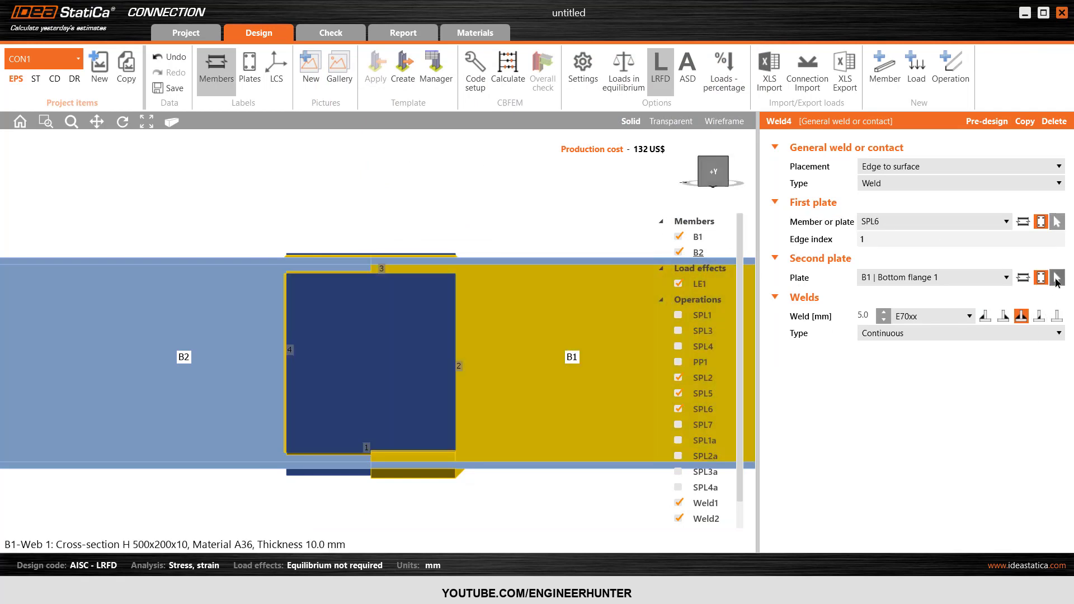
{"action": "left_click", "coordinate": [904, 280]}
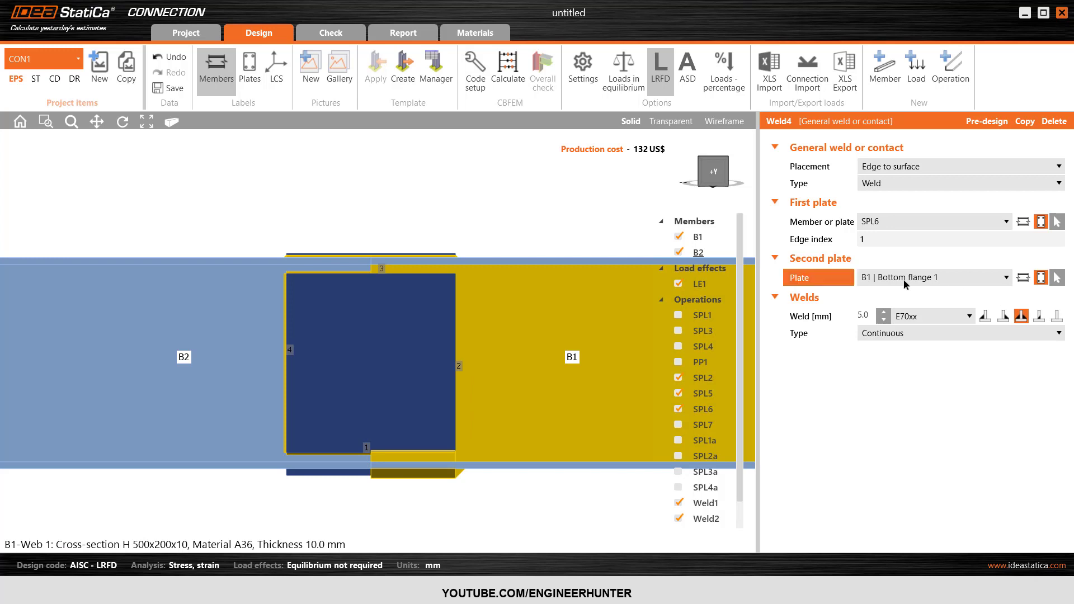
{"action": "left_click", "coordinate": [880, 317]}
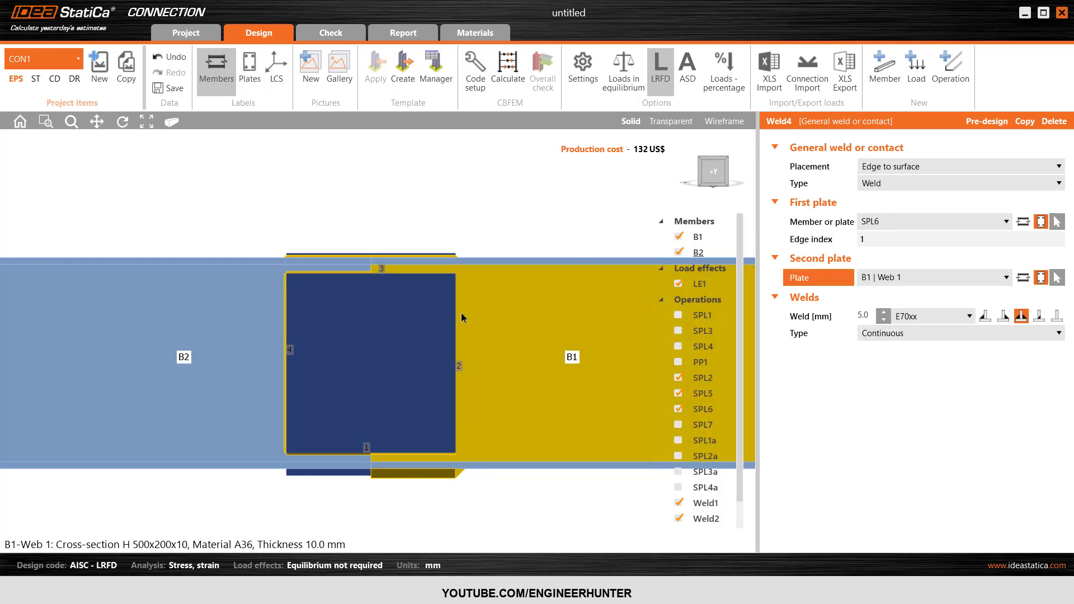
Step: Make the SPL6 edge 1 weld a single-sided fillet with a 6 mm leg size
{"action": "scroll", "coordinate": [455, 370], "scroll_direction": "up", "scroll_amount": 2}
{"action": "scroll", "coordinate": [457, 372], "scroll_direction": "up", "scroll_amount": 2}
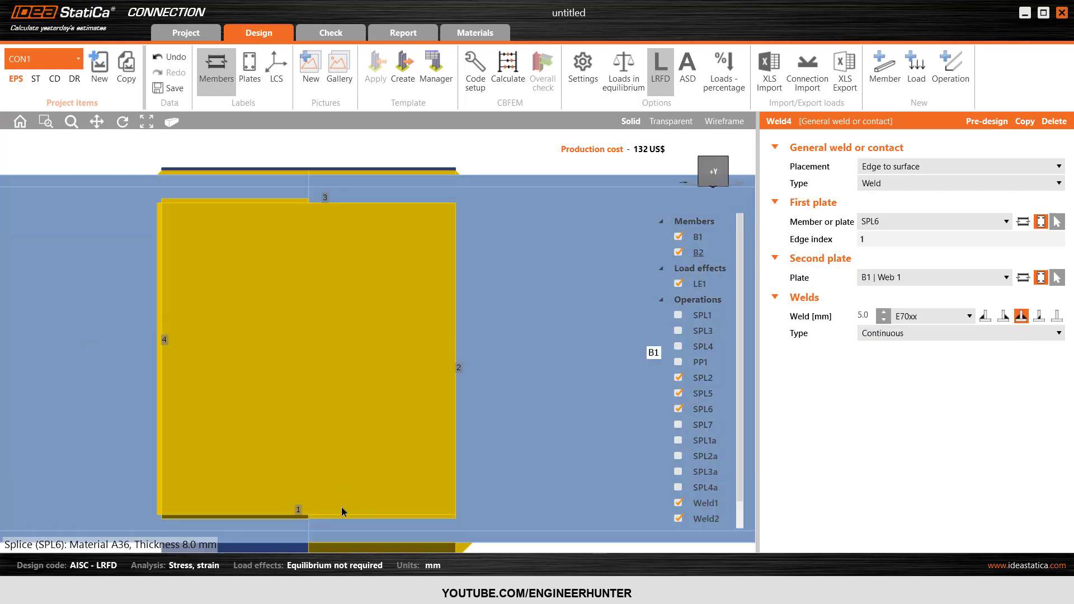
{"action": "left_click", "coordinate": [866, 239]}
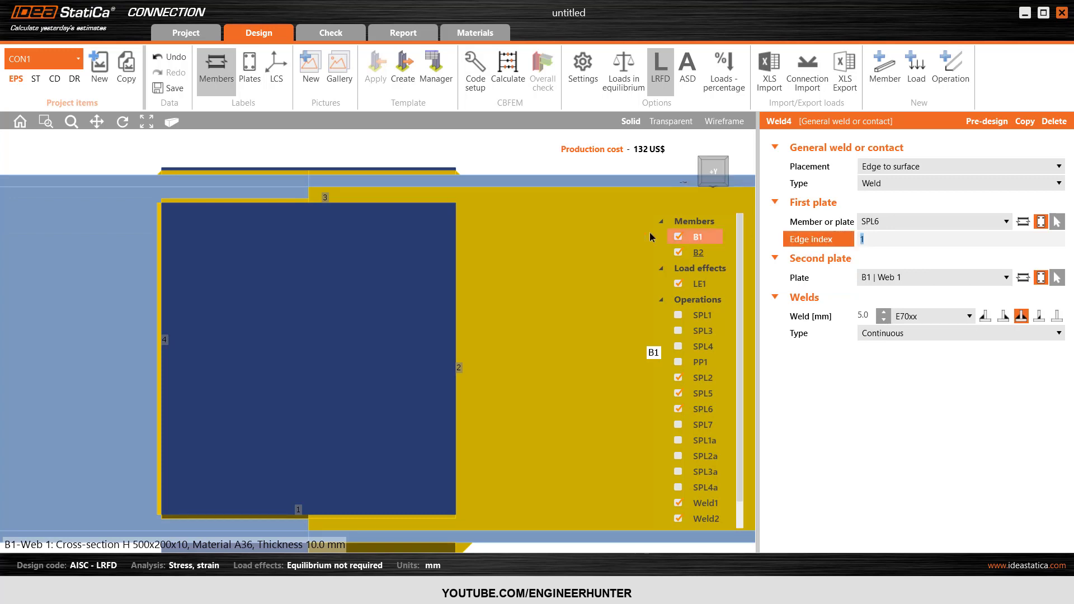
{"action": "scroll", "coordinate": [323, 430], "scroll_direction": "down", "scroll_amount": 2}
{"action": "scroll", "coordinate": [323, 431], "scroll_direction": "up", "scroll_amount": 3}
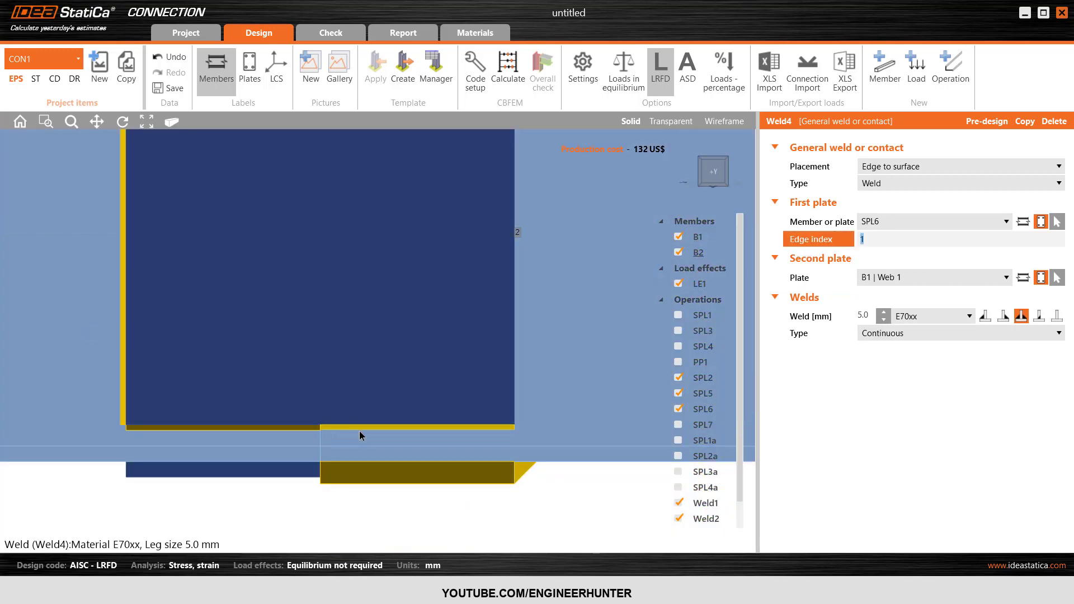
{"action": "scroll", "coordinate": [394, 454], "scroll_direction": "down", "scroll_amount": 2}
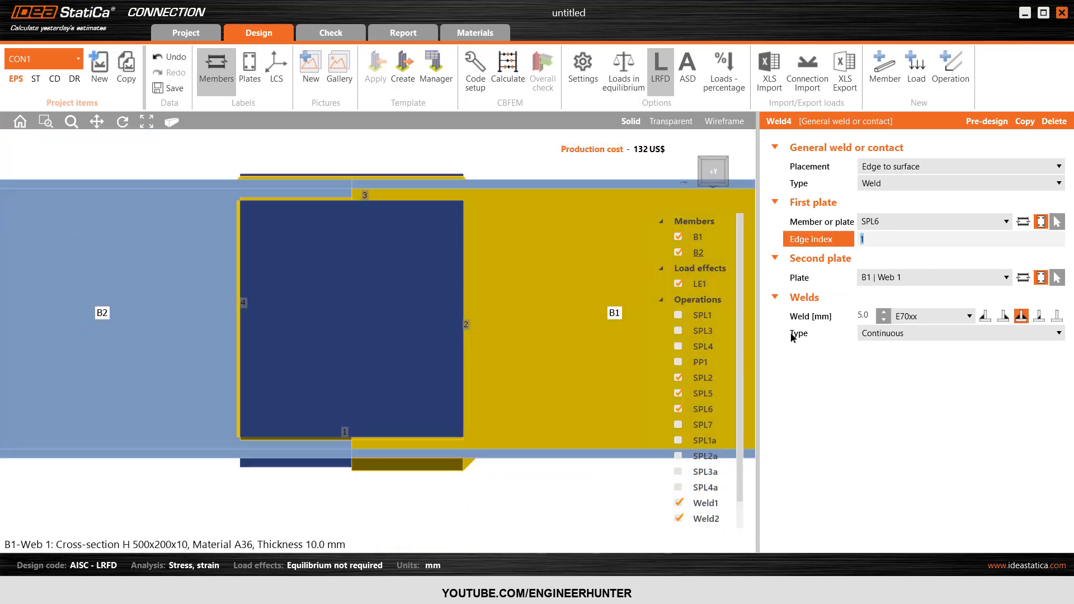
{"action": "left_click", "coordinate": [985, 318]}
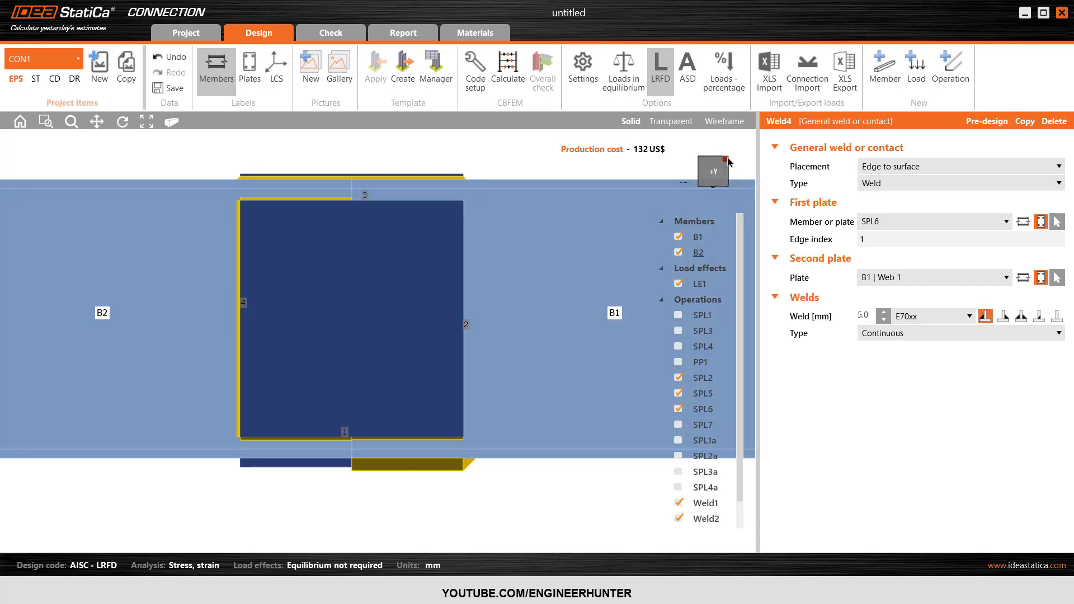
{"action": "mouse_move", "coordinate": [712, 165]}
{"action": "left_mouse_down"}
{"action": "mouse_move", "coordinate": [729, 168]}
{"action": "mouse_move", "coordinate": [713, 171]}
{"action": "left_mouse_up"}
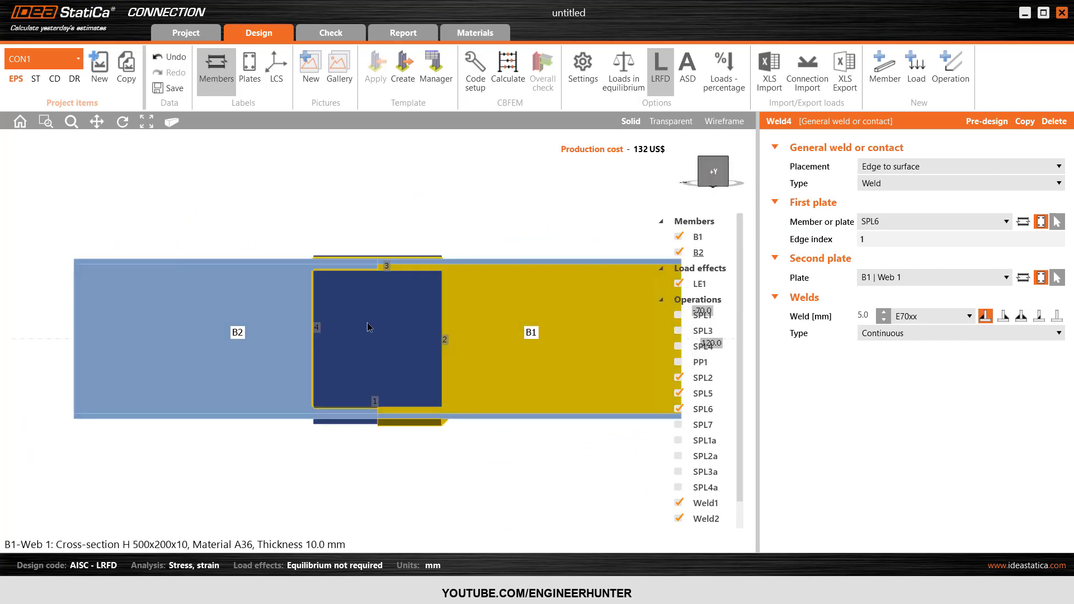
{"action": "scroll", "coordinate": [407, 318], "scroll_direction": "up", "scroll_amount": 3}
{"action": "left_click", "coordinate": [866, 317]}
{"action": "type", "text": "6"}
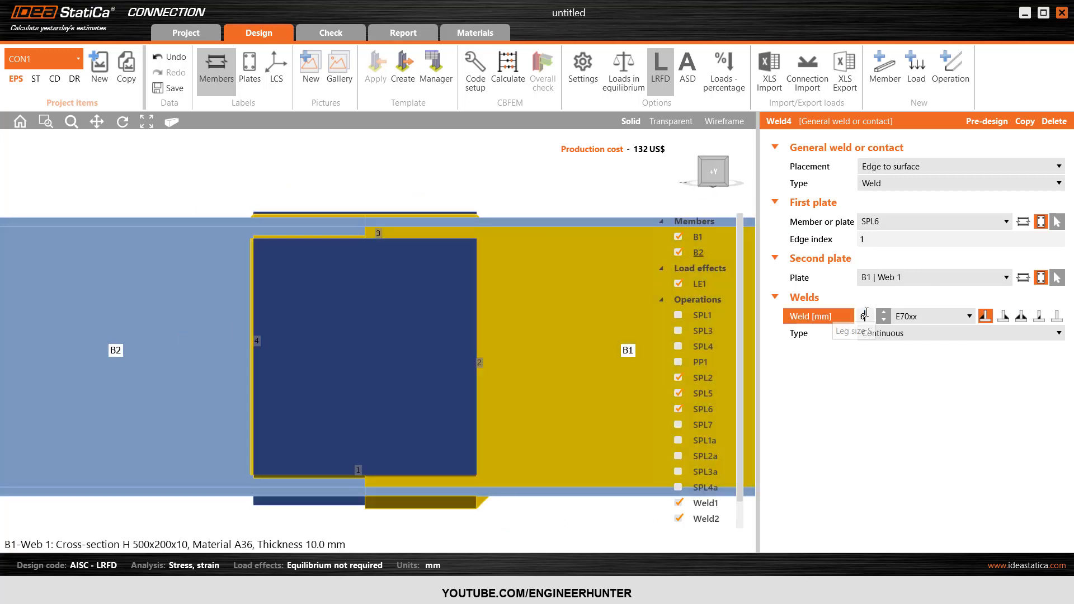
{"action": "key", "text": "Tab"}
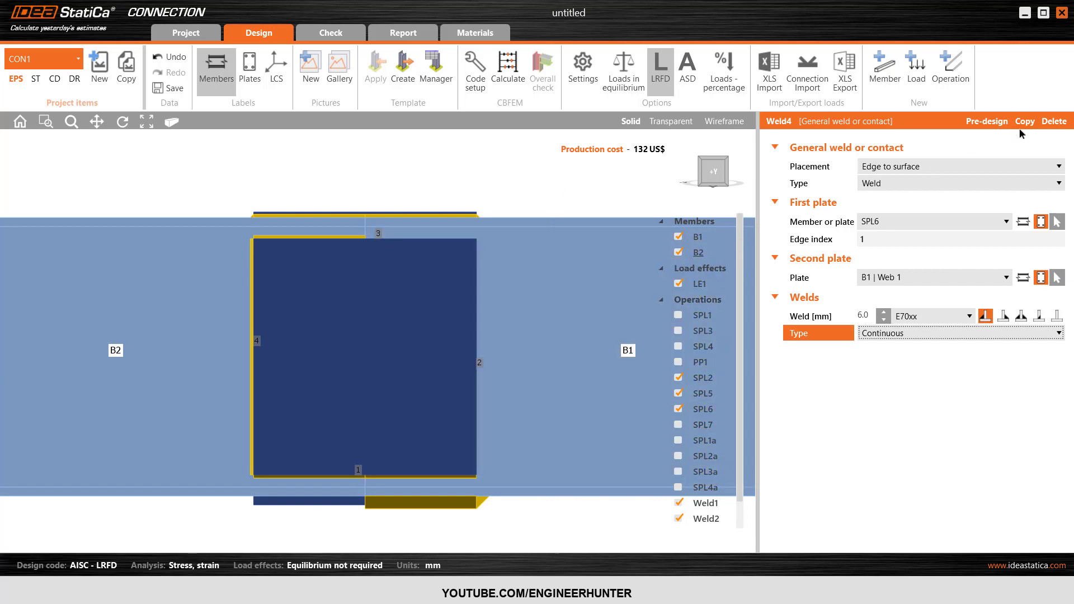
Step: Copy the edge 1 general weld and set the copy's edge index to 2 on SPL6
{"action": "left_click", "coordinate": [1025, 122]}
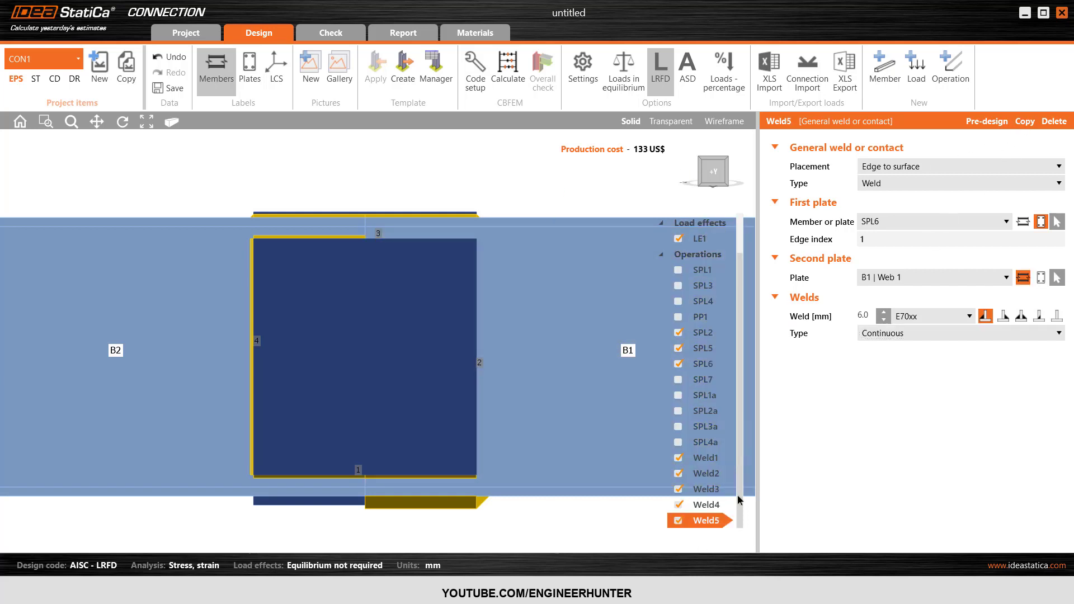
{"action": "left_click", "coordinate": [848, 244]}
{"action": "type", "text": "2"}
{"action": "key", "text": "Tab"}
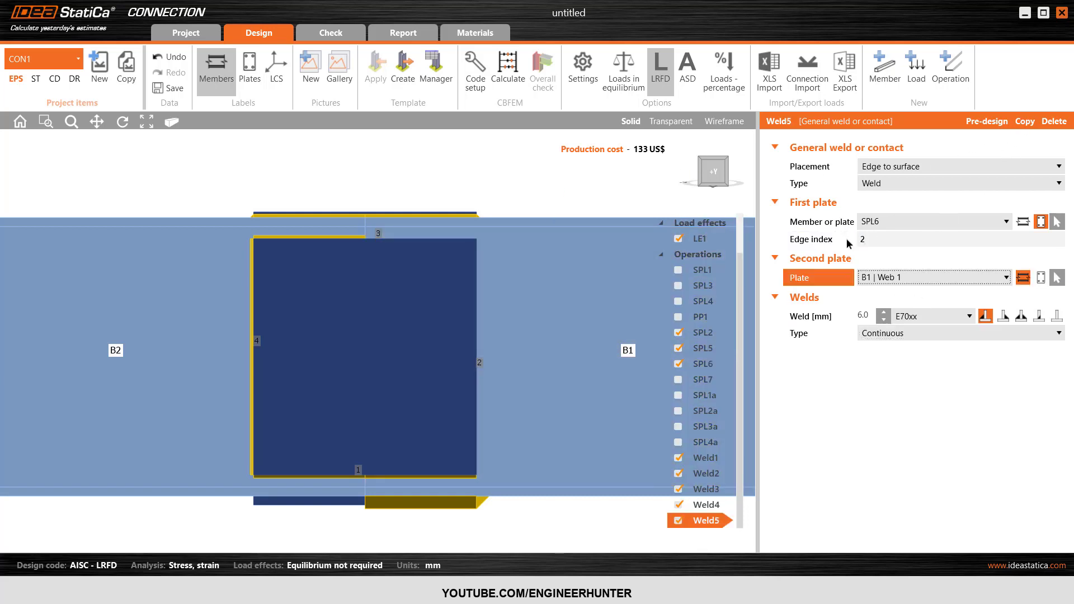
Step: Copy the edge 2 general weld and set the copy's edge index to 3 on SPL6
{"action": "left_click", "coordinate": [1025, 121]}
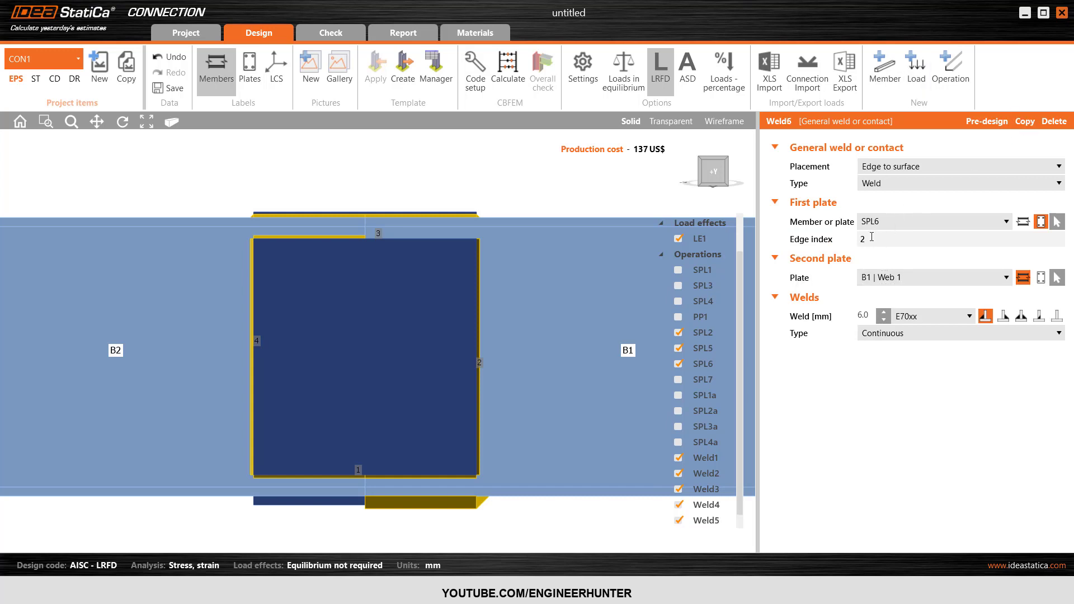
{"action": "left_click", "coordinate": [839, 240]}
{"action": "type", "text": "3"}
{"action": "key", "text": "Tab"}
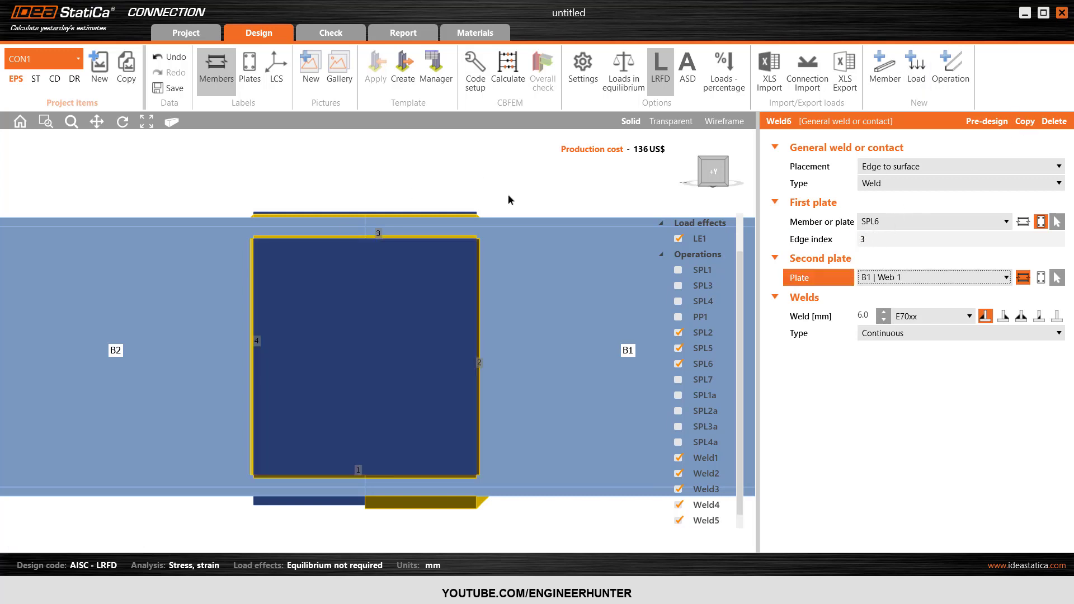
Step: Delete the bottom flange splice plate operation SPL5
{"action": "scroll", "coordinate": [488, 187], "scroll_direction": "down", "scroll_amount": 3}
{"action": "scroll", "coordinate": [604, 204], "scroll_direction": "up", "scroll_amount": 2}
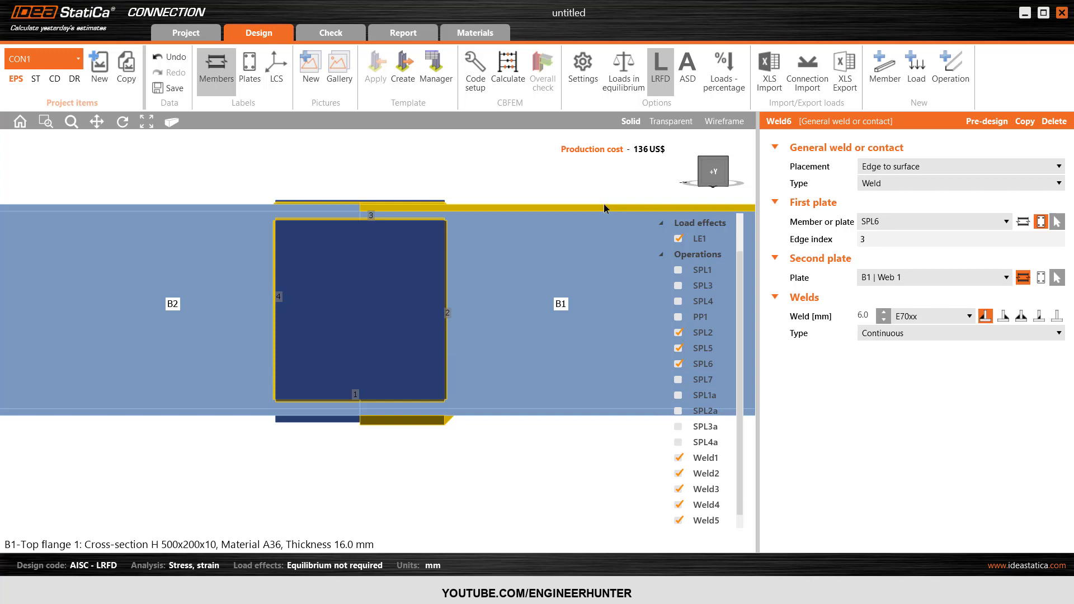
{"action": "left_click", "coordinate": [719, 167]}
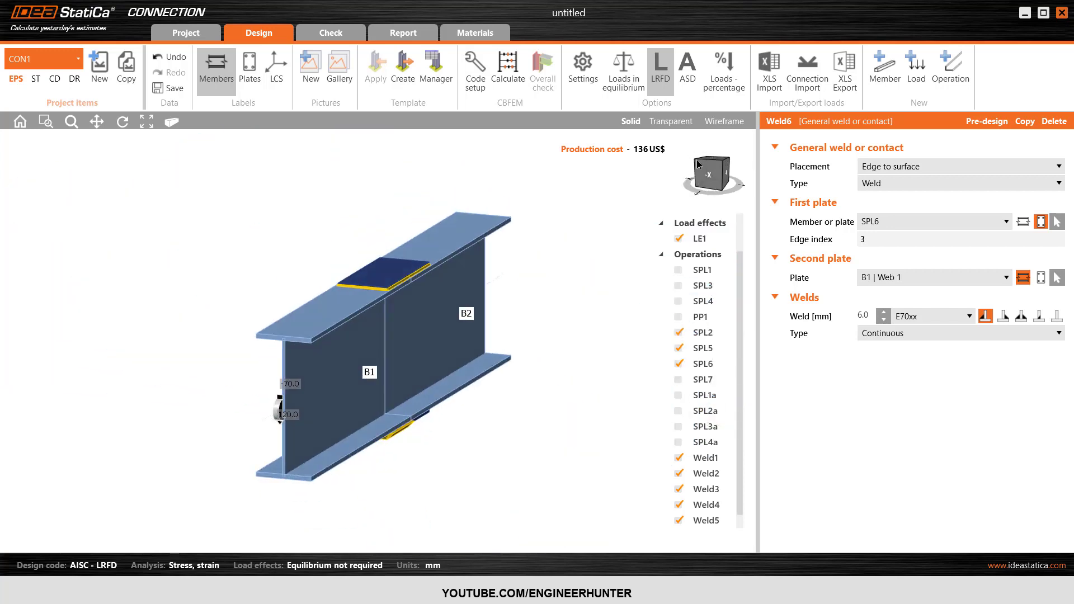
{"action": "left_click", "coordinate": [698, 163]}
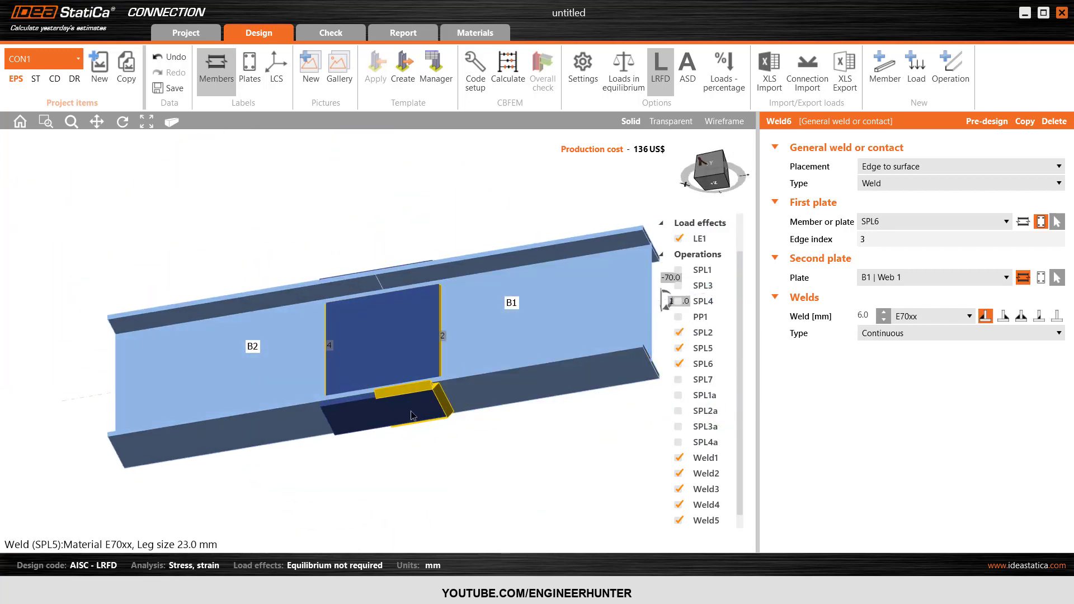
{"action": "left_click", "coordinate": [703, 364]}
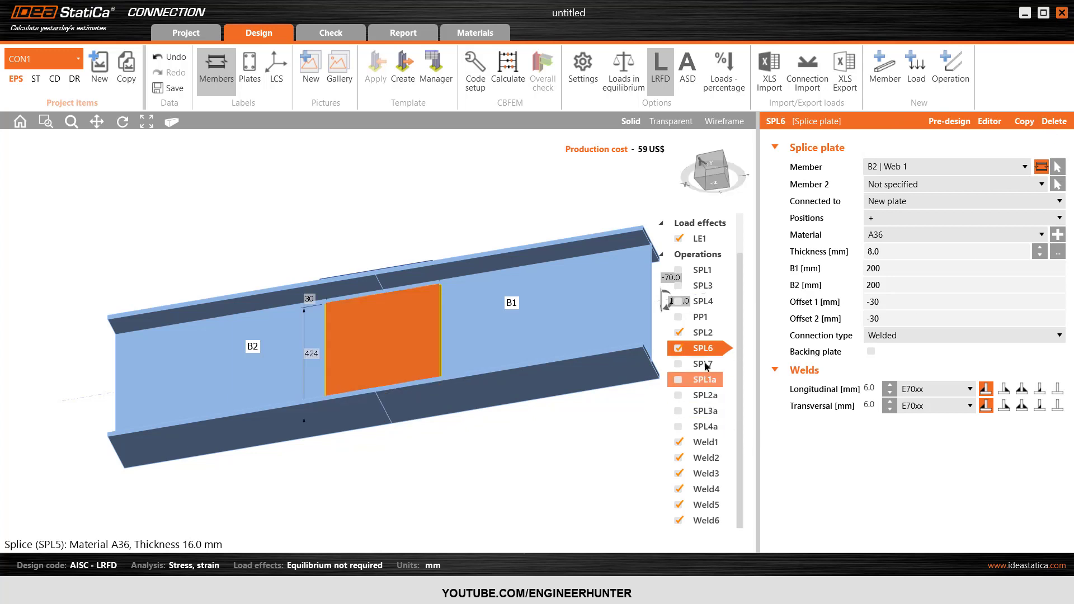
Step: Copy top flange splice plate SPL2 and assign the copy to member B2's Bottom flange 1
{"action": "left_click", "coordinate": [703, 333]}
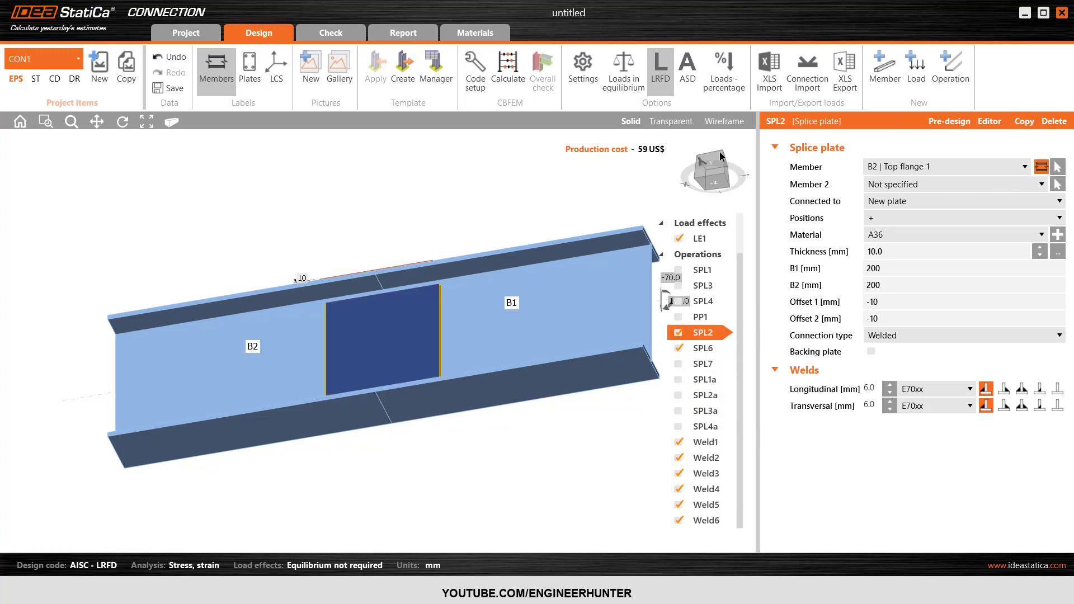
{"action": "left_click", "coordinate": [721, 156]}
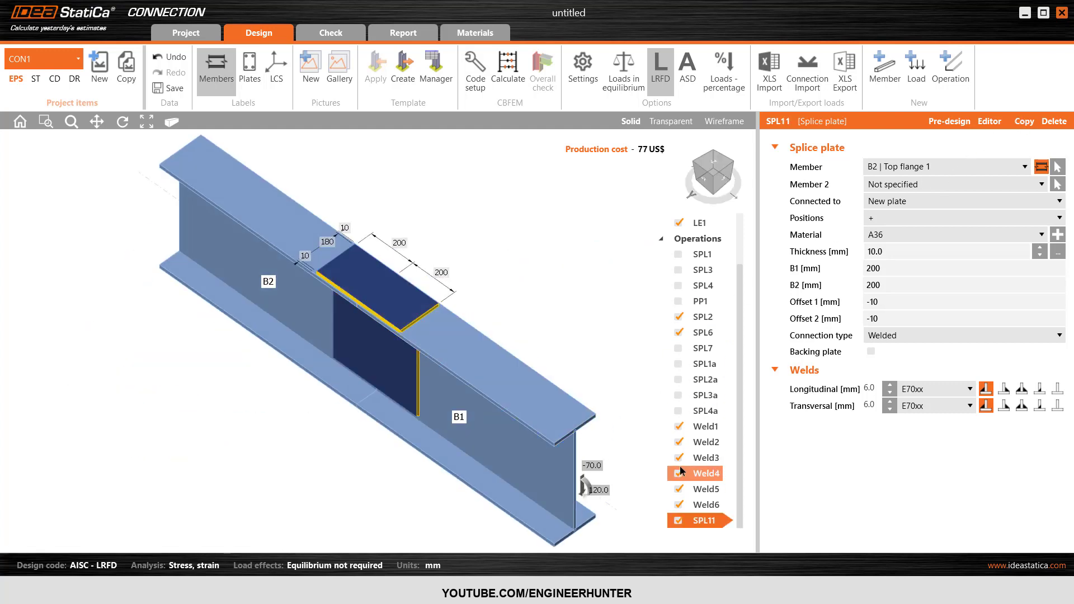
{"action": "left_click", "coordinate": [905, 170]}
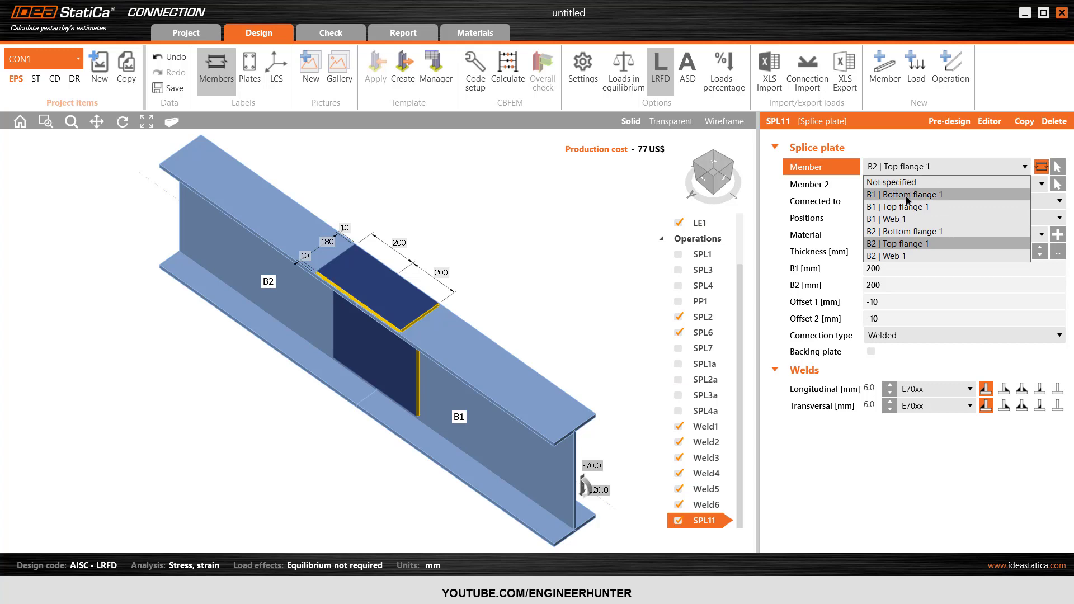
{"action": "left_click", "coordinate": [902, 231]}
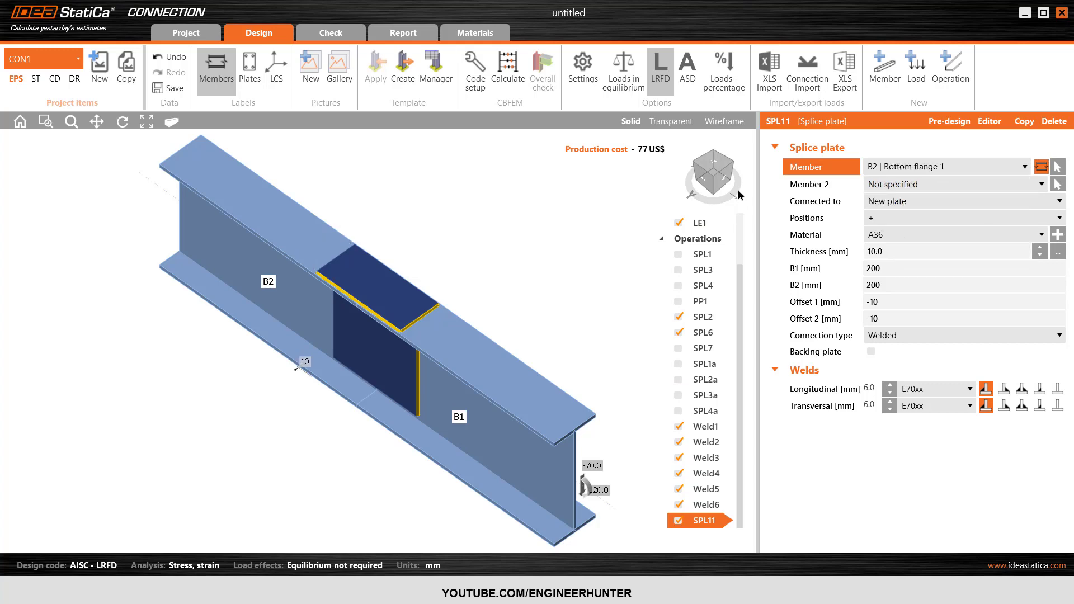
{"action": "left_click", "coordinate": [721, 160]}
{"action": "mouse_move", "coordinate": [721, 159]}
{"action": "left_mouse_down"}
{"action": "mouse_move", "coordinate": [728, 135]}
{"action": "mouse_move", "coordinate": [707, 169]}
{"action": "left_mouse_up"}
{"action": "scroll", "coordinate": [455, 439], "scroll_direction": "up", "scroll_amount": 4}
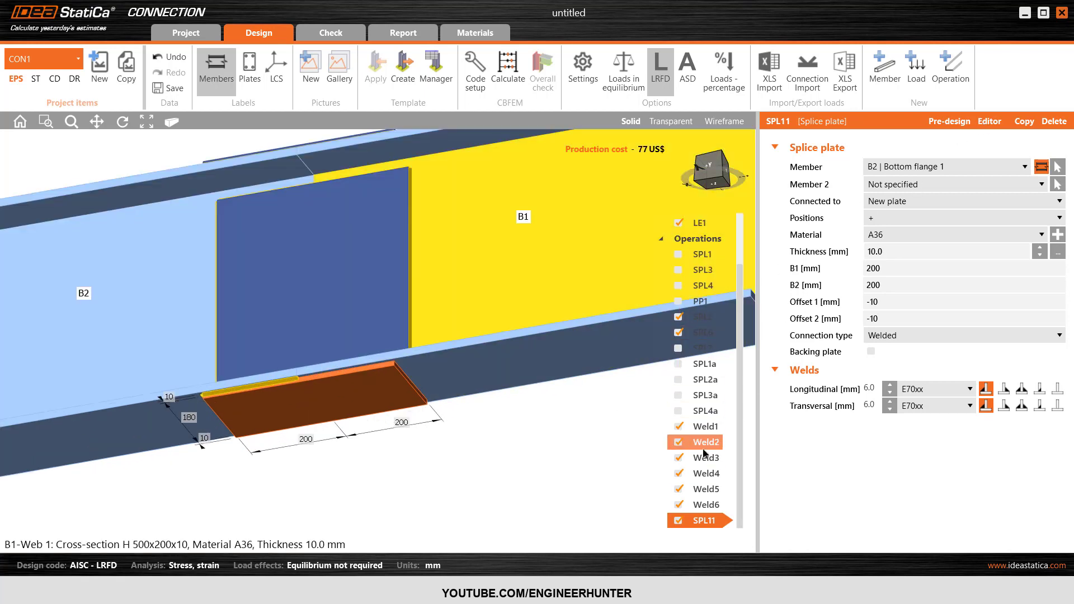
Step: Delete the unused splice plate operations SPL4a, SPL7, SPL1a, SPL2a and SPL3a, keeping all general welds
{"action": "left_click", "coordinate": [701, 408]}
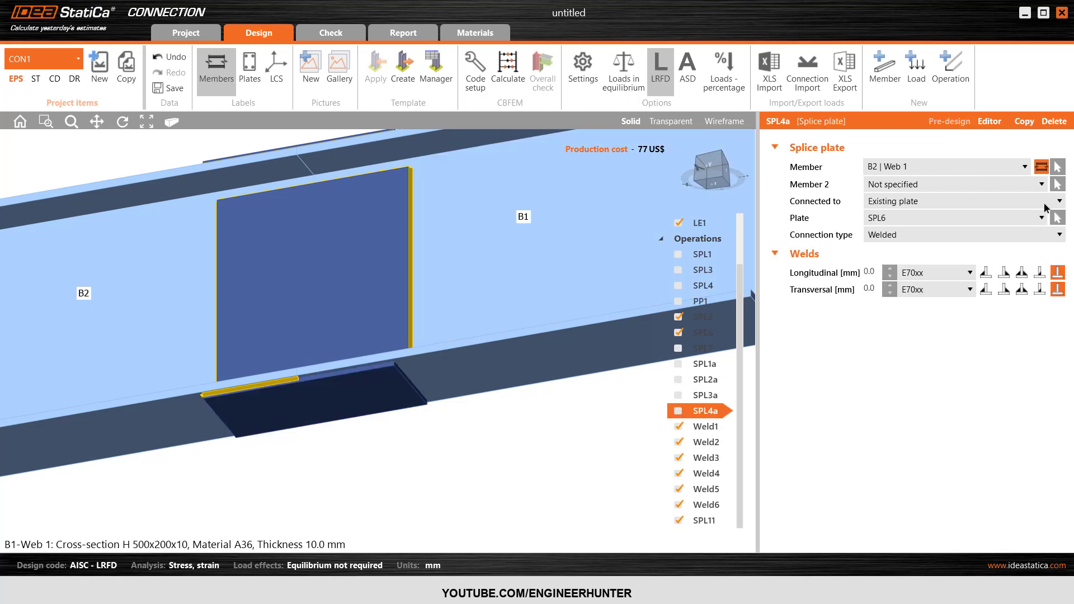
{"action": "left_click", "coordinate": [1053, 122]}
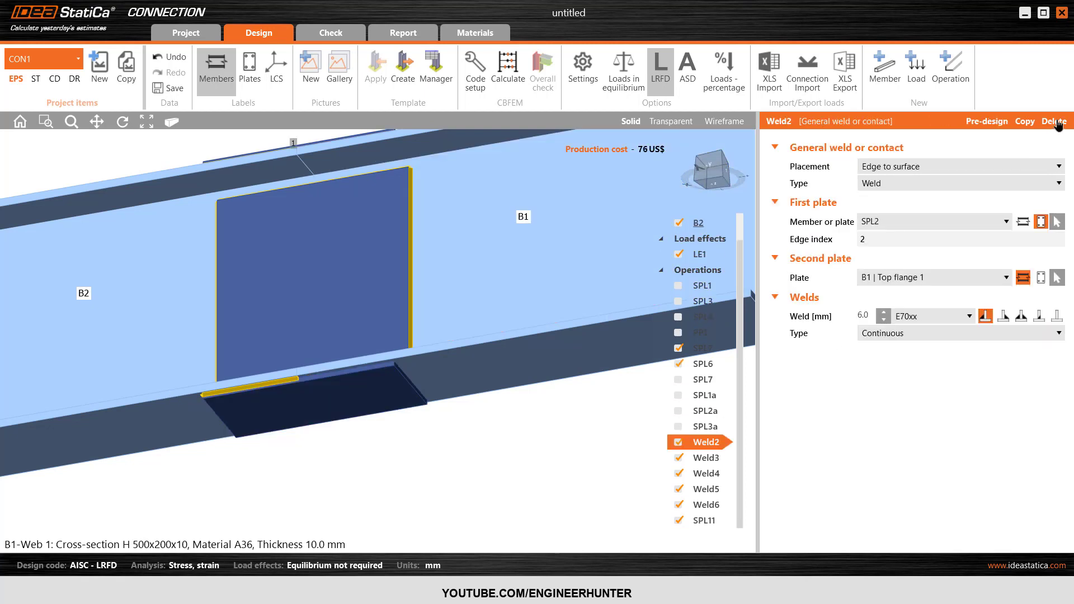
{"action": "key", "text": "ctrl+z"}
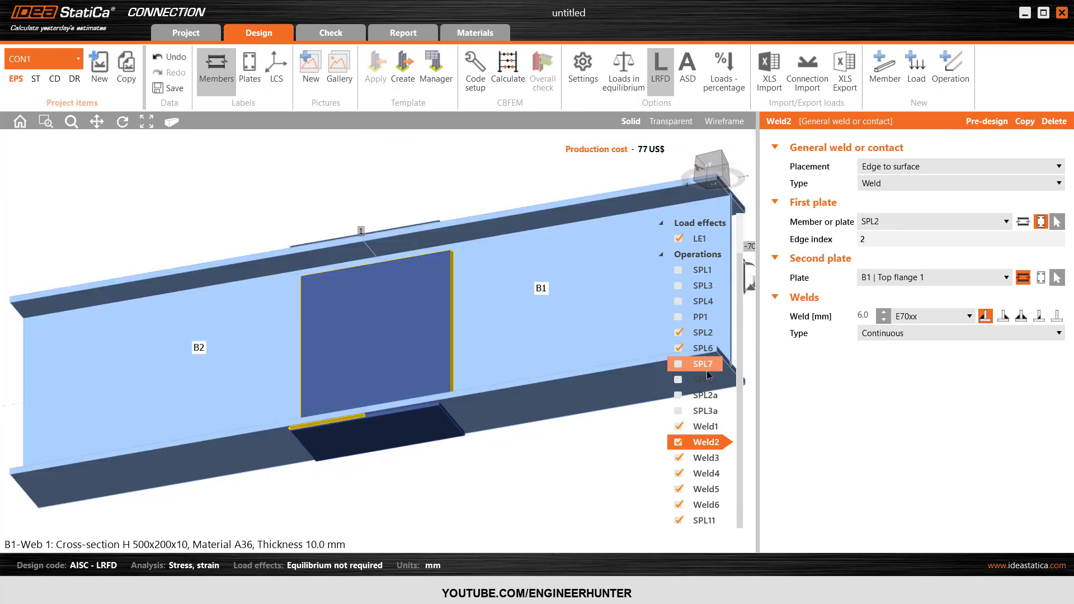
{"action": "left_click", "coordinate": [1054, 121]}
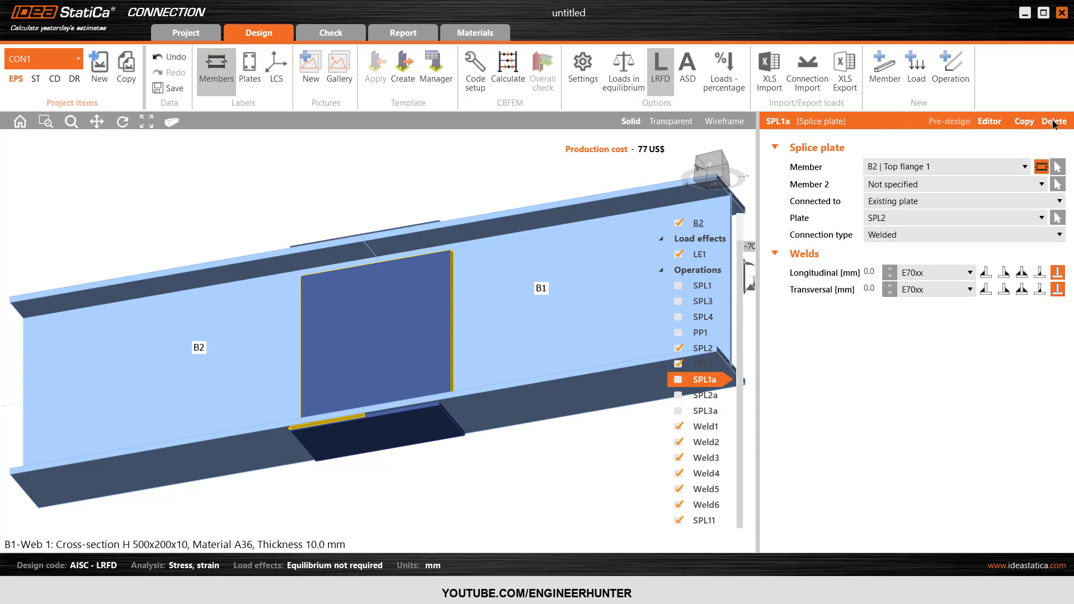
{"action": "left_click", "coordinate": [1053, 121]}
{"action": "left_click", "coordinate": [1053, 121]}
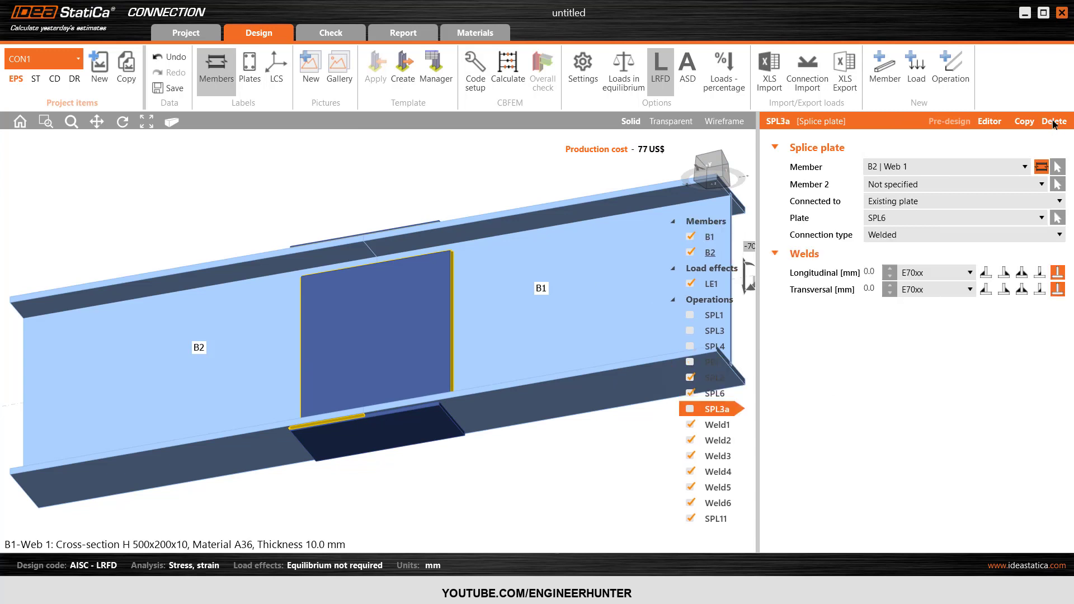
{"action": "key", "text": "Delete"}
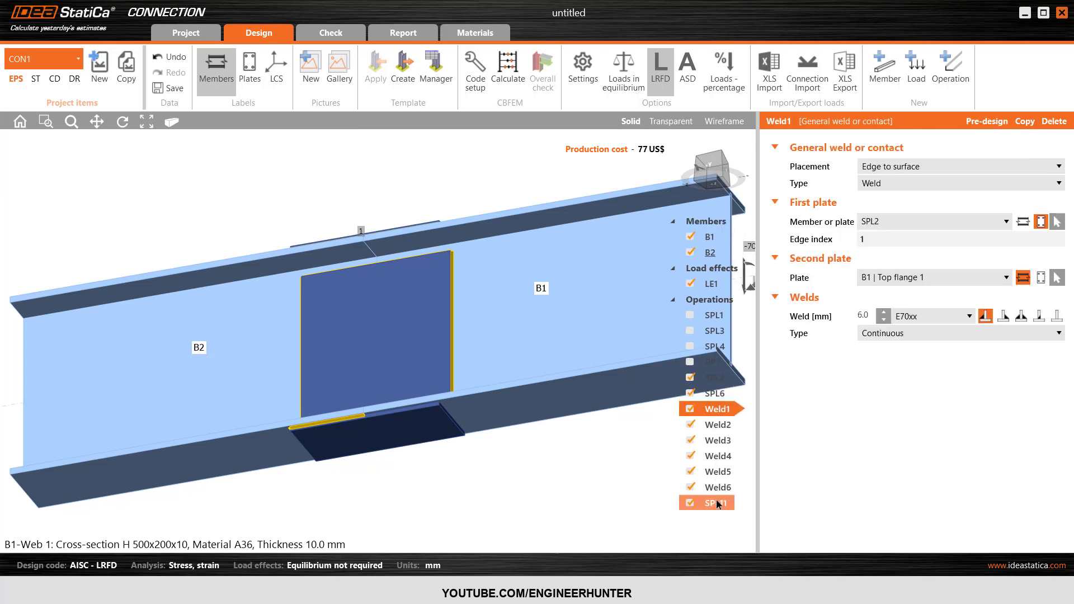
Step: Copy SPL2's edge 1 general weld and set the copy's first plate to the bottom flange splice plate SPL11
{"action": "left_click", "coordinate": [719, 426]}
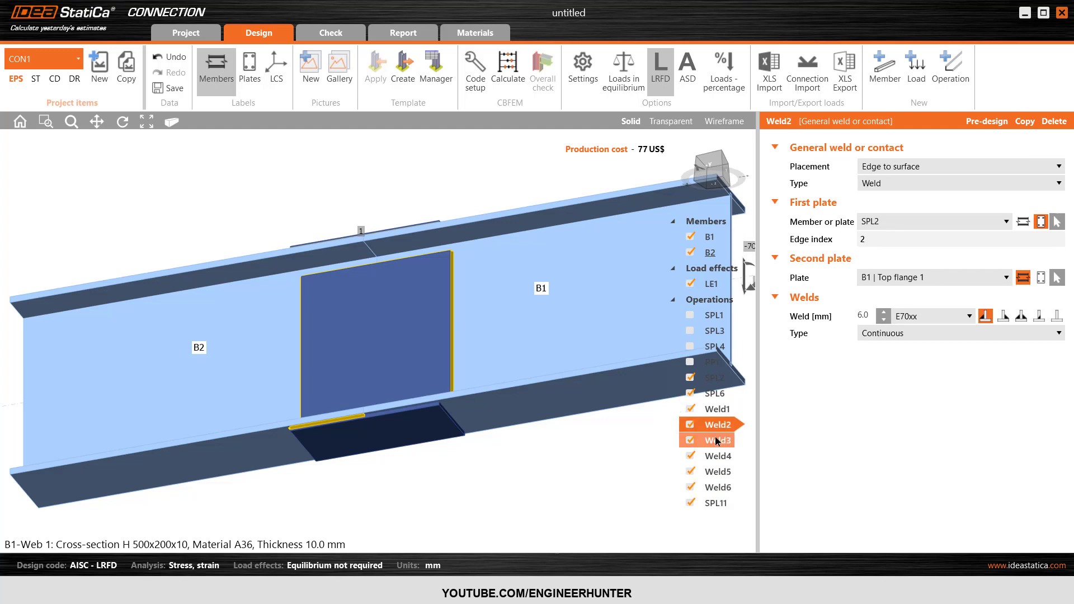
{"action": "left_click", "coordinate": [720, 154]}
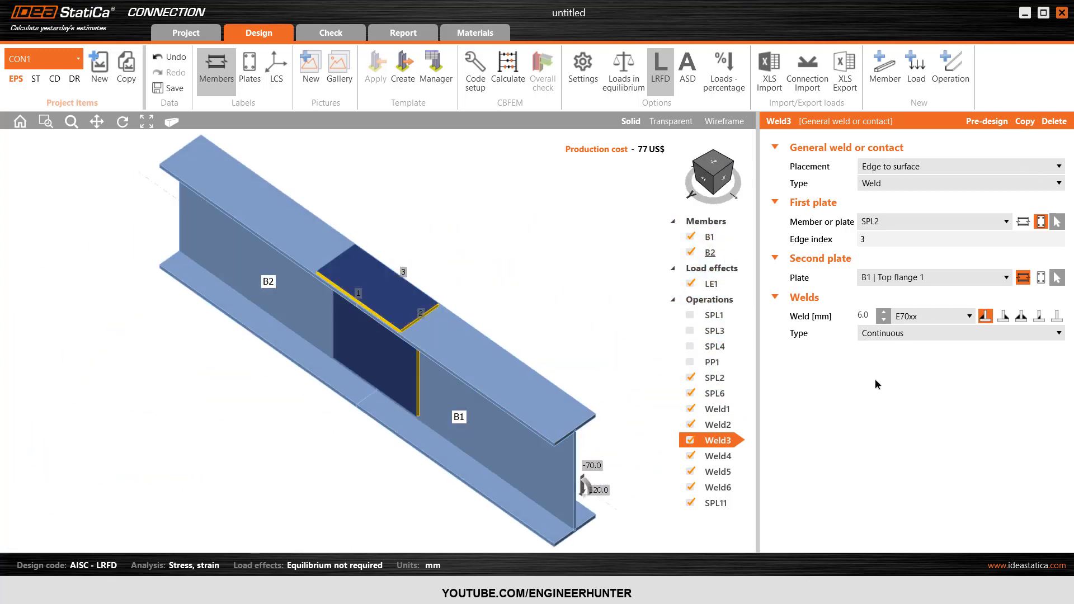
{"action": "left_click", "coordinate": [722, 410]}
{"action": "left_click", "coordinate": [1025, 122]}
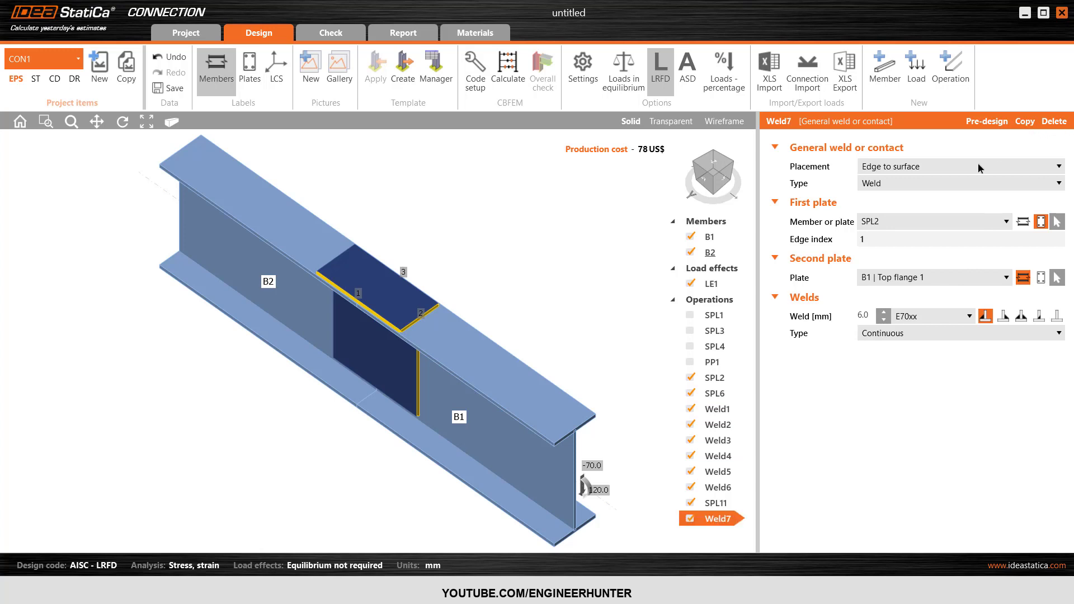
{"action": "left_click", "coordinate": [714, 177]}
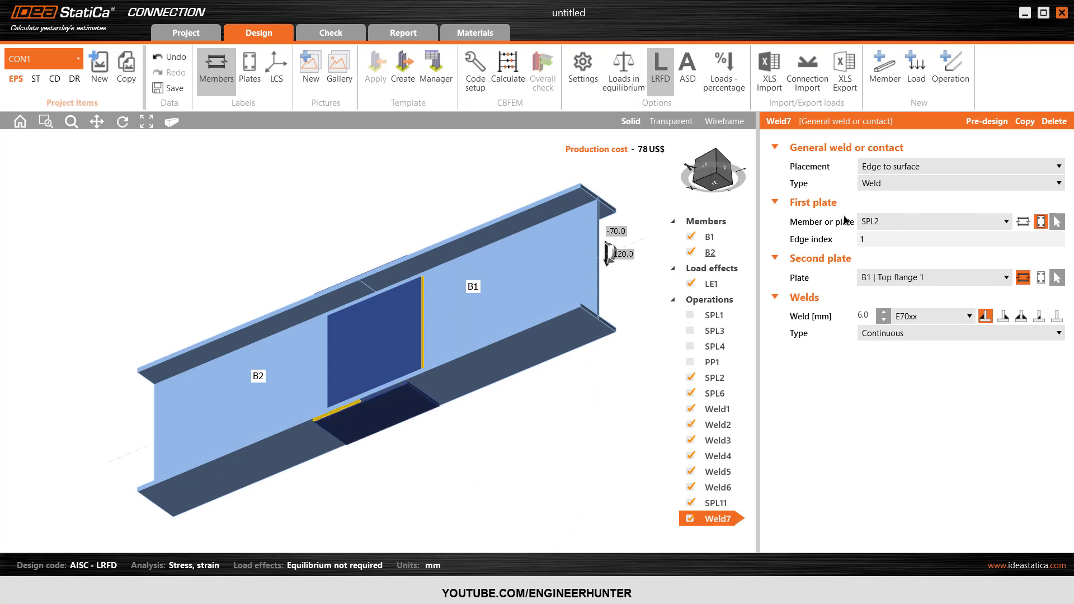
{"action": "left_click", "coordinate": [1057, 222]}
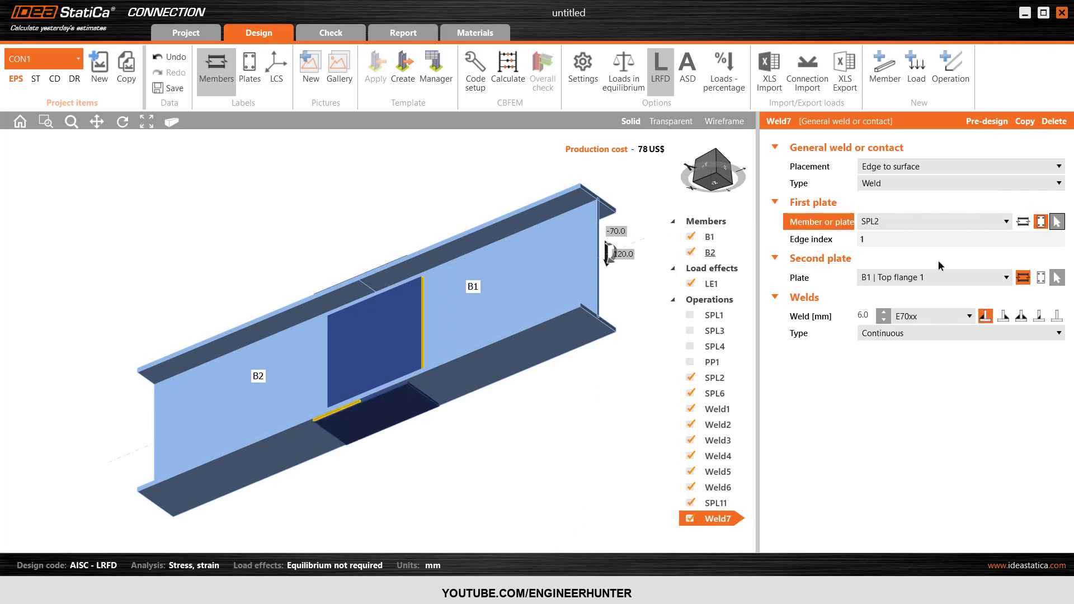
{"action": "left_click", "coordinate": [389, 416]}
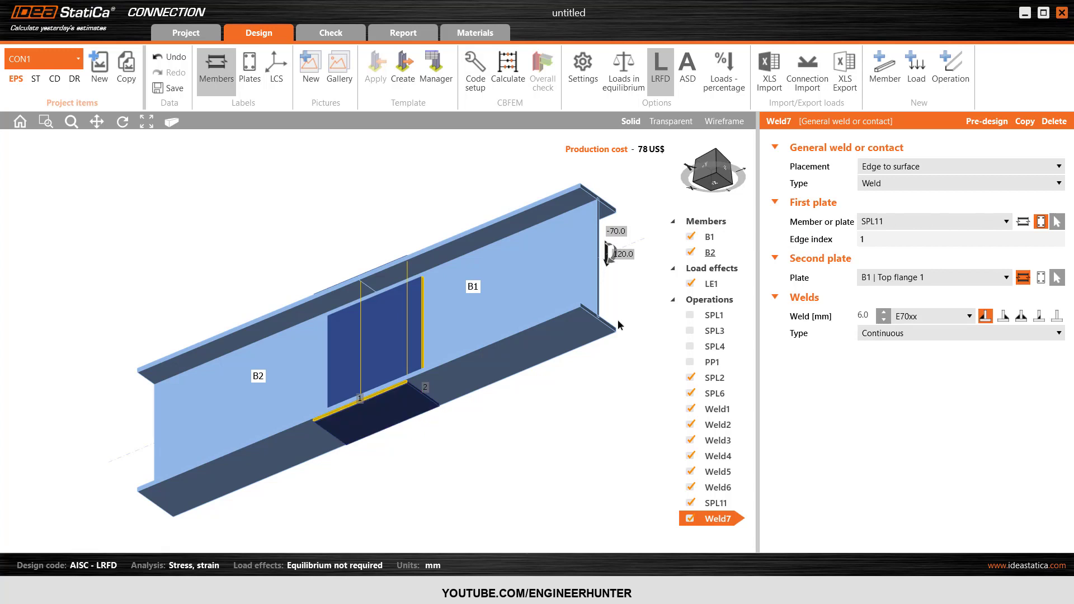
Step: Set the second plate of SPL11's edge 1 weld to B1 | Bottom flange 1
{"action": "left_click", "coordinate": [718, 154]}
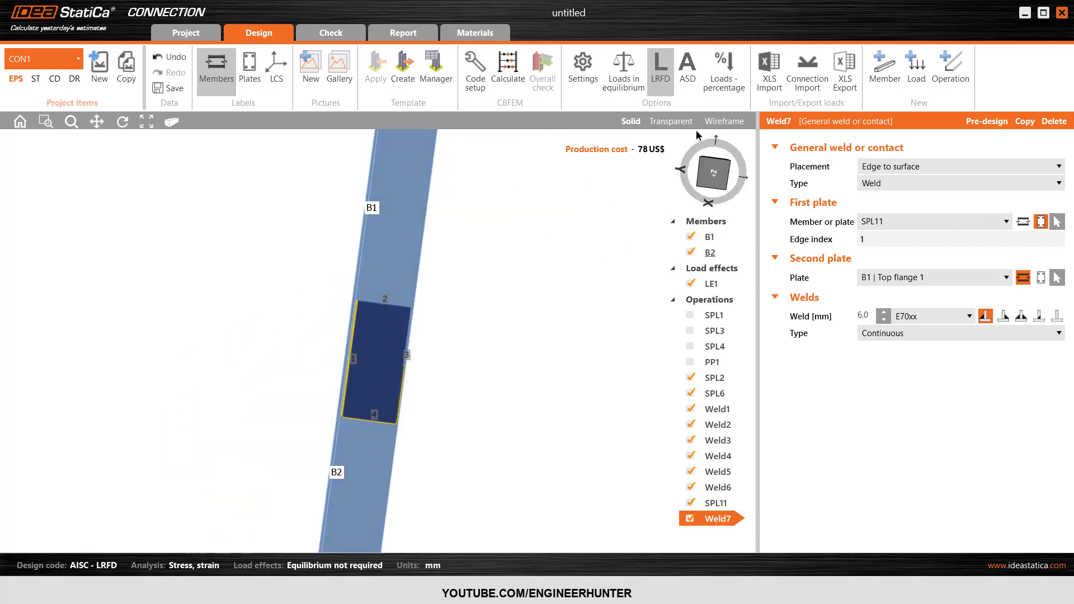
{"action": "scroll", "coordinate": [425, 314], "scroll_direction": "up", "scroll_amount": 5}
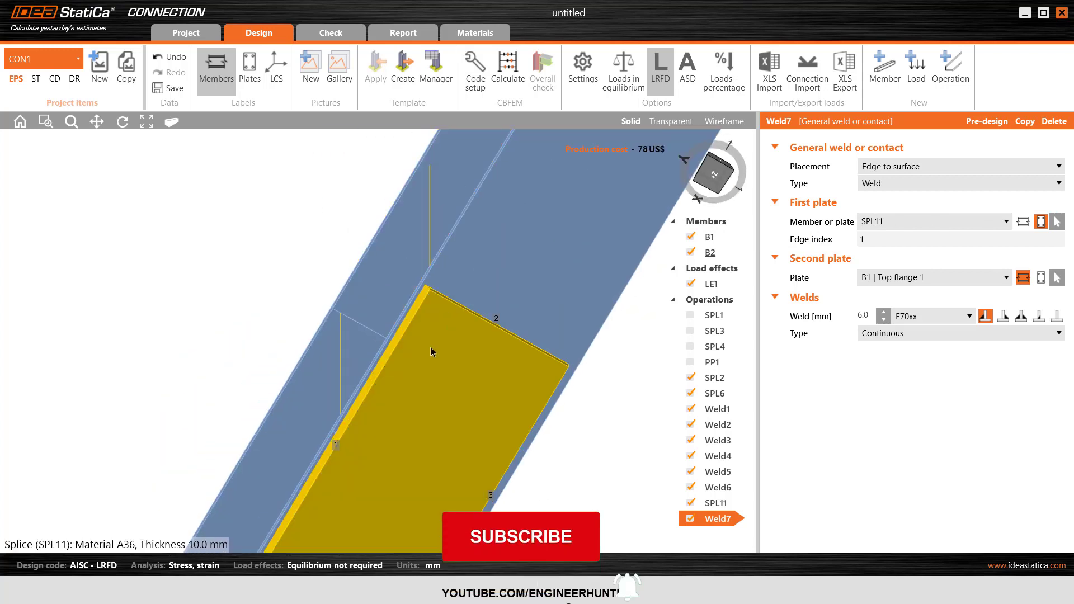
{"action": "scroll", "coordinate": [414, 334], "scroll_direction": "down", "scroll_amount": 4}
{"action": "left_click", "coordinate": [901, 278]}
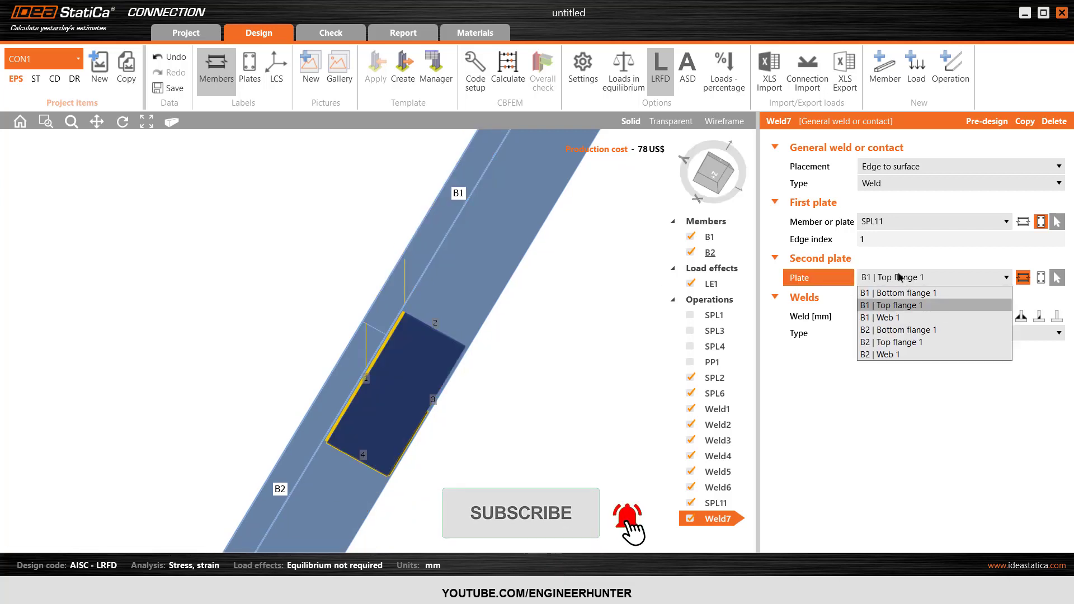
{"action": "left_click", "coordinate": [880, 295]}
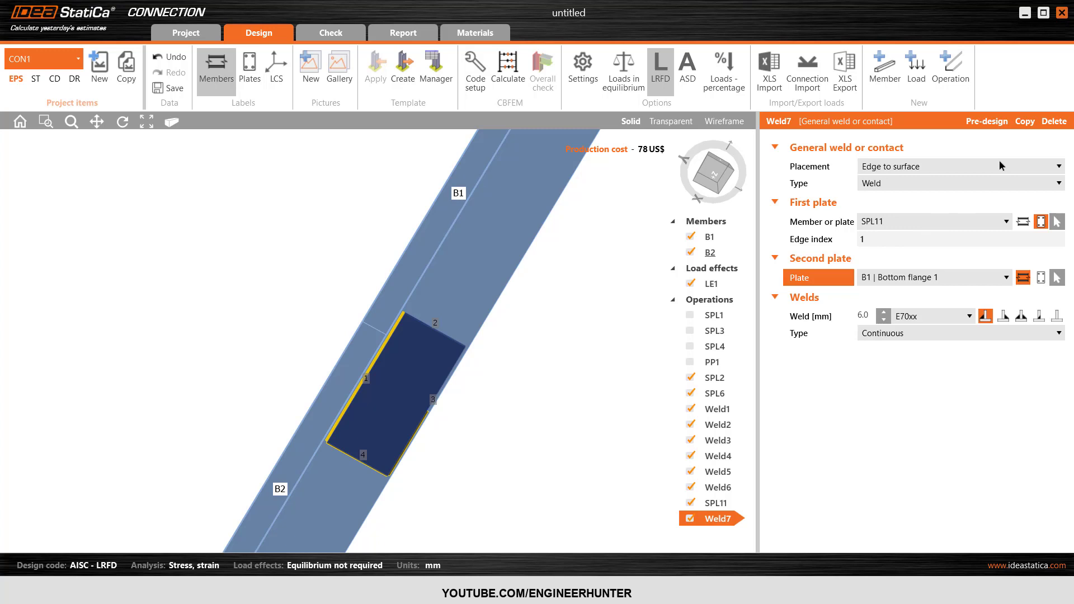
Step: Copy SPL11's edge 1 general weld and set the copy's edge index to 2
{"action": "left_click", "coordinate": [1026, 121]}
{"action": "left_click", "coordinate": [846, 239]}
{"action": "type", "text": "2"}
{"action": "key", "text": "Tab"}
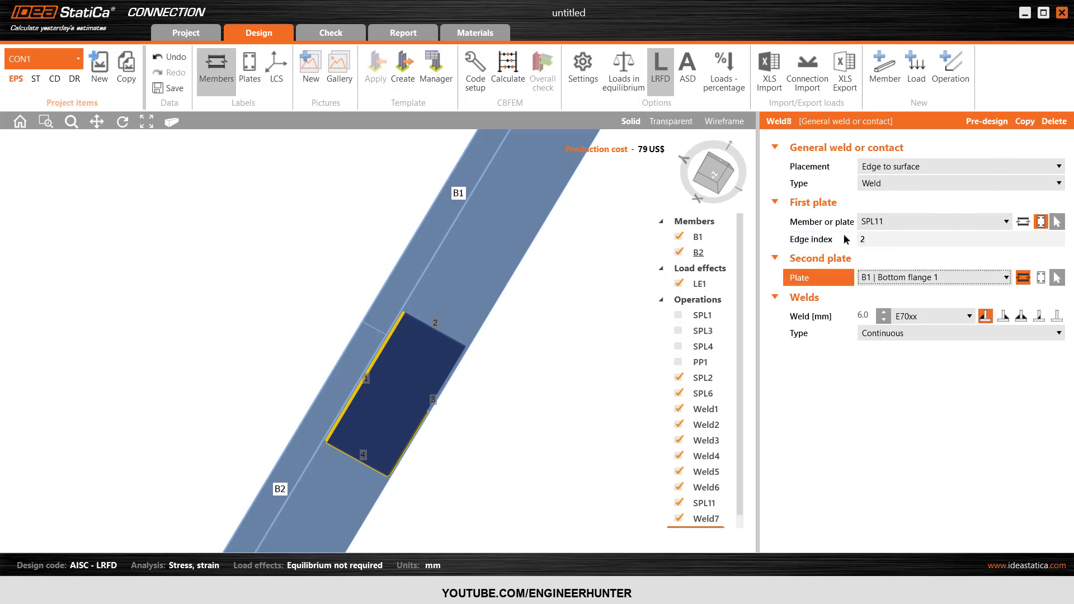
Step: Copy SPL11's edge 2 general weld and set the copy's edge index to 3
{"action": "left_click", "coordinate": [1025, 122]}
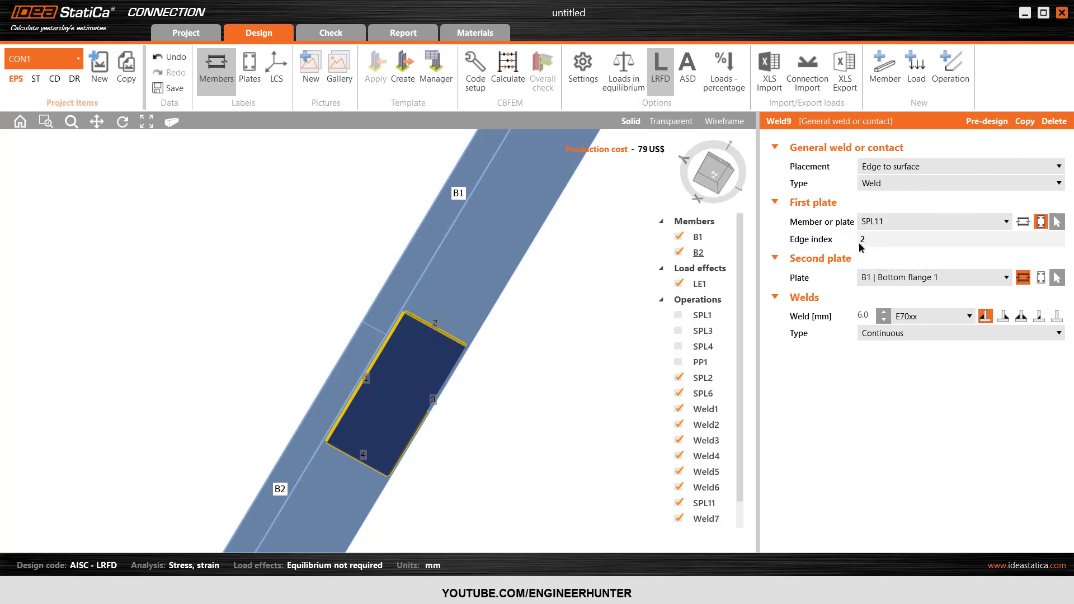
{"action": "left_click", "coordinate": [846, 239]}
{"action": "type", "text": "3"}
{"action": "key", "text": "Tab"}
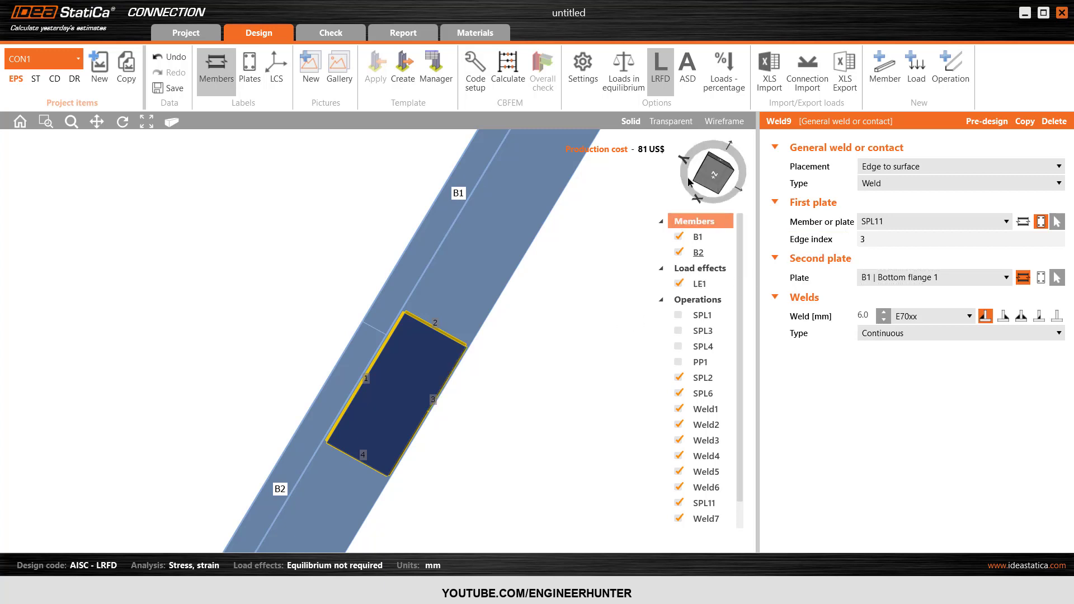
Step: Calculate the welded splice connection and inspect the overall check results on the model
{"action": "left_click", "coordinate": [20, 122]}
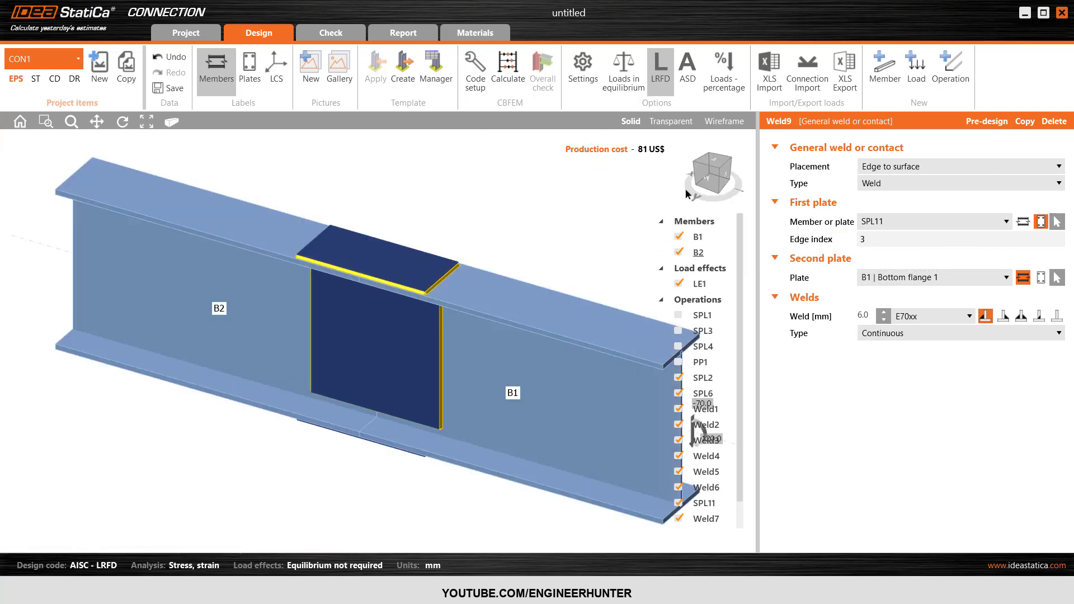
{"action": "left_click", "coordinate": [711, 157]}
{"action": "left_click", "coordinate": [710, 151]}
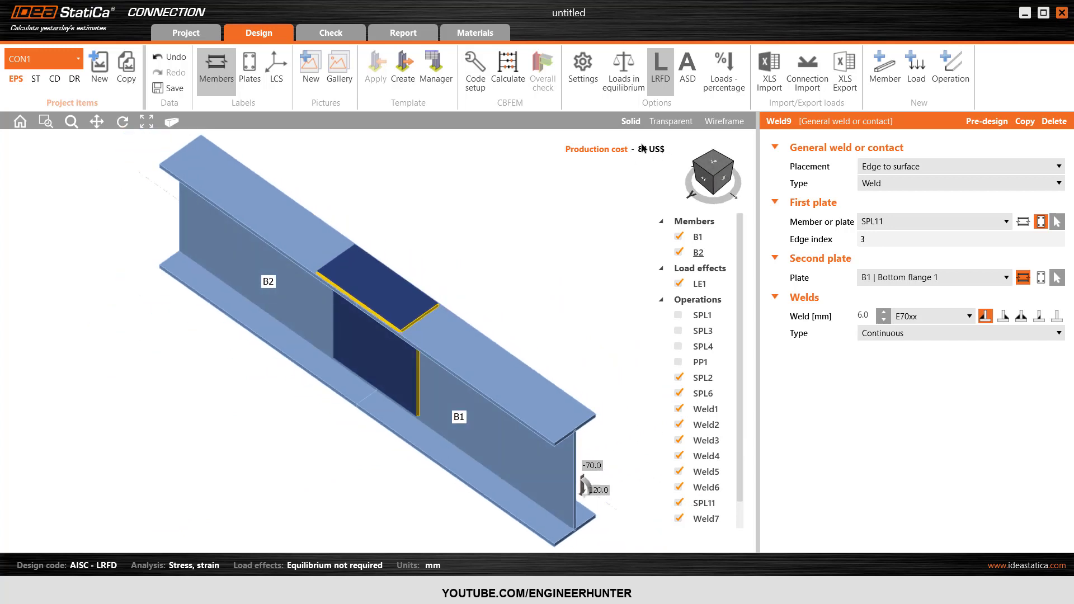
{"action": "scroll", "coordinate": [556, 229], "scroll_direction": "down", "scroll_amount": 5}
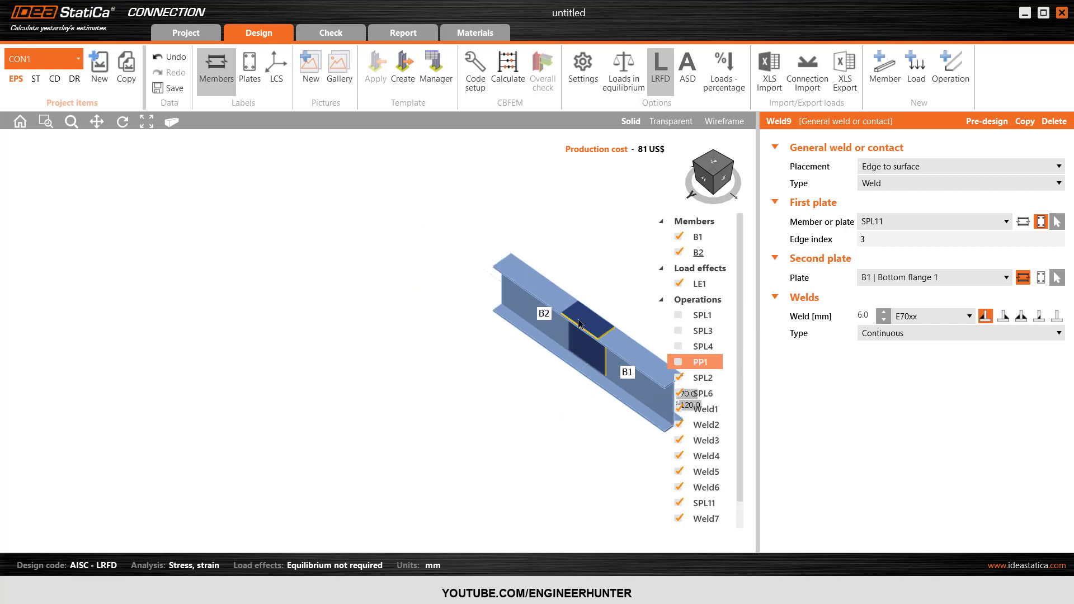
{"action": "scroll", "coordinate": [556, 229], "scroll_direction": "up", "scroll_amount": 4}
{"action": "middle_click_drag", "start_coordinate": [588, 235], "coordinate": [334, 231]}
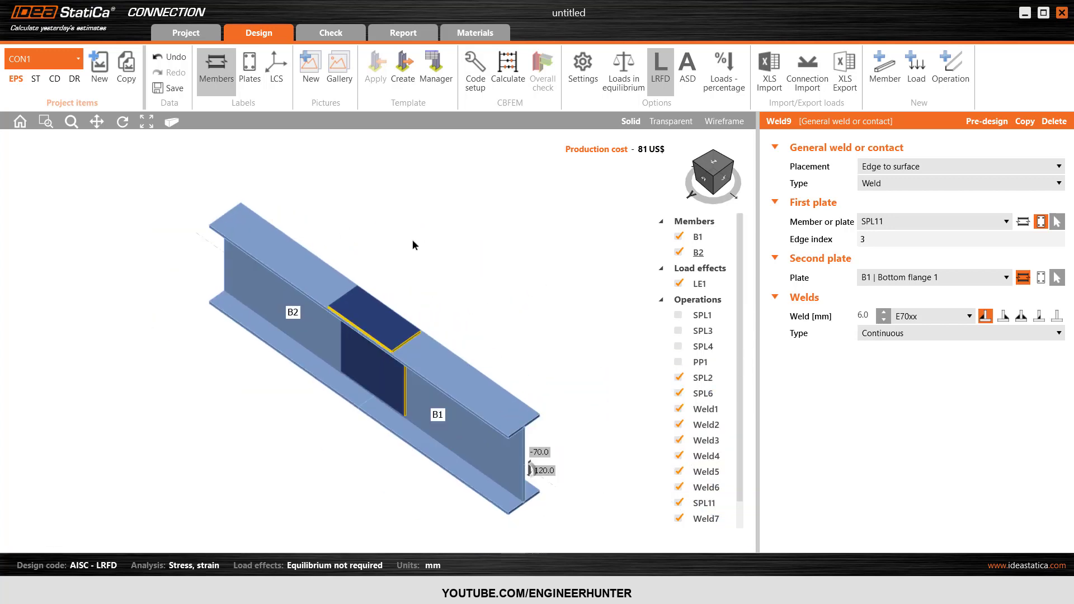
{"action": "left_click", "coordinate": [510, 81]}
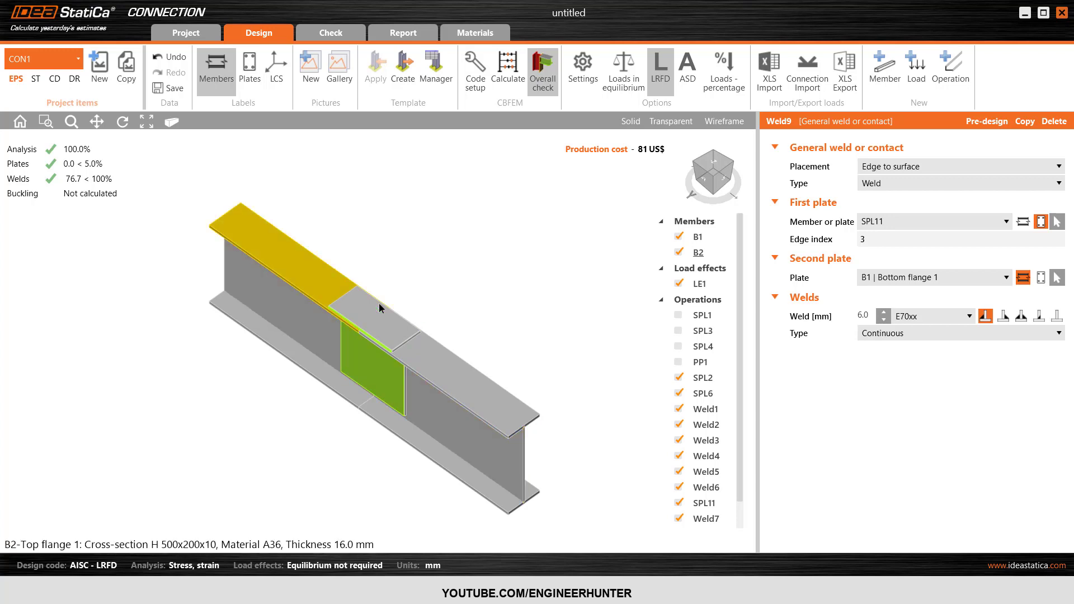
{"action": "left_click", "coordinate": [722, 162]}
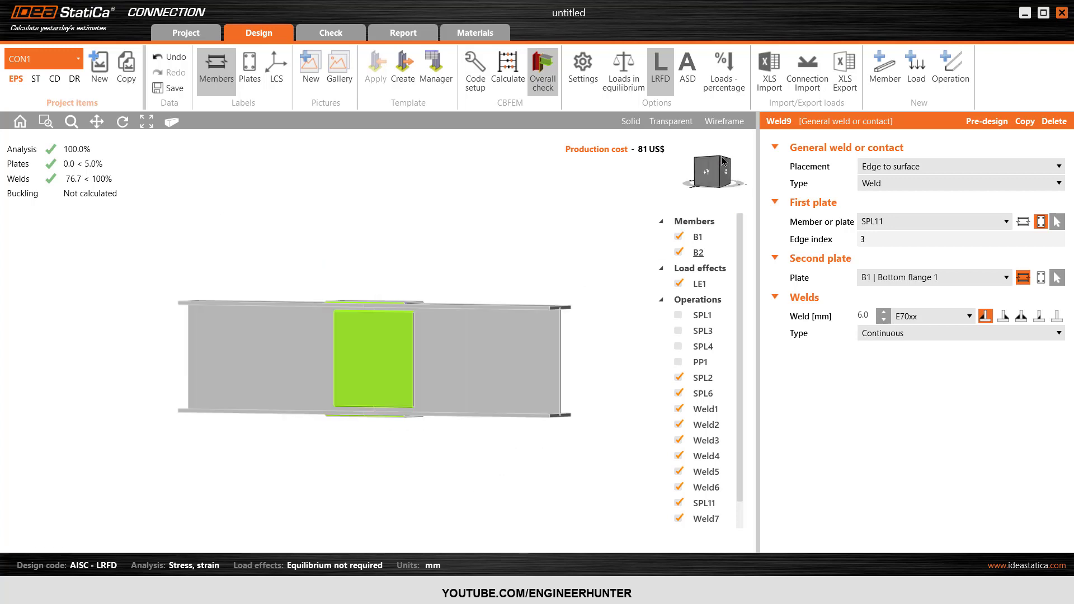
{"action": "left_click", "coordinate": [725, 168]}
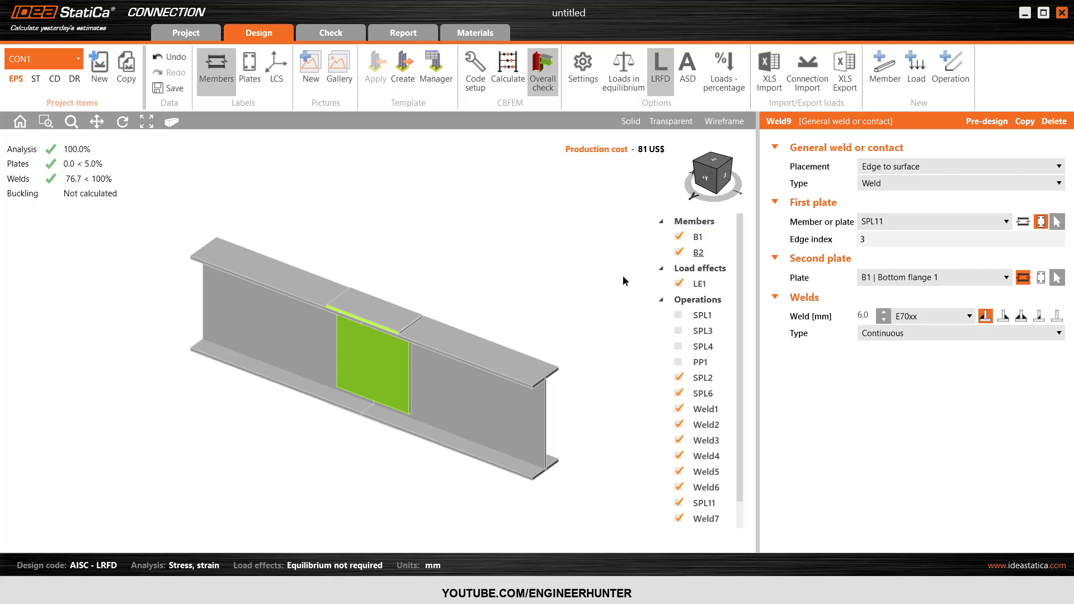
{"action": "scroll", "coordinate": [713, 389], "scroll_direction": "down", "scroll_amount": 1}
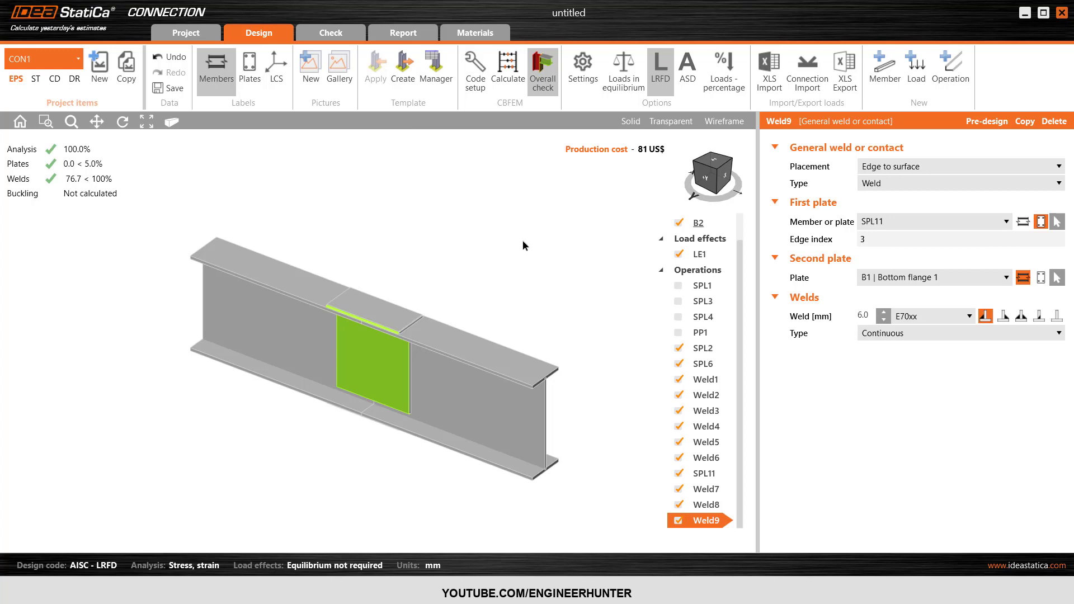
{"action": "left_click", "coordinate": [720, 171]}
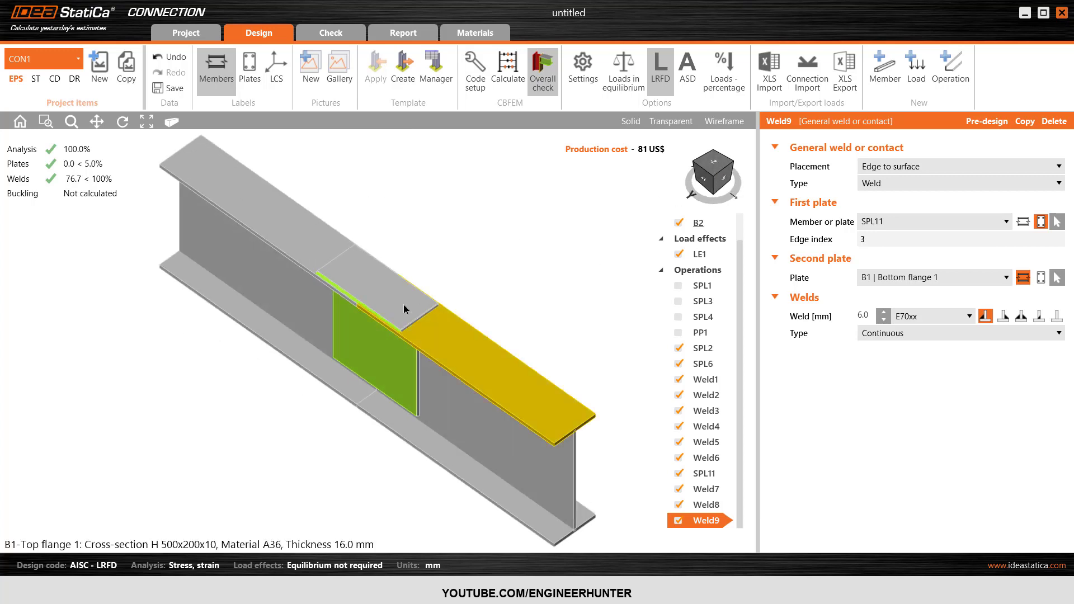
Step: Deactivate the welded splice operations SPL2, SPL6, SPL11 and general welds Weld1 through Weld9
{"action": "left_click", "coordinate": [386, 286]}
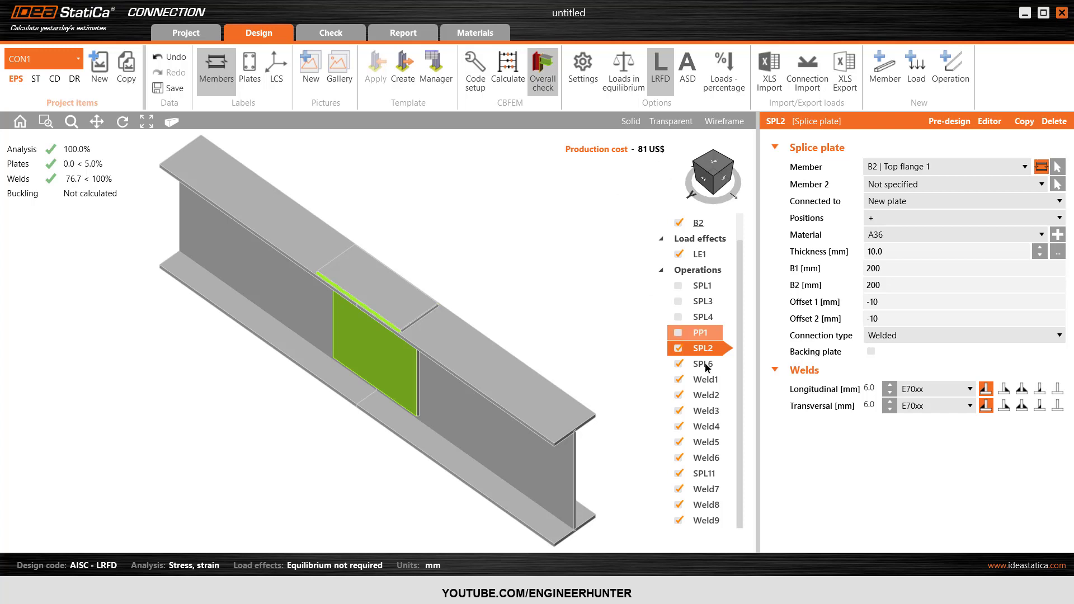
{"action": "left_click", "coordinate": [678, 348]}
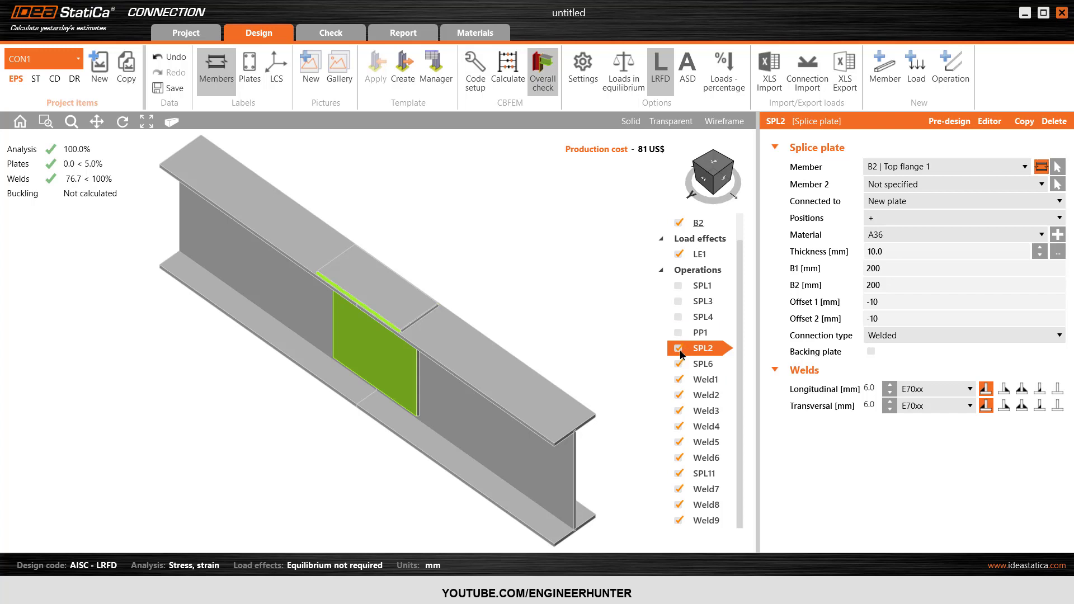
{"action": "left_click", "coordinate": [678, 364]}
{"action": "left_click", "coordinate": [679, 380]}
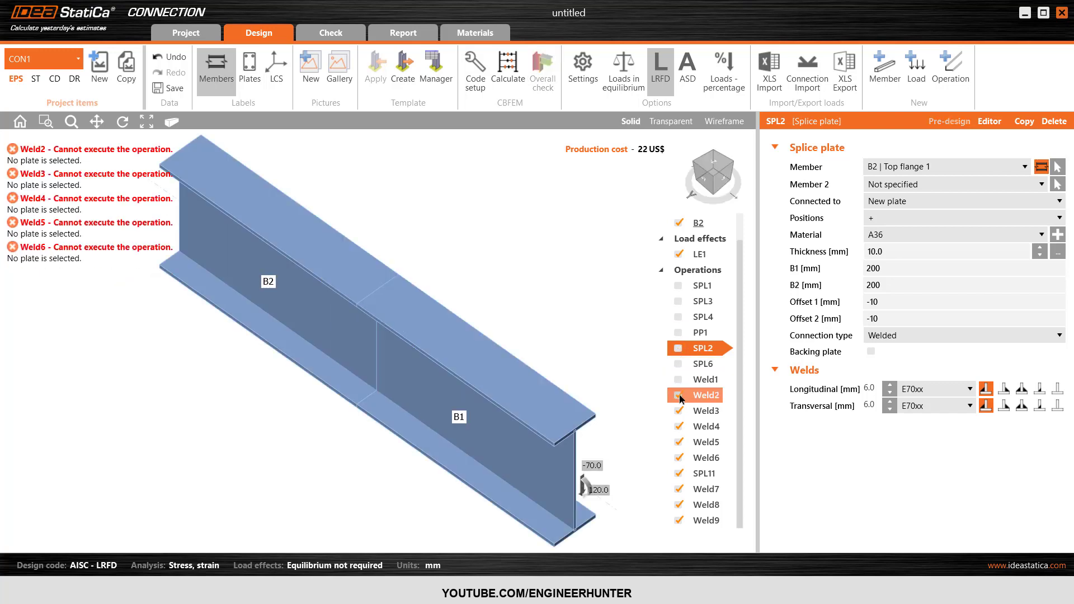
{"action": "left_click", "coordinate": [679, 395]}
{"action": "left_click", "coordinate": [679, 411]}
{"action": "left_click", "coordinate": [677, 427]}
{"action": "left_click", "coordinate": [678, 442]}
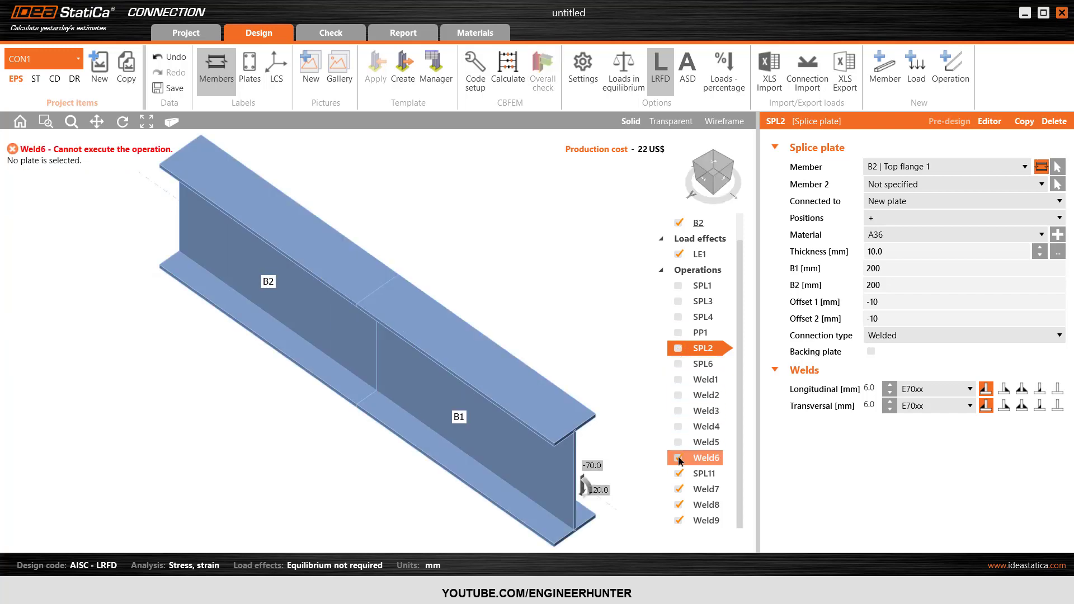
{"action": "left_click", "coordinate": [679, 458]}
{"action": "left_click", "coordinate": [678, 473]}
{"action": "left_click", "coordinate": [679, 489]}
{"action": "left_click", "coordinate": [679, 505]}
{"action": "left_click", "coordinate": [679, 522]}
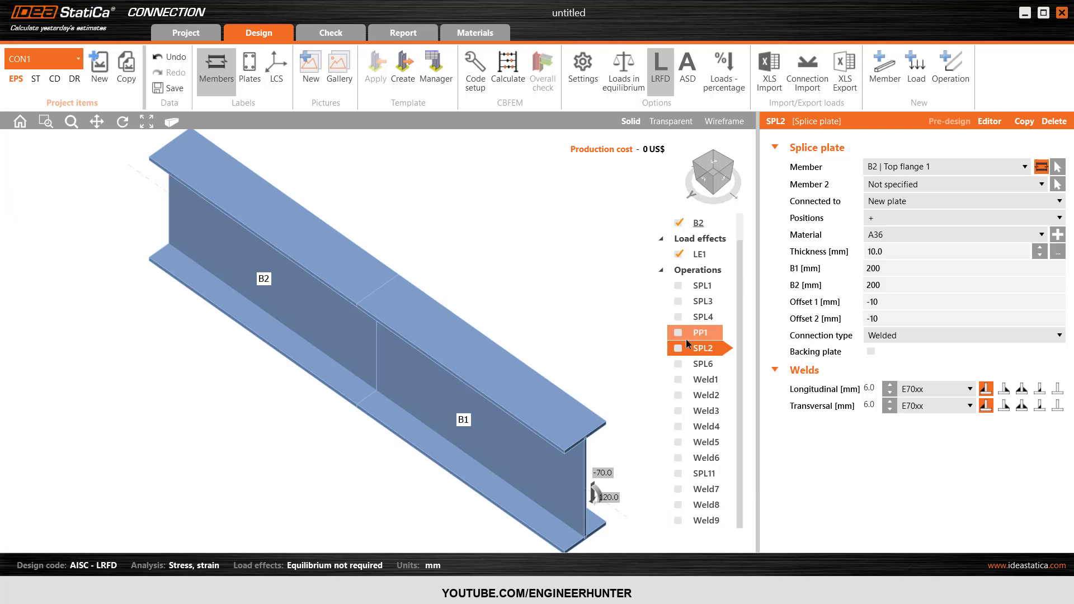
Step: Activate end plate PP1 alone to compare its production cost, and replace it with bolted splice plates SPL1, SPL3 and SPL4
{"action": "left_click", "coordinate": [678, 334]}
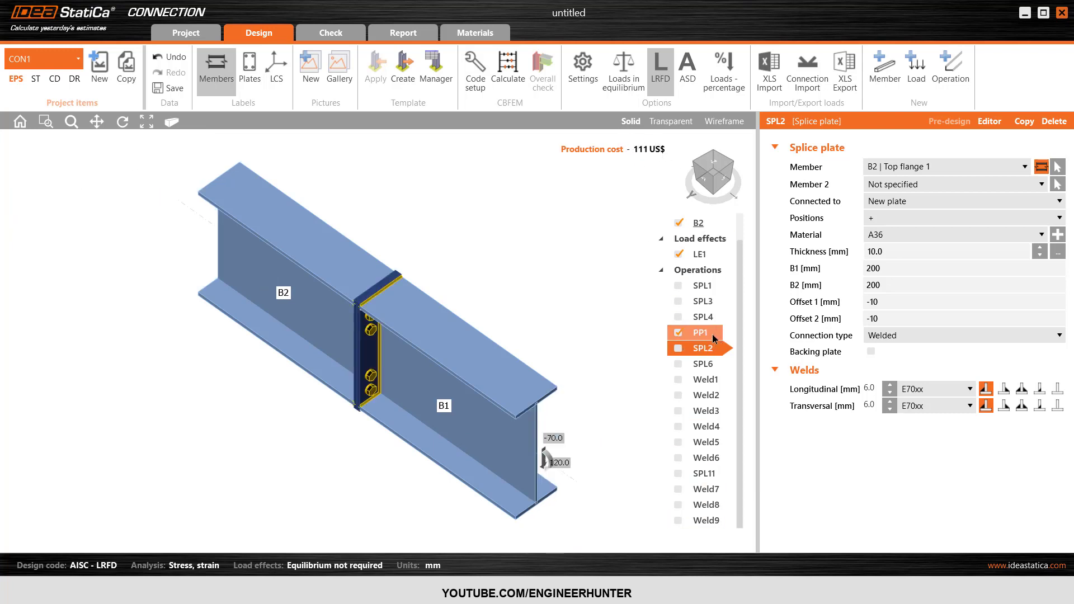
{"action": "left_click", "coordinate": [678, 333]}
{"action": "left_click", "coordinate": [678, 285]}
{"action": "left_click", "coordinate": [678, 301]}
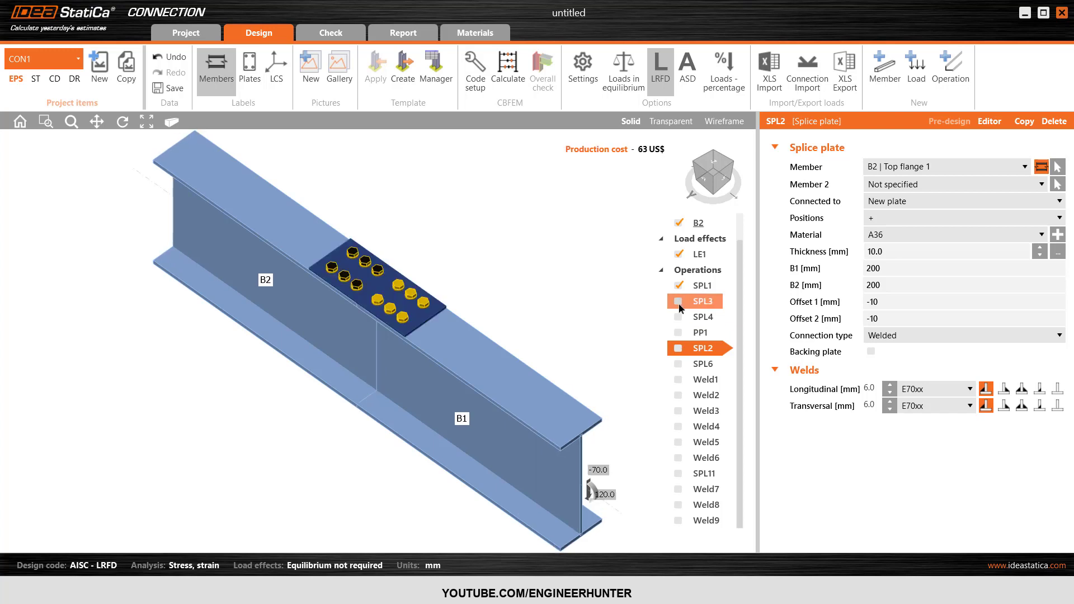
{"action": "left_click", "coordinate": [679, 317]}
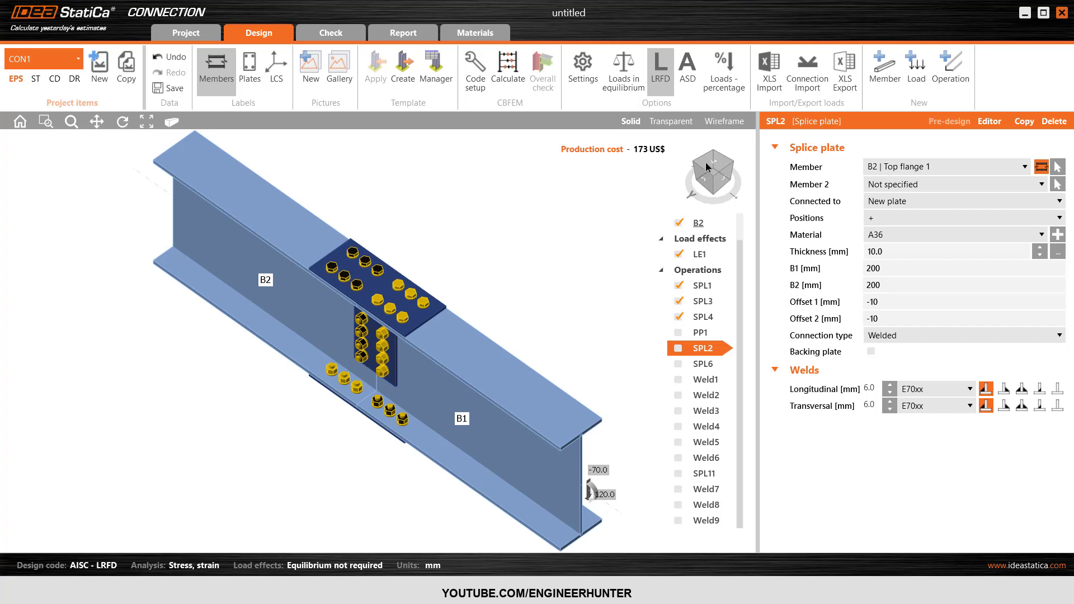
Step: Examine the bolted flange and web splice plates between B1 and B2 from several viewing angles
{"action": "left_click", "coordinate": [717, 181]}
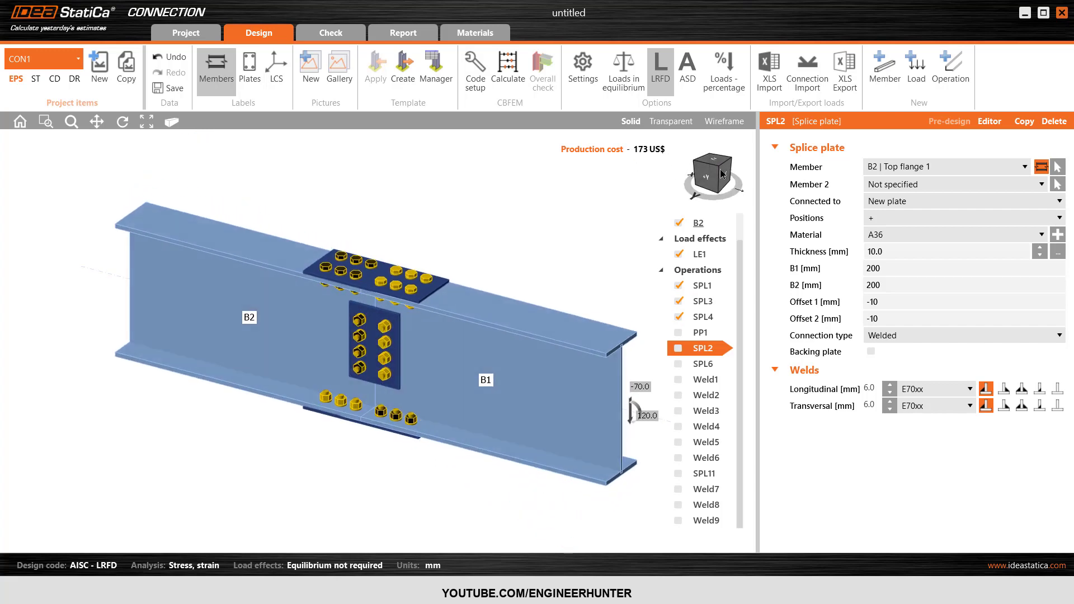
{"action": "left_click", "coordinate": [718, 179]}
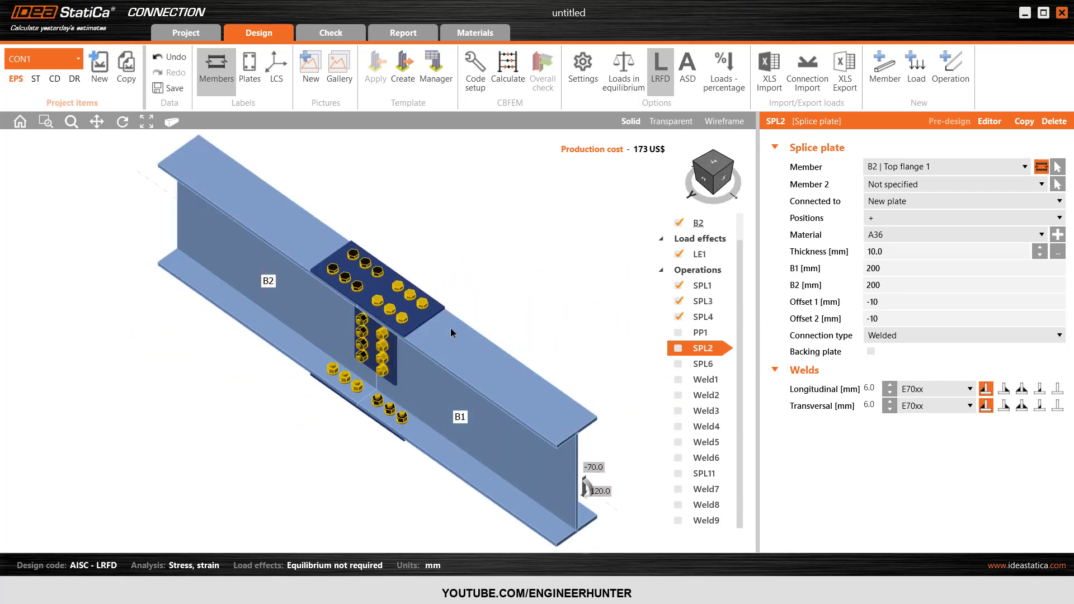
{"action": "left_click", "coordinate": [722, 175]}
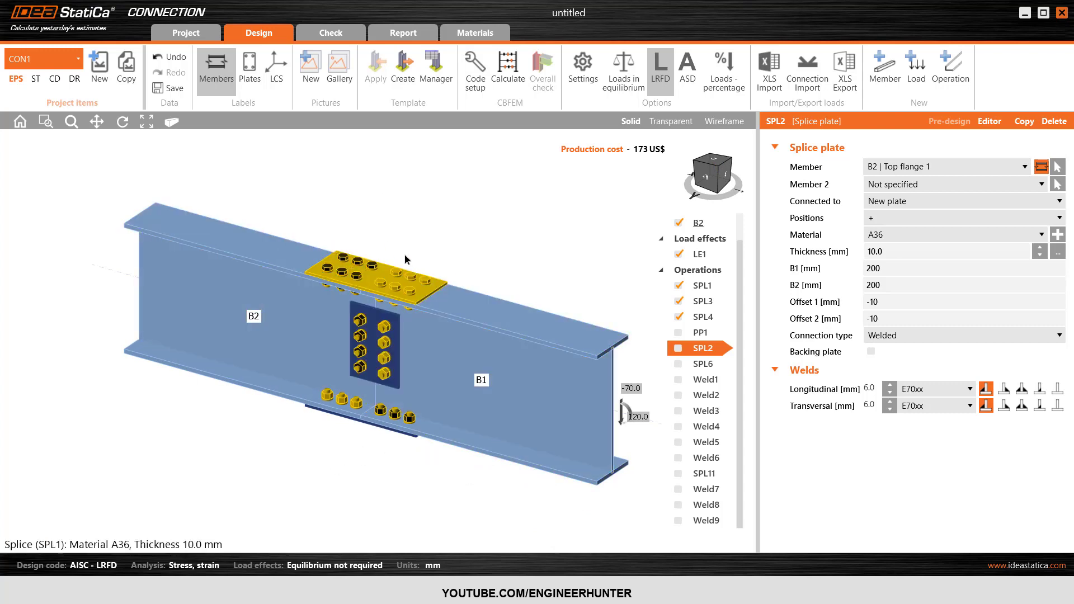
{"action": "left_click", "coordinate": [713, 177]}
{"action": "left_click", "coordinate": [714, 179]}
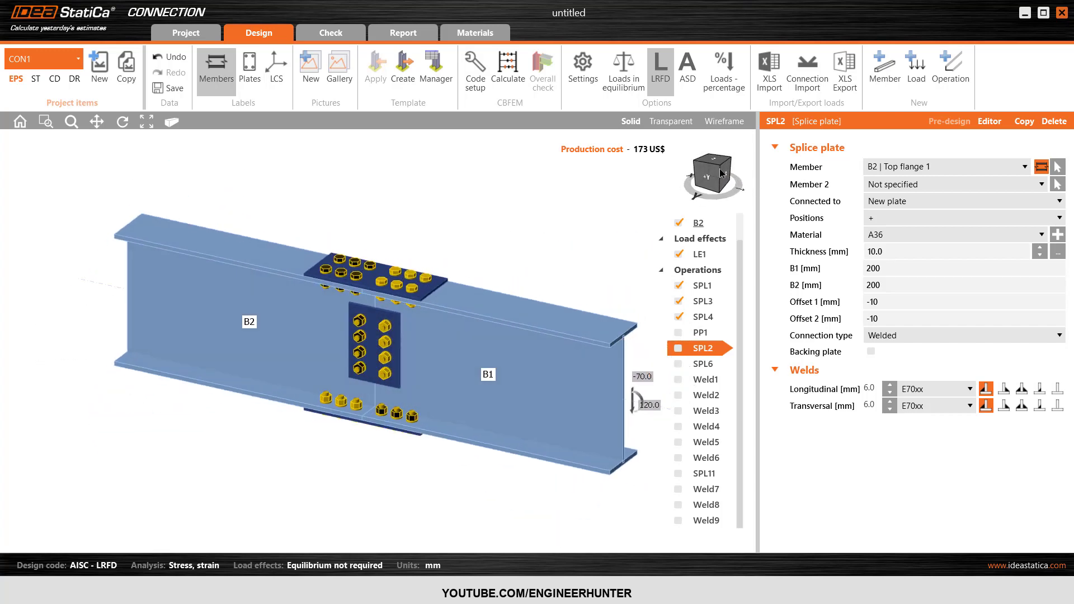
{"action": "left_click", "coordinate": [725, 173]}
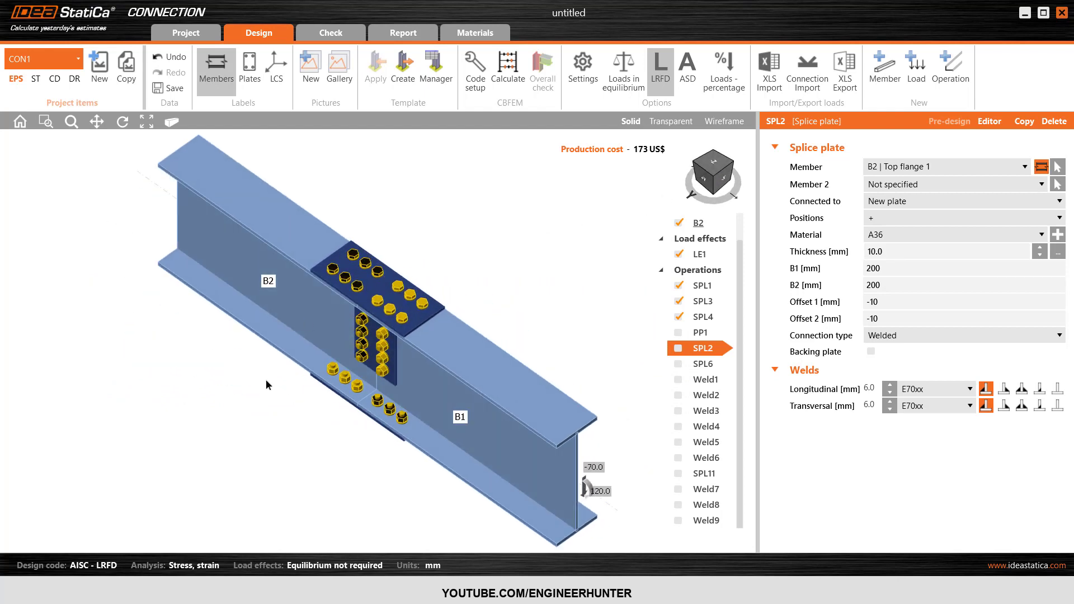
{"action": "right_click_drag", "start_coordinate": [268, 385], "coordinate": [415, 282]}
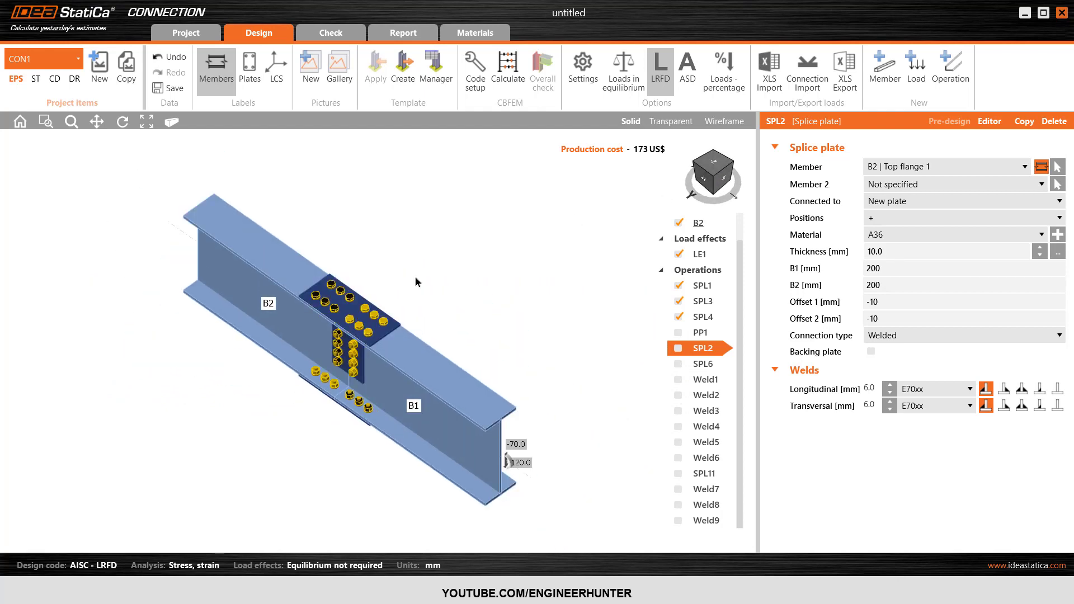